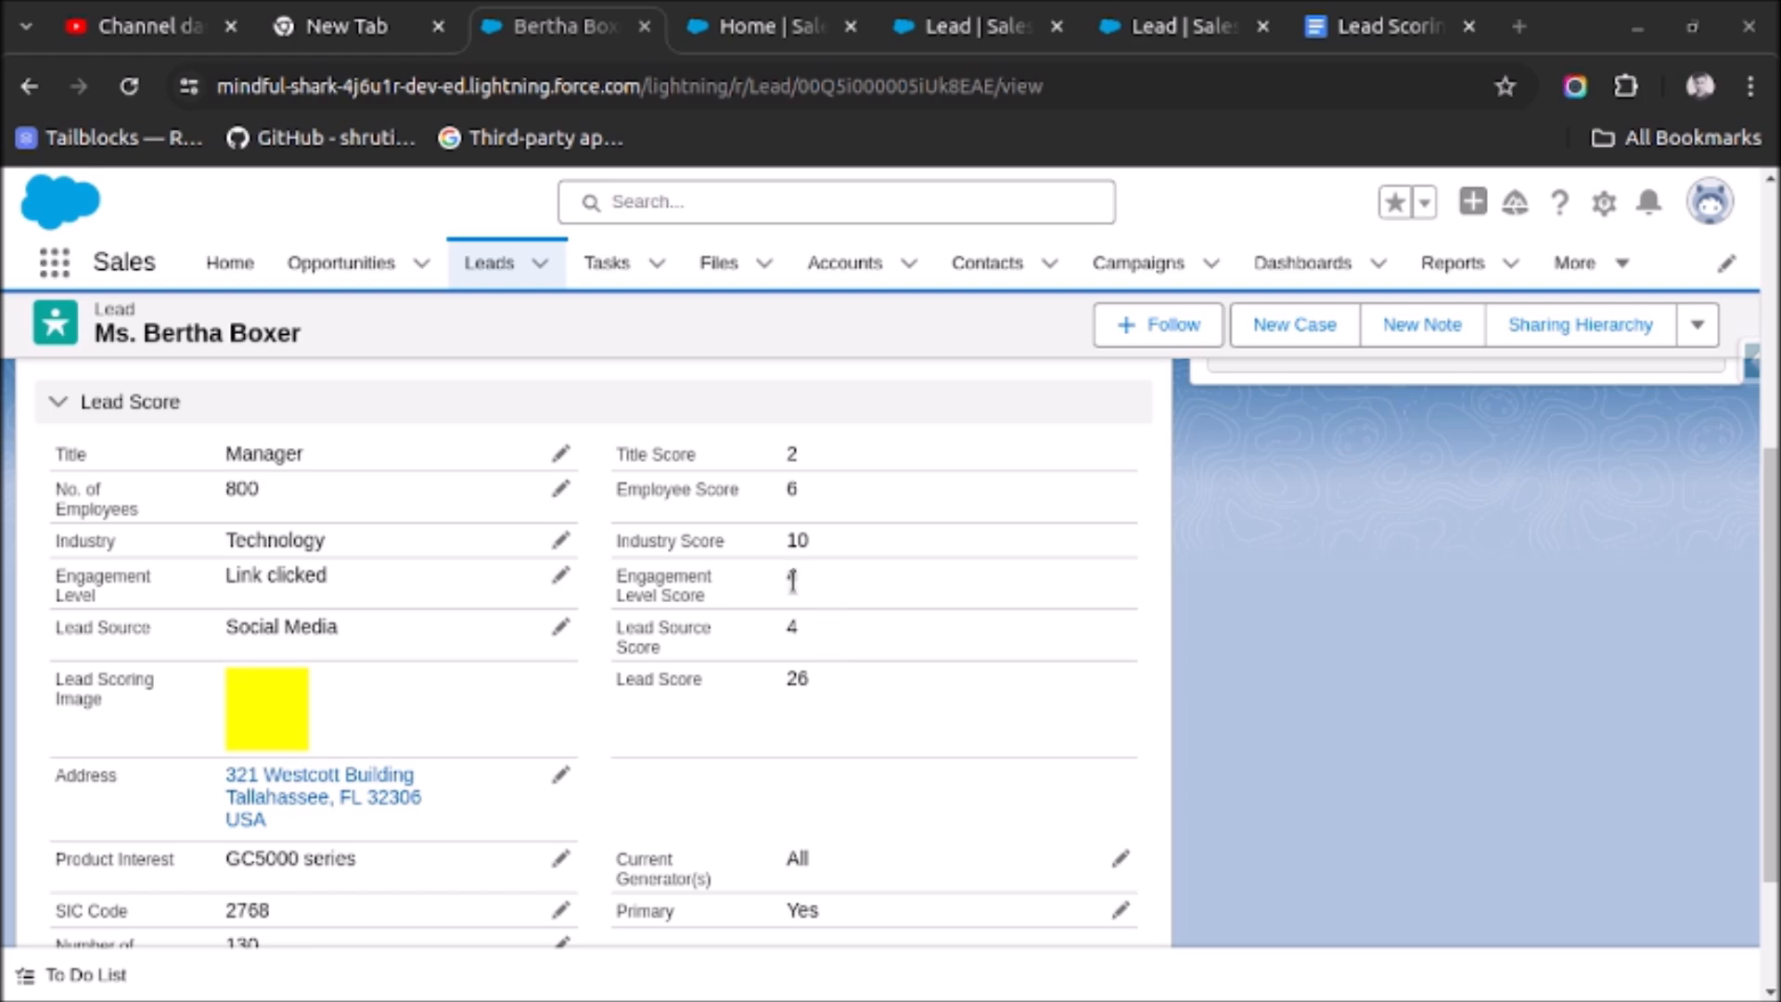
# Step: Check the lead record's overall Lead Score, and skim all sections of the Lead Scoring in Salesforce document in Google Docs
pyautogui.moveTo(617, 682); pyautogui.dragTo(803, 670)
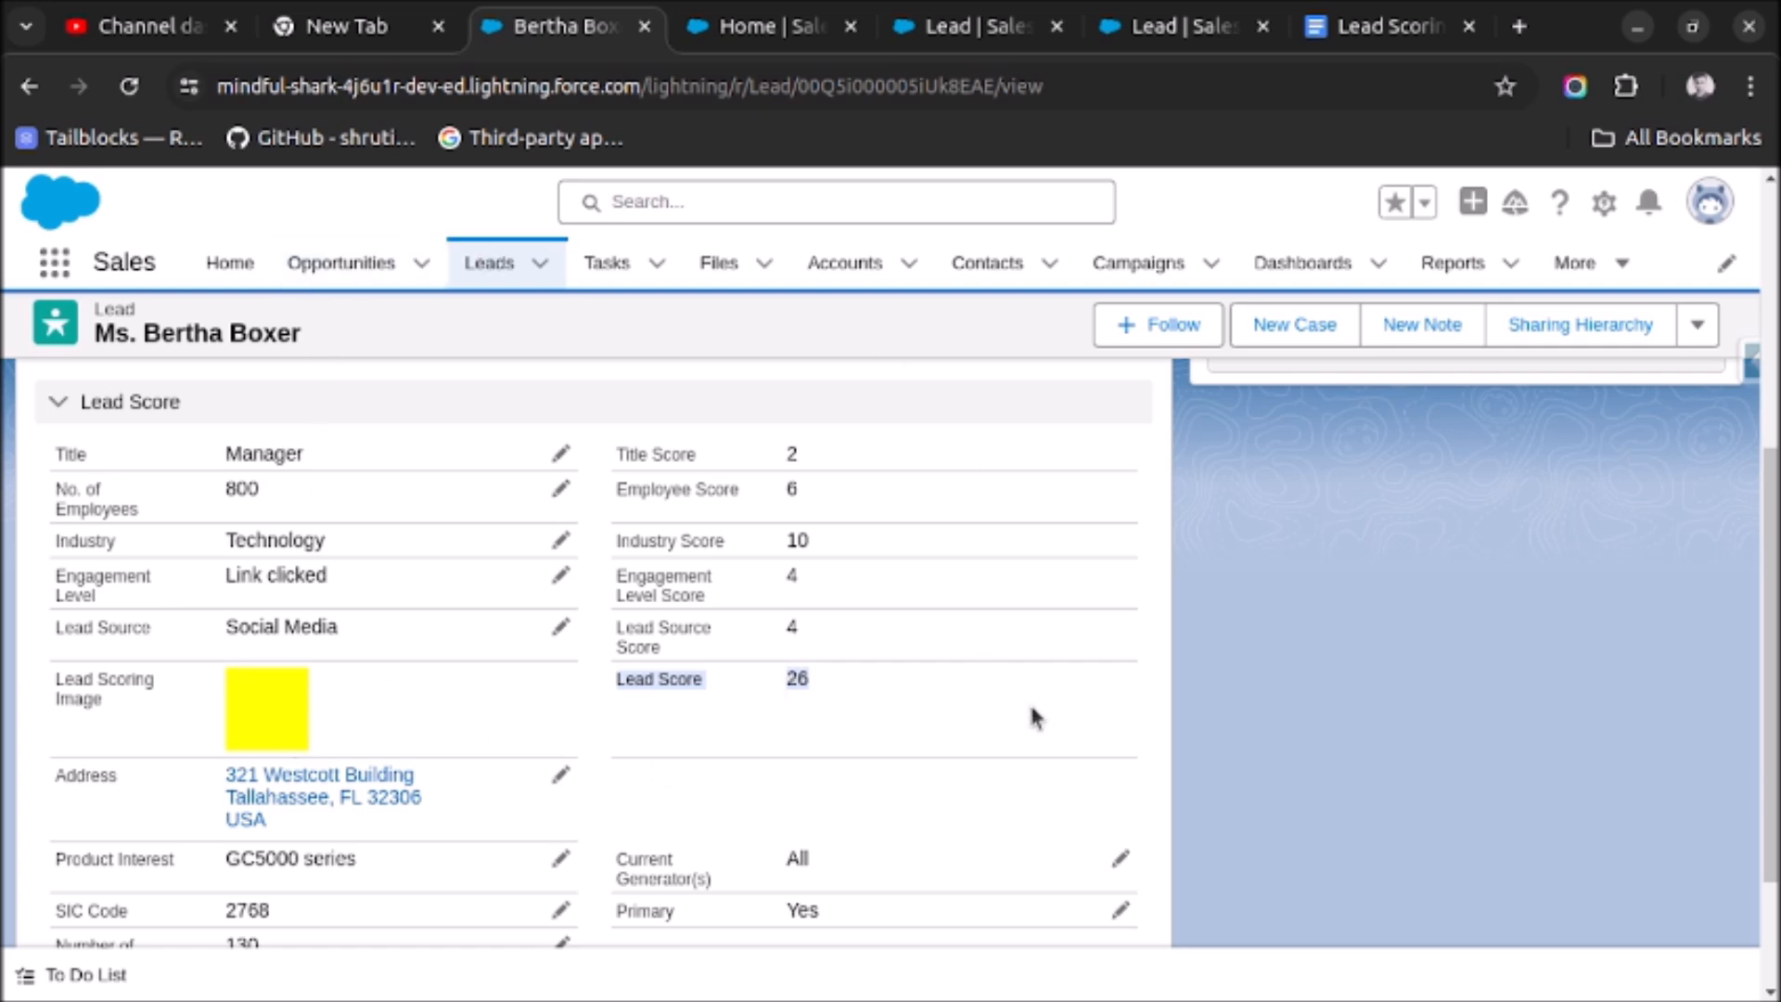
pyautogui.click(1341, 37)
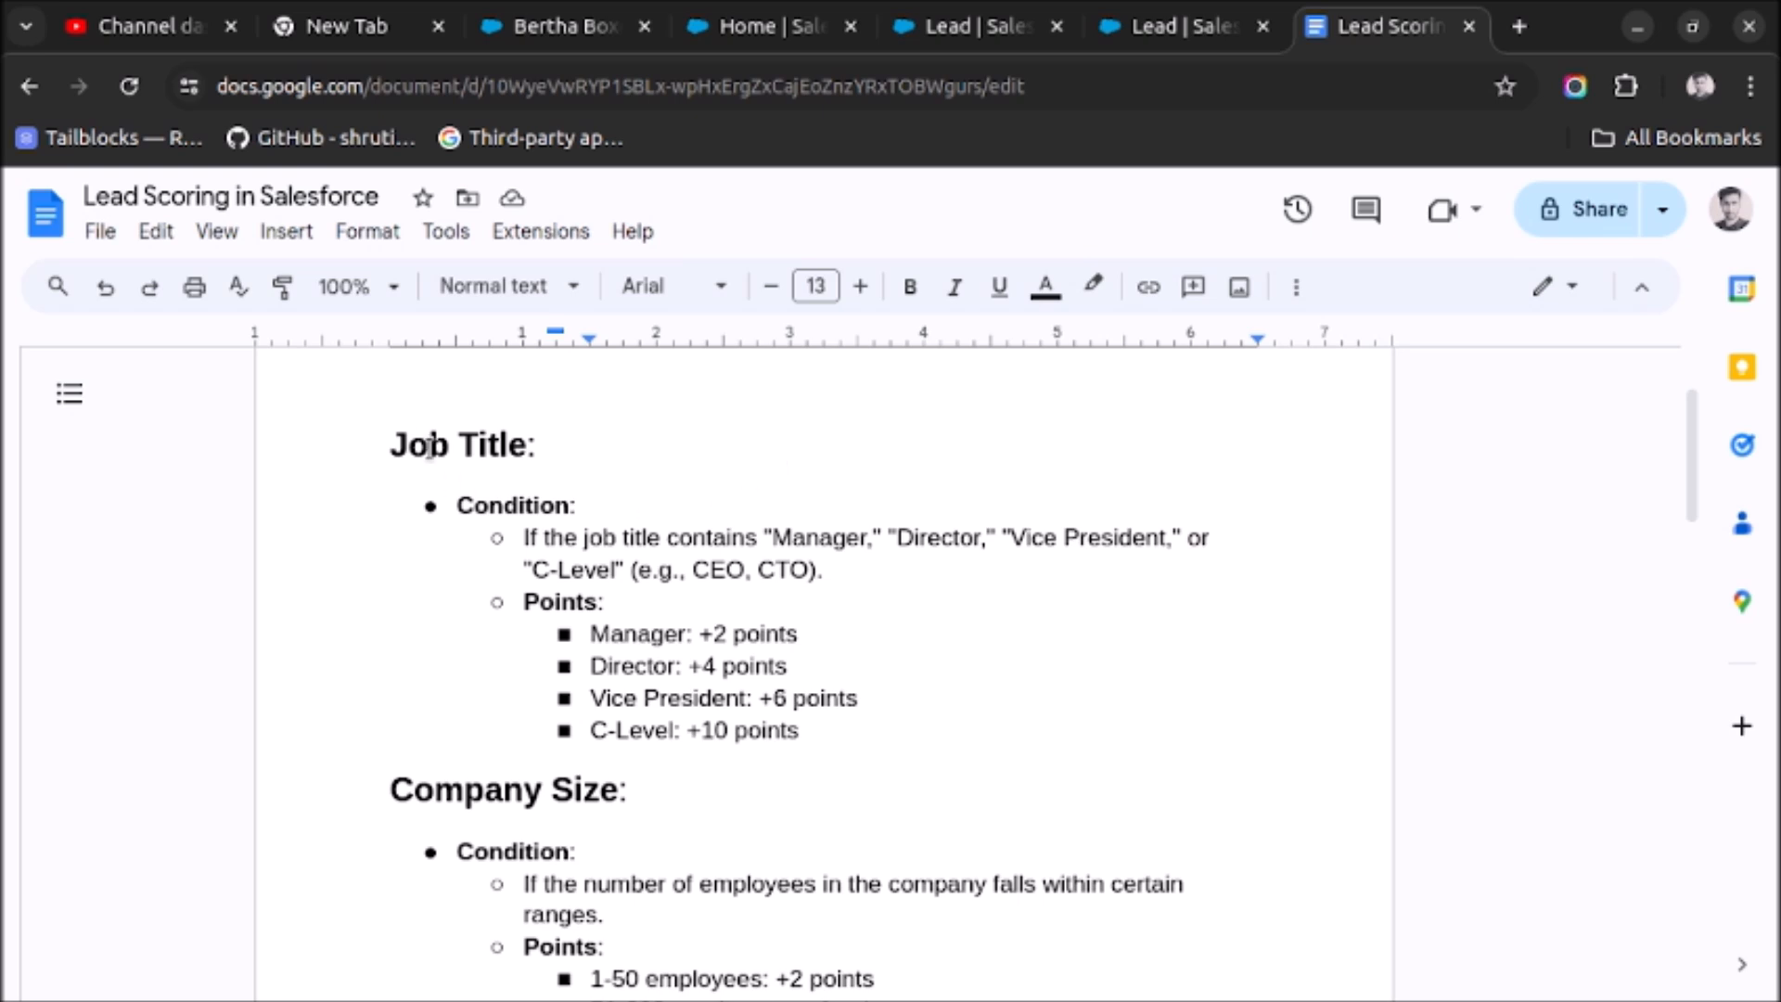
pyautogui.scroll(-1, 519, 715)
pyautogui.scroll(-3, 509, 703)
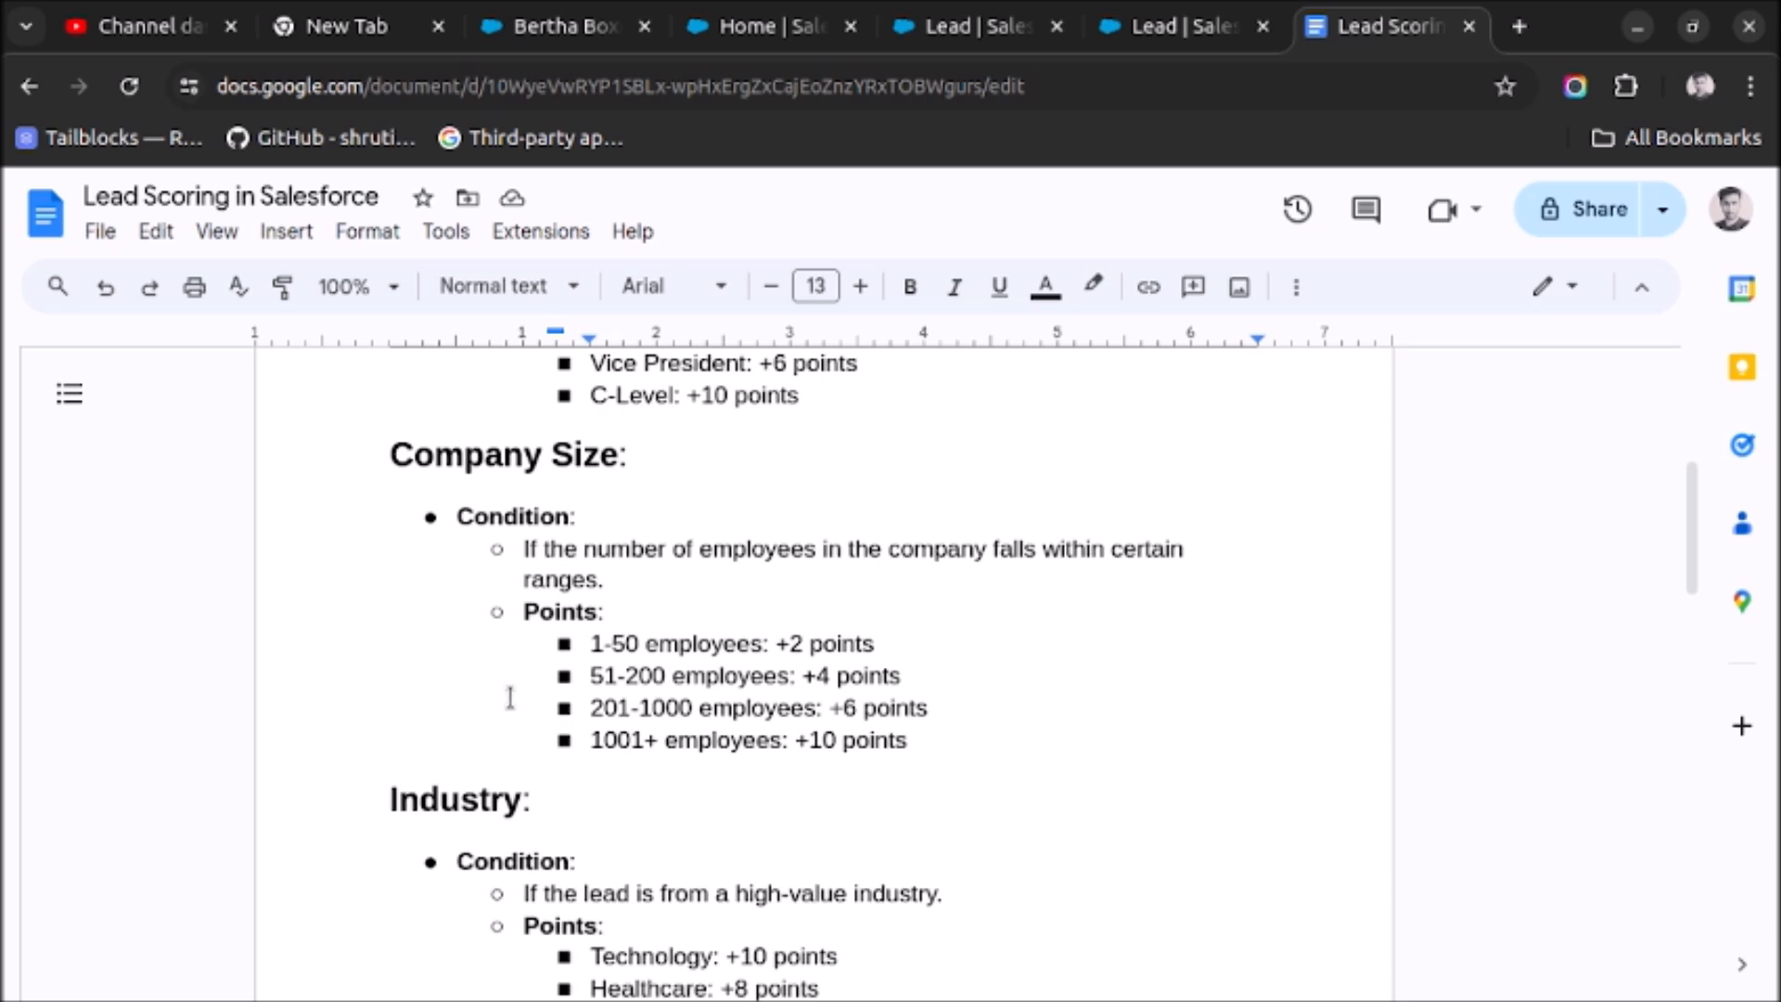
pyautogui.scroll(-5, 556, 776)
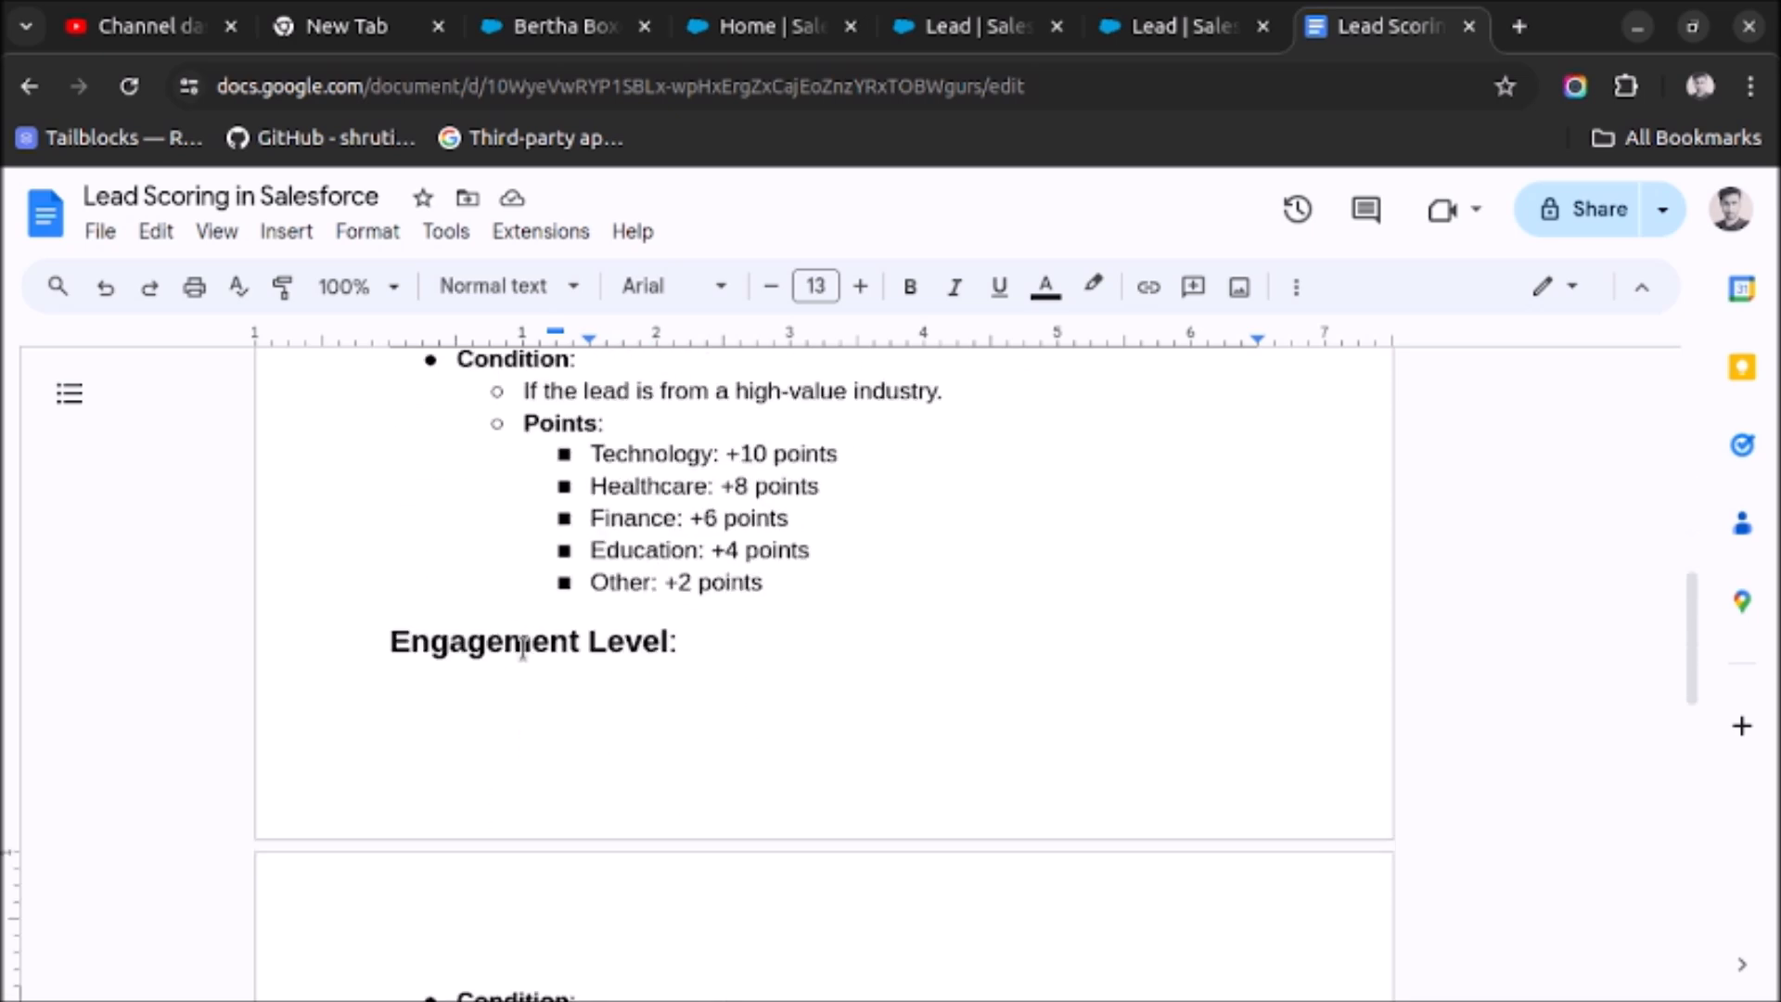
pyautogui.scroll(-5, 835, 649)
pyautogui.scroll(-4, 511, 585)
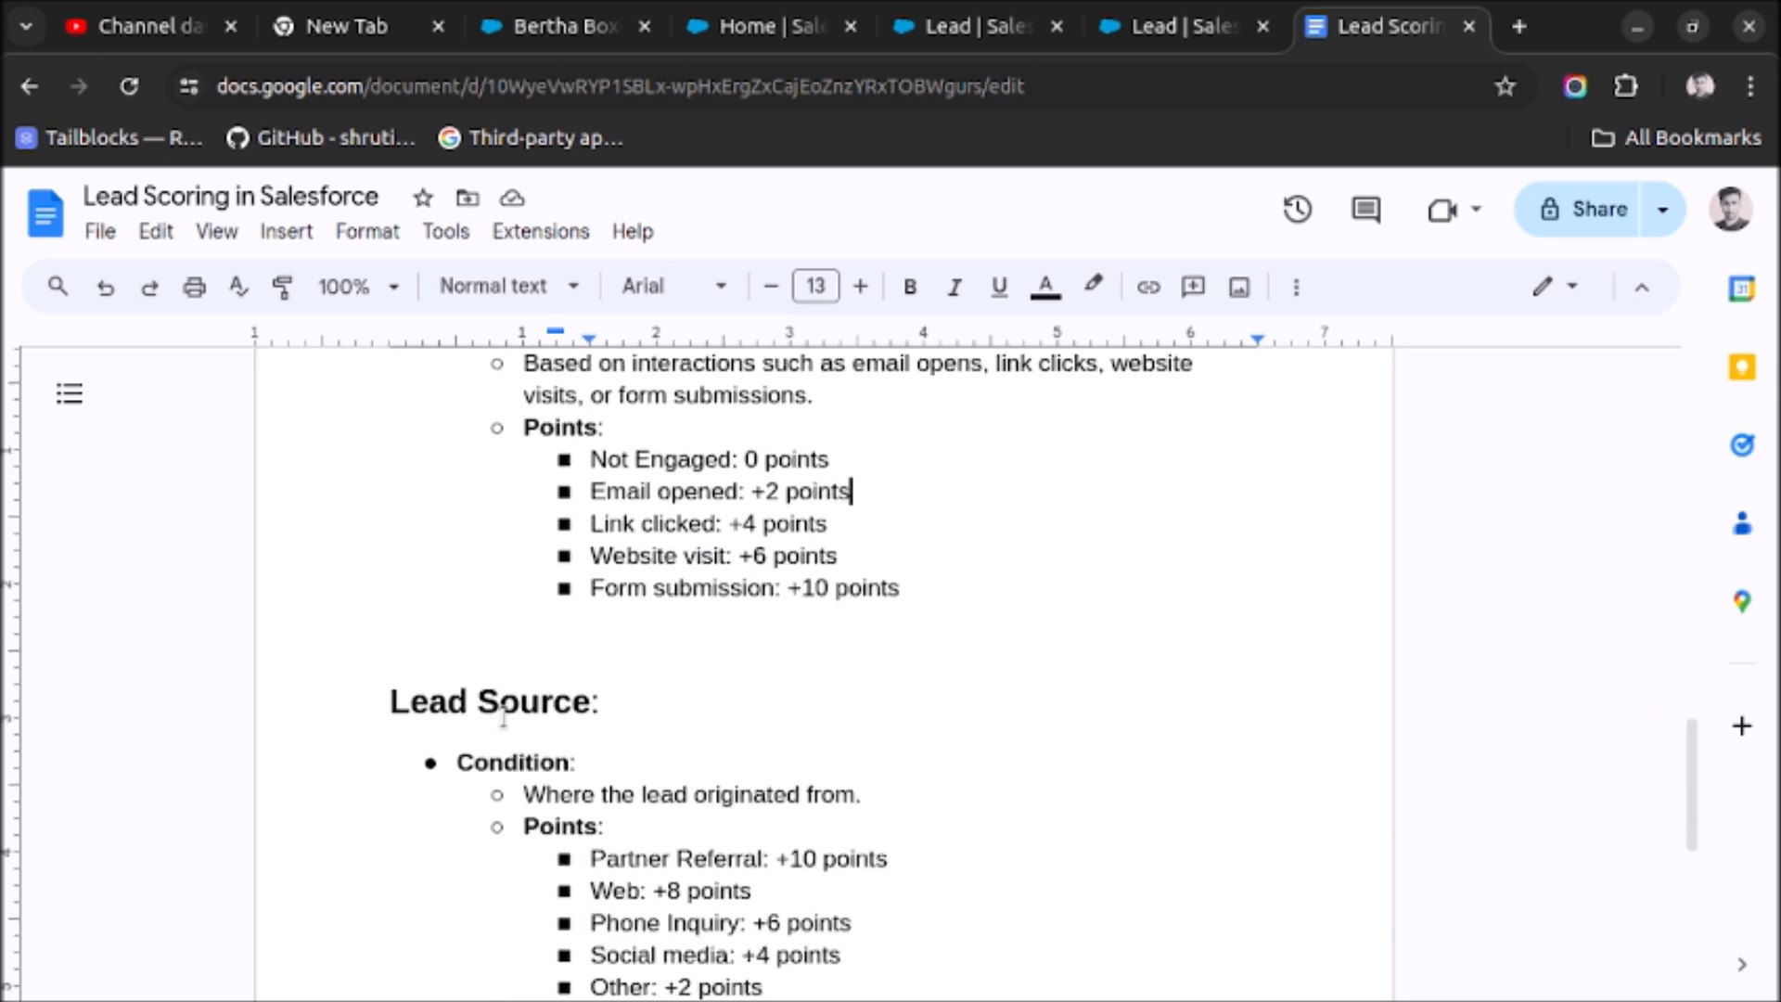
pyautogui.scroll(-4, 767, 687)
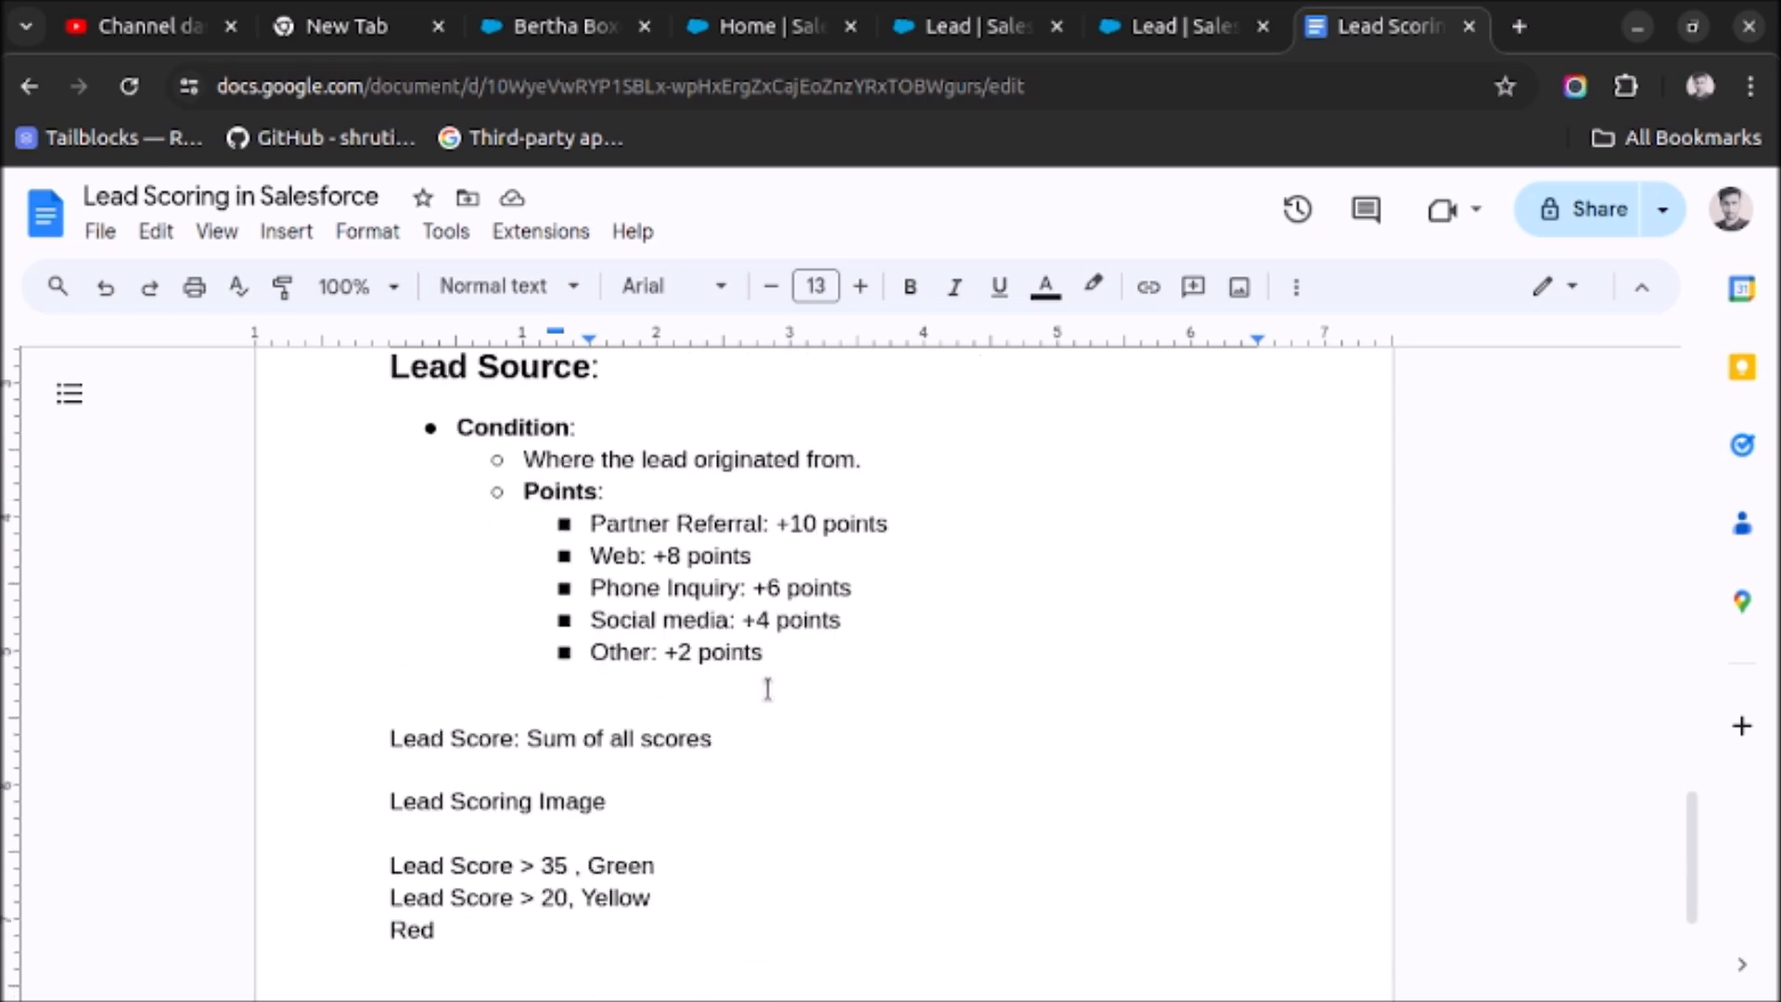
pyautogui.scroll(15, 767, 687)
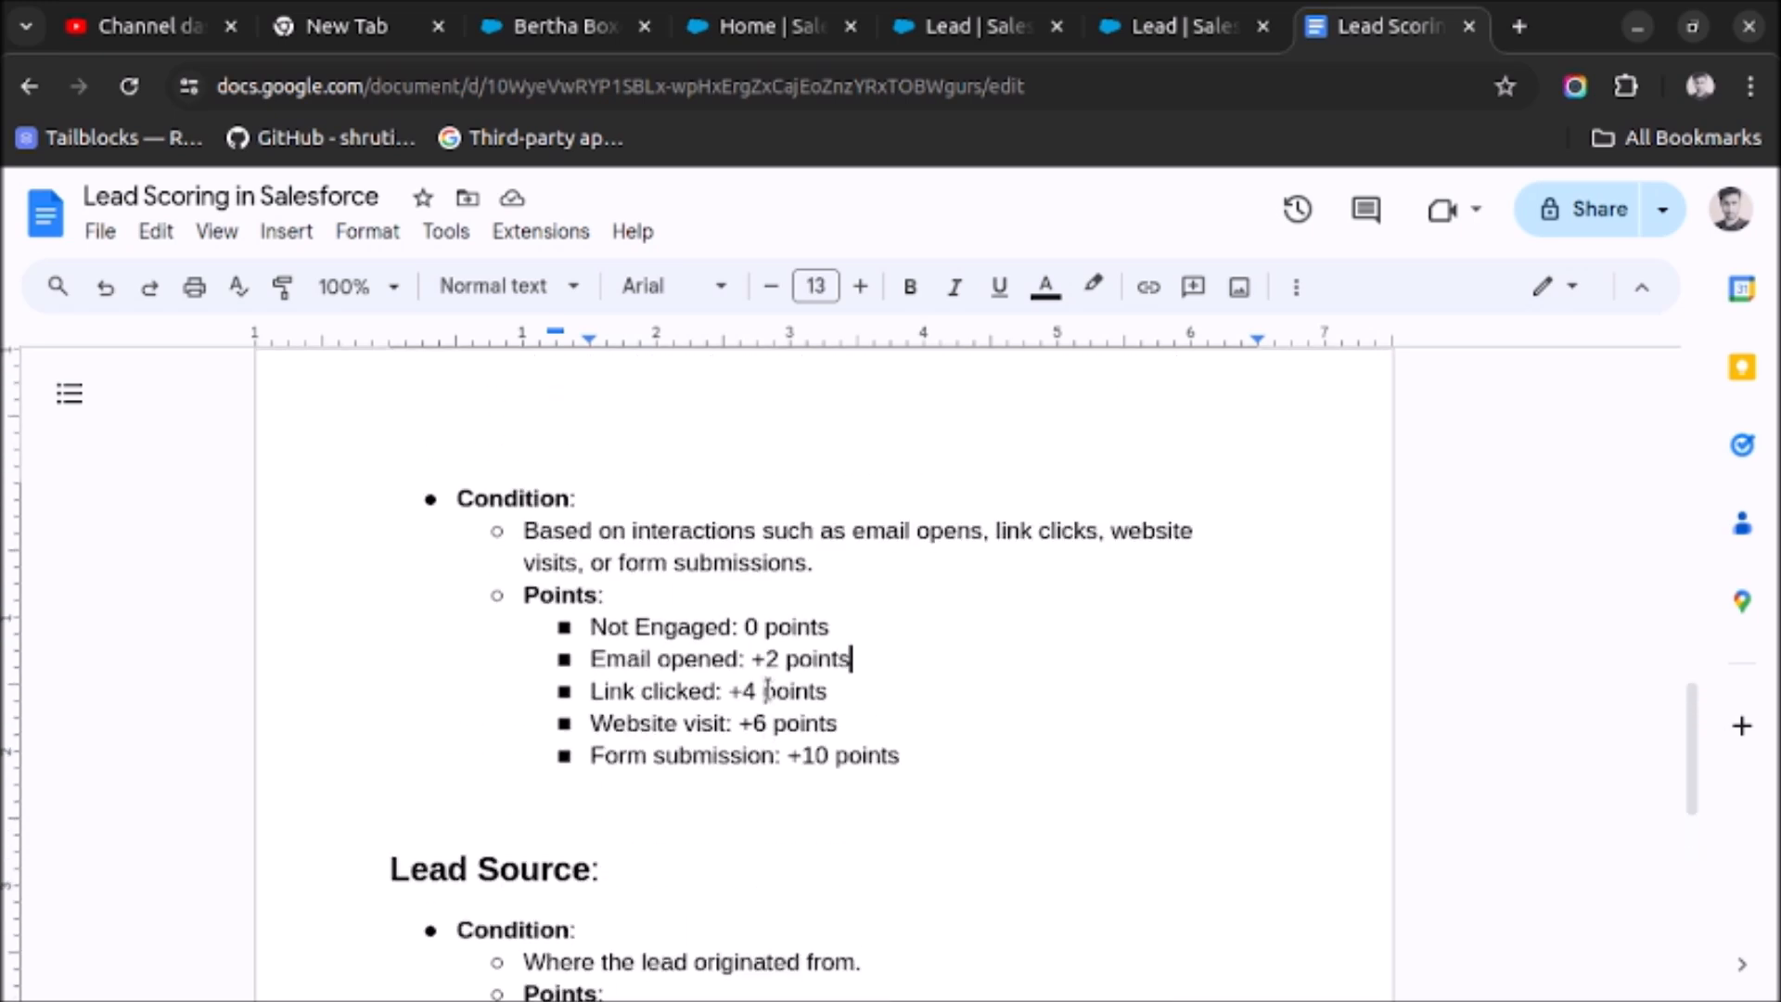
pyautogui.scroll(5, 768, 687)
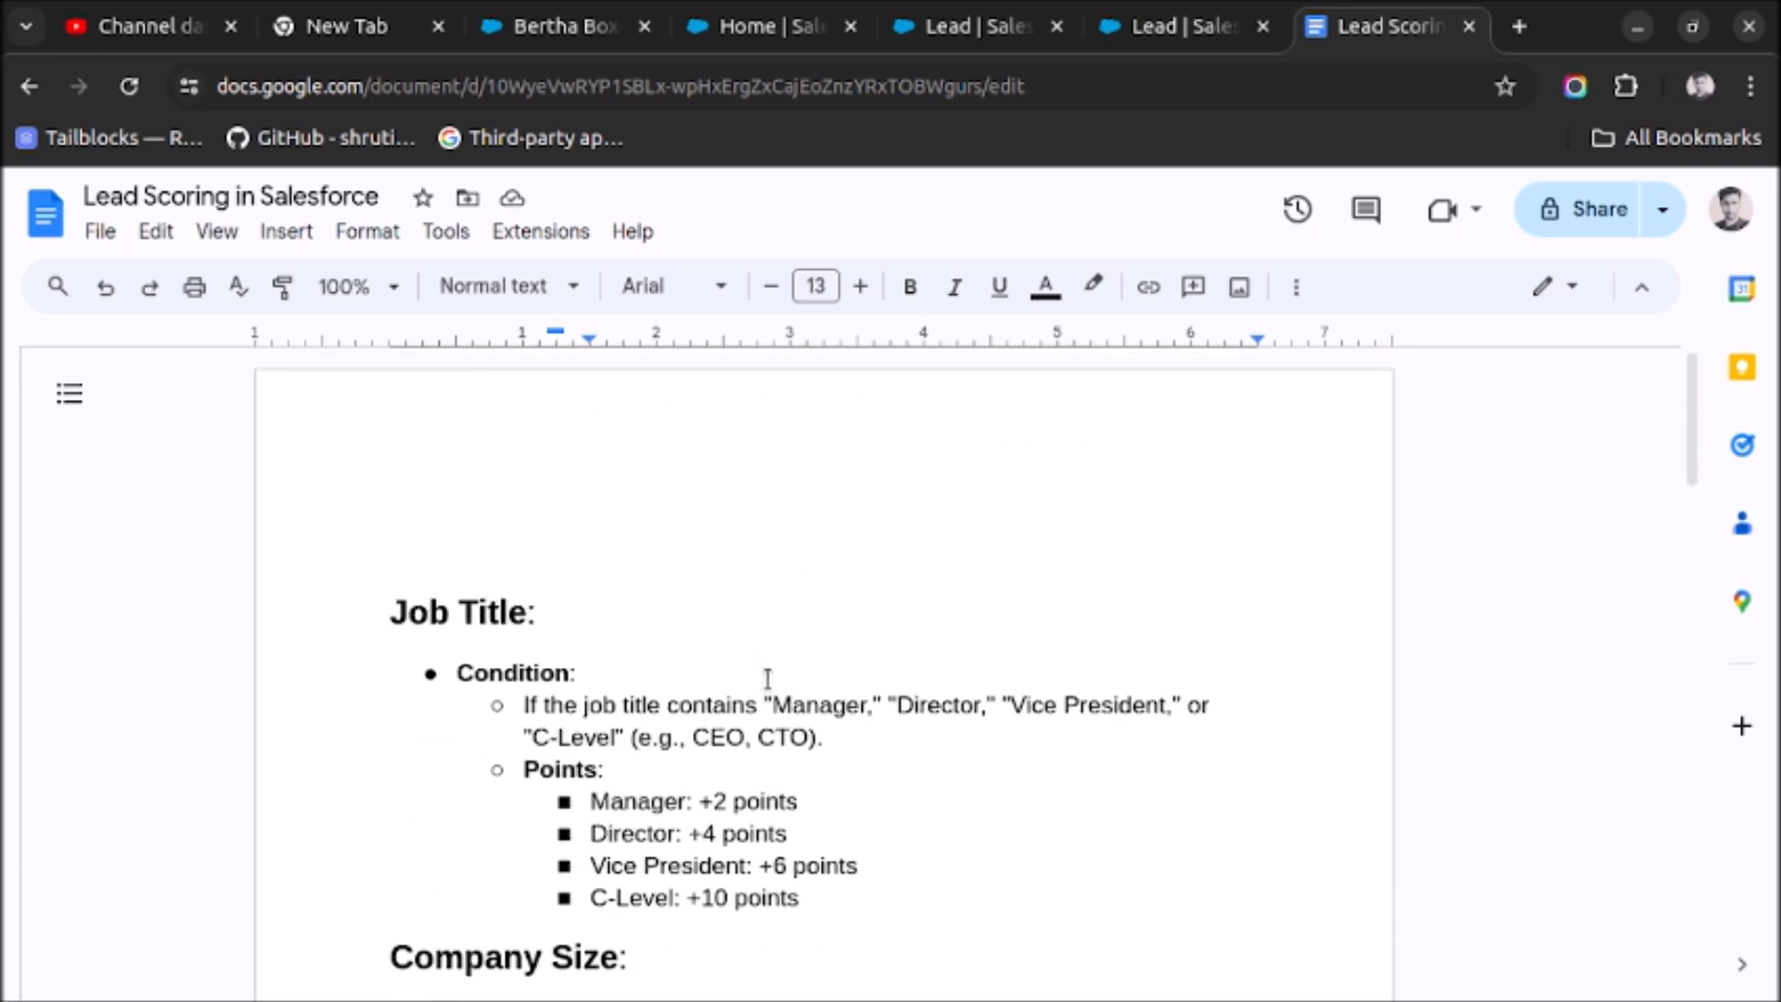
# Step: Read the point rules for job title, company size, industry, engagement level and lead source, plus the Lead Score sum and image colour thresholds
pyautogui.scroll(-2, 786, 686)
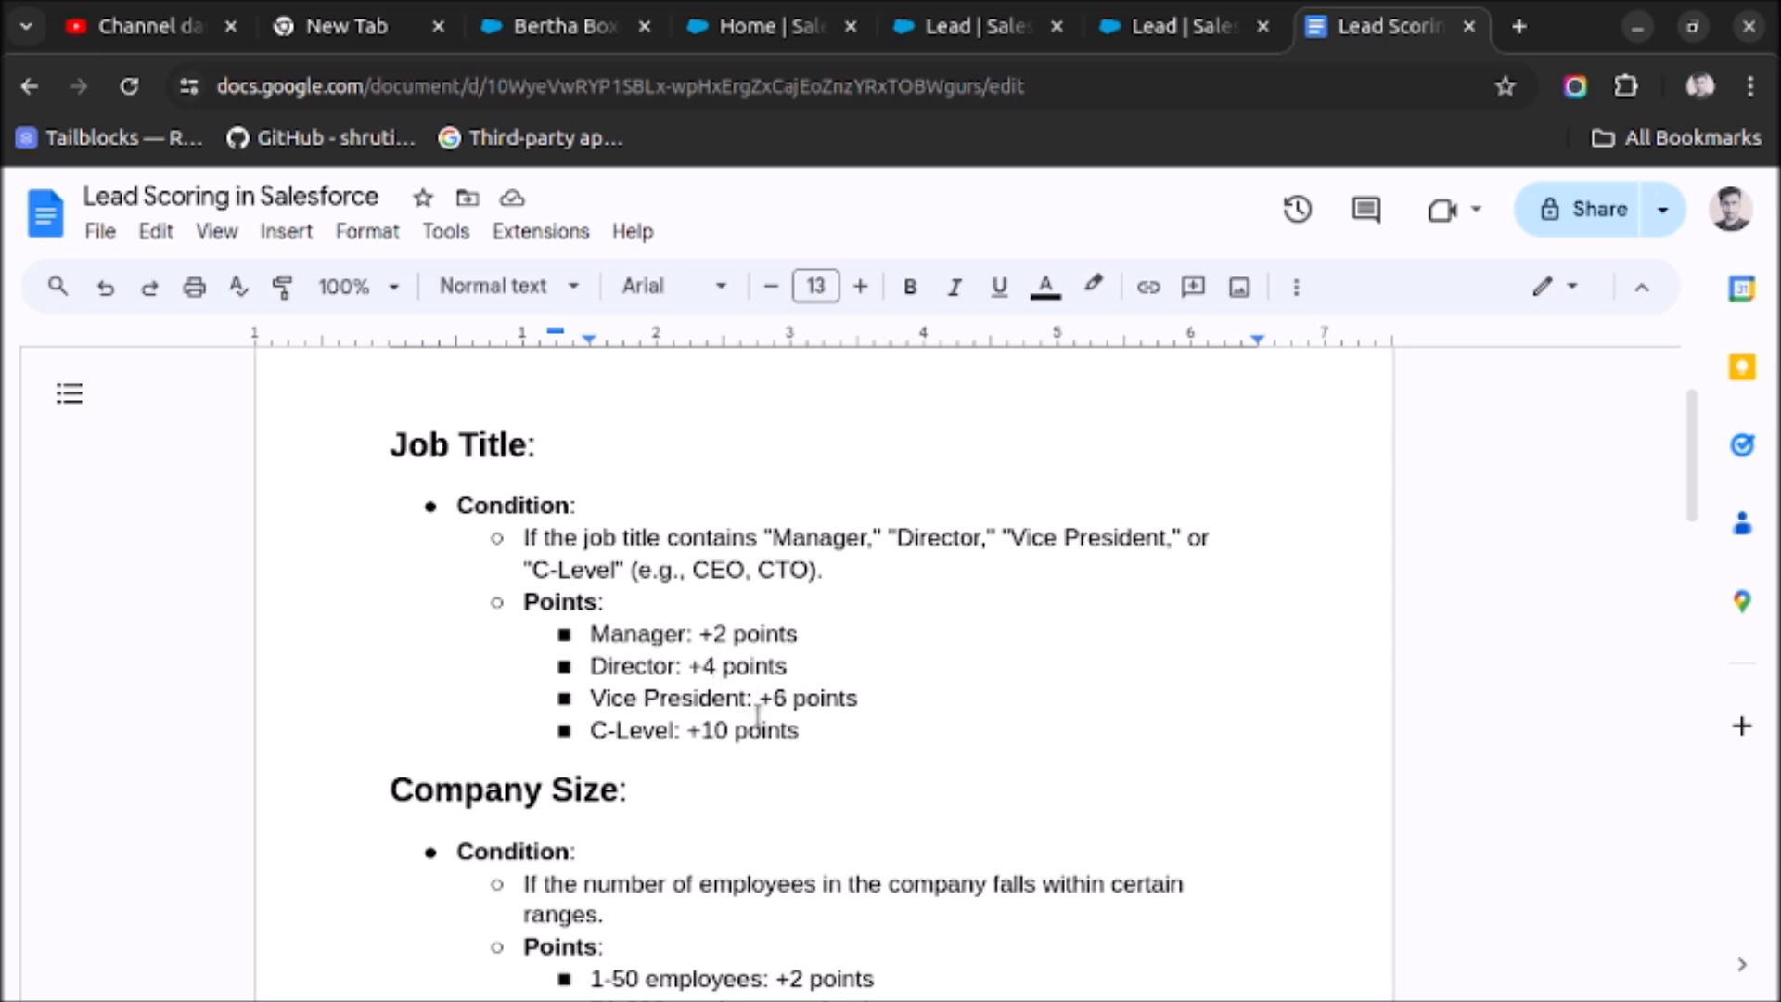
pyautogui.scroll(-3, 748, 645)
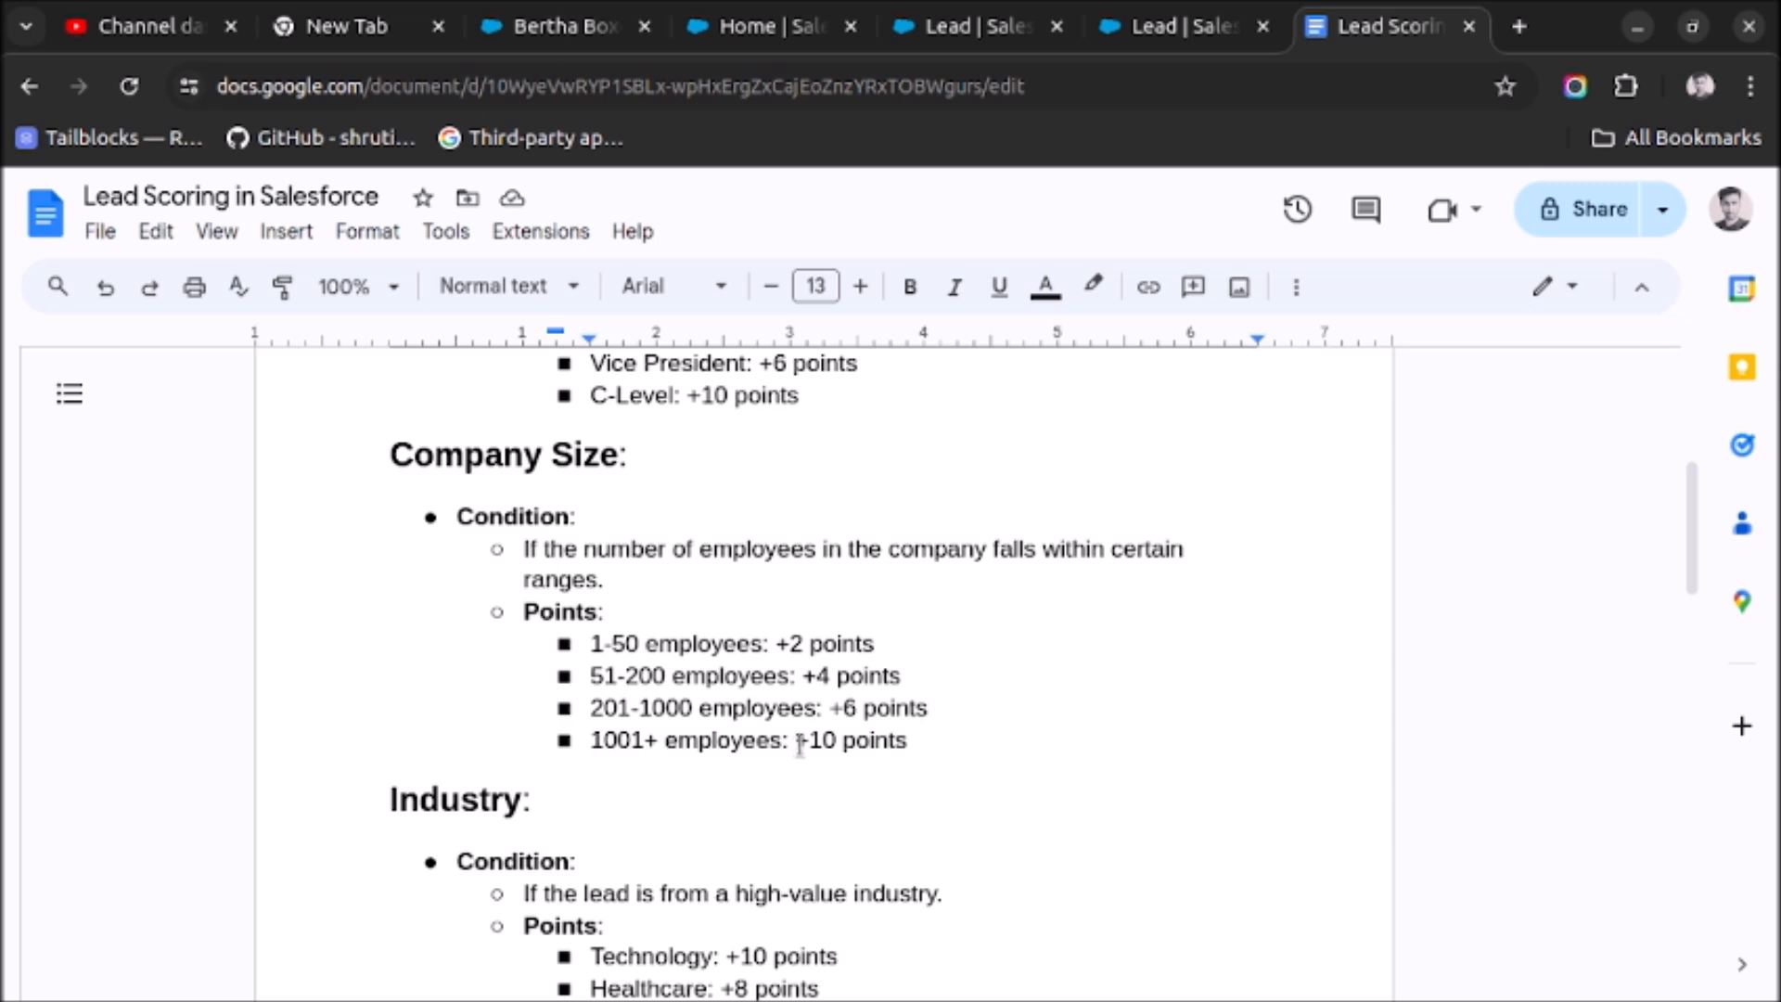
pyautogui.scroll(-1, 846, 726)
pyautogui.scroll(-3, 846, 726)
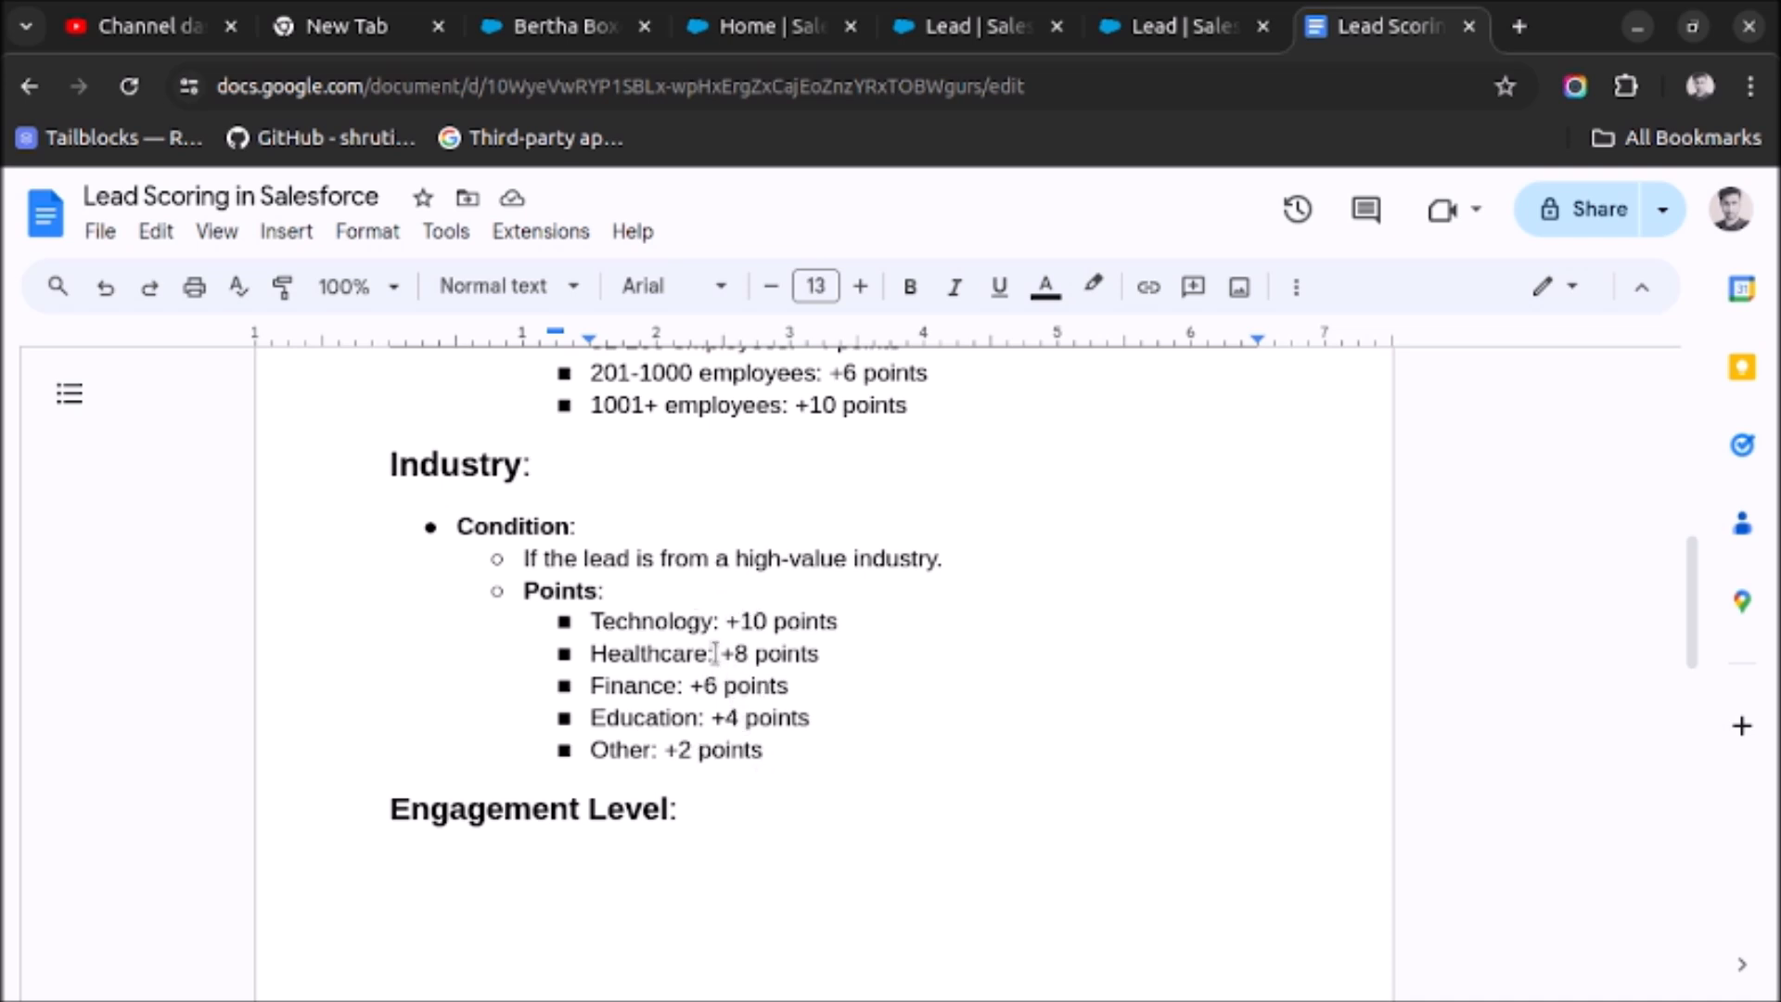
pyautogui.scroll(-5, 756, 668)
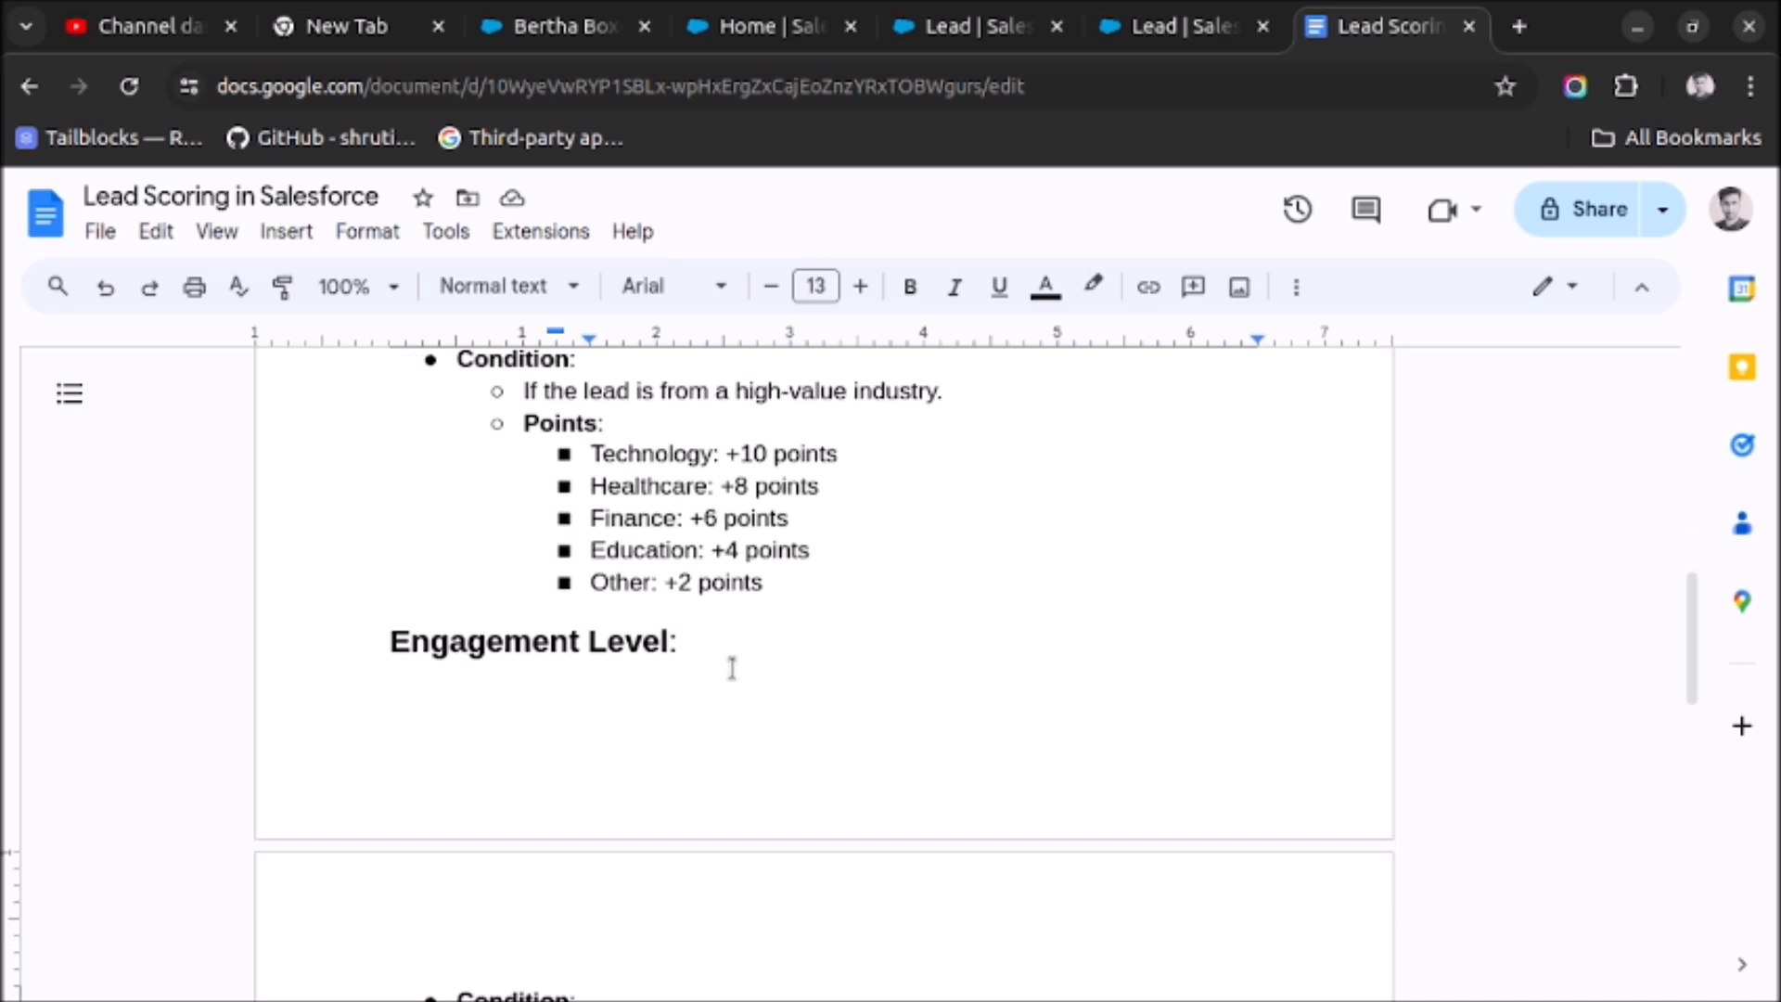
pyautogui.scroll(2, 650, 556)
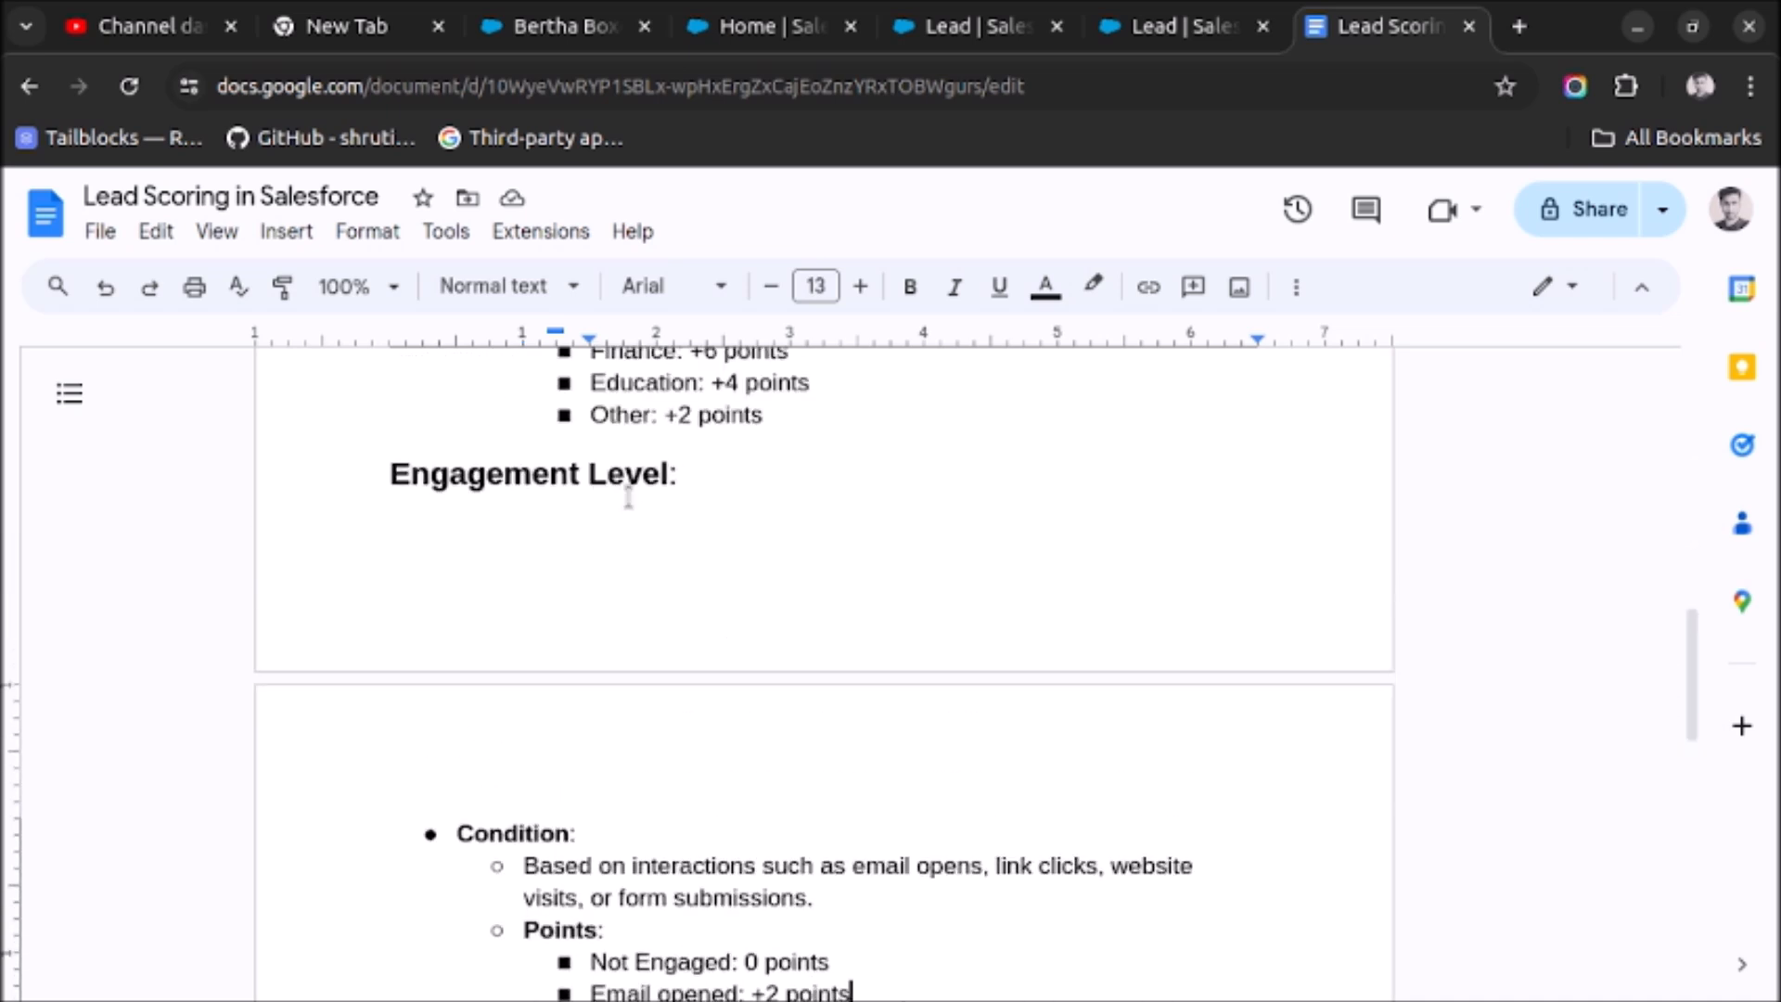
pyautogui.scroll(-4, 593, 520)
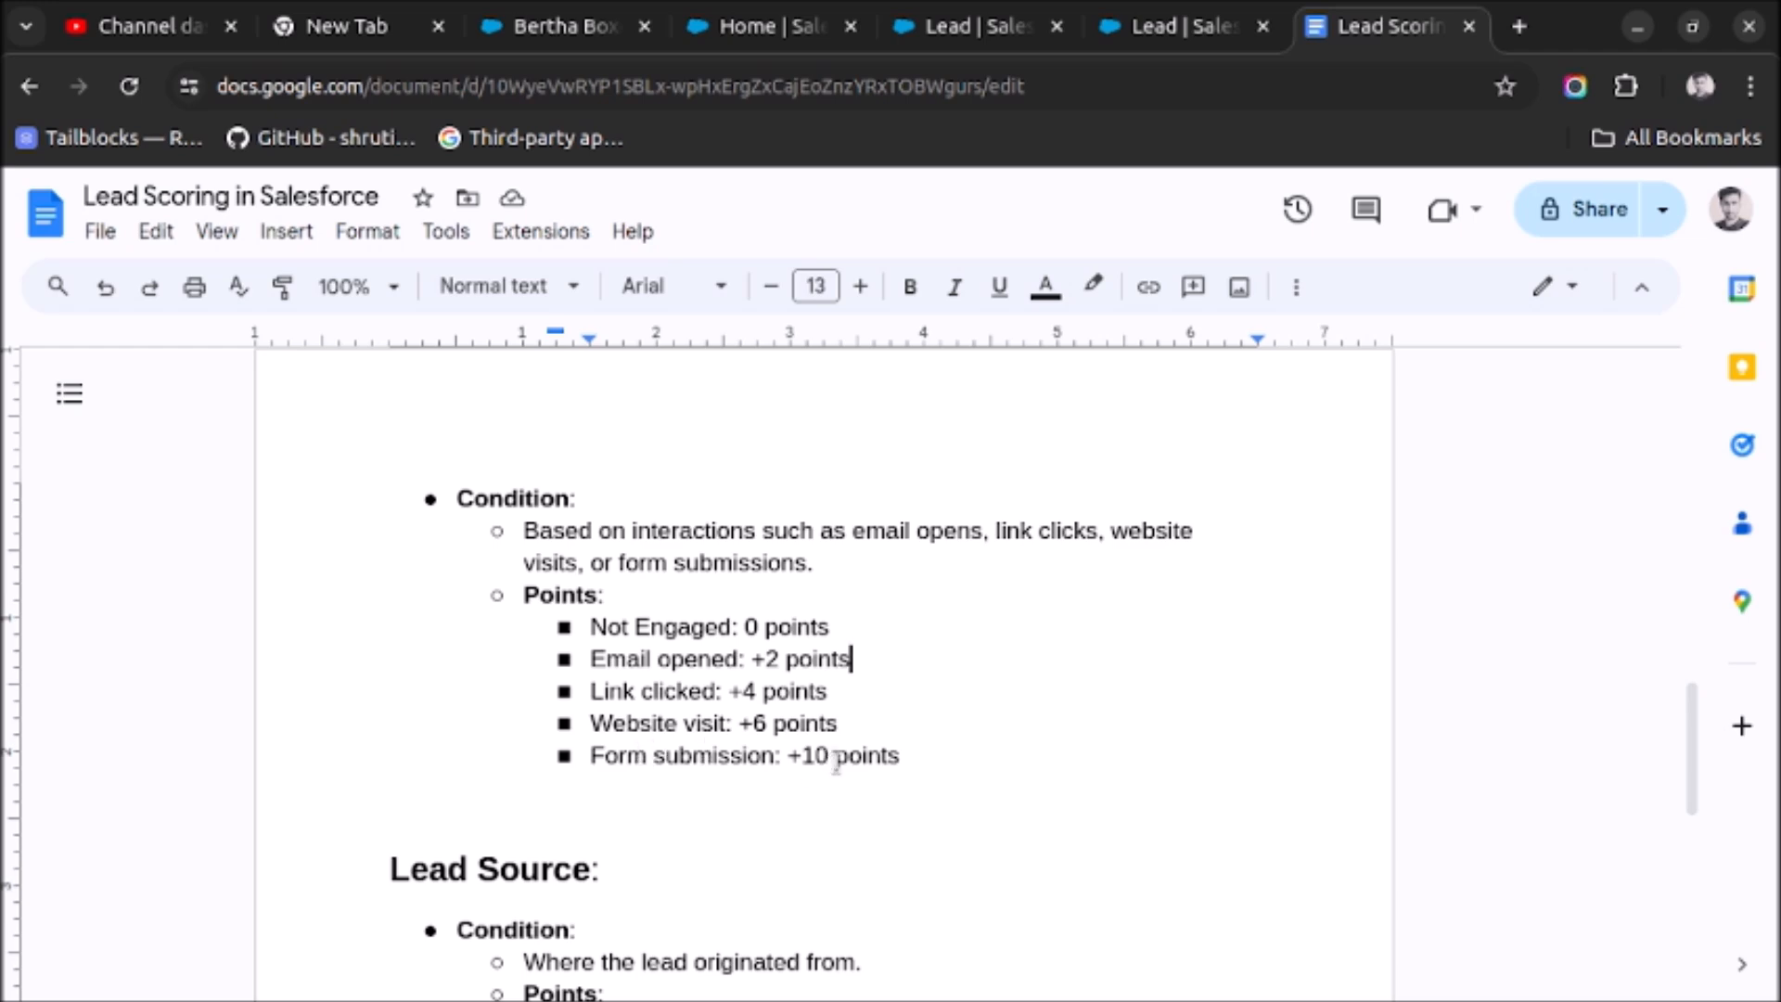
pyautogui.scroll(-3, 696, 594)
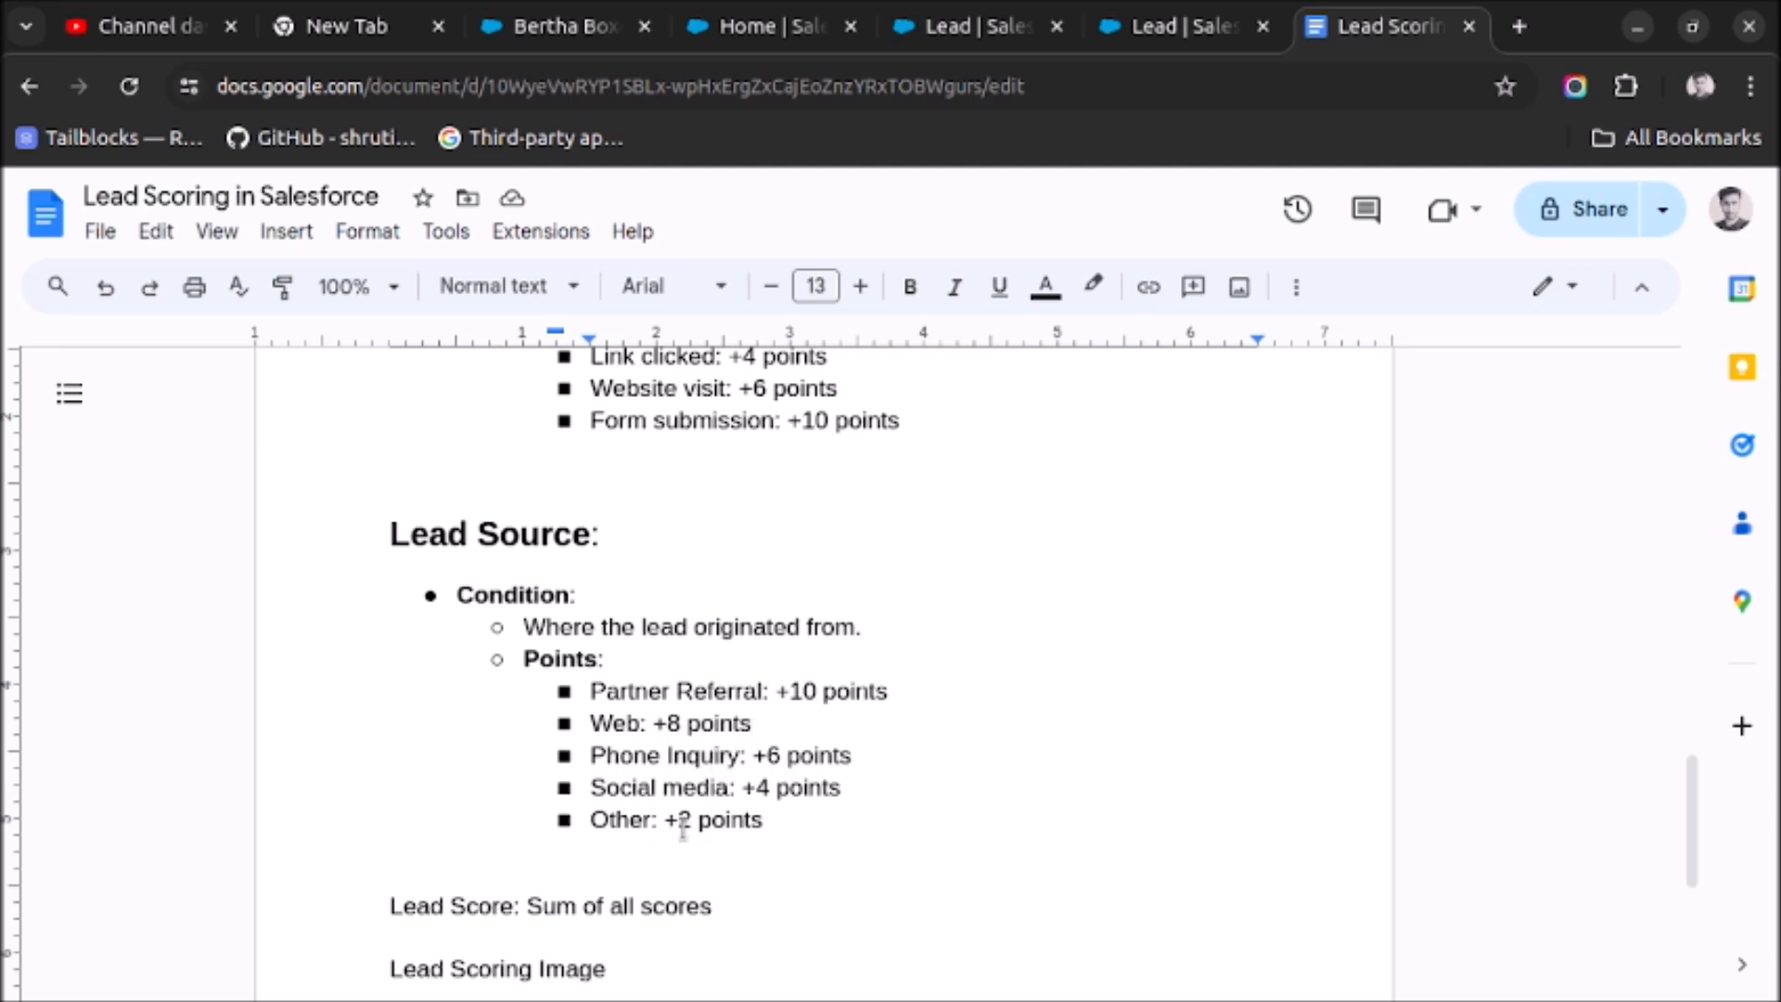
pyautogui.scroll(-2, 710, 648)
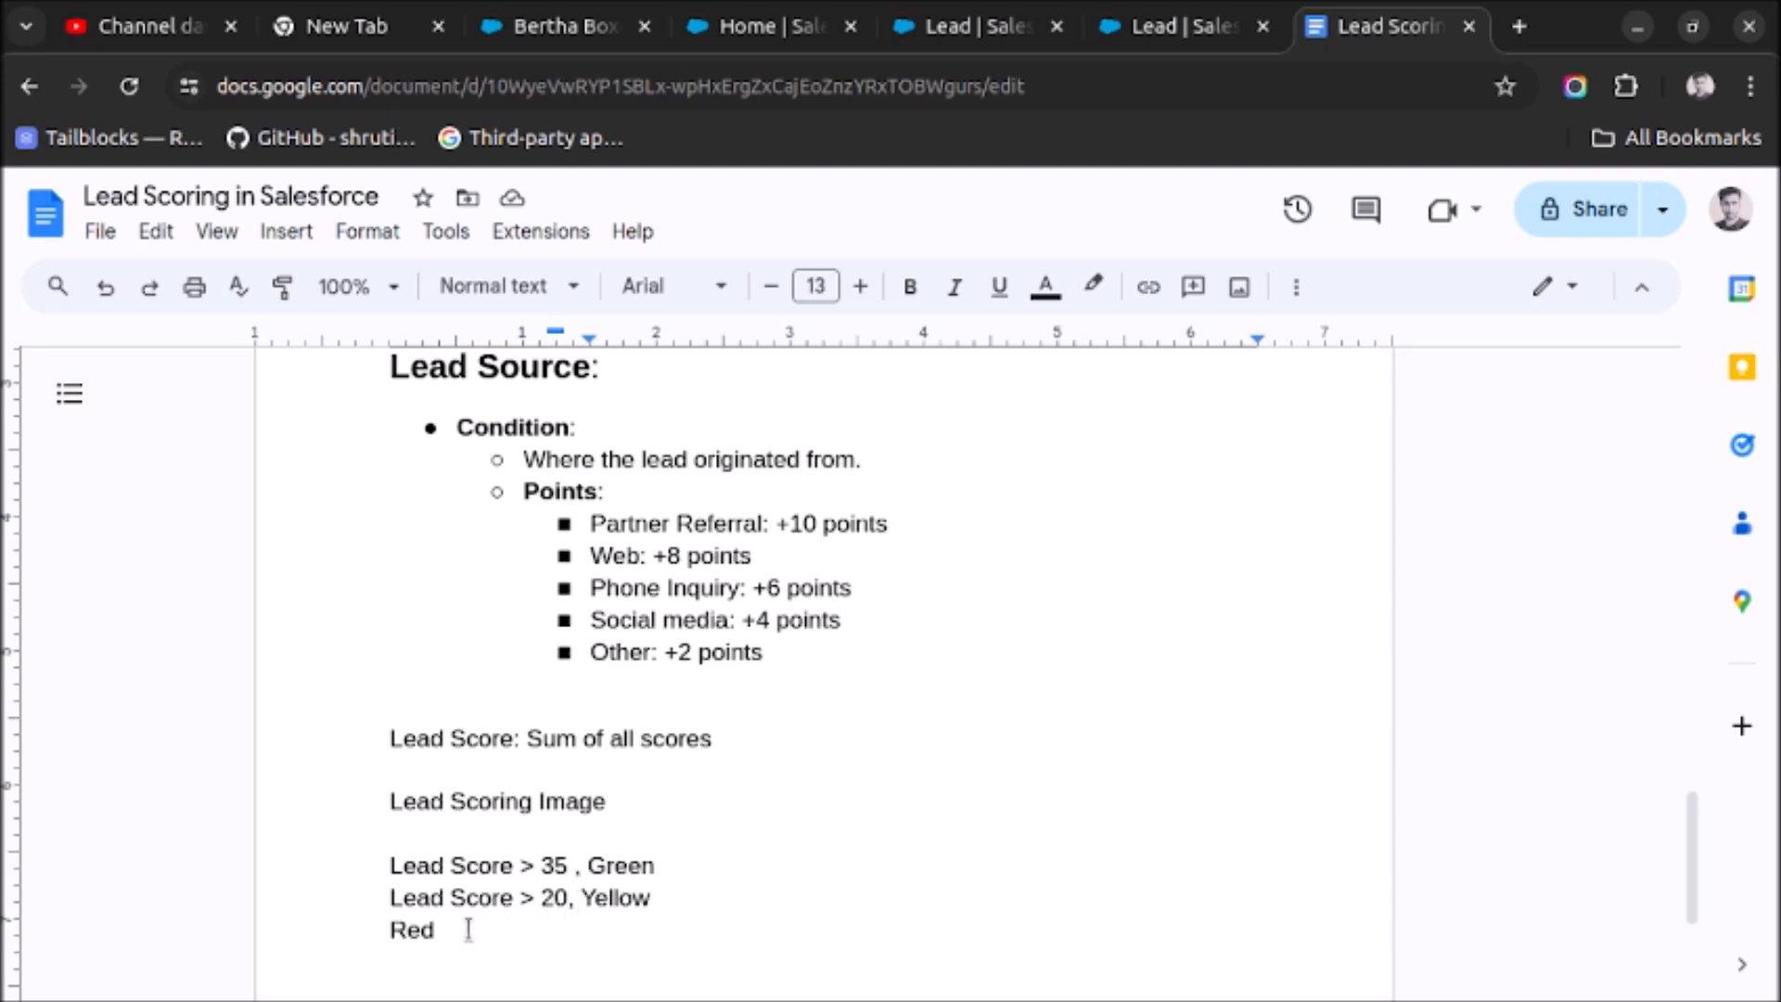
pyautogui.scroll(3, 825, 468)
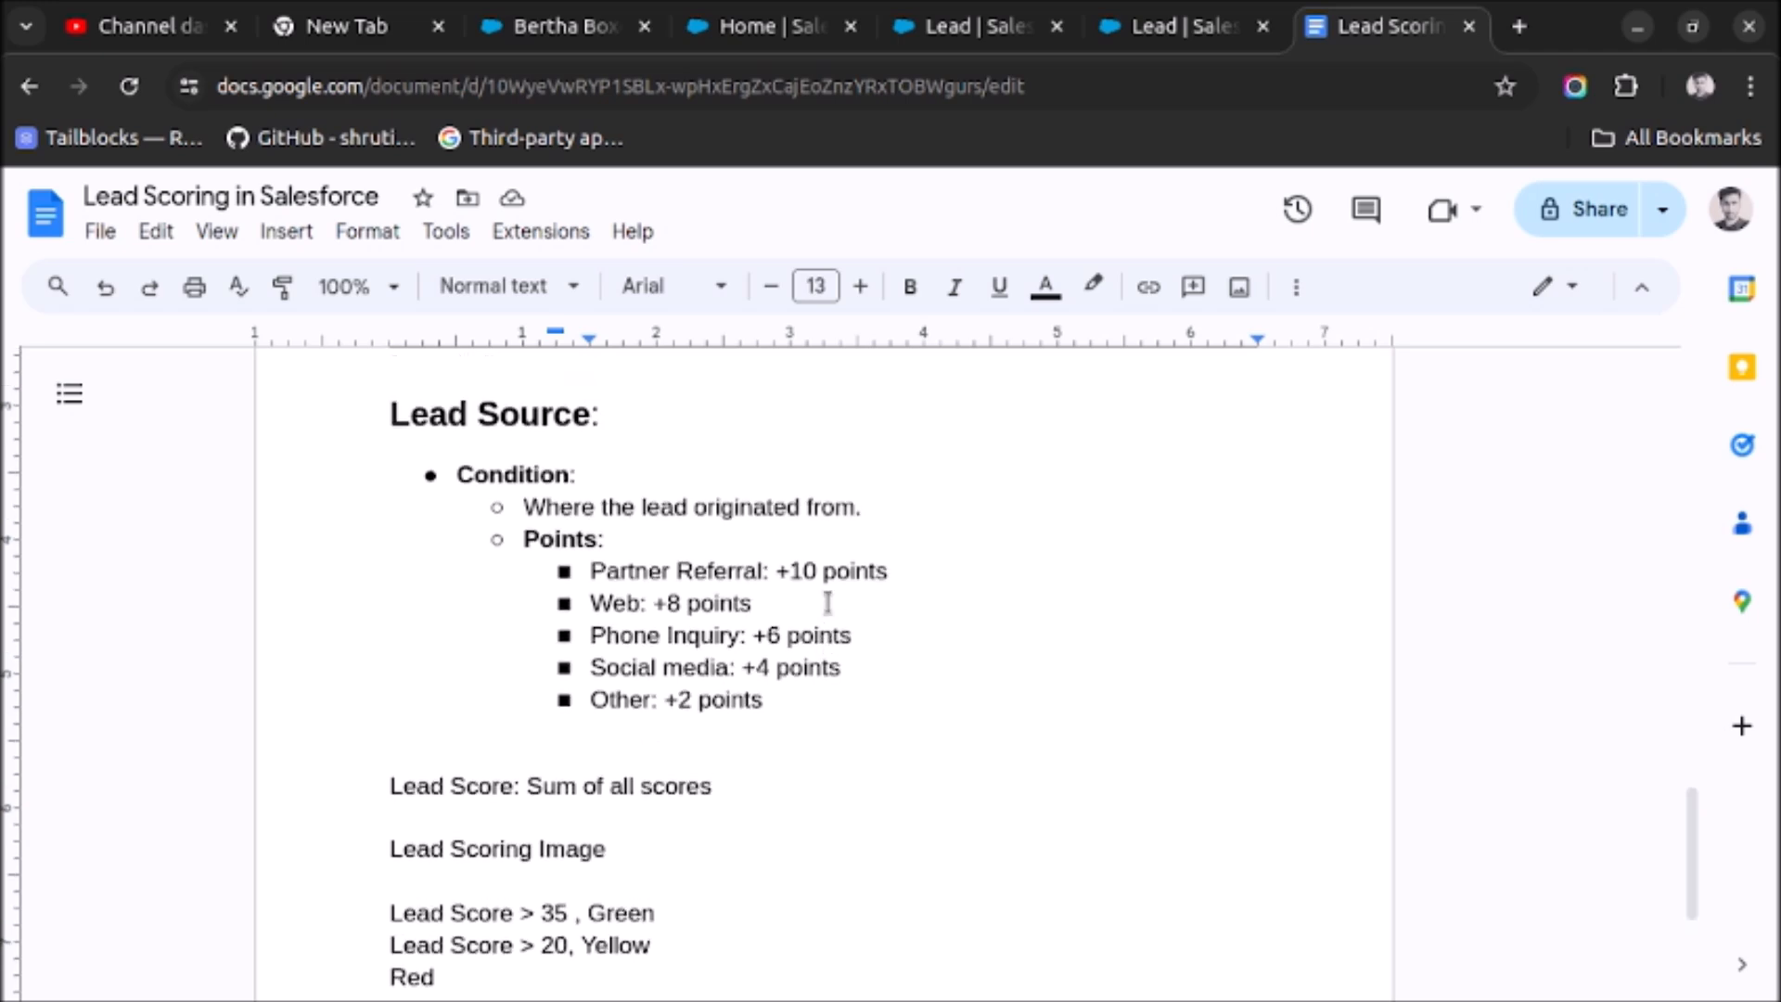
pyautogui.scroll(15, 822, 524)
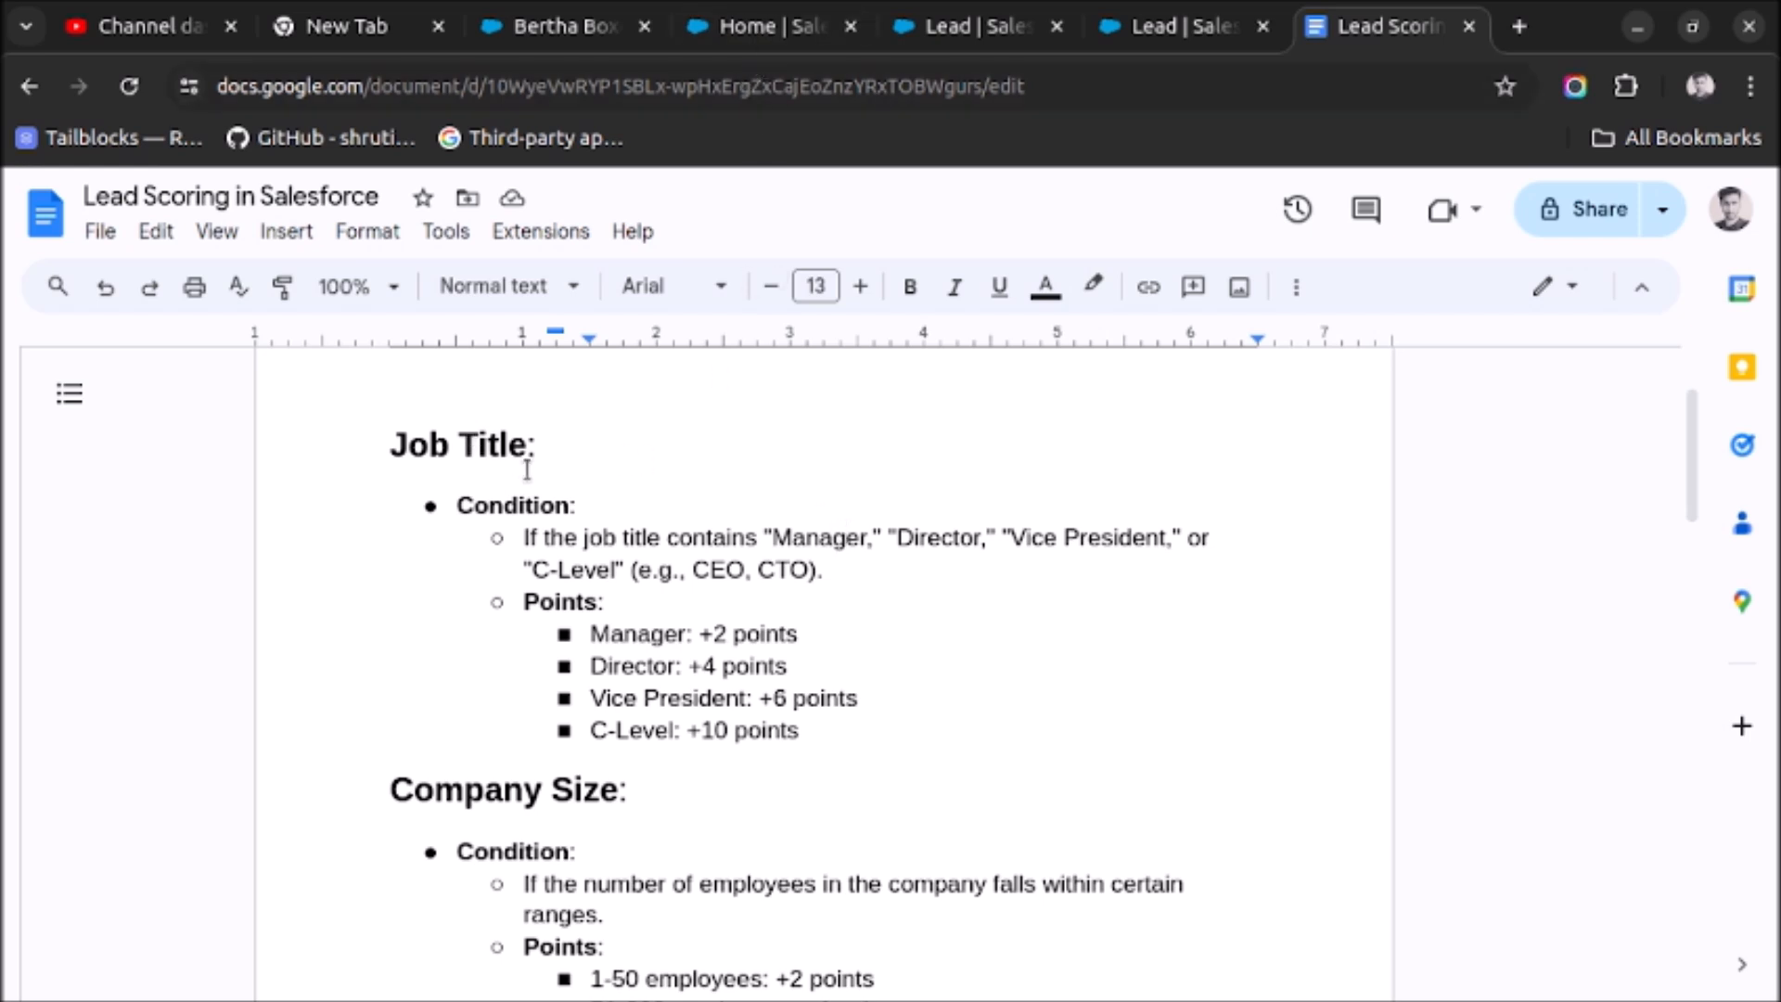
# Step: Switch to the Lead object's fields in Salesforce Setup, search for "title sc" and open the Title Score field
pyautogui.click(964, 32)
pyautogui.click(728, 452)
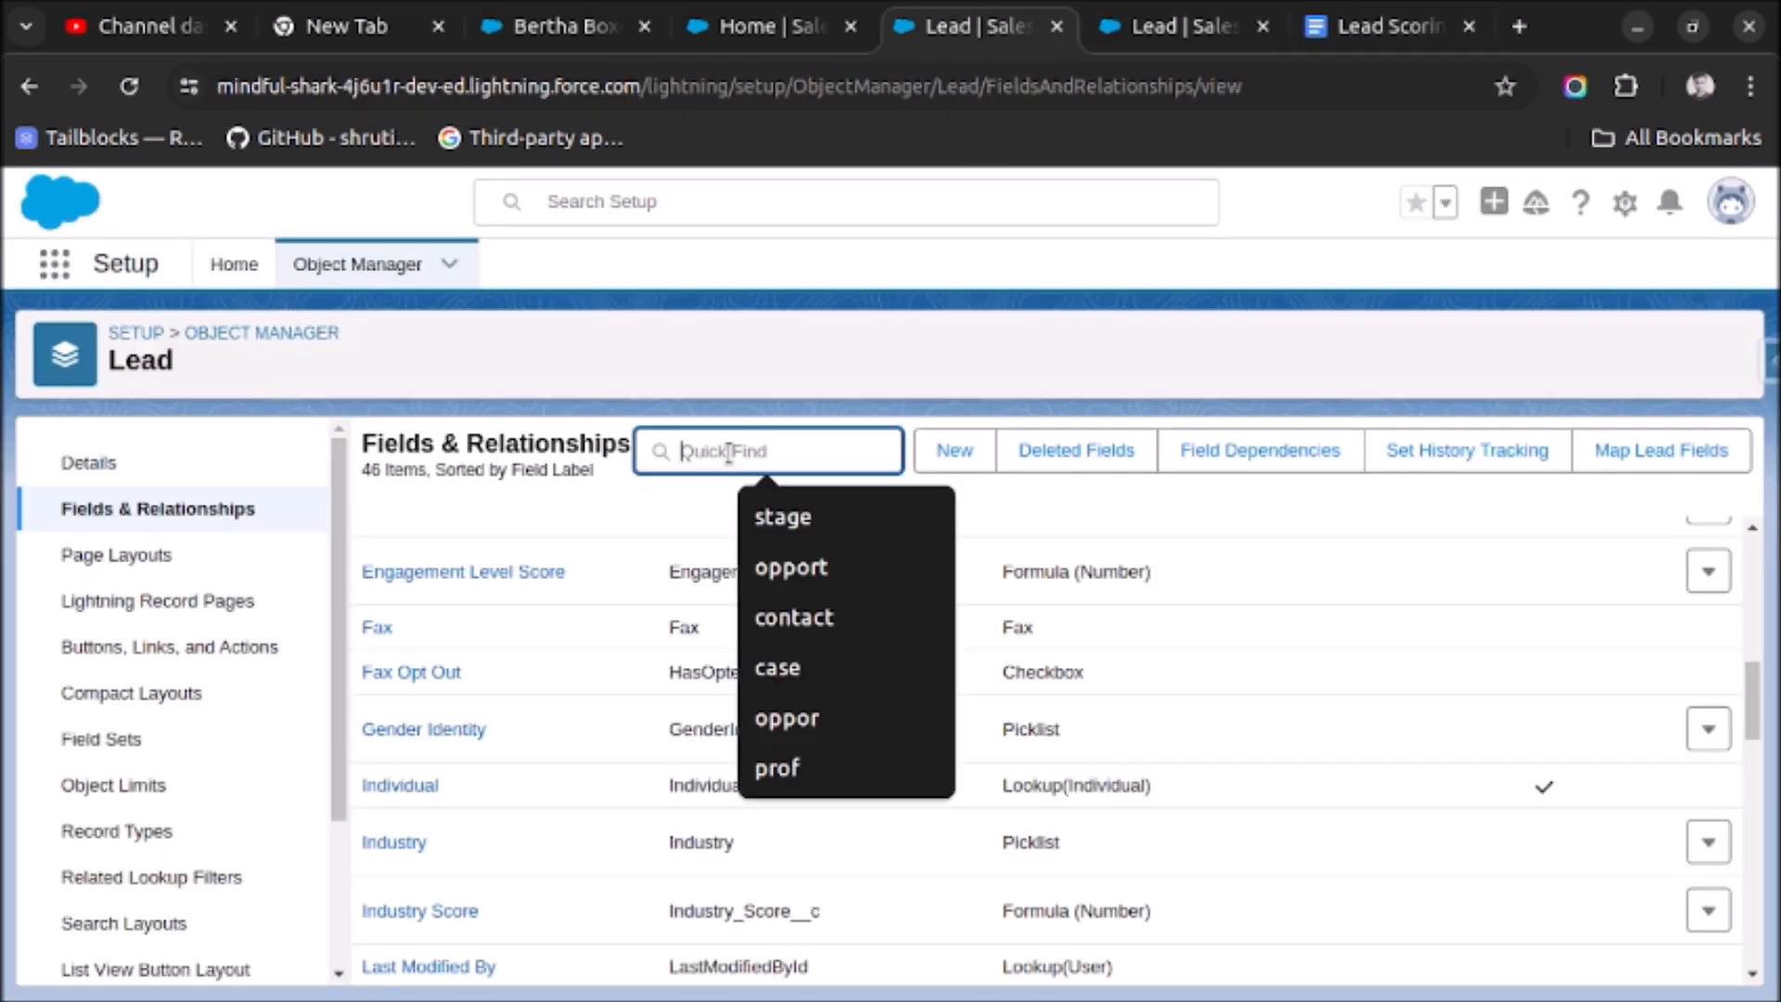
pyautogui.write('title sc')
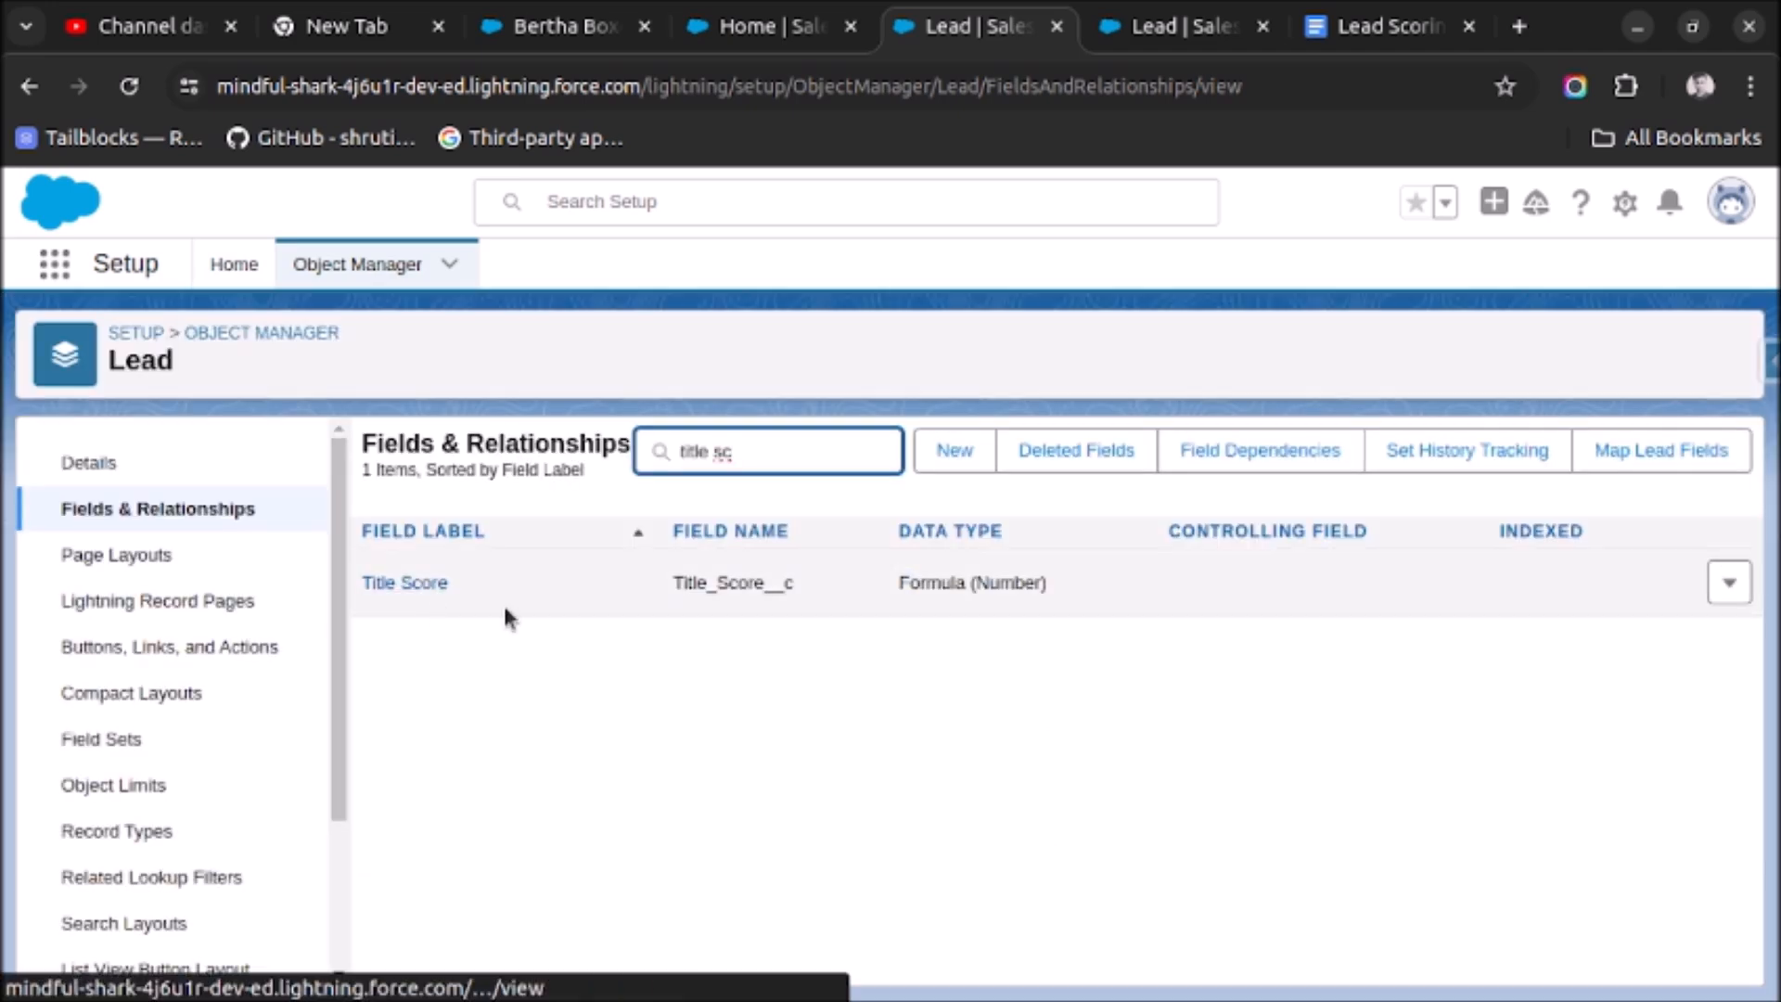
pyautogui.click(405, 582)
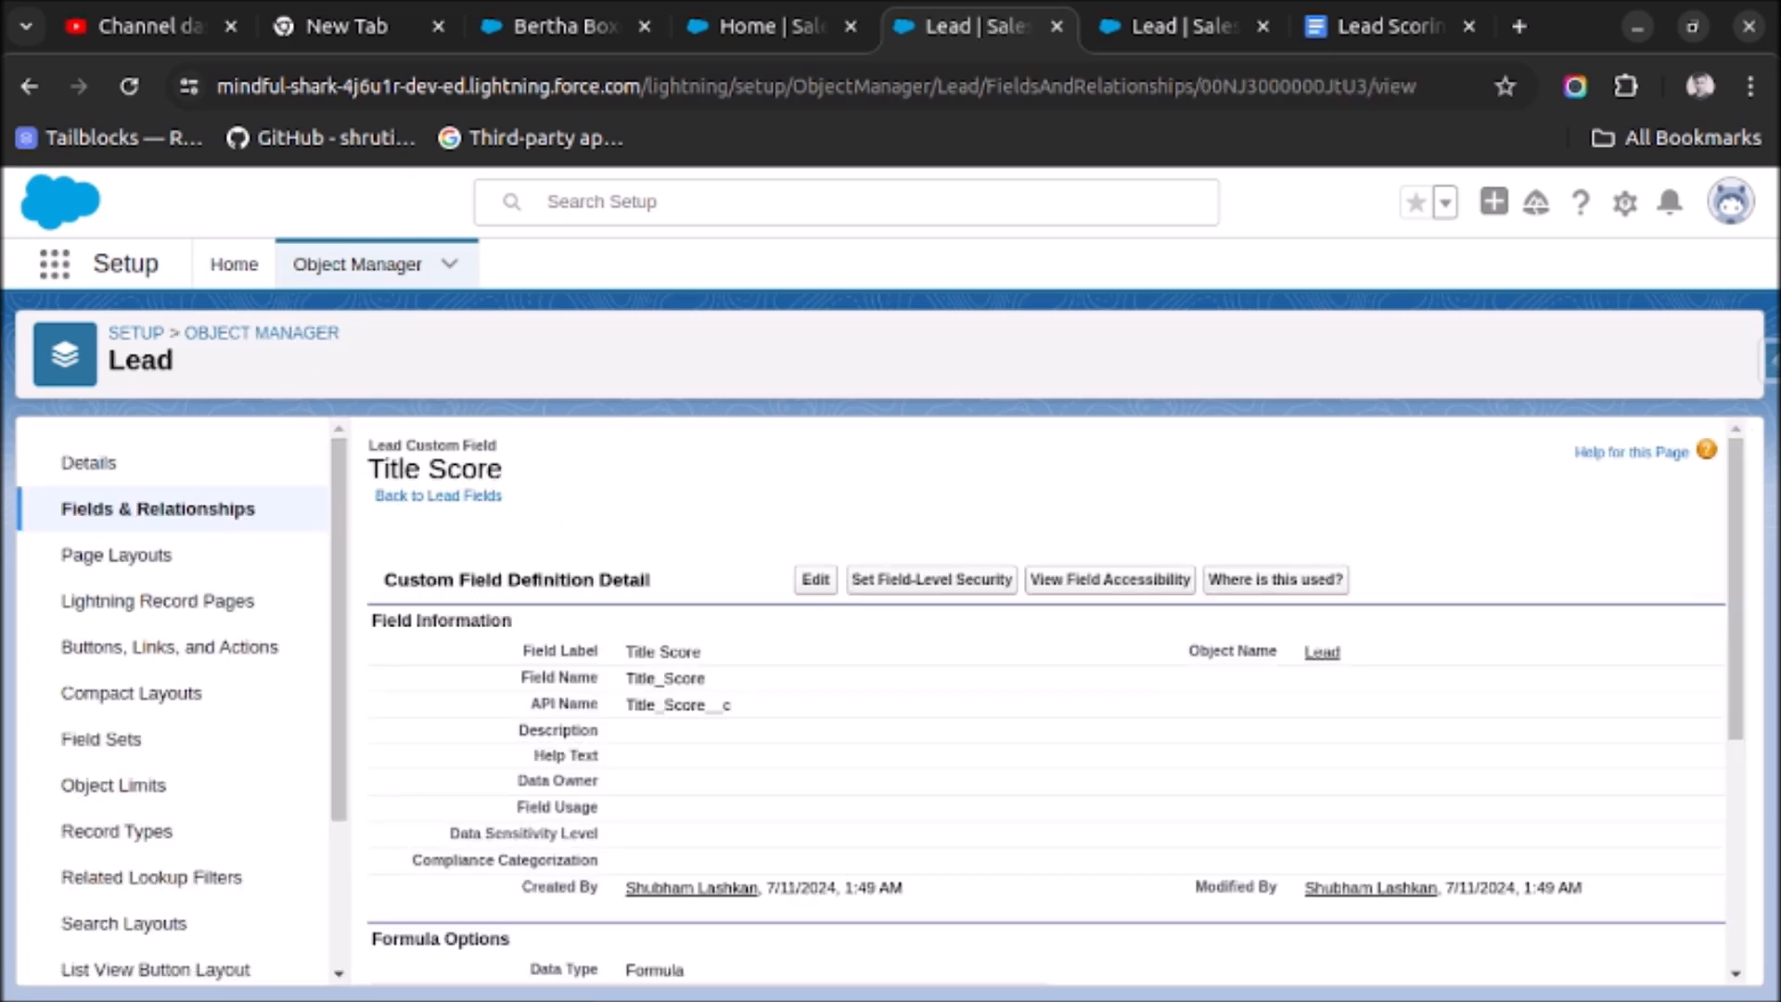
# Step: Open the Title Score field for editing and examine its nested IF and CONTAINS formula
pyautogui.scroll(-5, 758, 619)
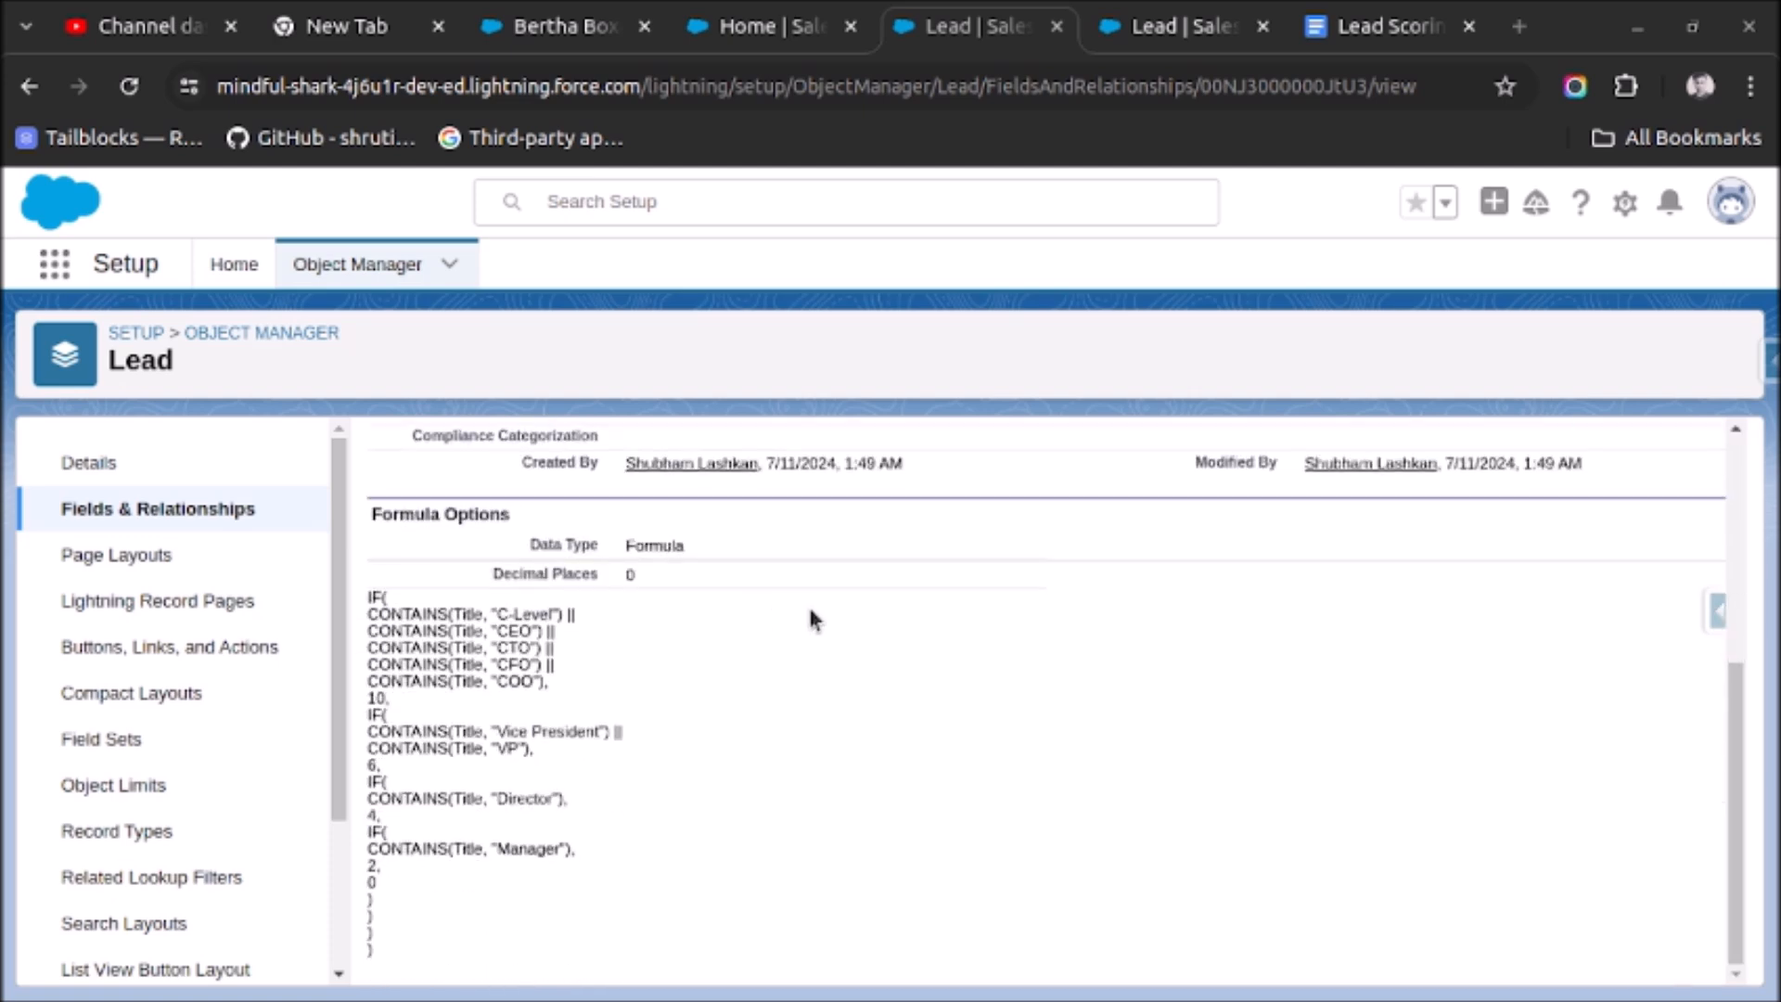
pyautogui.scroll(4, 921, 660)
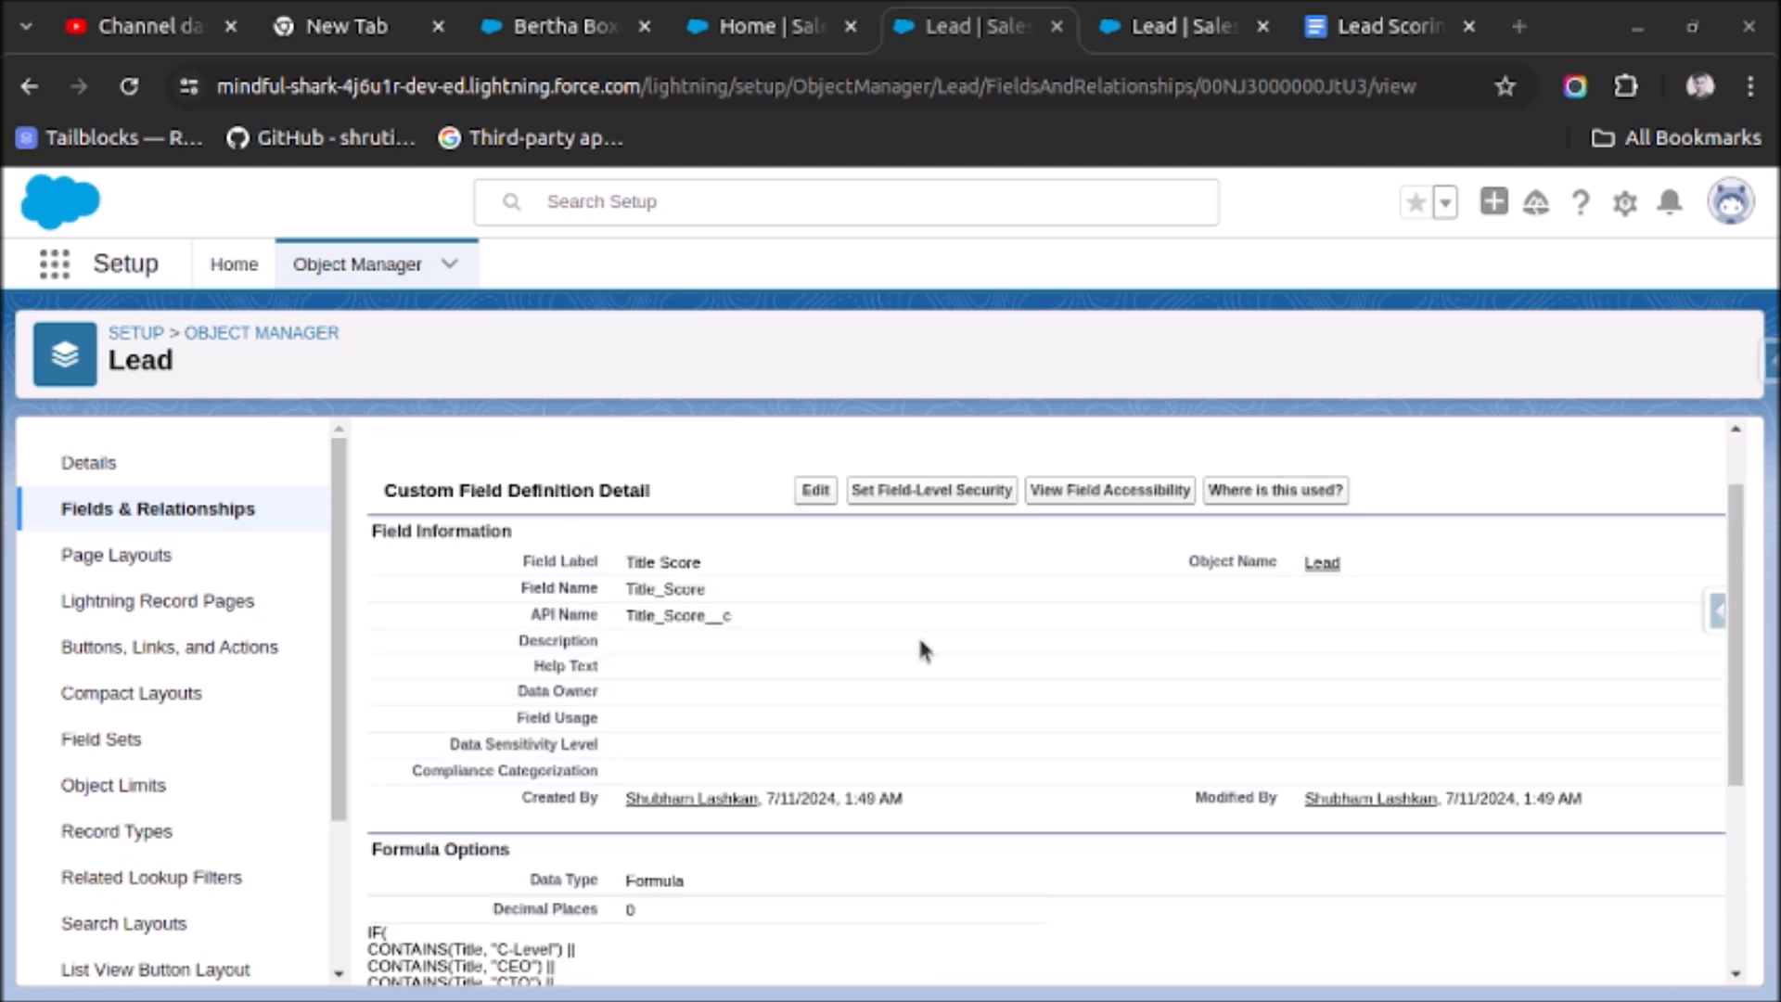
pyautogui.click(816, 492)
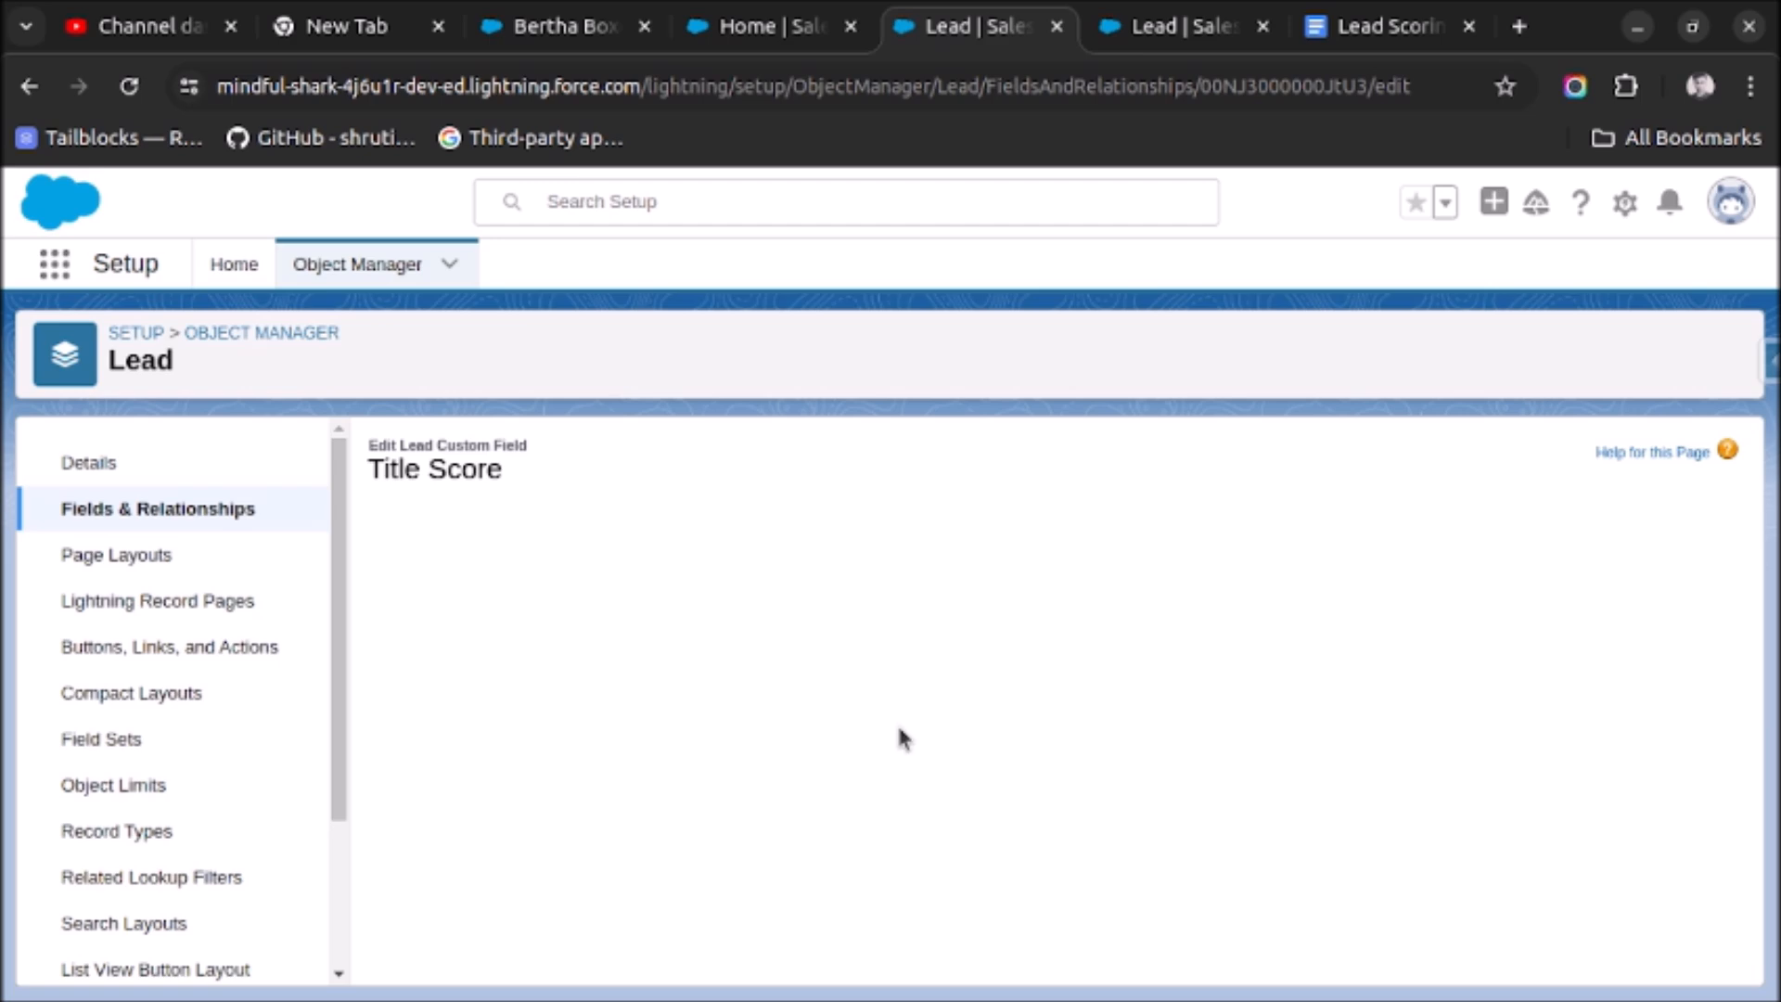
pyautogui.scroll(-5, 881, 652)
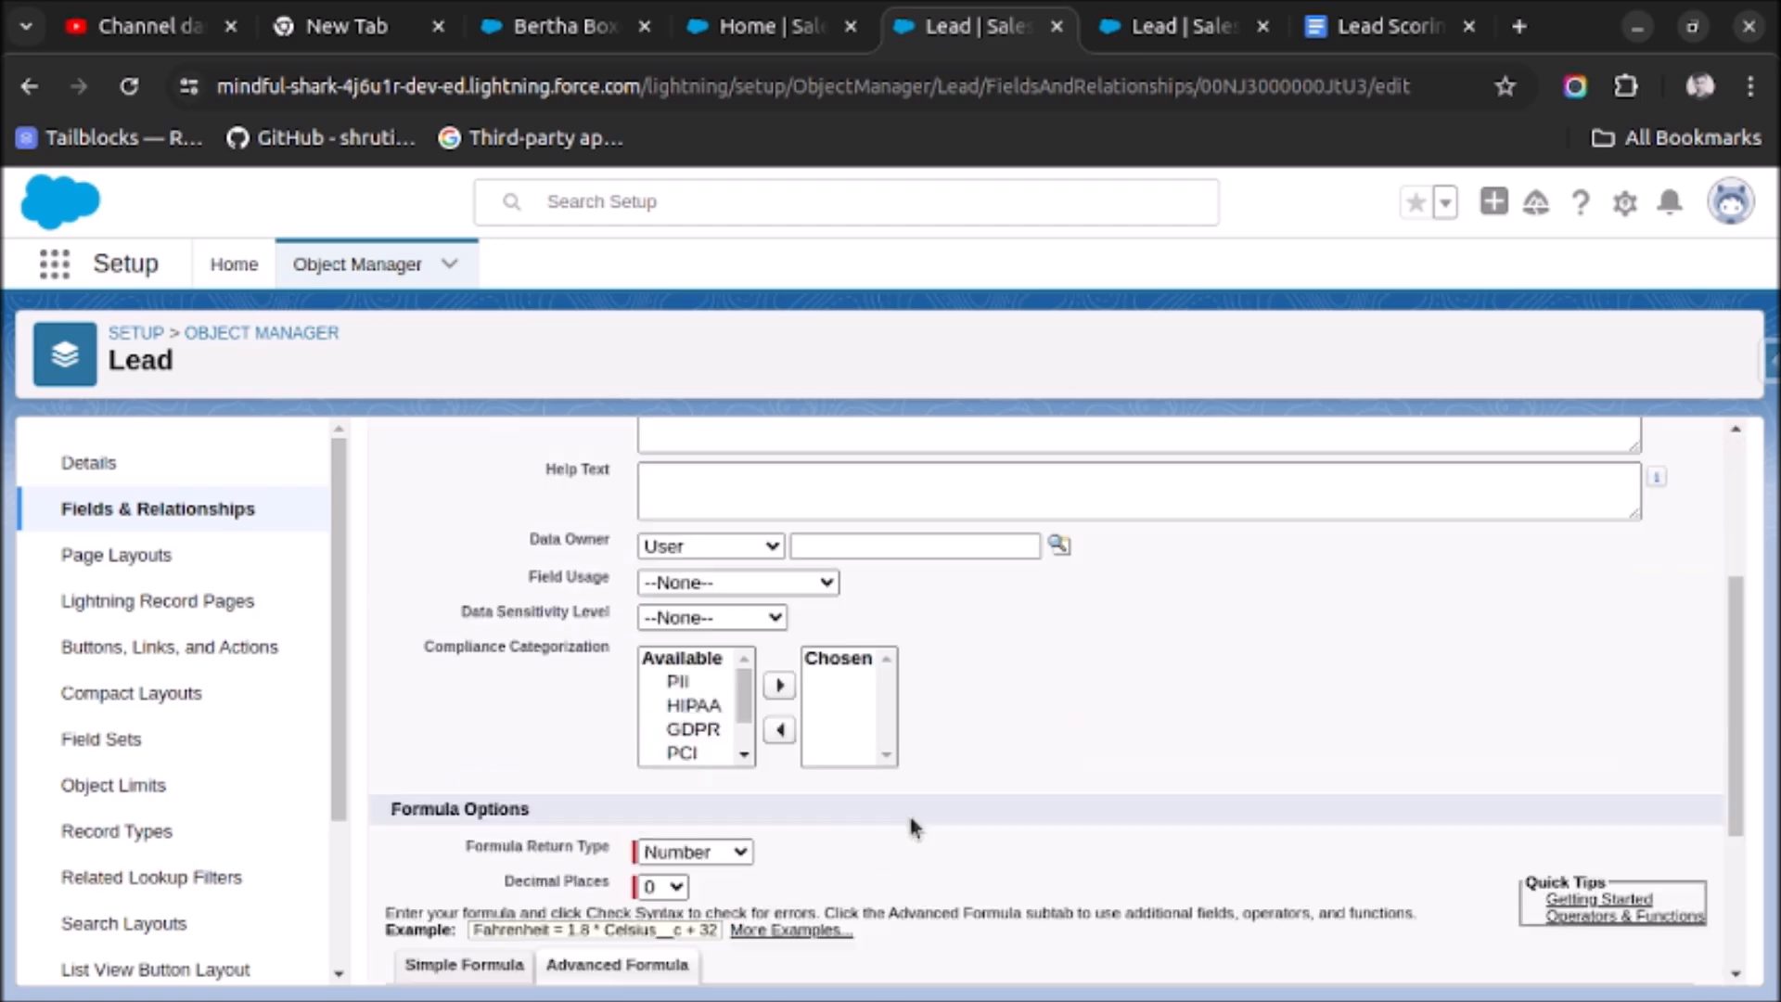
pyautogui.scroll(-1, 788, 819)
pyautogui.scroll(-8, 788, 820)
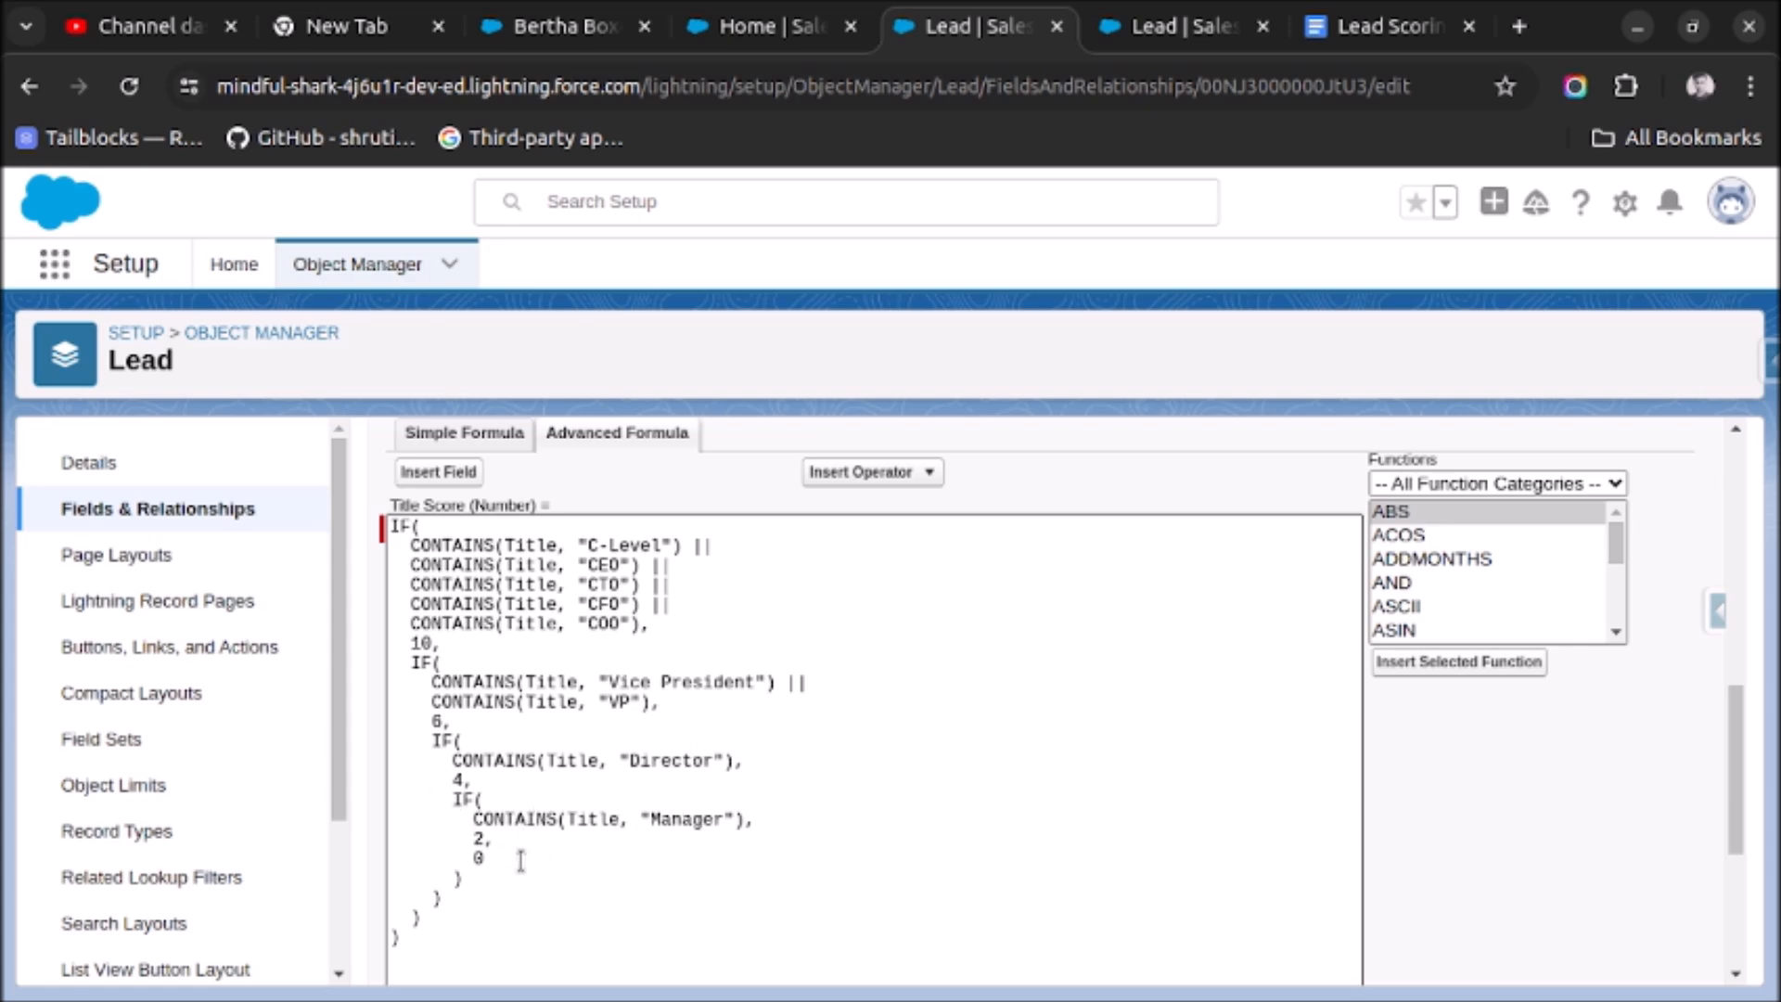
# Step: Return to the lead record and compare its Title with its Title Score
pyautogui.click(715, 33)
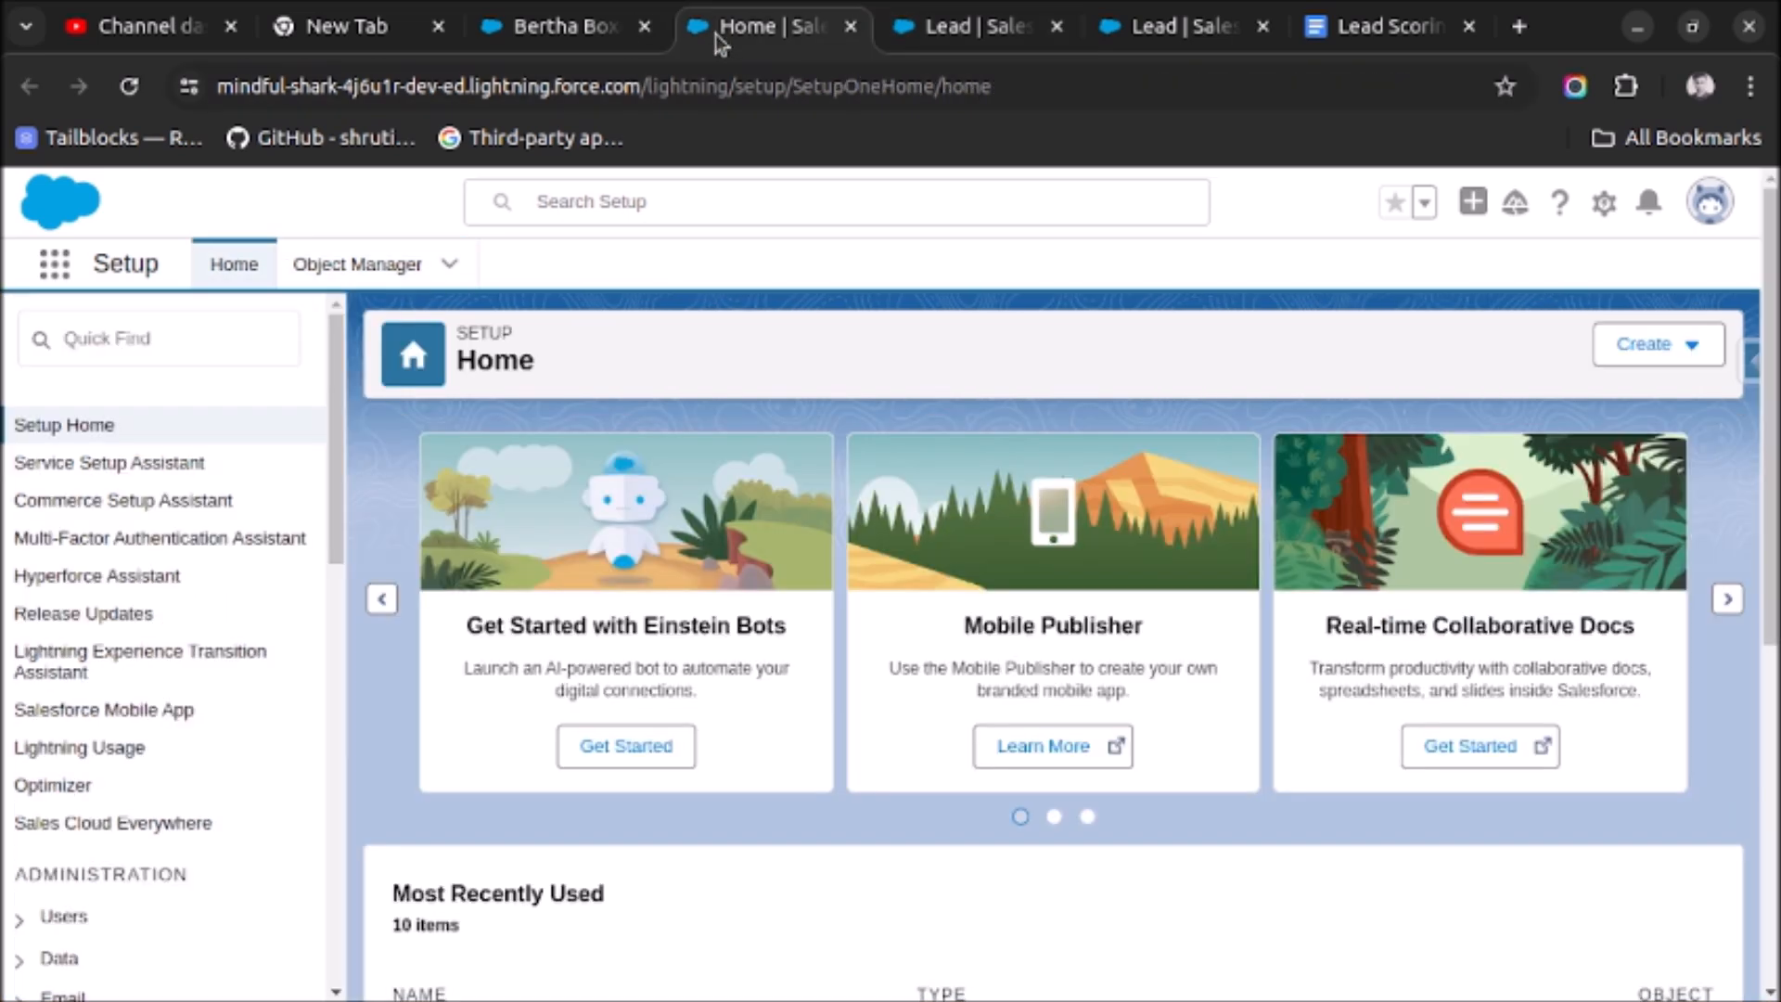
pyautogui.click(599, 36)
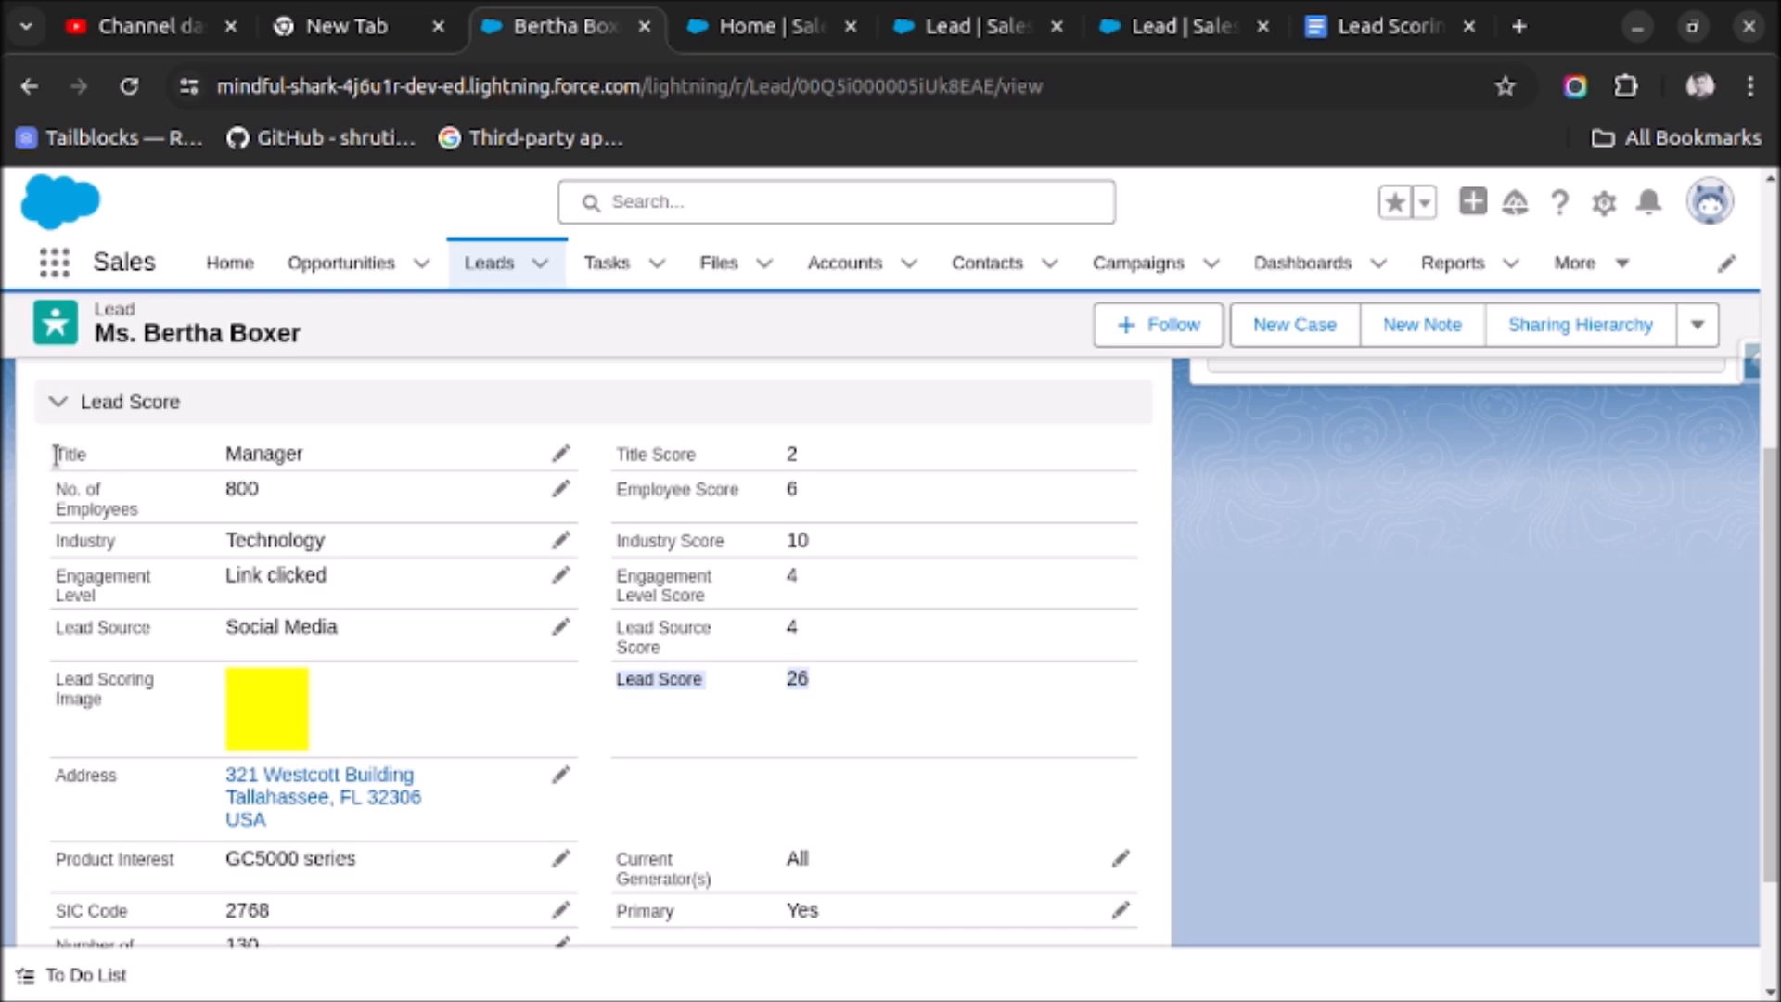
pyautogui.moveTo(225, 453); pyautogui.dragTo(316, 456)
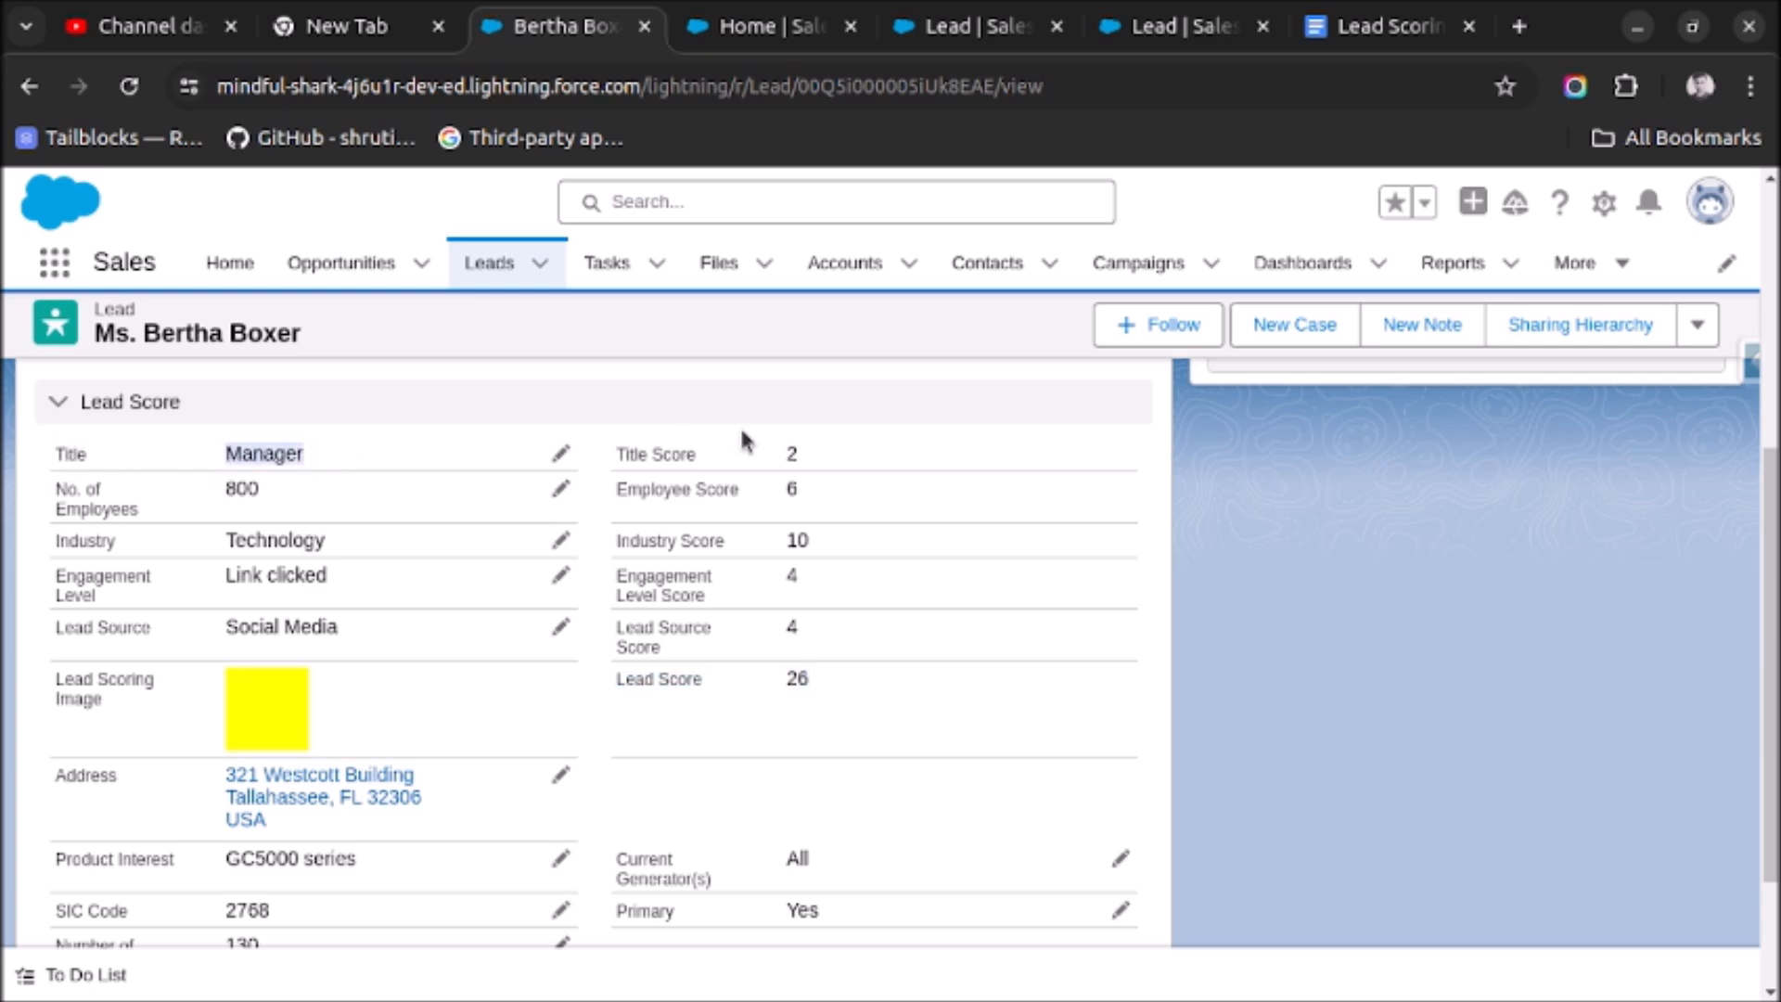
pyautogui.doubleClick(776, 457)
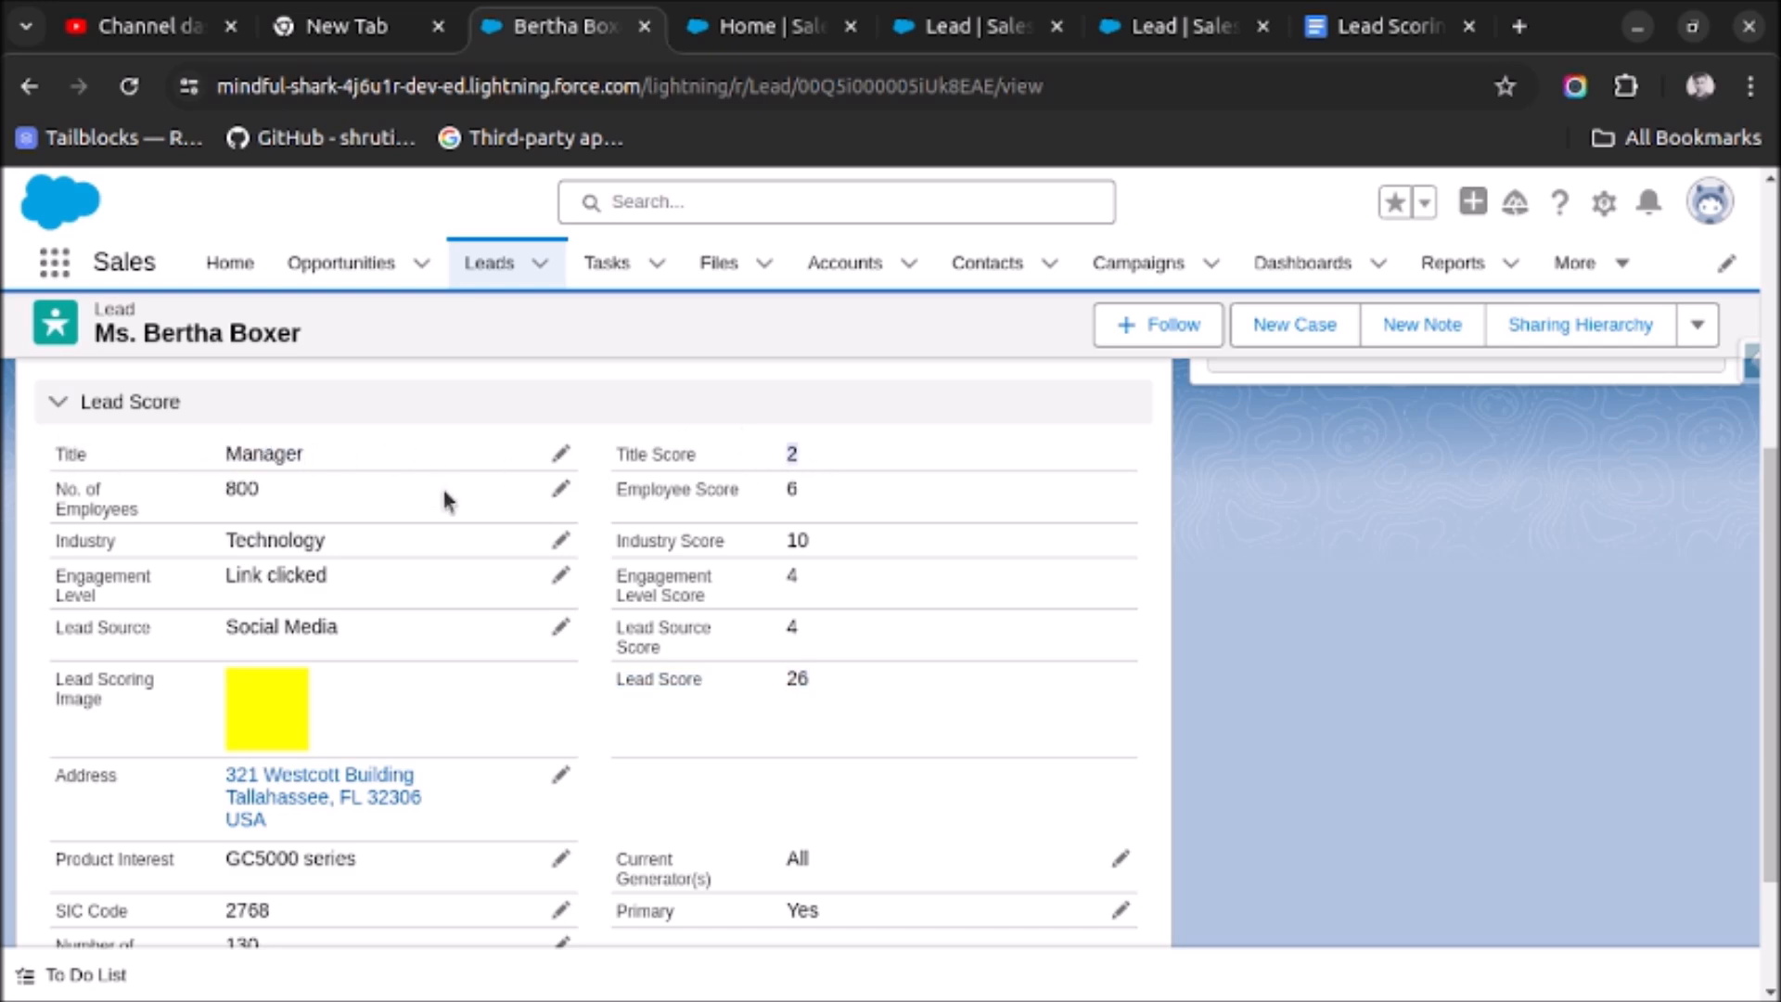
# Step: Set the lead's Title to CEO and save the record
pyautogui.click(559, 455)
pyautogui.moveTo(362, 464); pyautogui.dragTo(100, 449)
pyautogui.write('CEO')
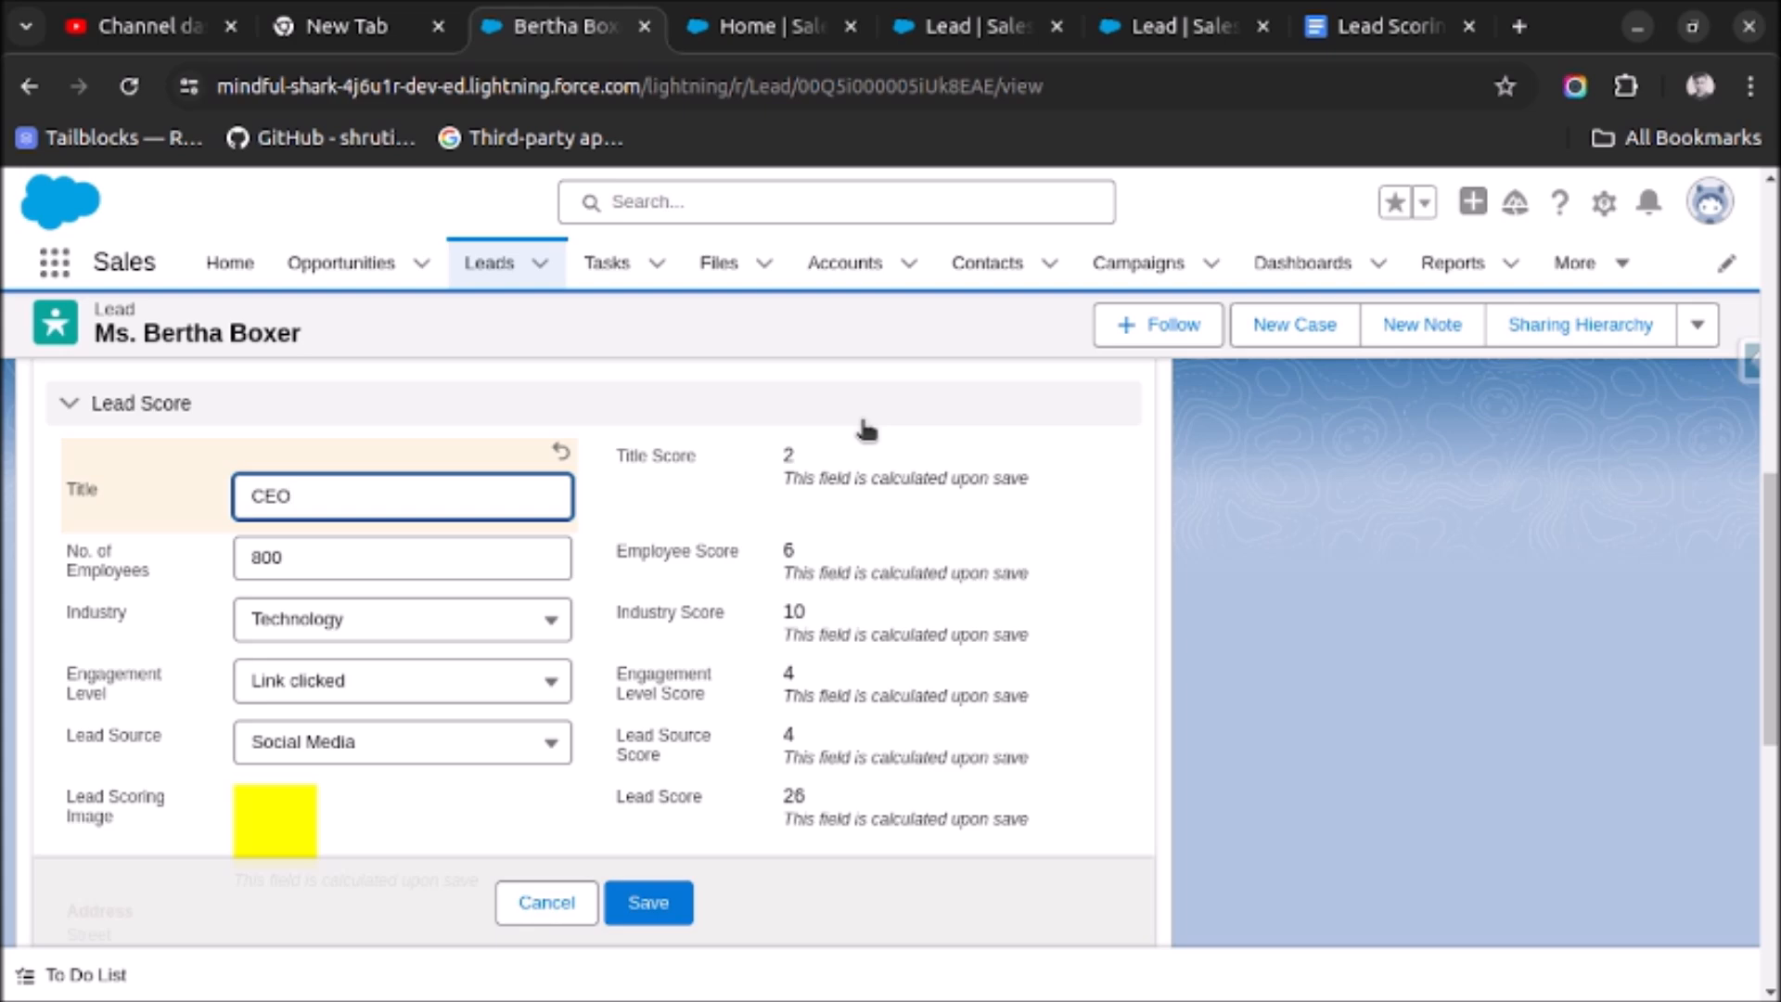
pyautogui.click(648, 911)
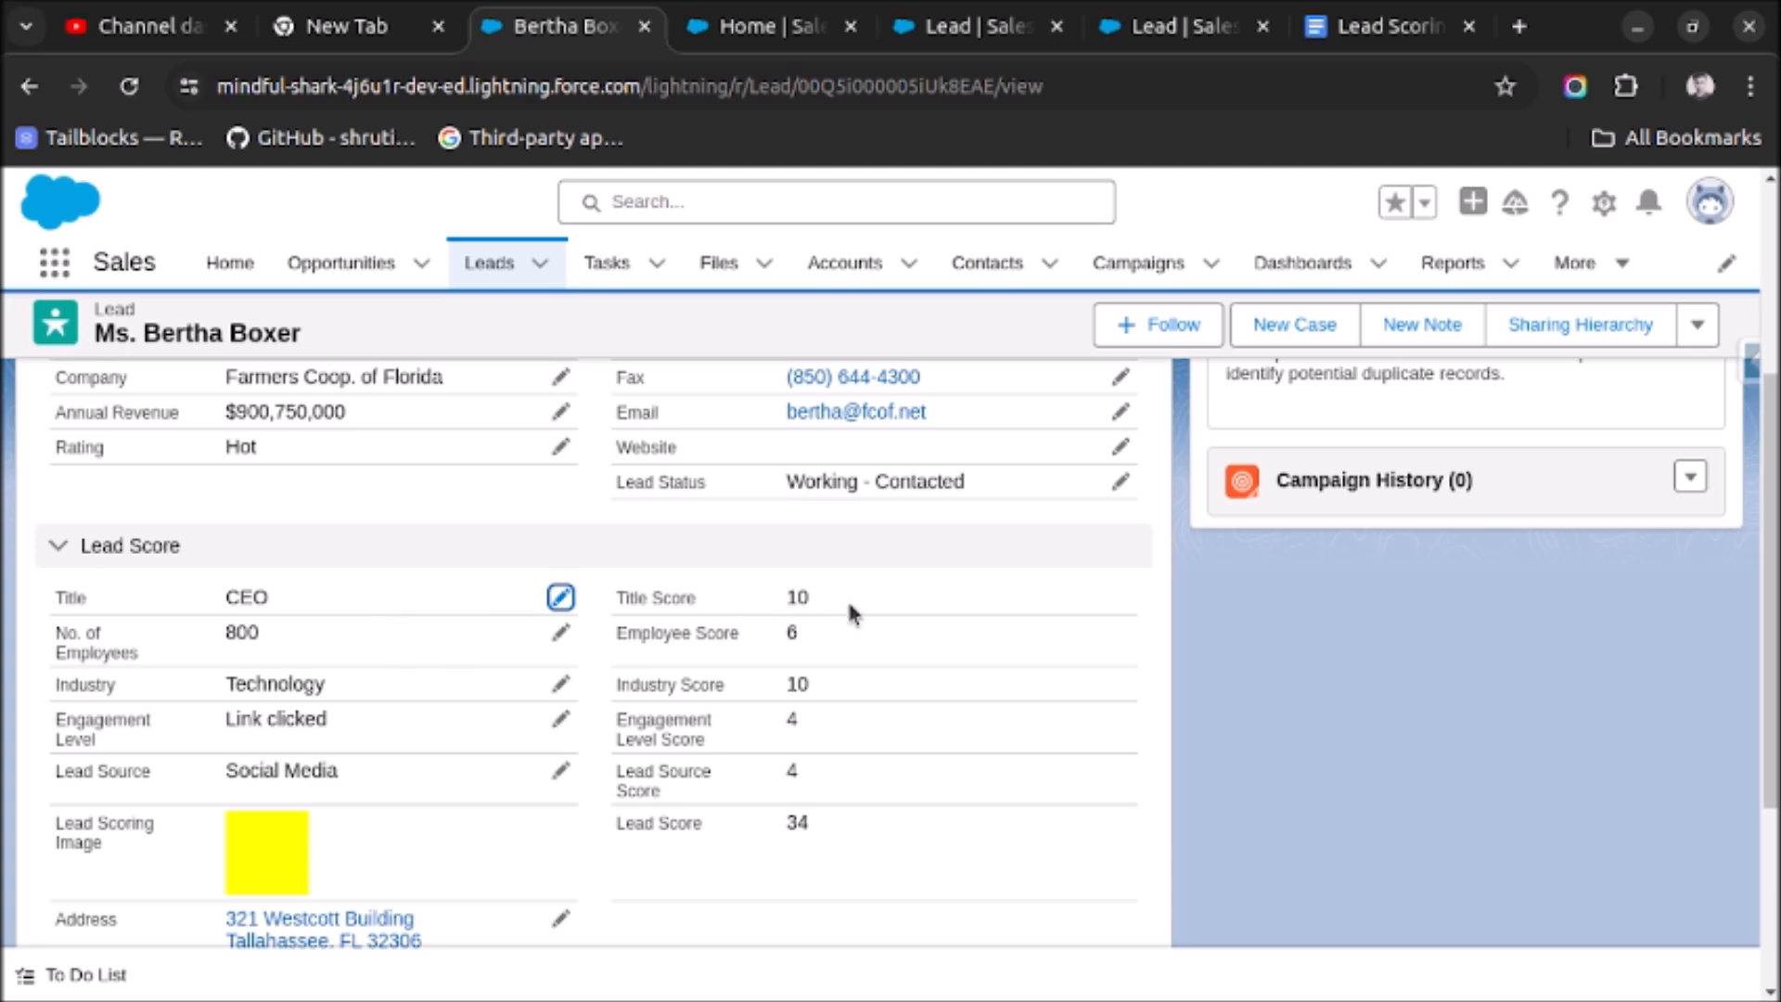
# Step: Check the lead's recalculated scores and scoring image, and return to the Title Score field's edit page
pyautogui.scroll(-4, 829, 849)
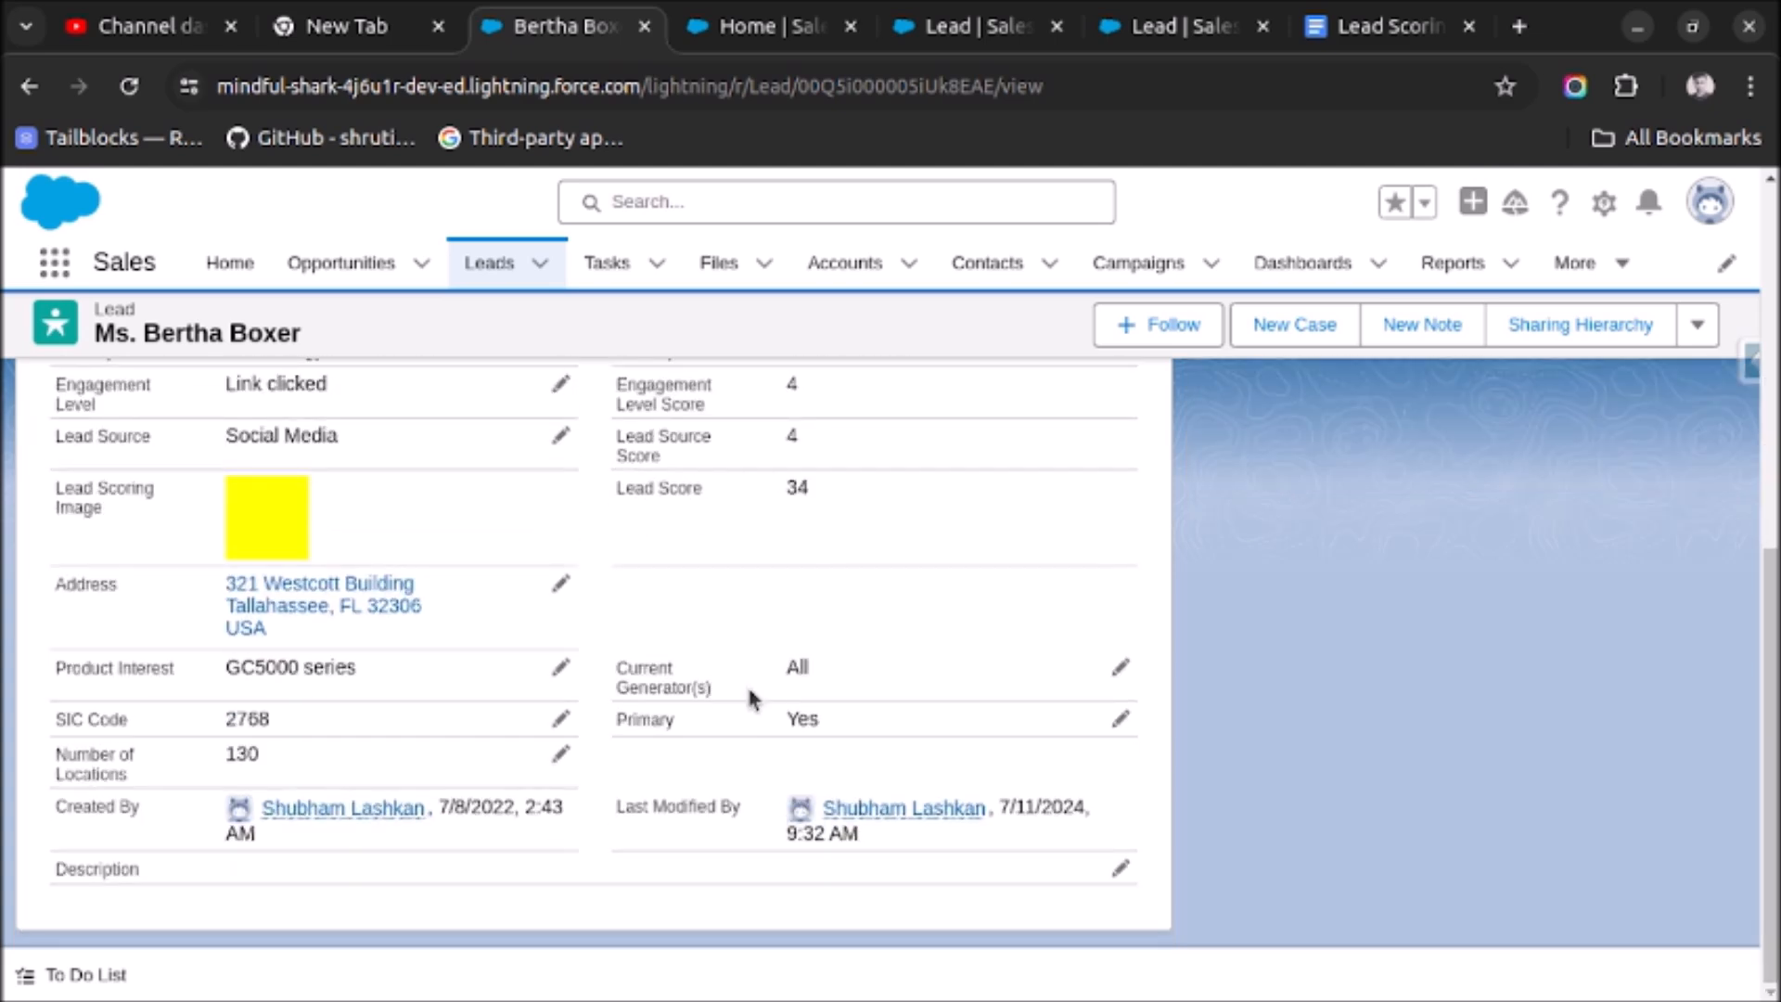
pyautogui.scroll(2, 823, 540)
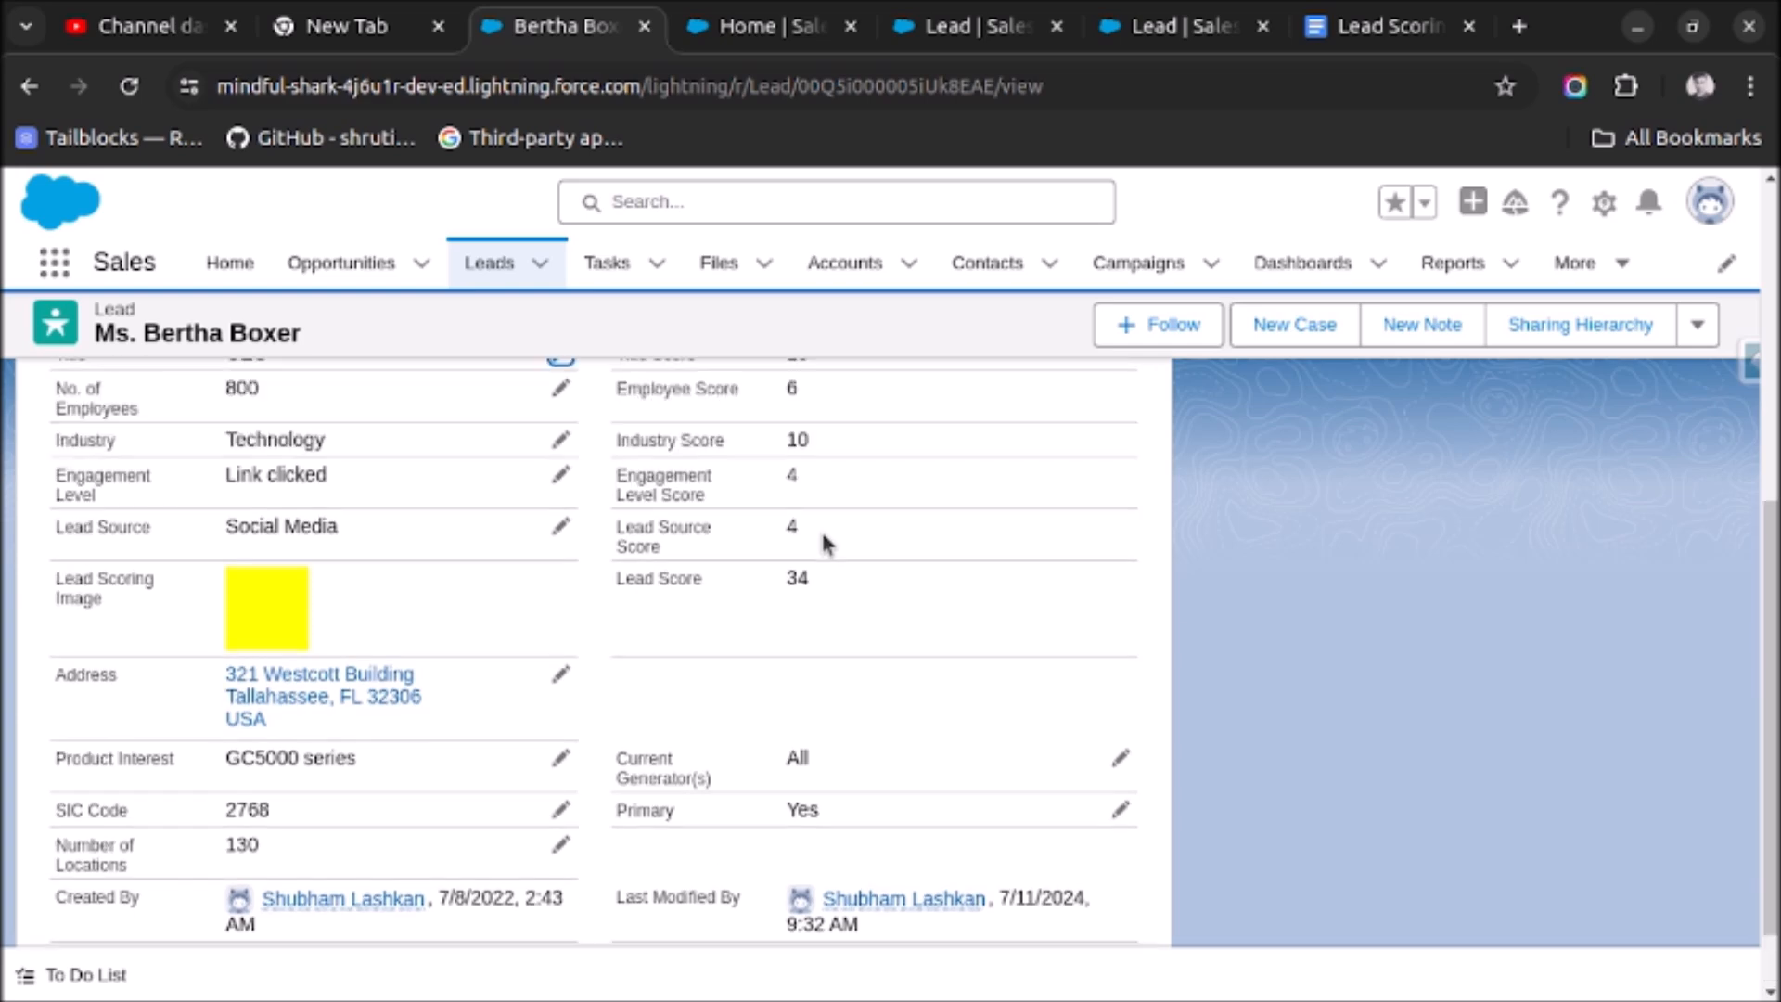
pyautogui.click(941, 36)
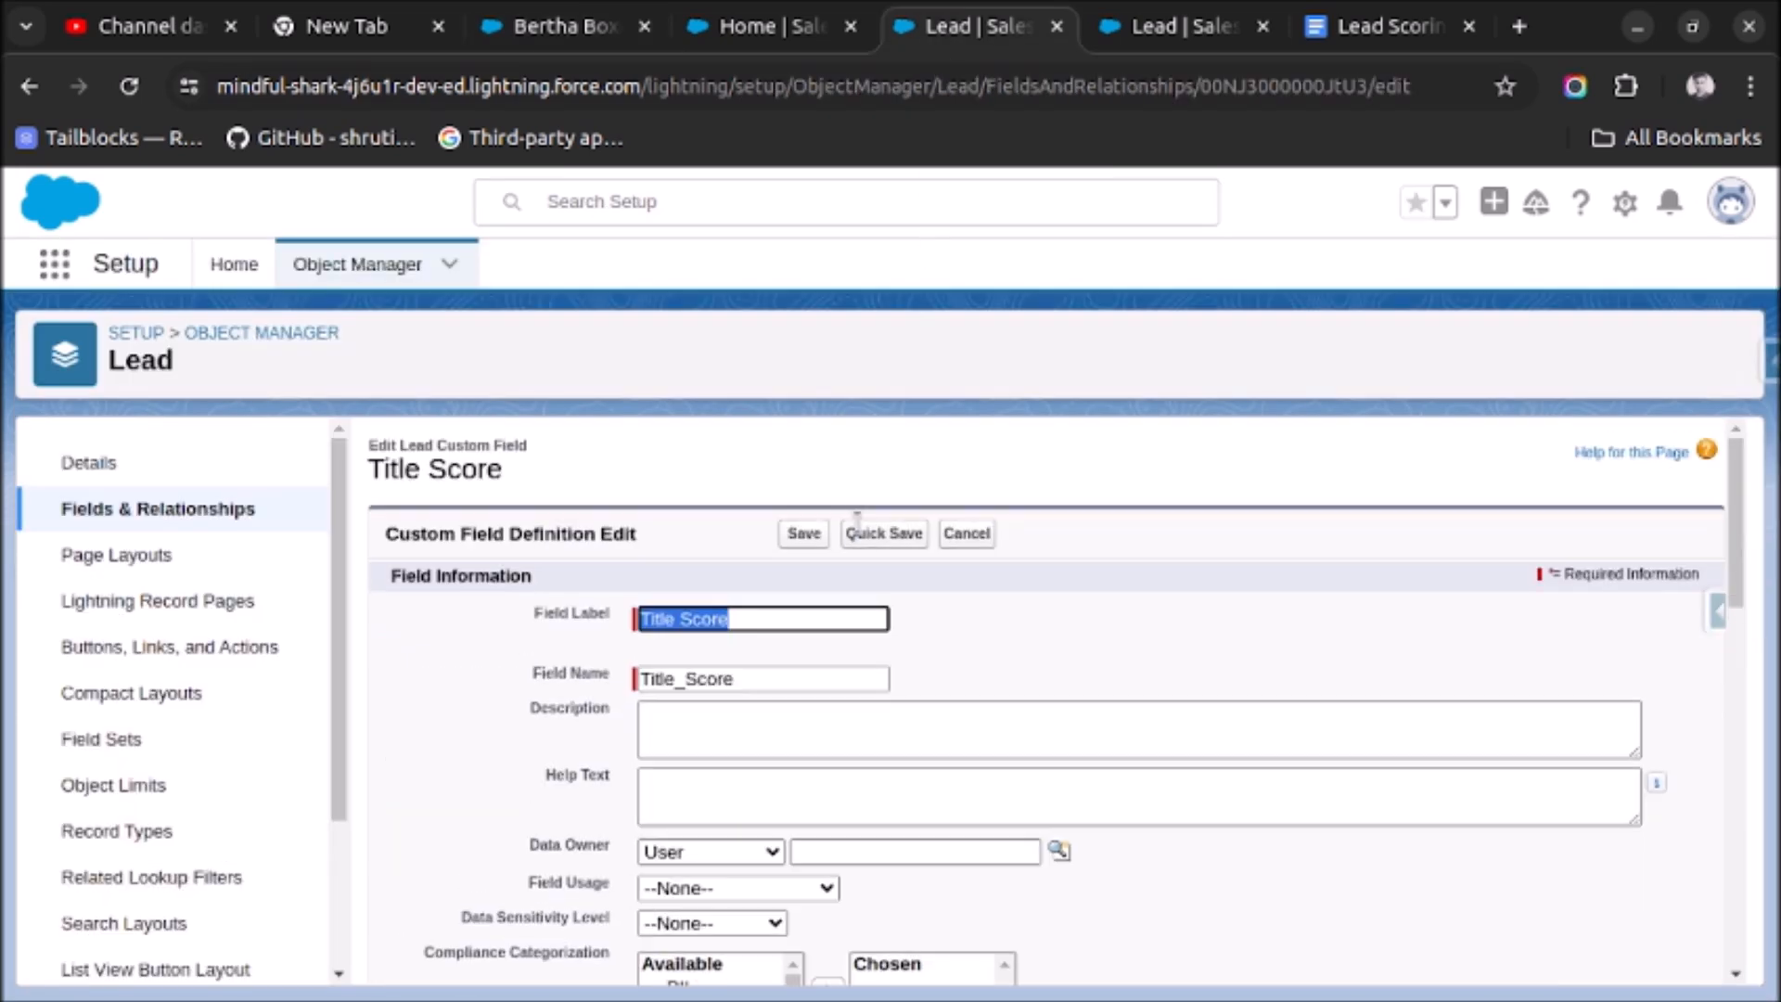
# Step: Review the Title Score formula's C-Level, Vice President, Director and Manager conditions, and leave the field's edit page without saving
pyautogui.scroll(-10, 853, 557)
pyautogui.scroll(5, 860, 593)
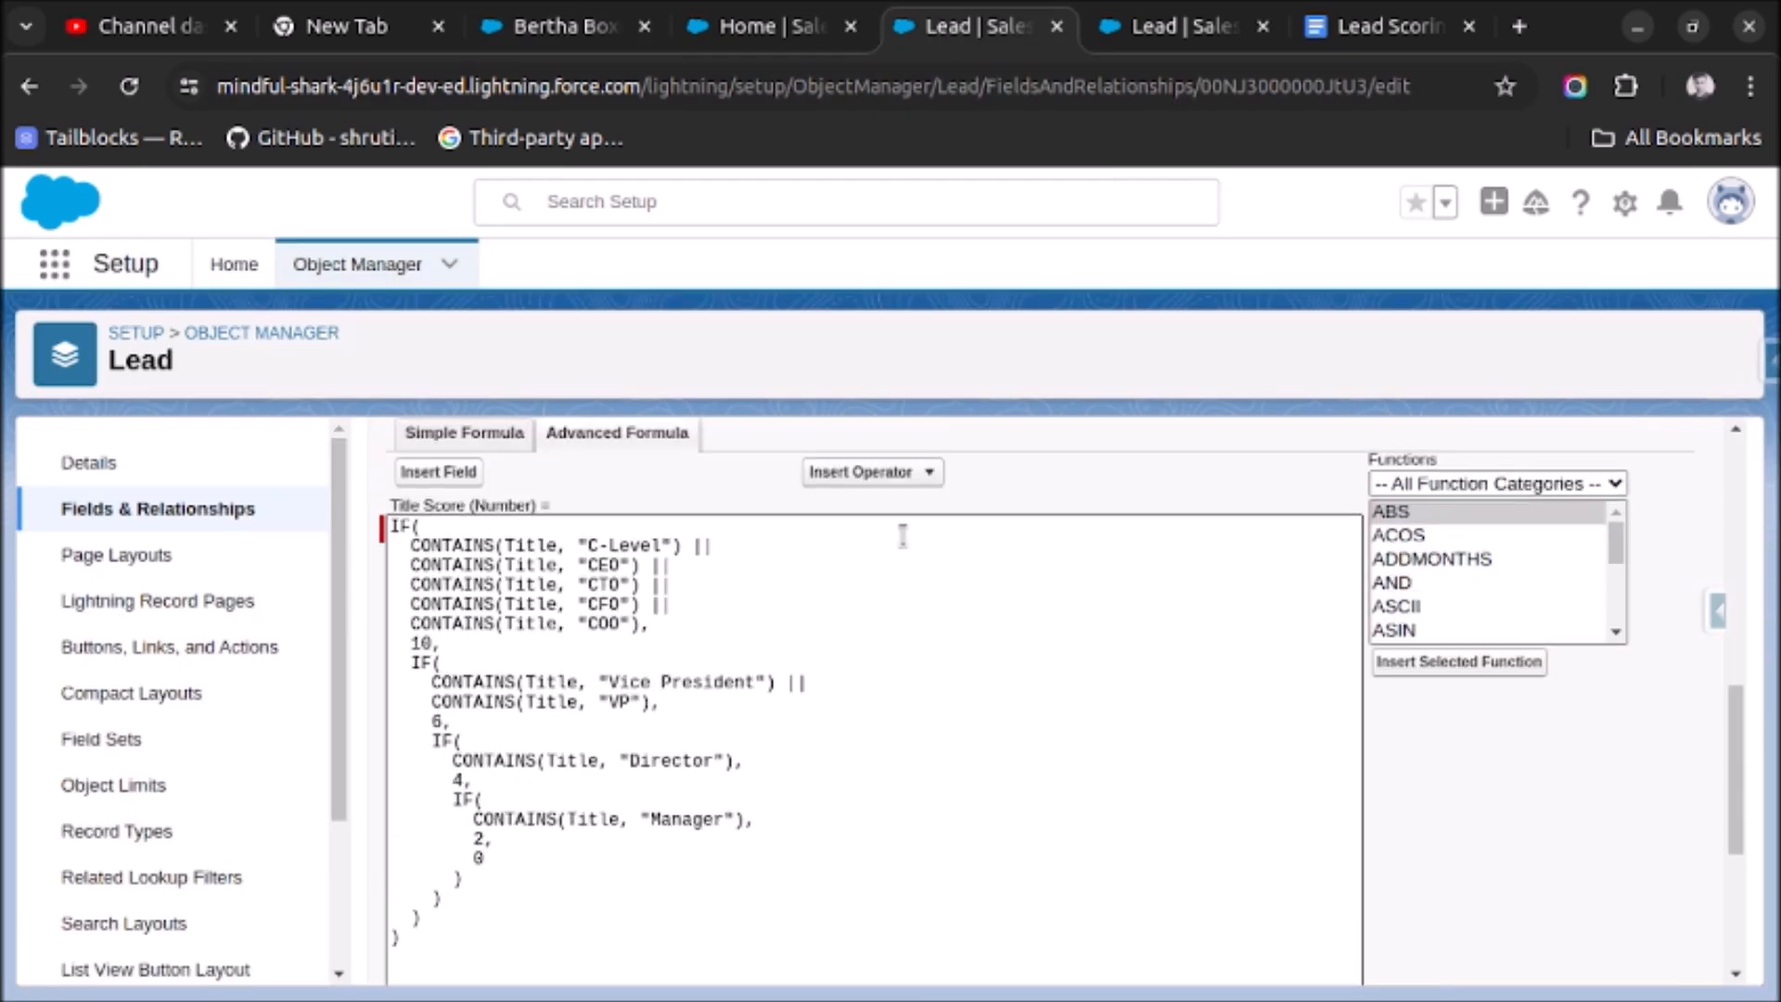
pyautogui.scroll(-3, 1005, 514)
pyautogui.scroll(-1, 1004, 512)
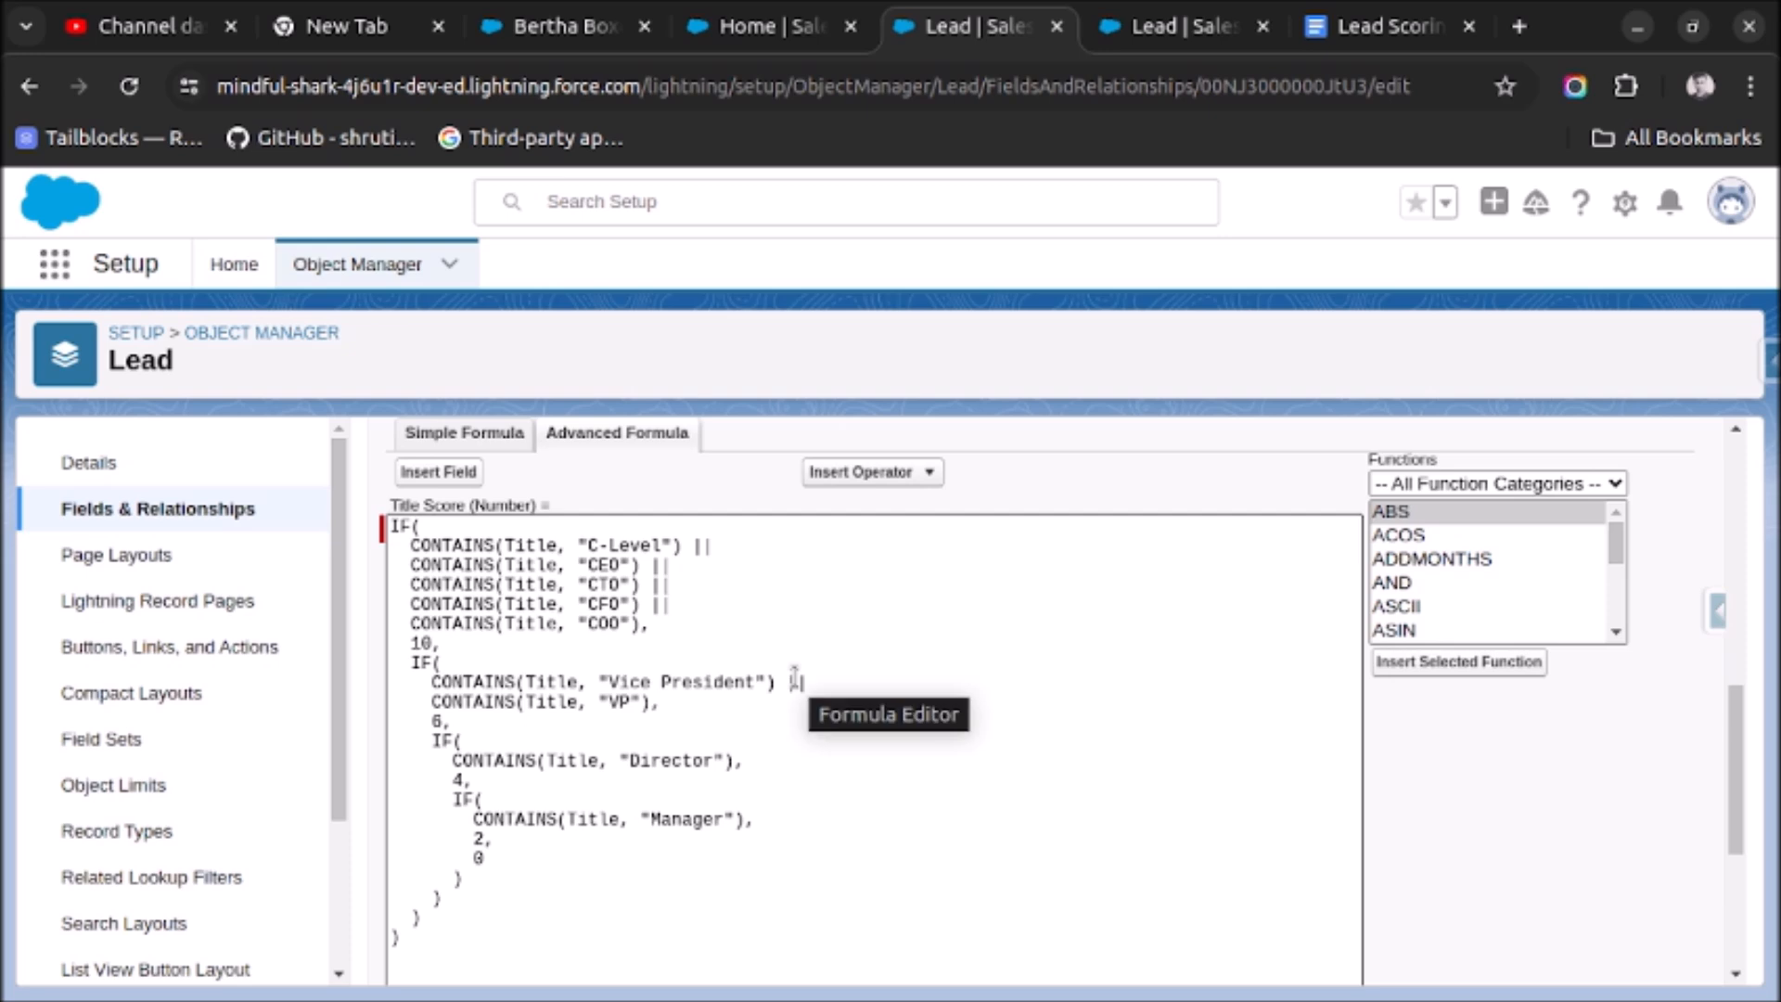
pyautogui.scroll(8, 794, 673)
pyautogui.click(972, 538)
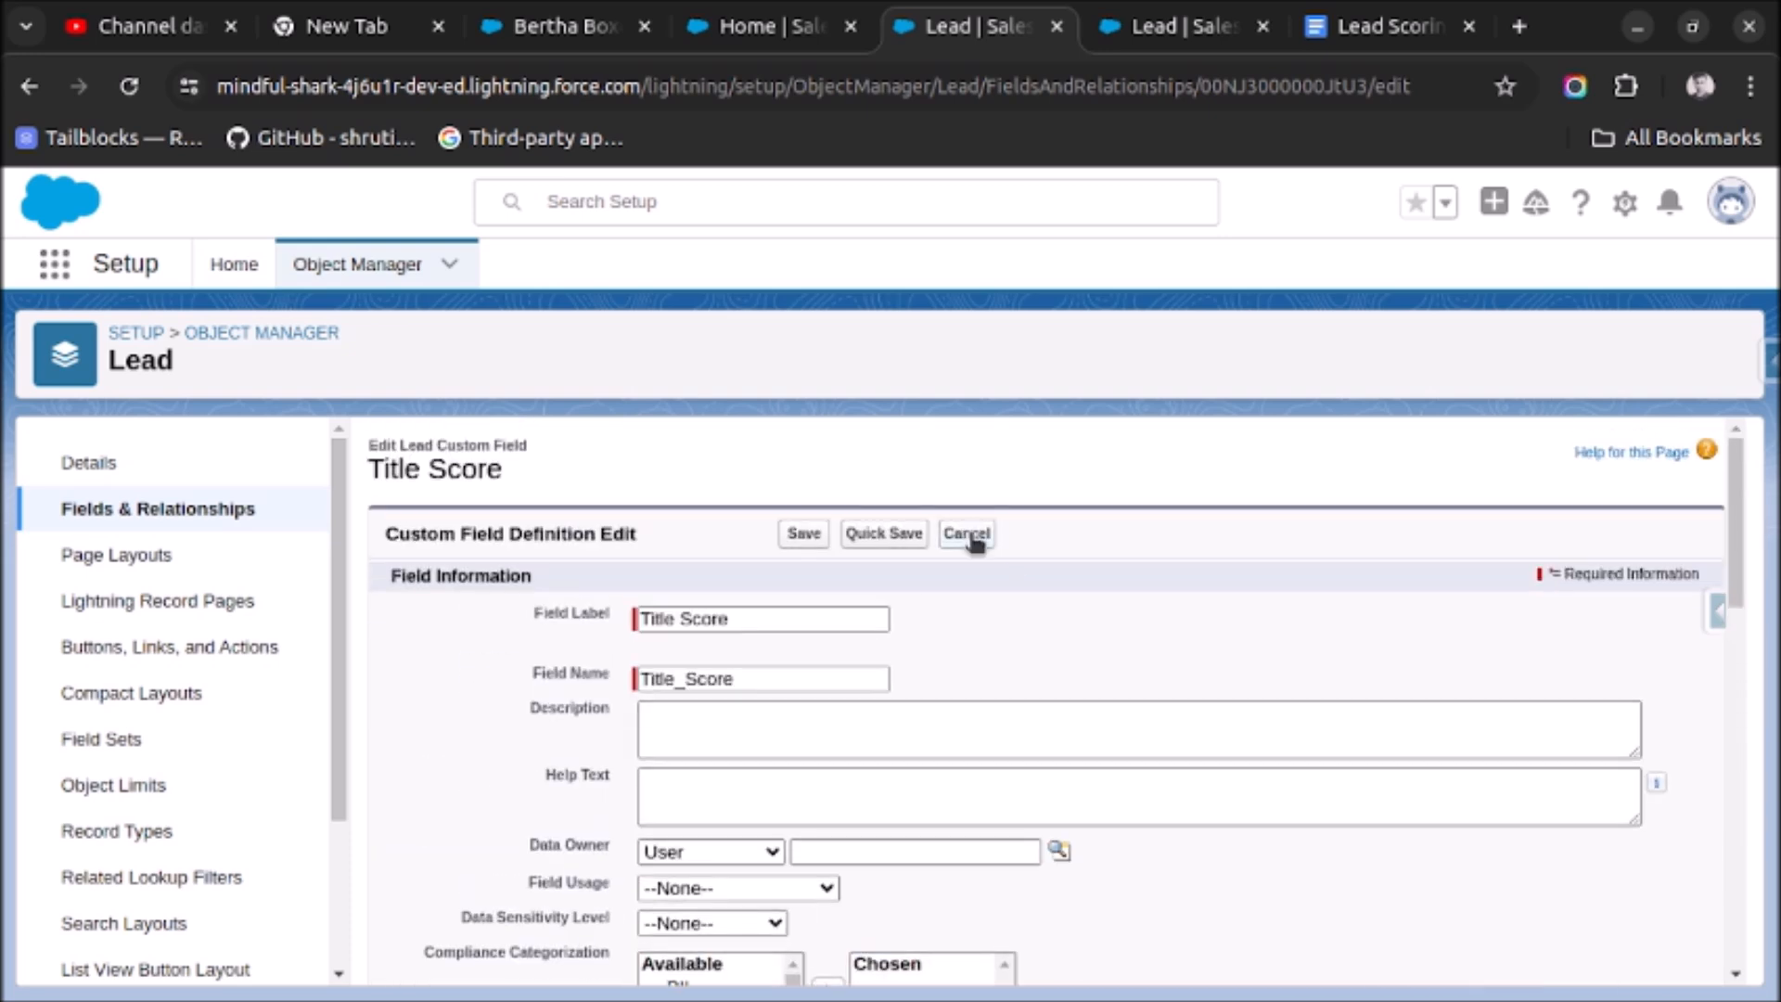
# Step: Read the Company Size condition and its points per employee range in the Lead Scoring in Salesforce document
pyautogui.click(1326, 39)
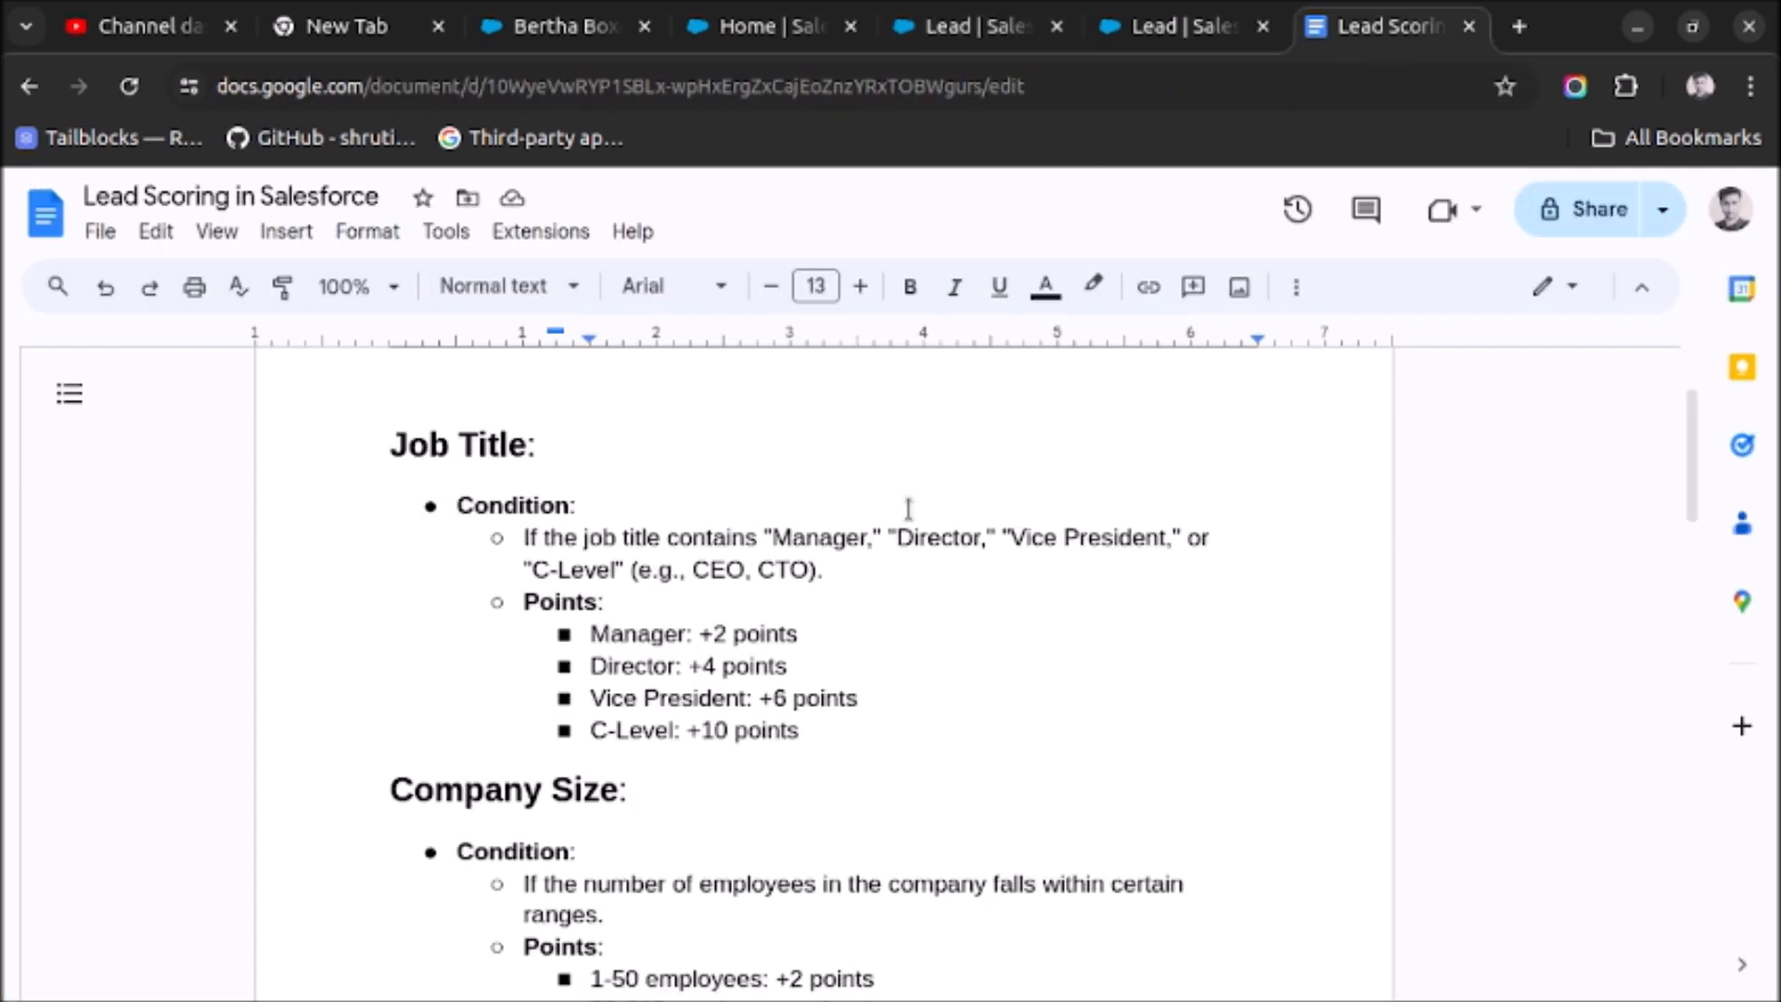
pyautogui.scroll(-3, 740, 705)
pyautogui.scroll(-1, 596, 694)
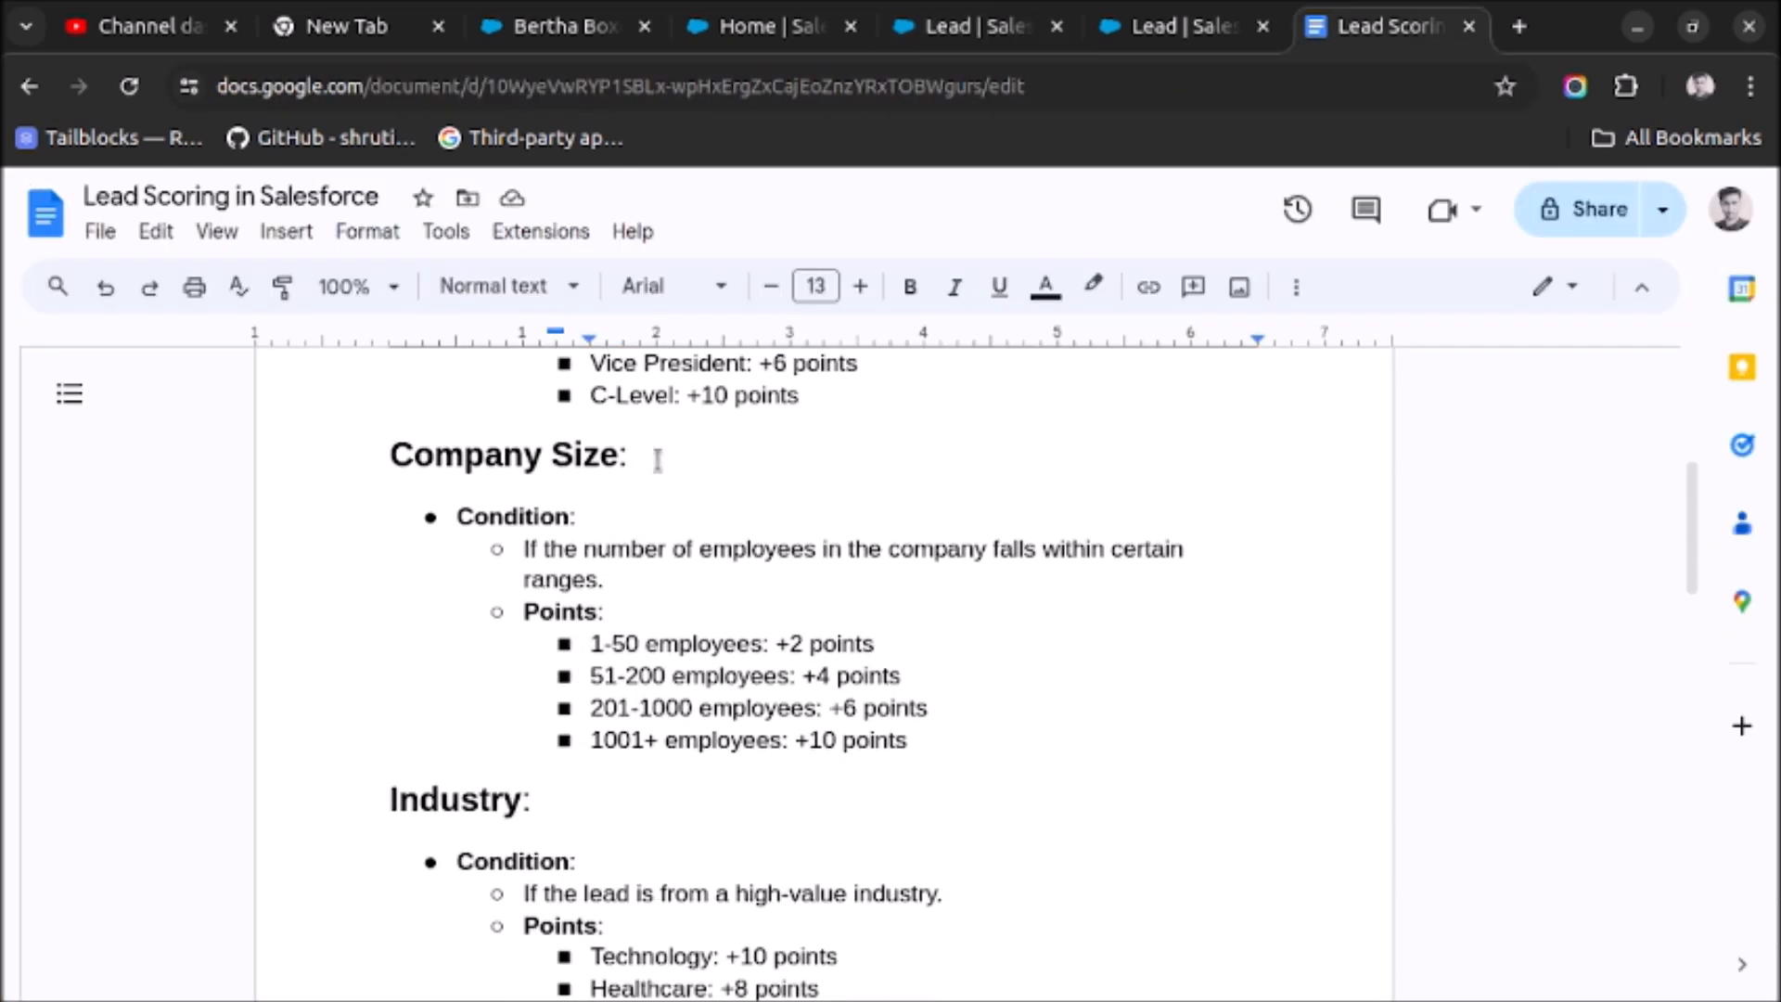
# Step: Return to the Lead object's setup, search its fields for the employee fields, and open Employee Score
pyautogui.click(976, 26)
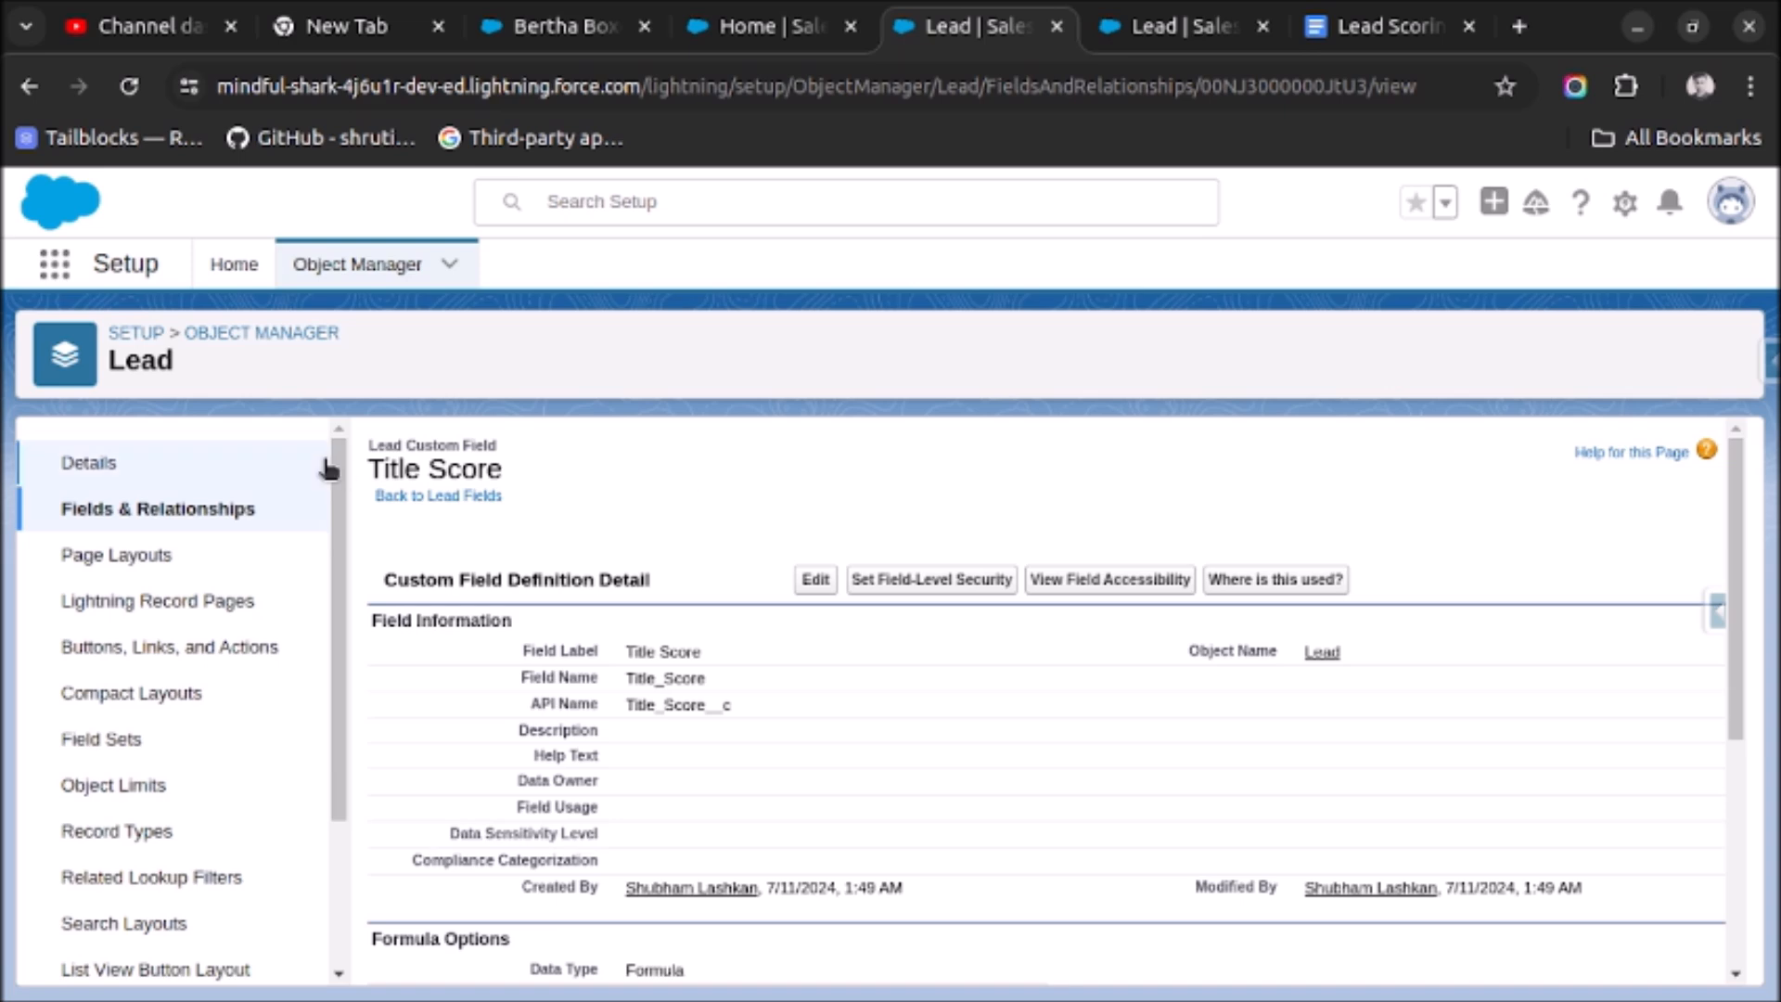
pyautogui.click(143, 510)
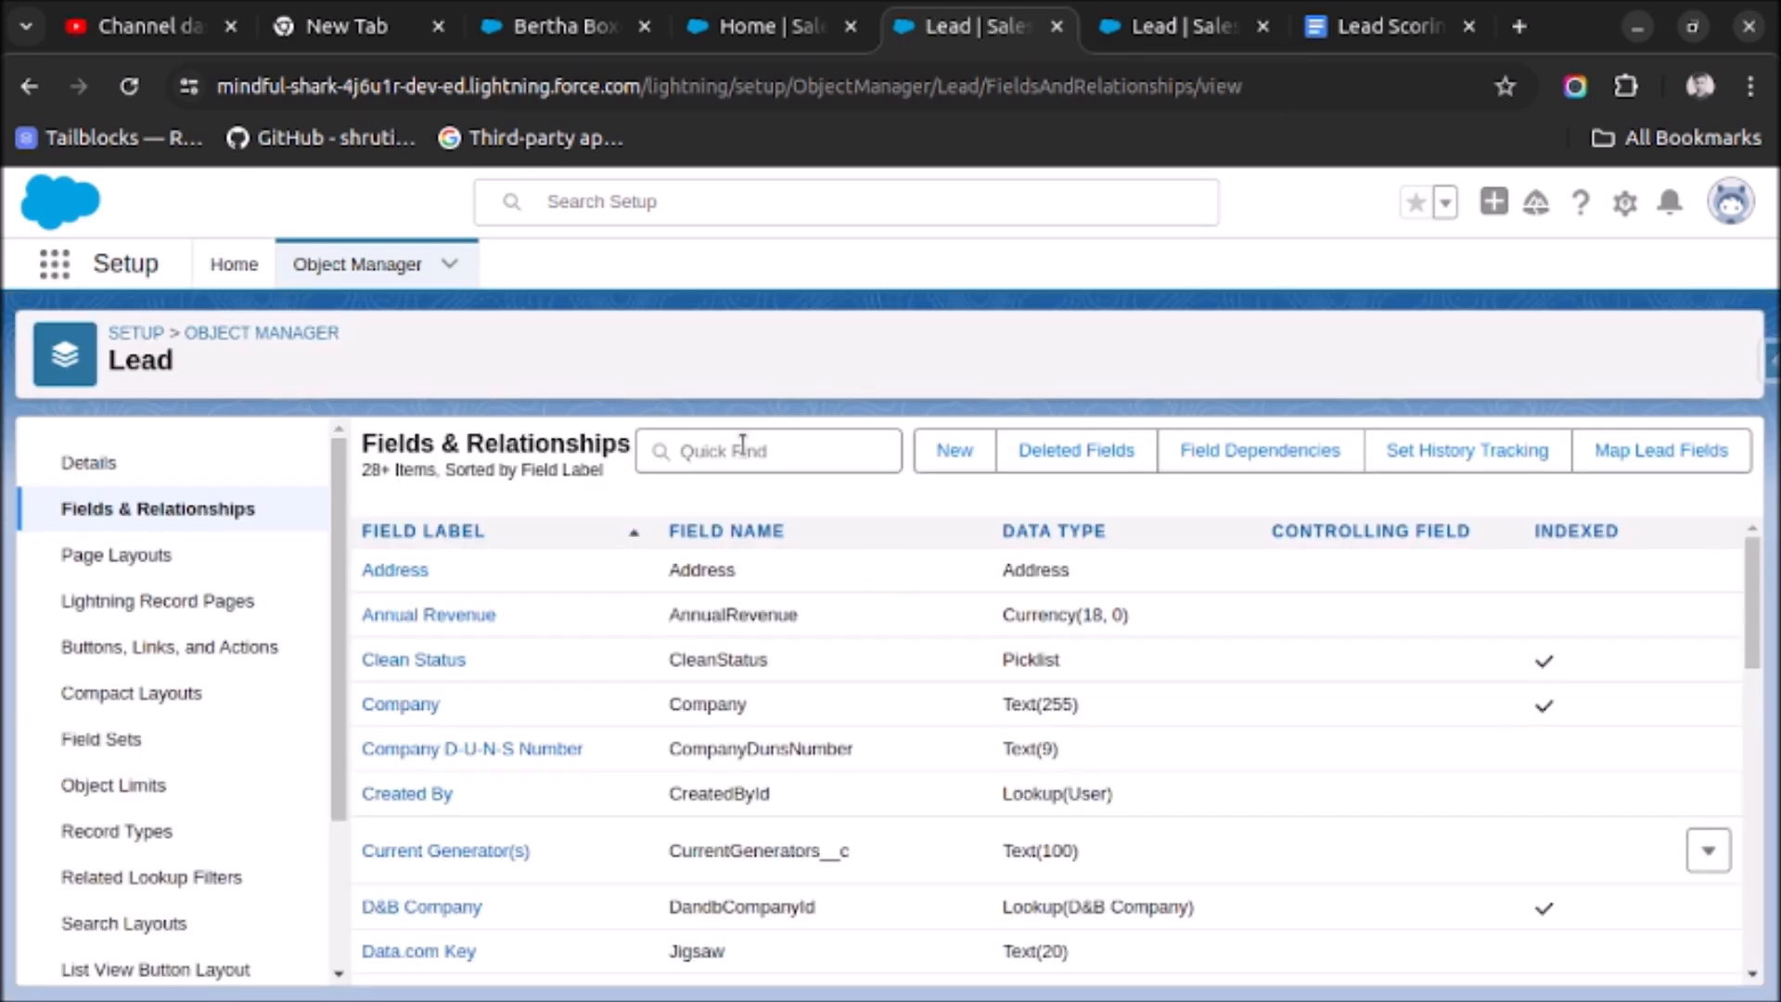
pyautogui.click(742, 445)
pyautogui.write('co')
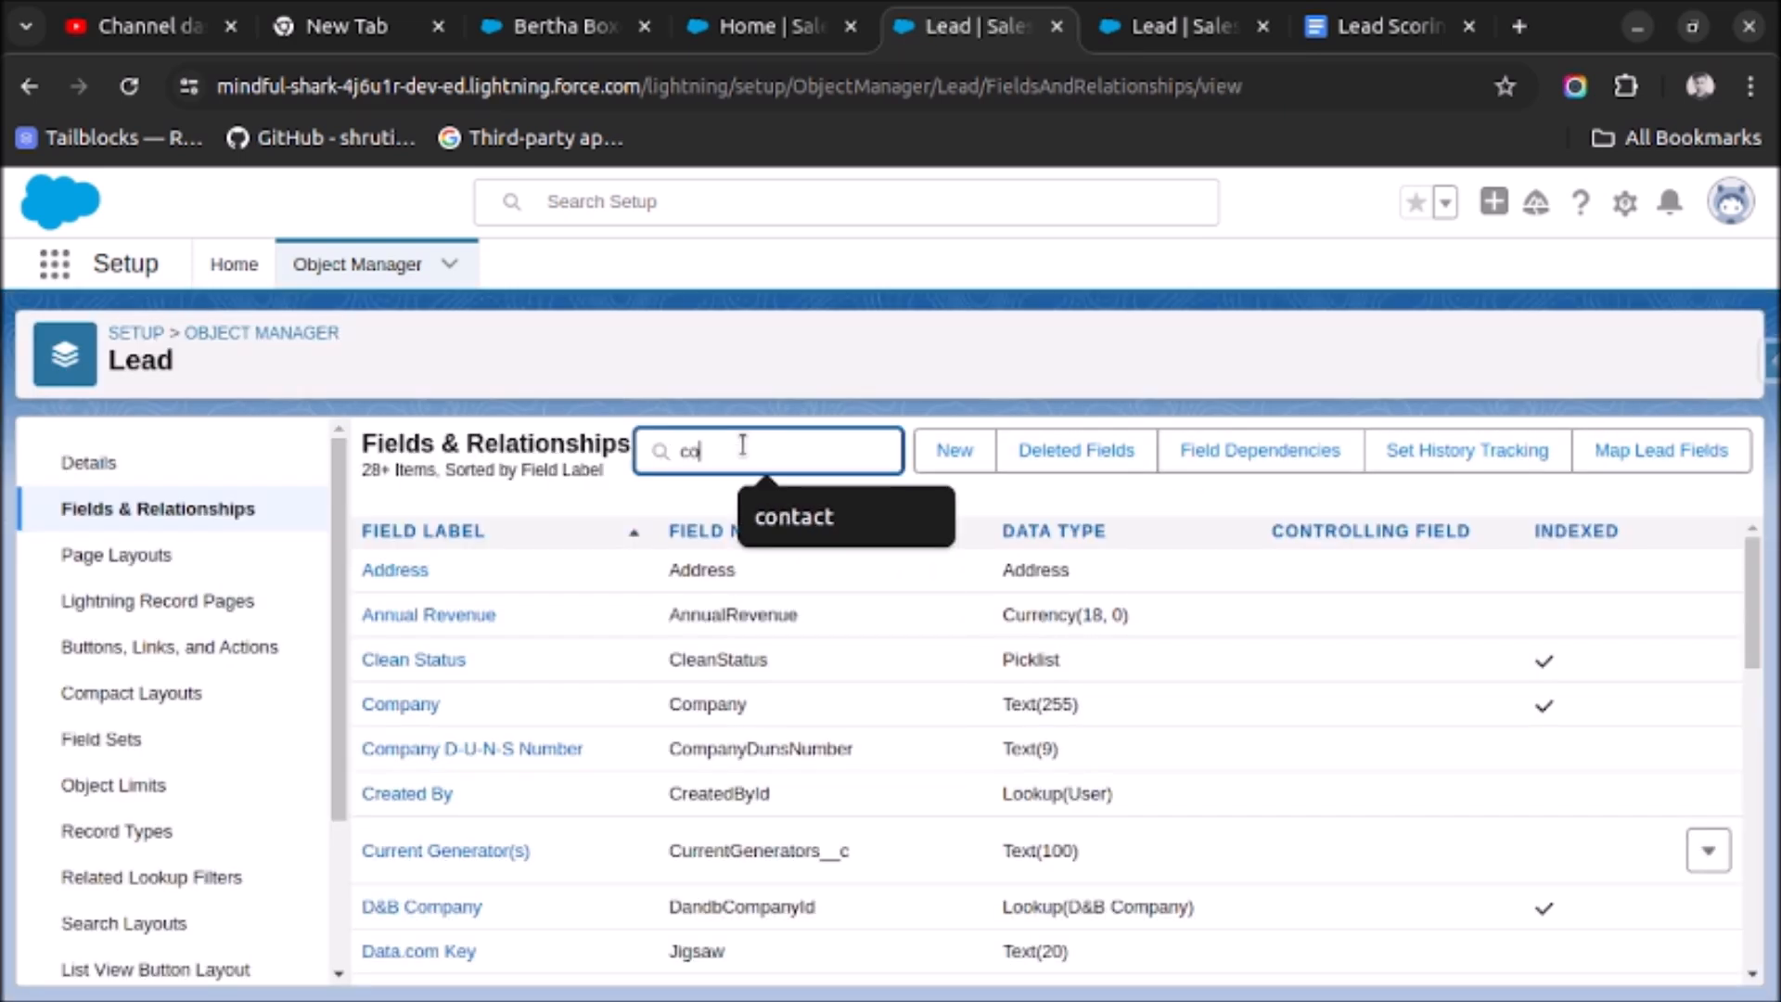
pyautogui.write('pl')
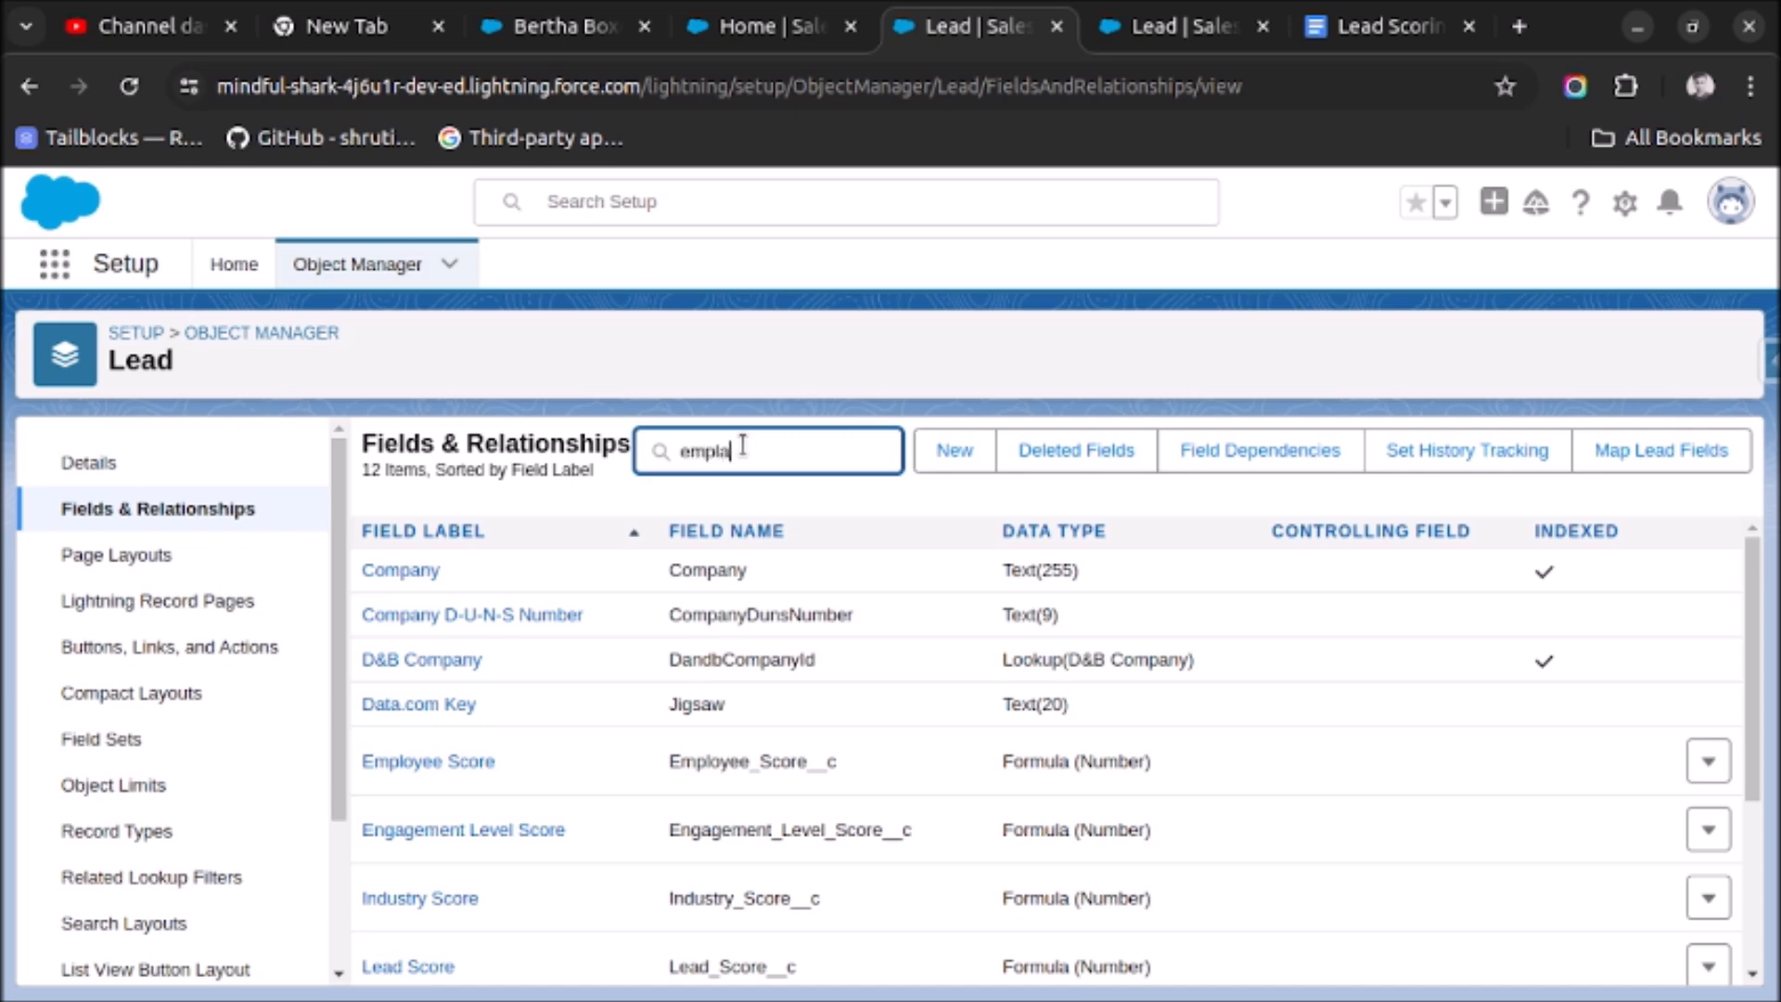
pyautogui.write('a')
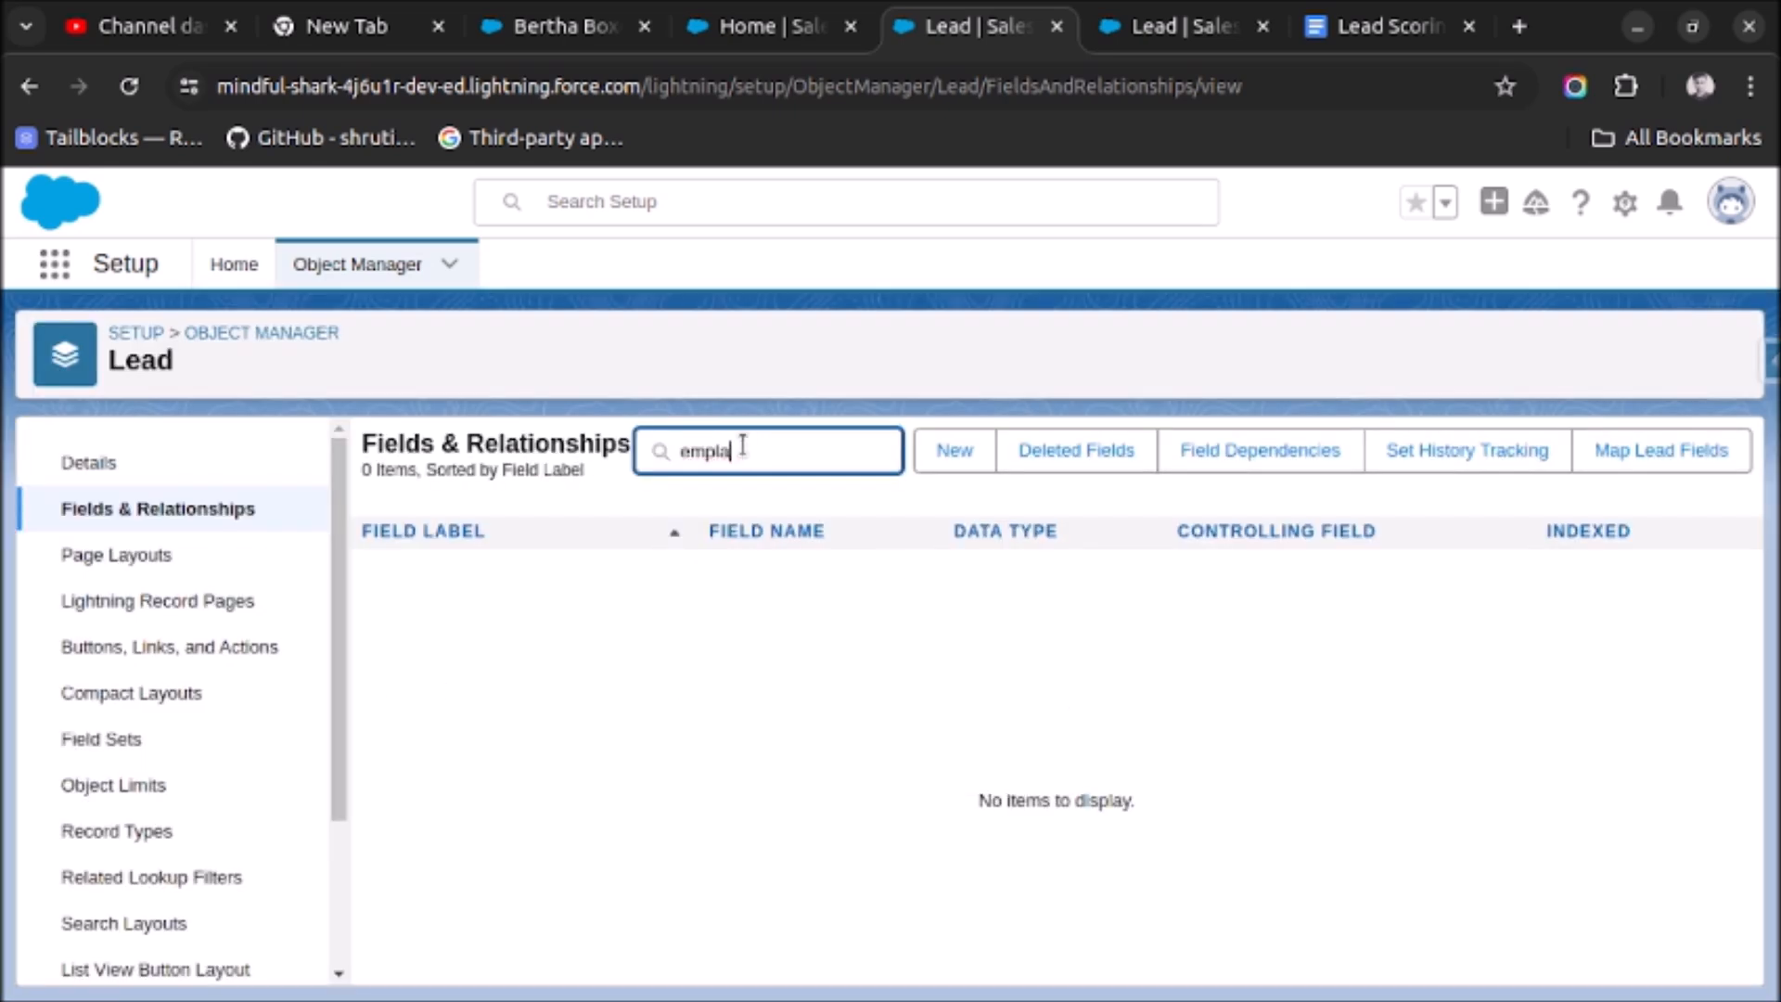
pyautogui.press('BackSpace')
pyautogui.write('oye')
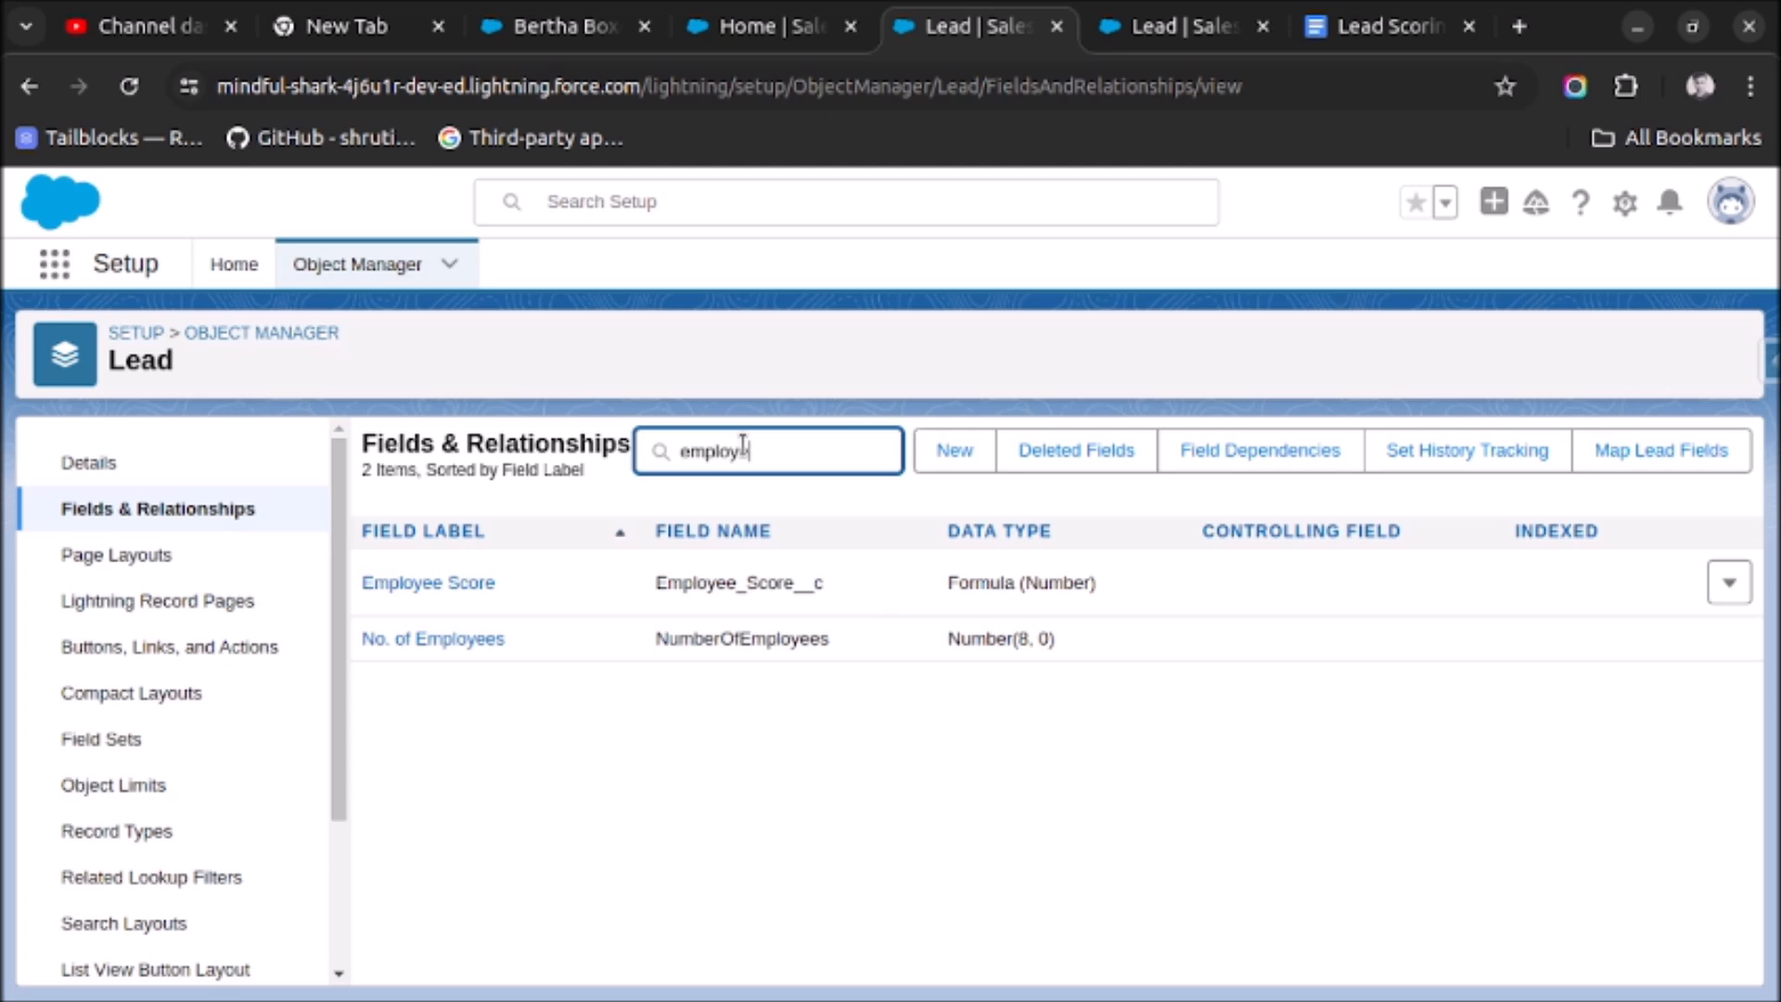
pyautogui.click(425, 582)
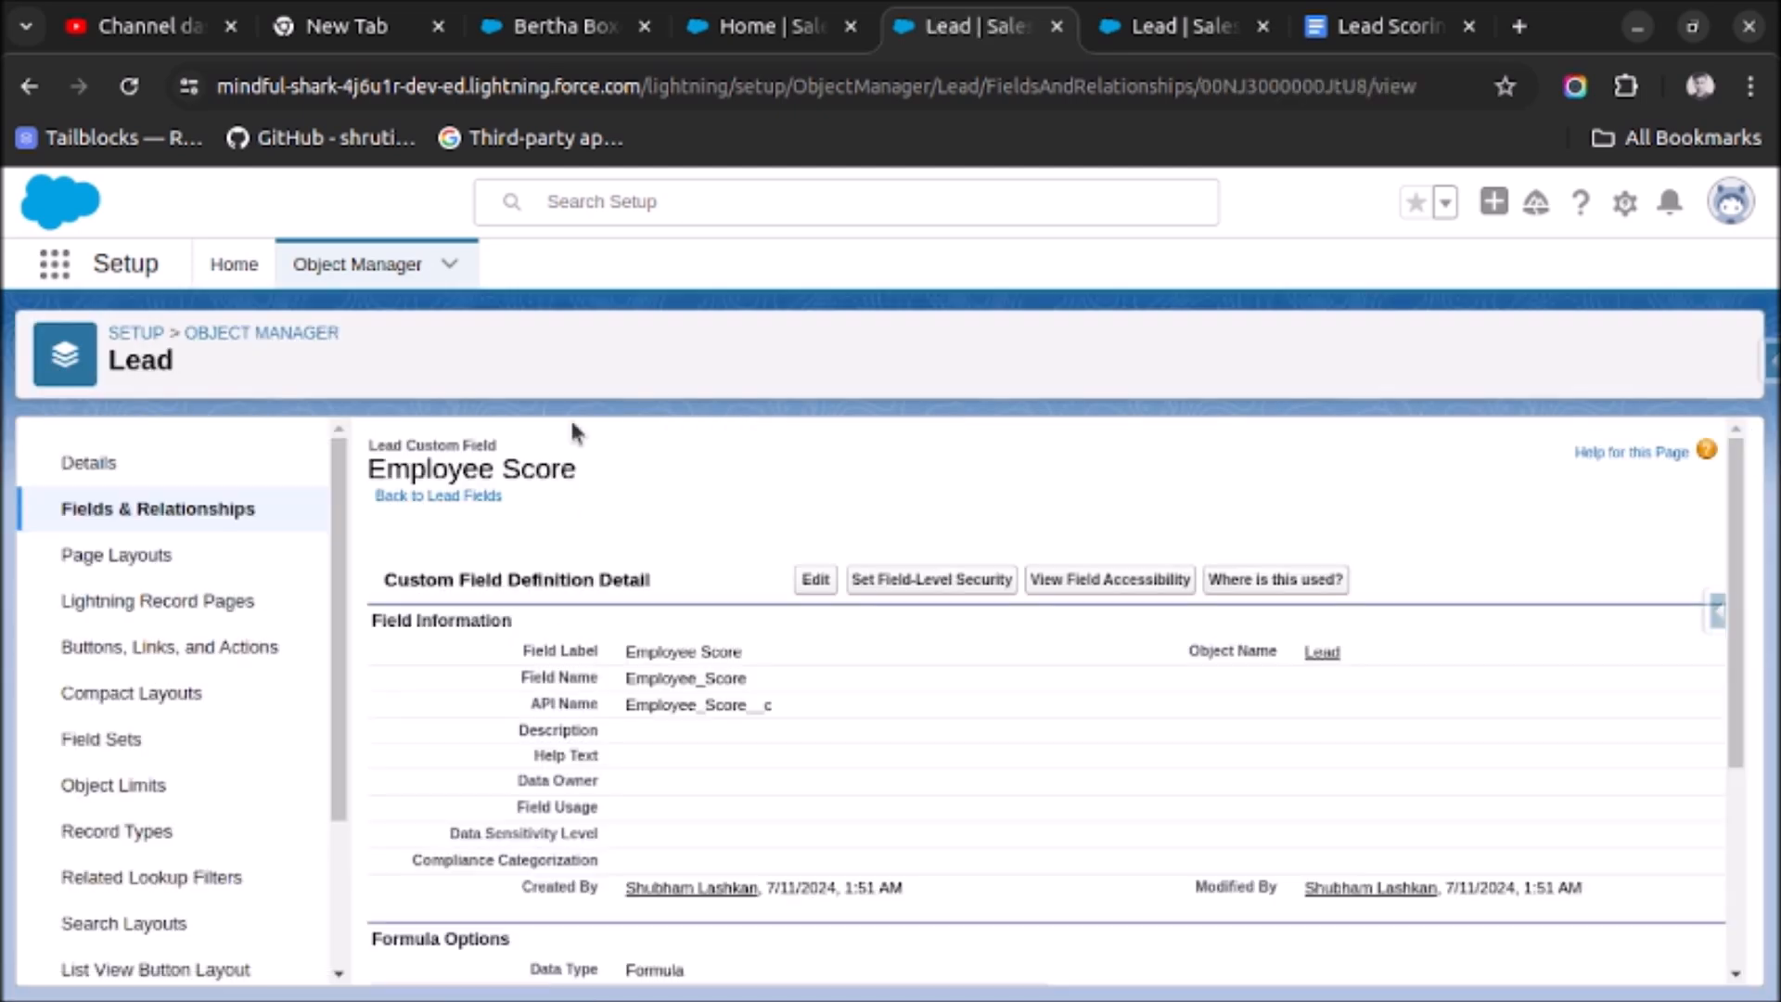
# Step: Open the Employee Score field for editing, examine its nested IF formula on NumberOfEmployees, and leave without saving
pyautogui.scroll(-3, 784, 666)
pyautogui.scroll(3, 783, 650)
pyautogui.click(817, 577)
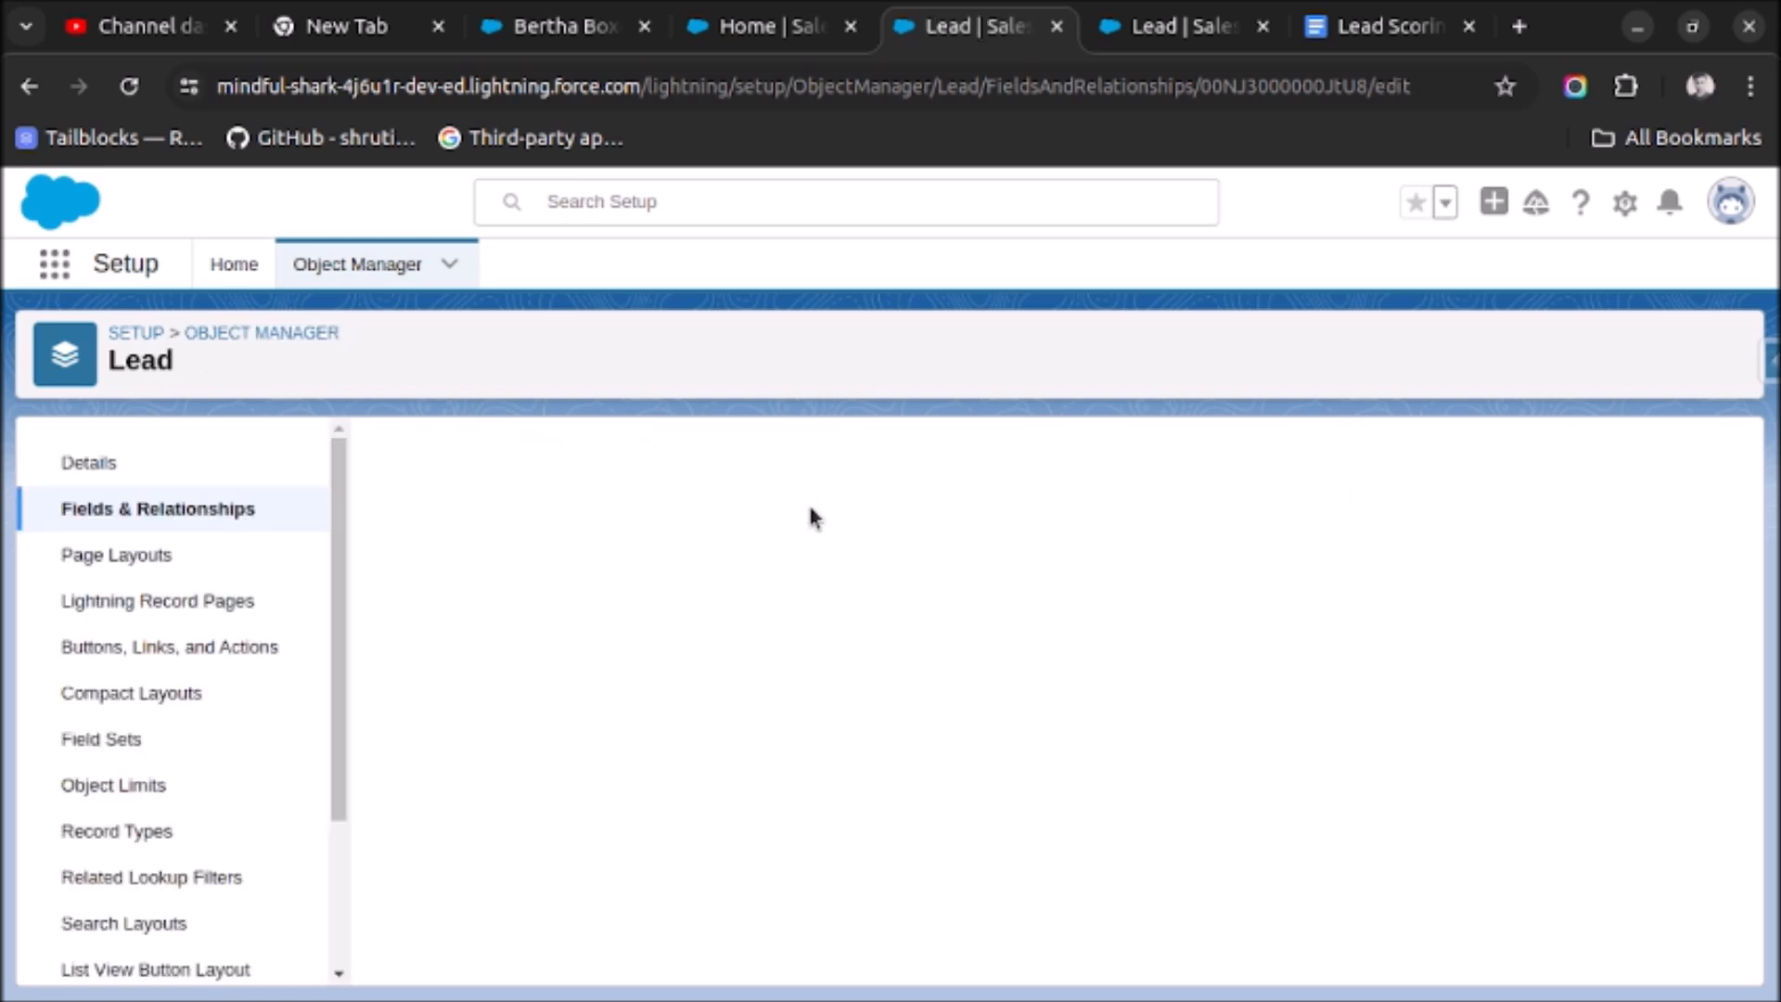
pyautogui.scroll(-15, 819, 621)
pyautogui.scroll(4, 811, 652)
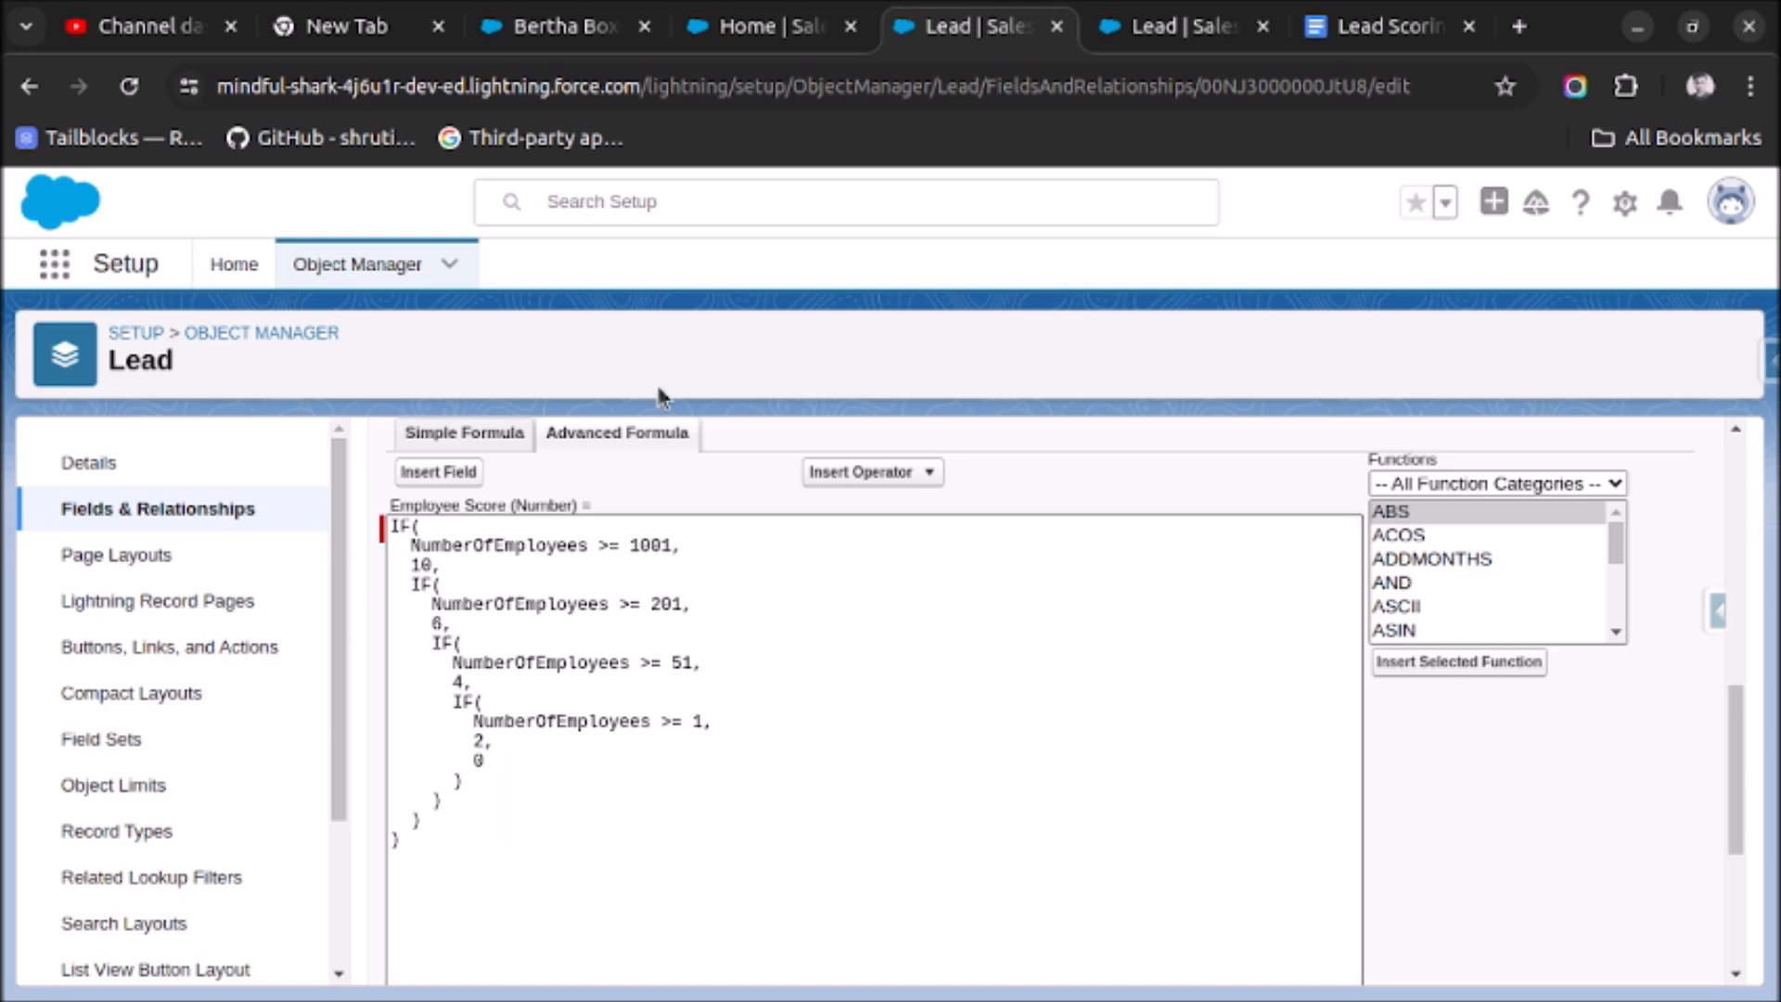
pyautogui.scroll(10, 804, 549)
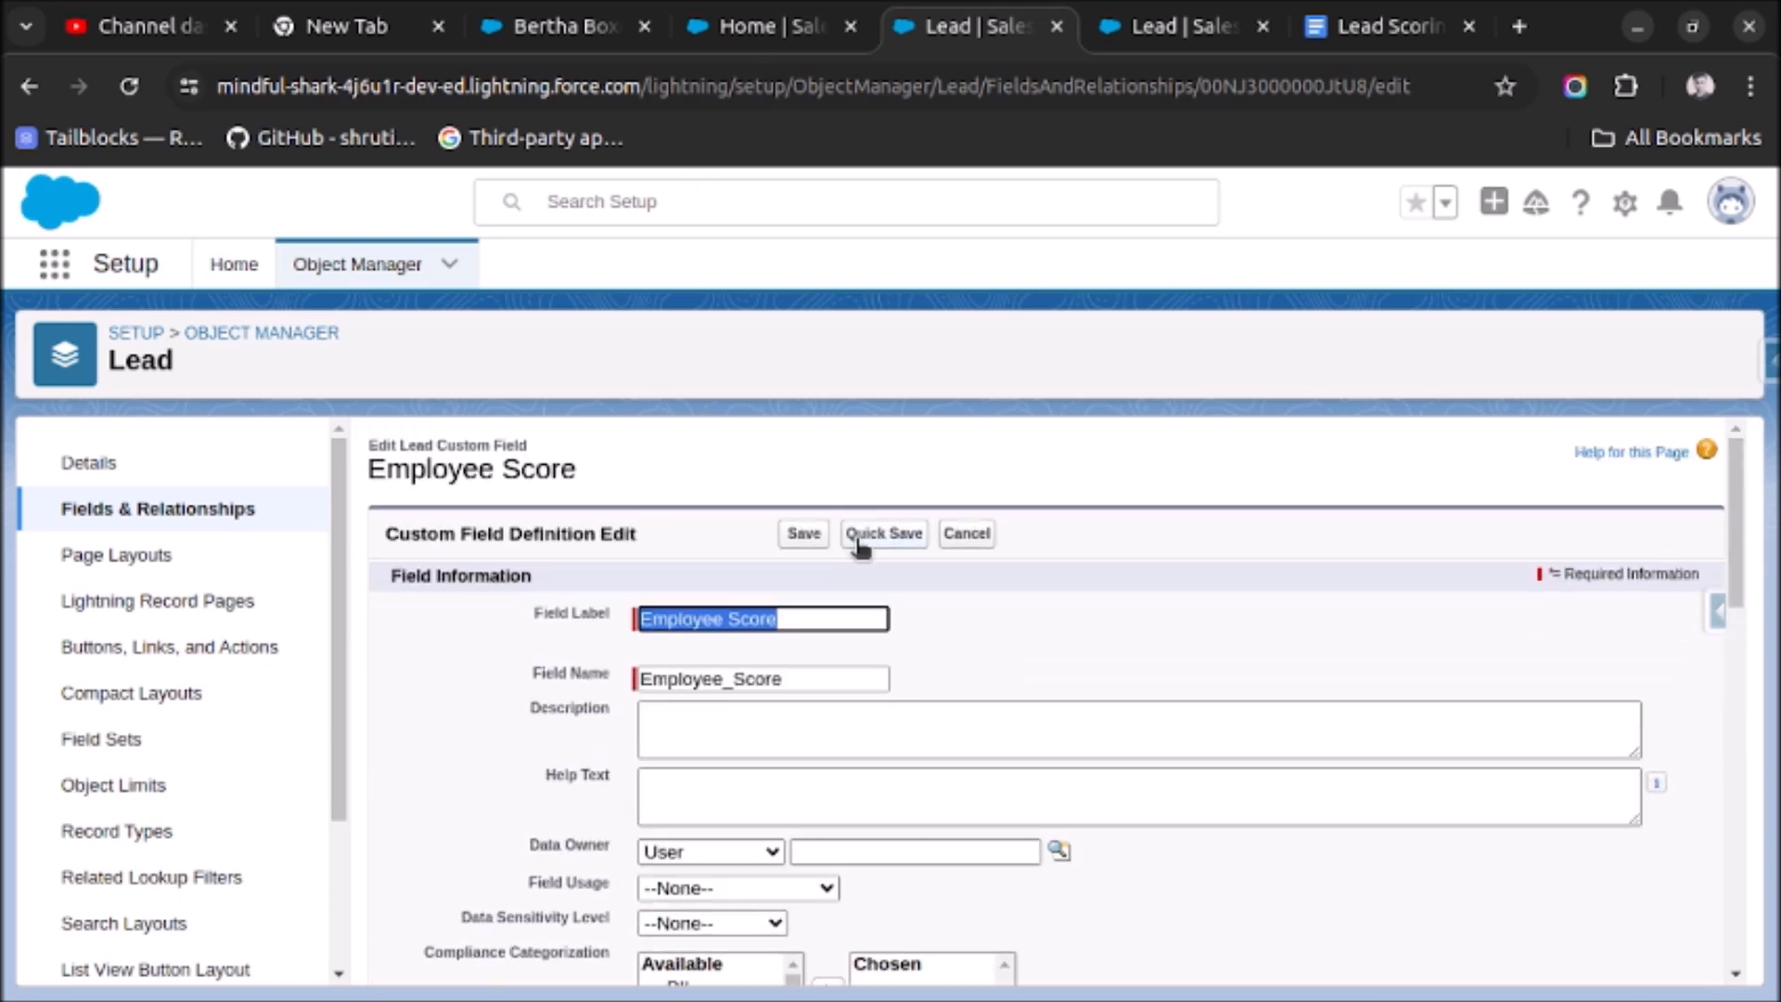
pyautogui.click(967, 534)
# Step: Set the lead's No. of Employees to 0 and save the record
pyautogui.click(548, 28)
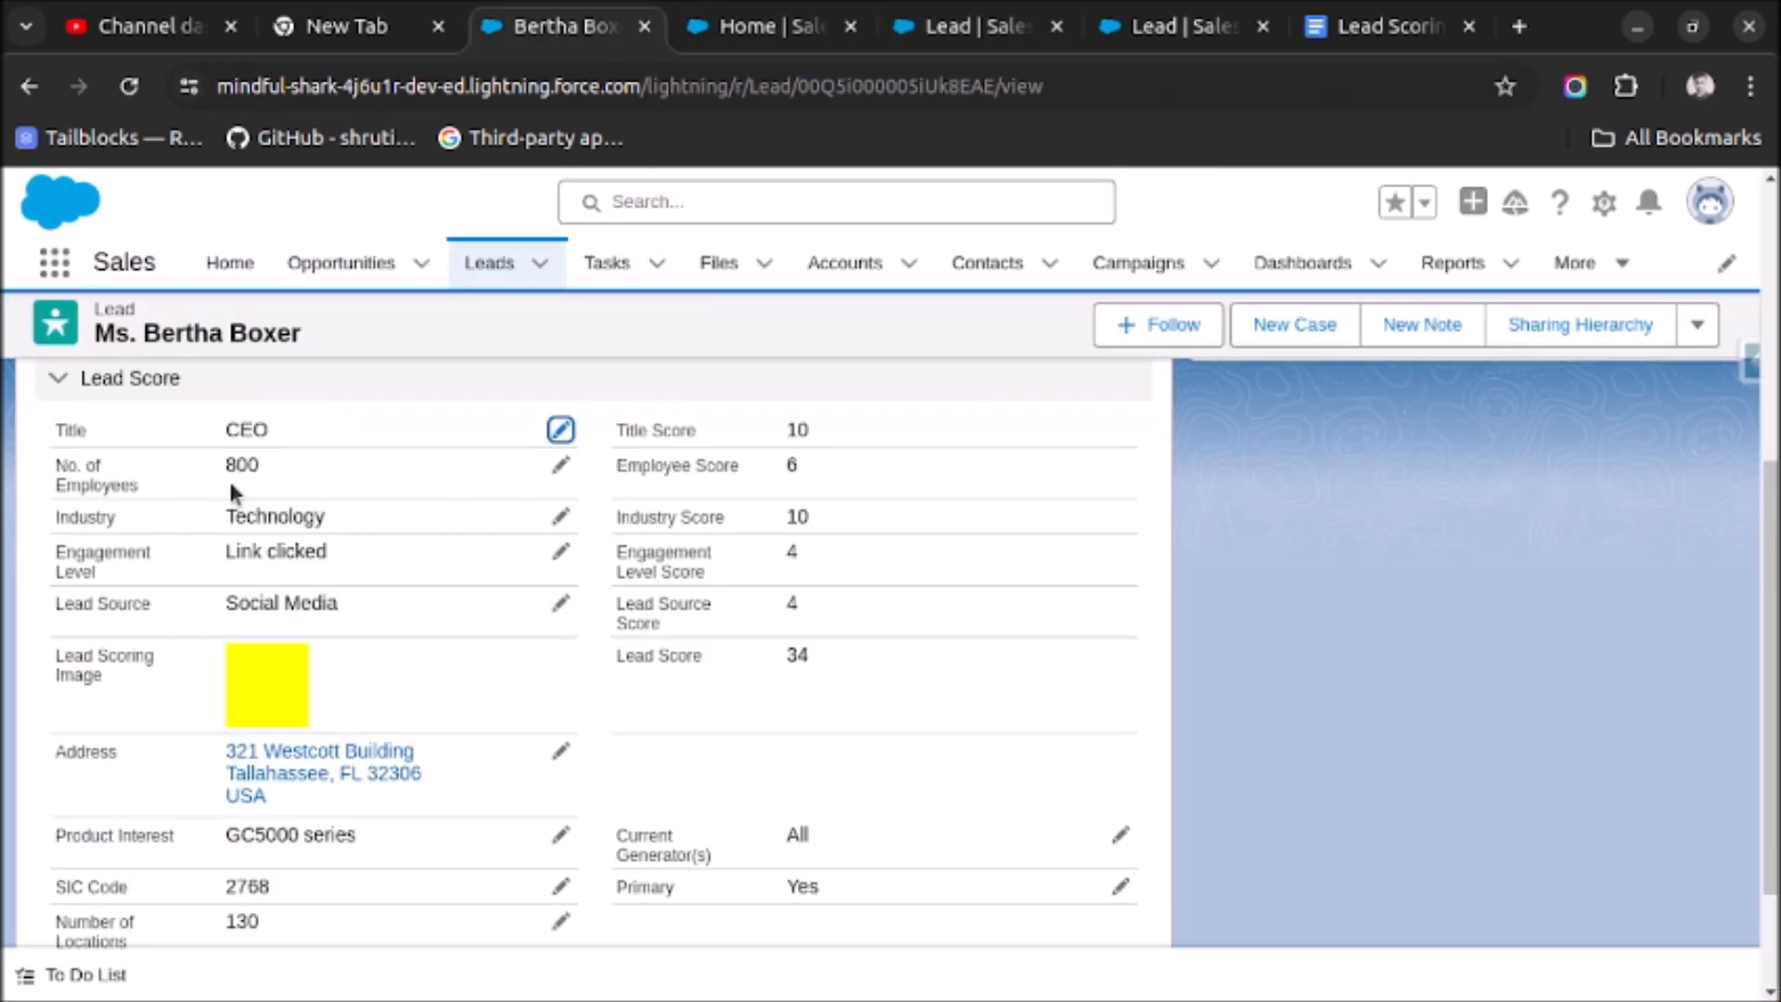
pyautogui.click(558, 467)
pyautogui.moveTo(497, 470); pyautogui.dragTo(228, 464)
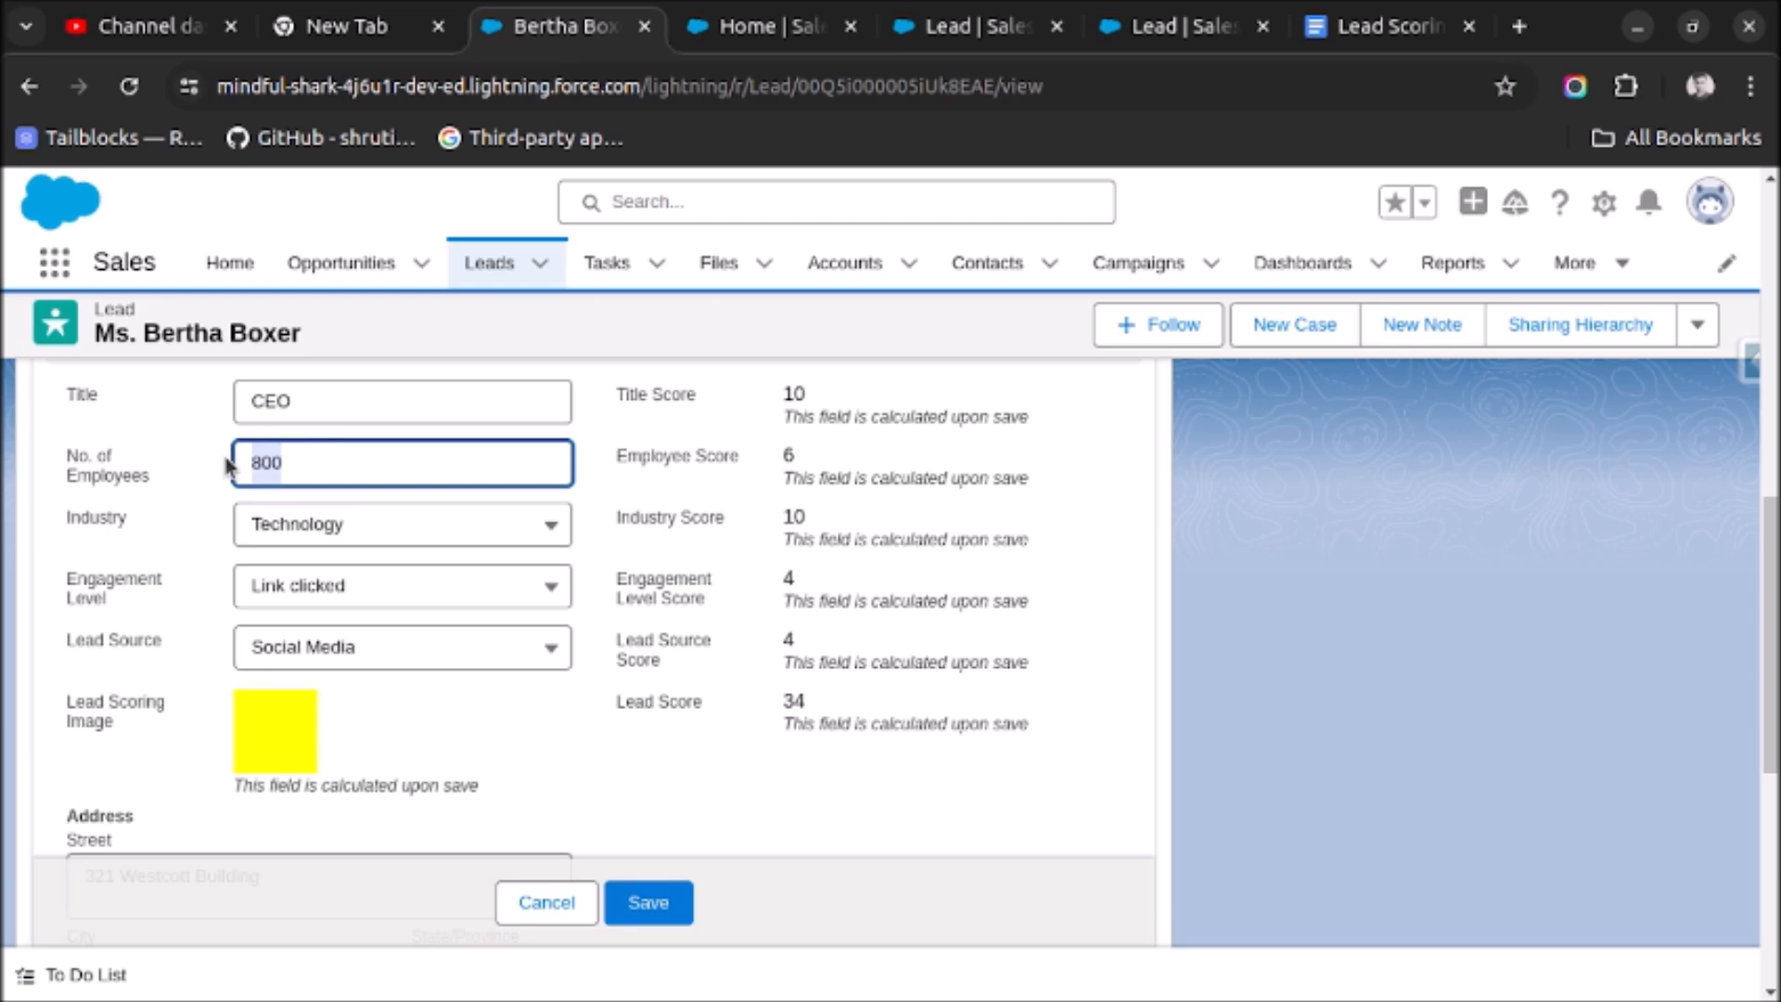
pyautogui.write('0')
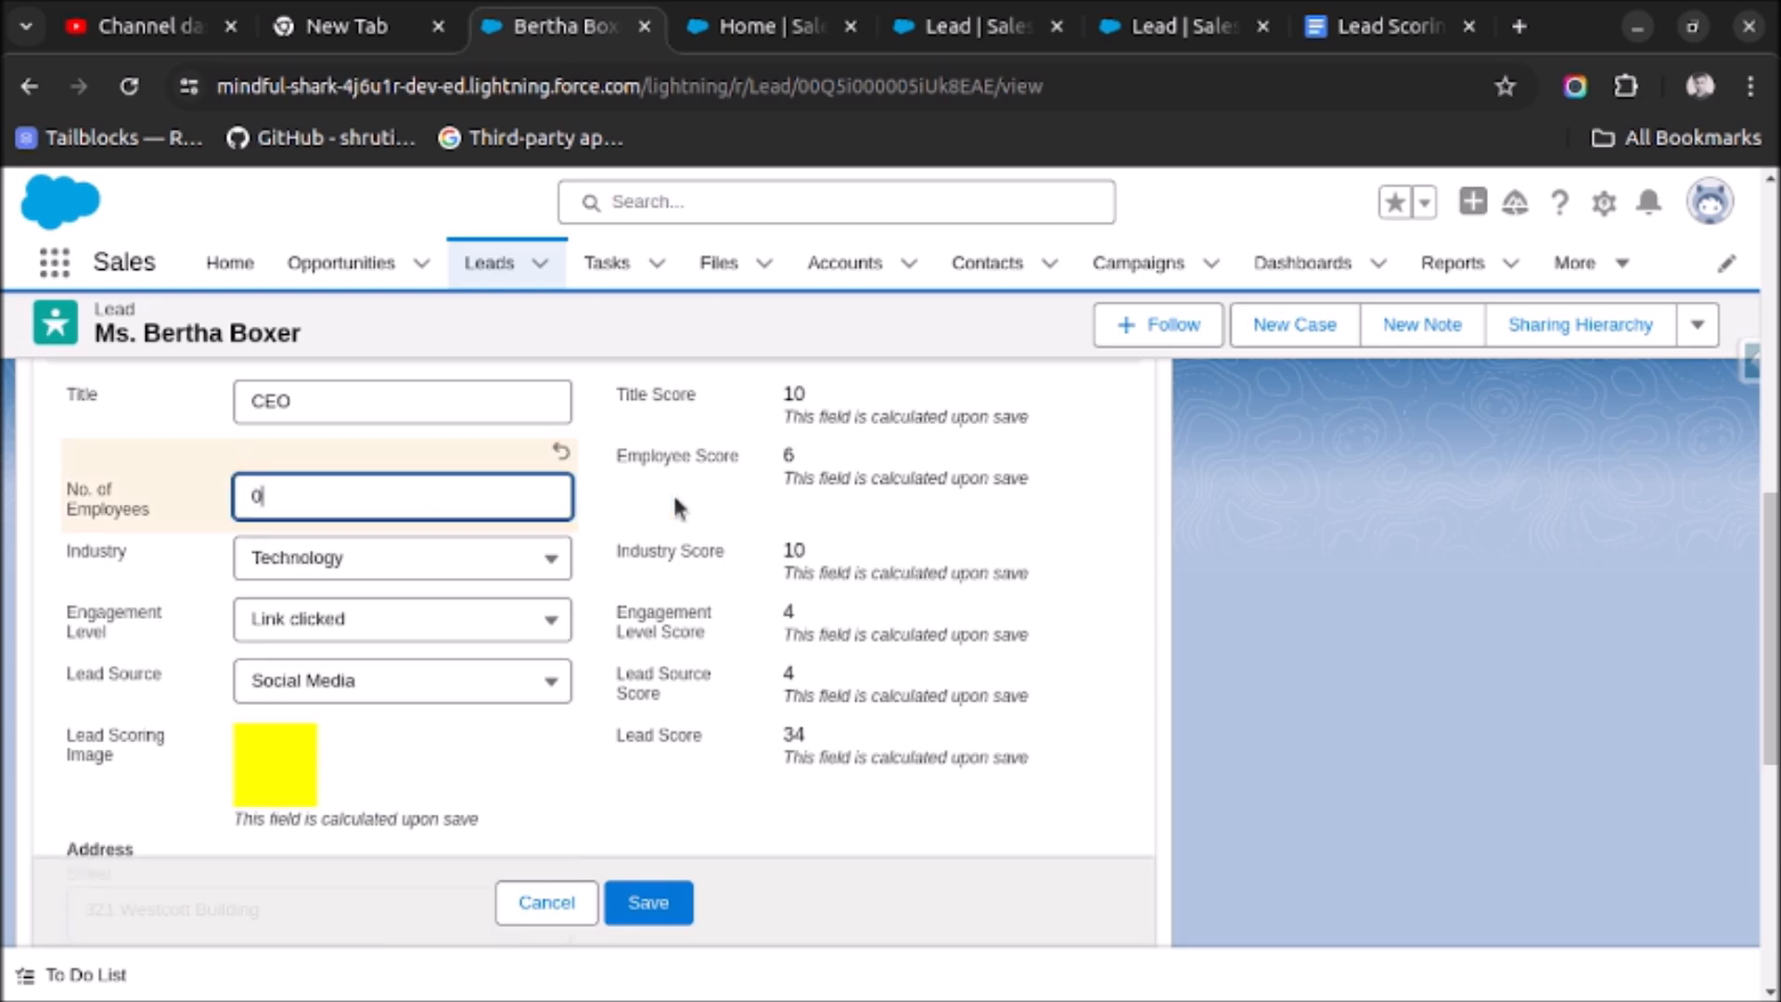
pyautogui.click(619, 900)
pyautogui.scroll(2, 816, 594)
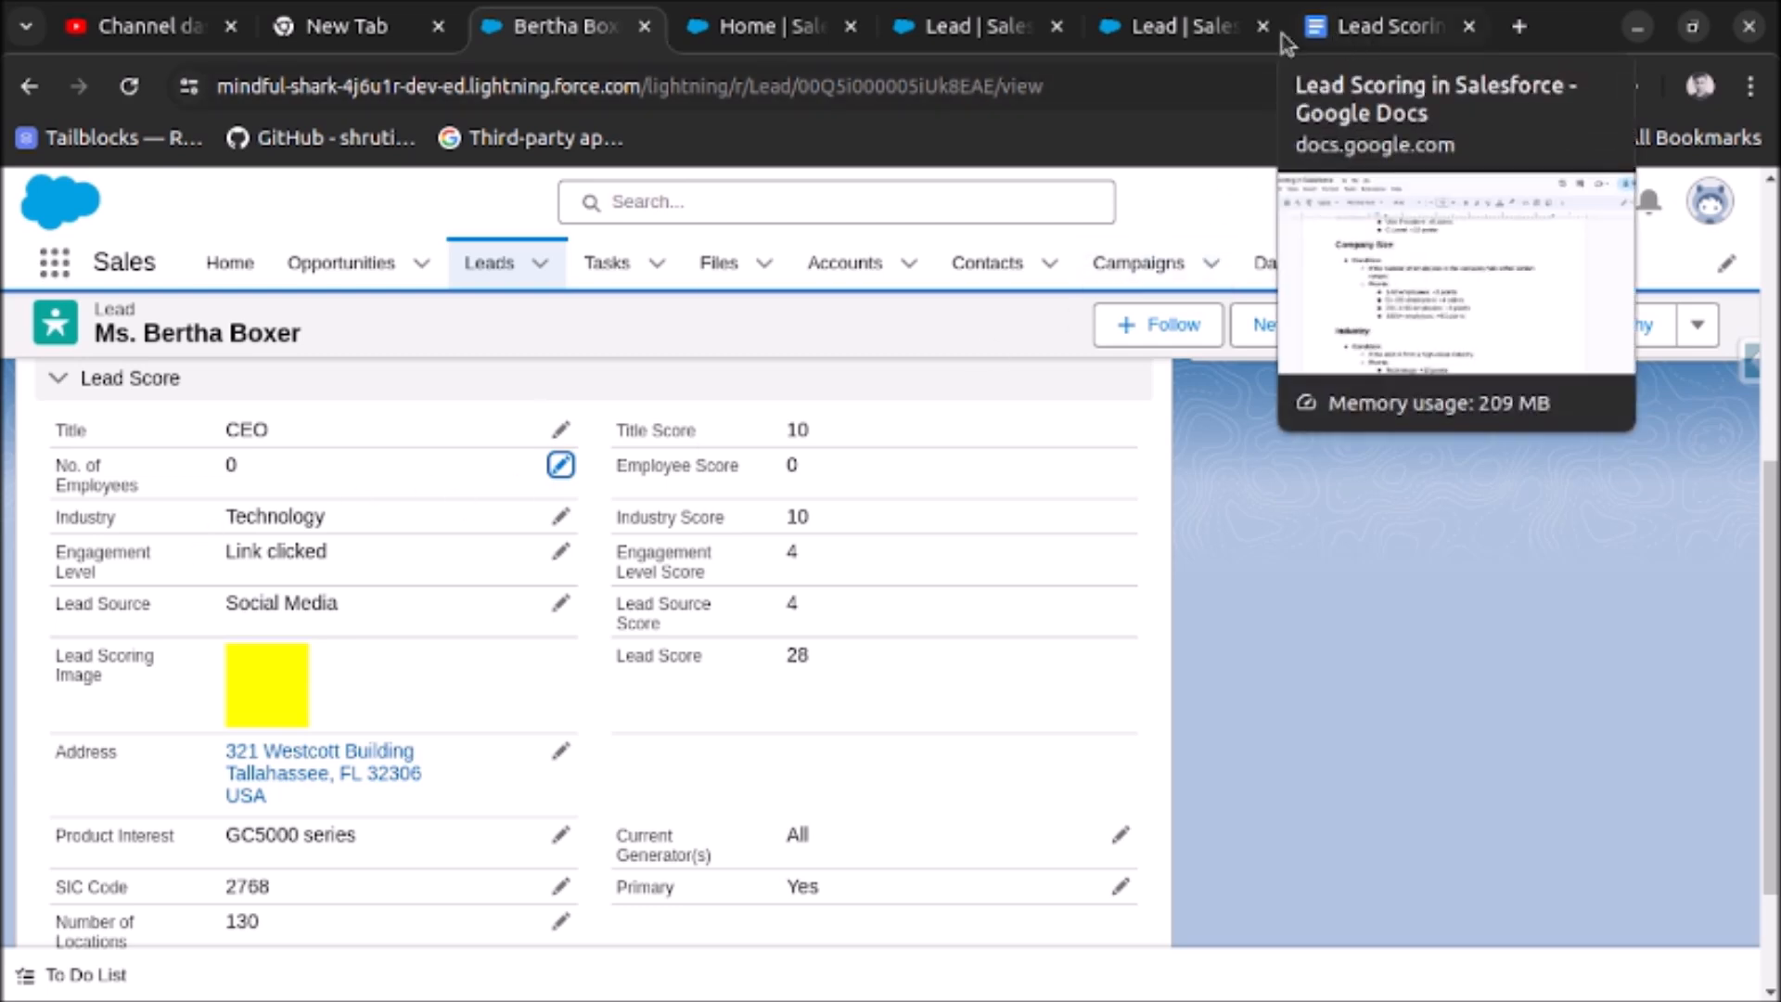
# Step: Check the lead record's industry values, search the Lead object's fields for "industry score", and open the Industry Score field
pyautogui.click(992, 29)
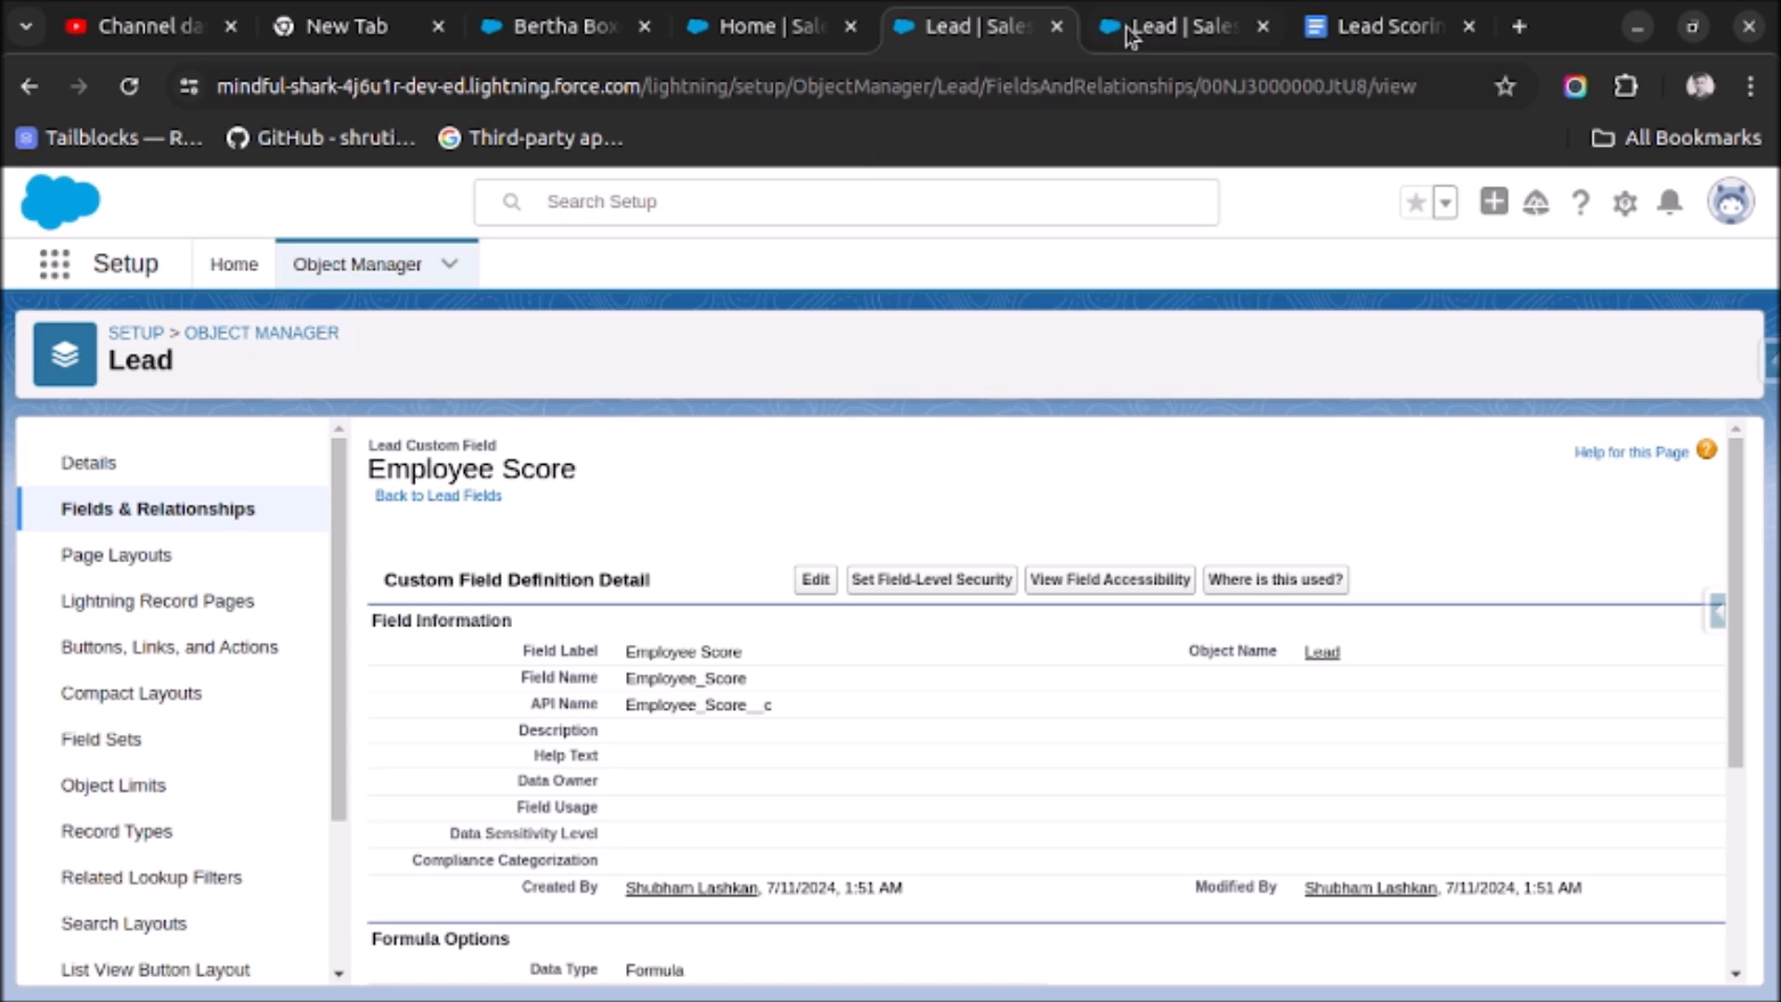
pyautogui.click(149, 509)
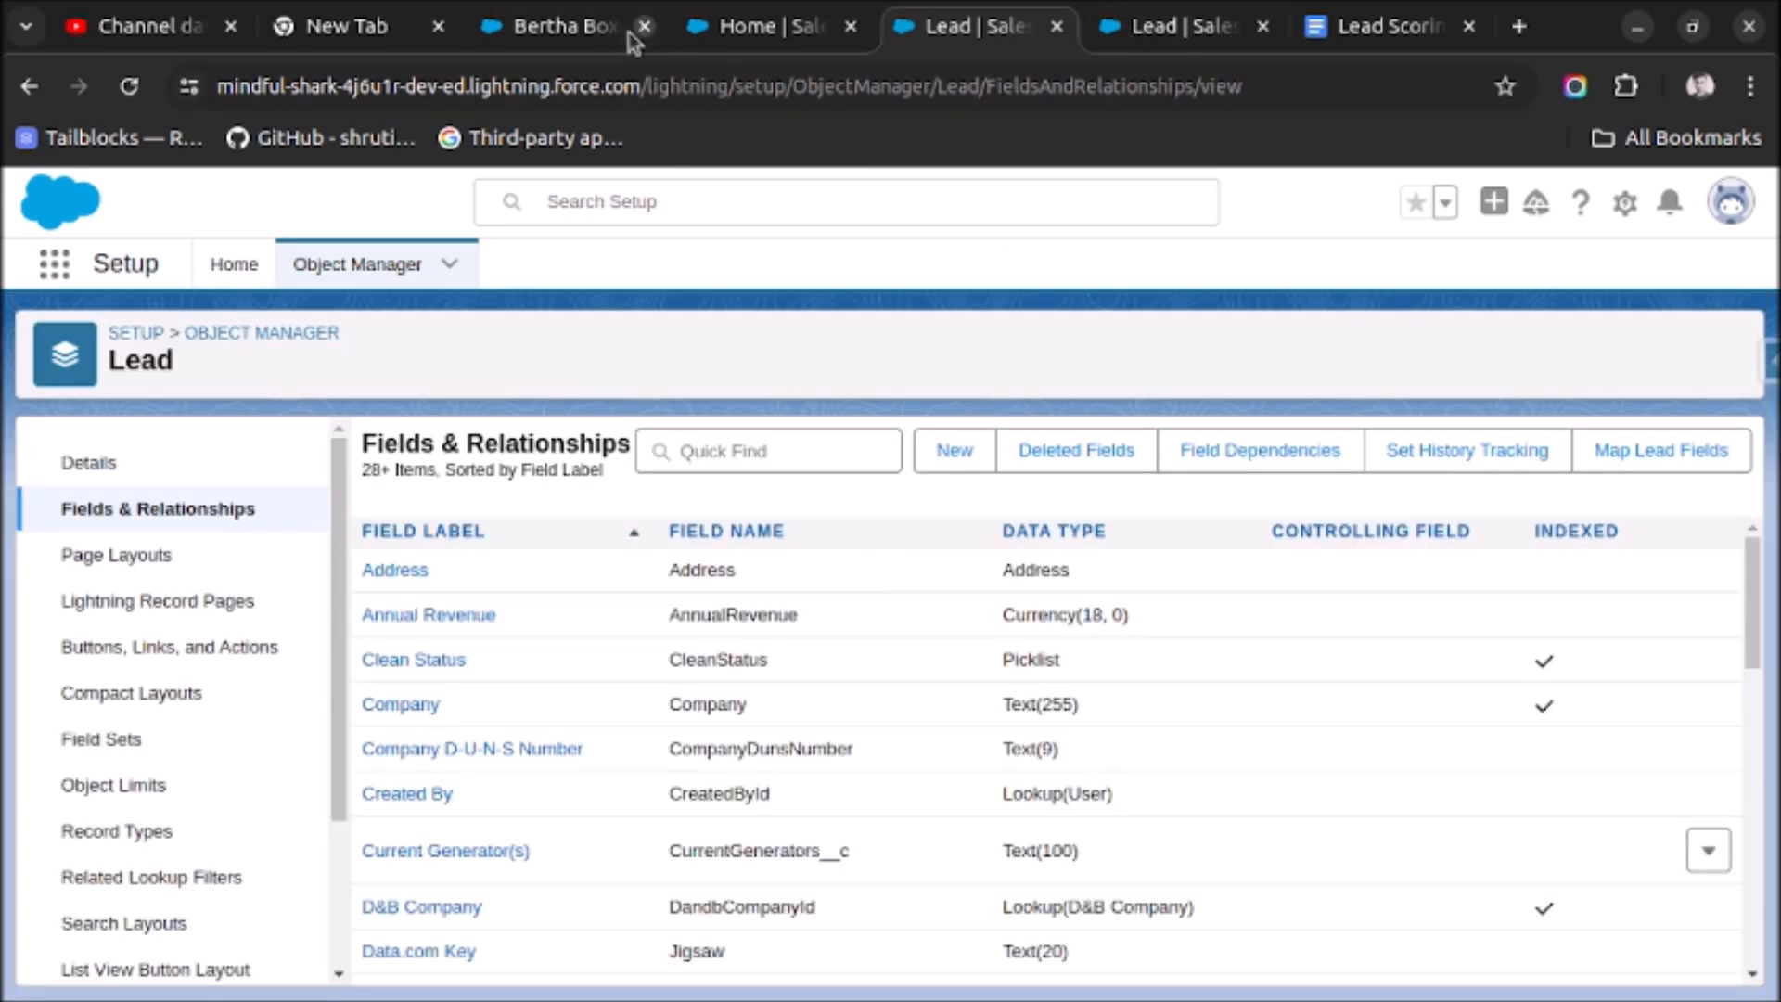
pyautogui.click(609, 30)
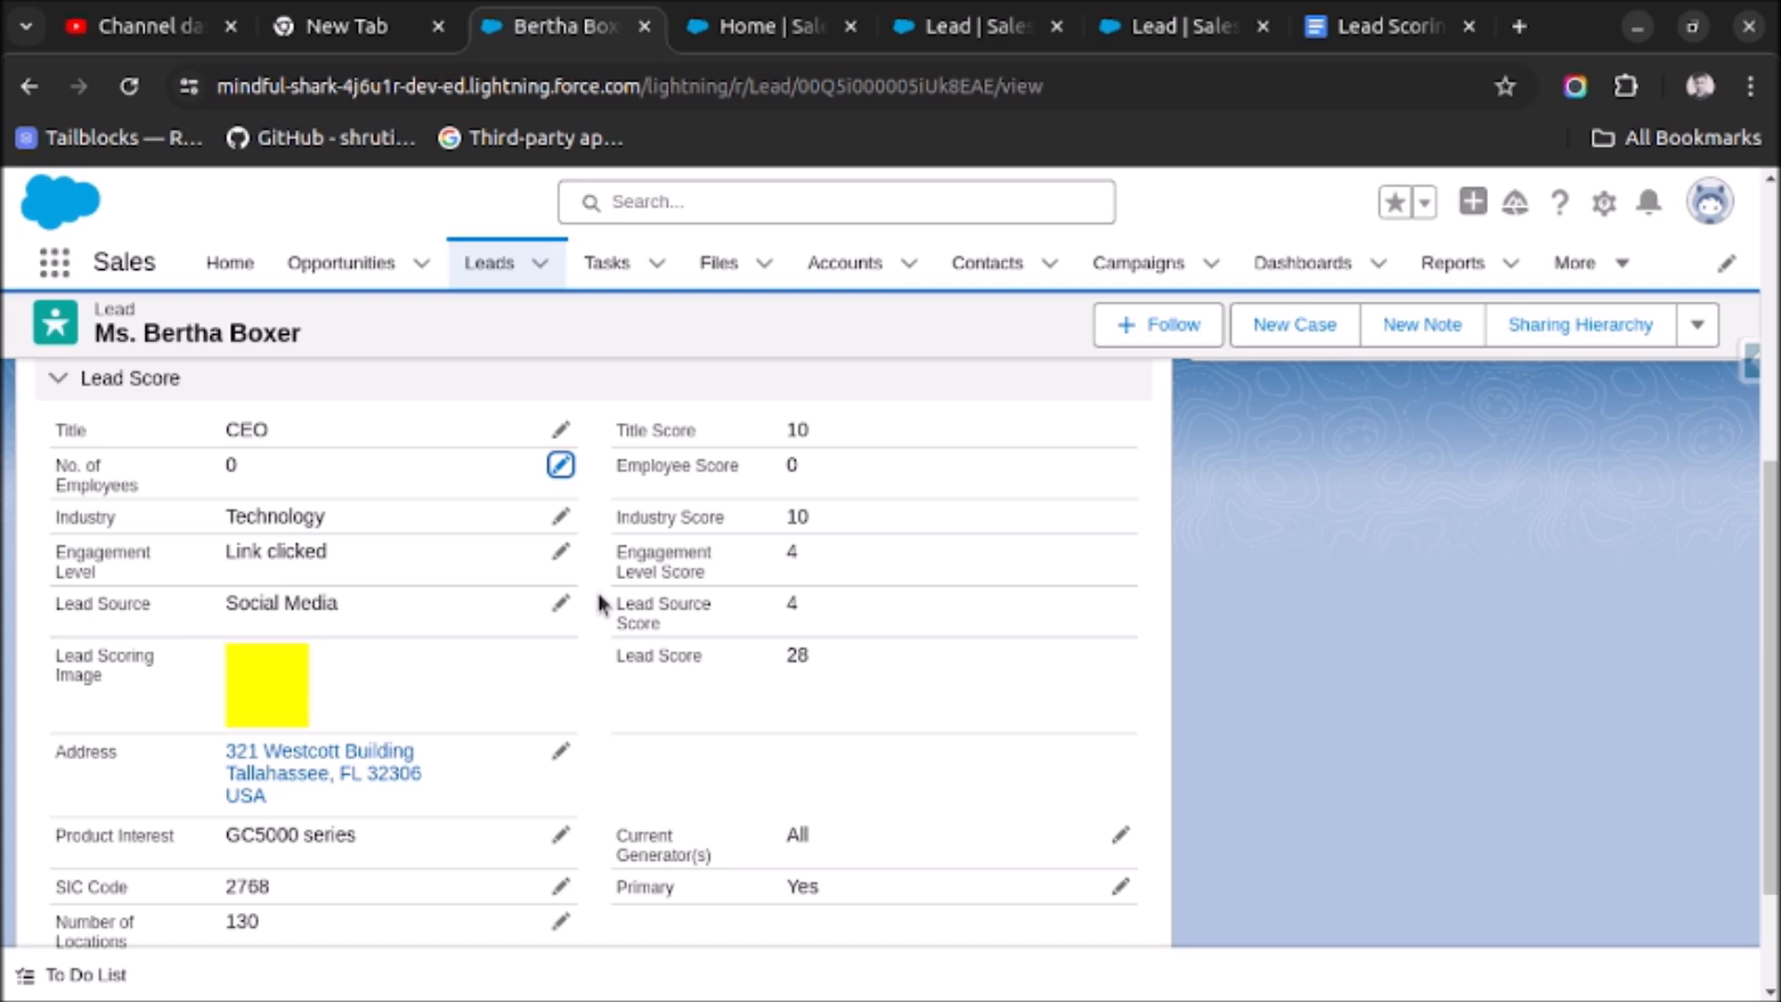
pyautogui.click(766, 37)
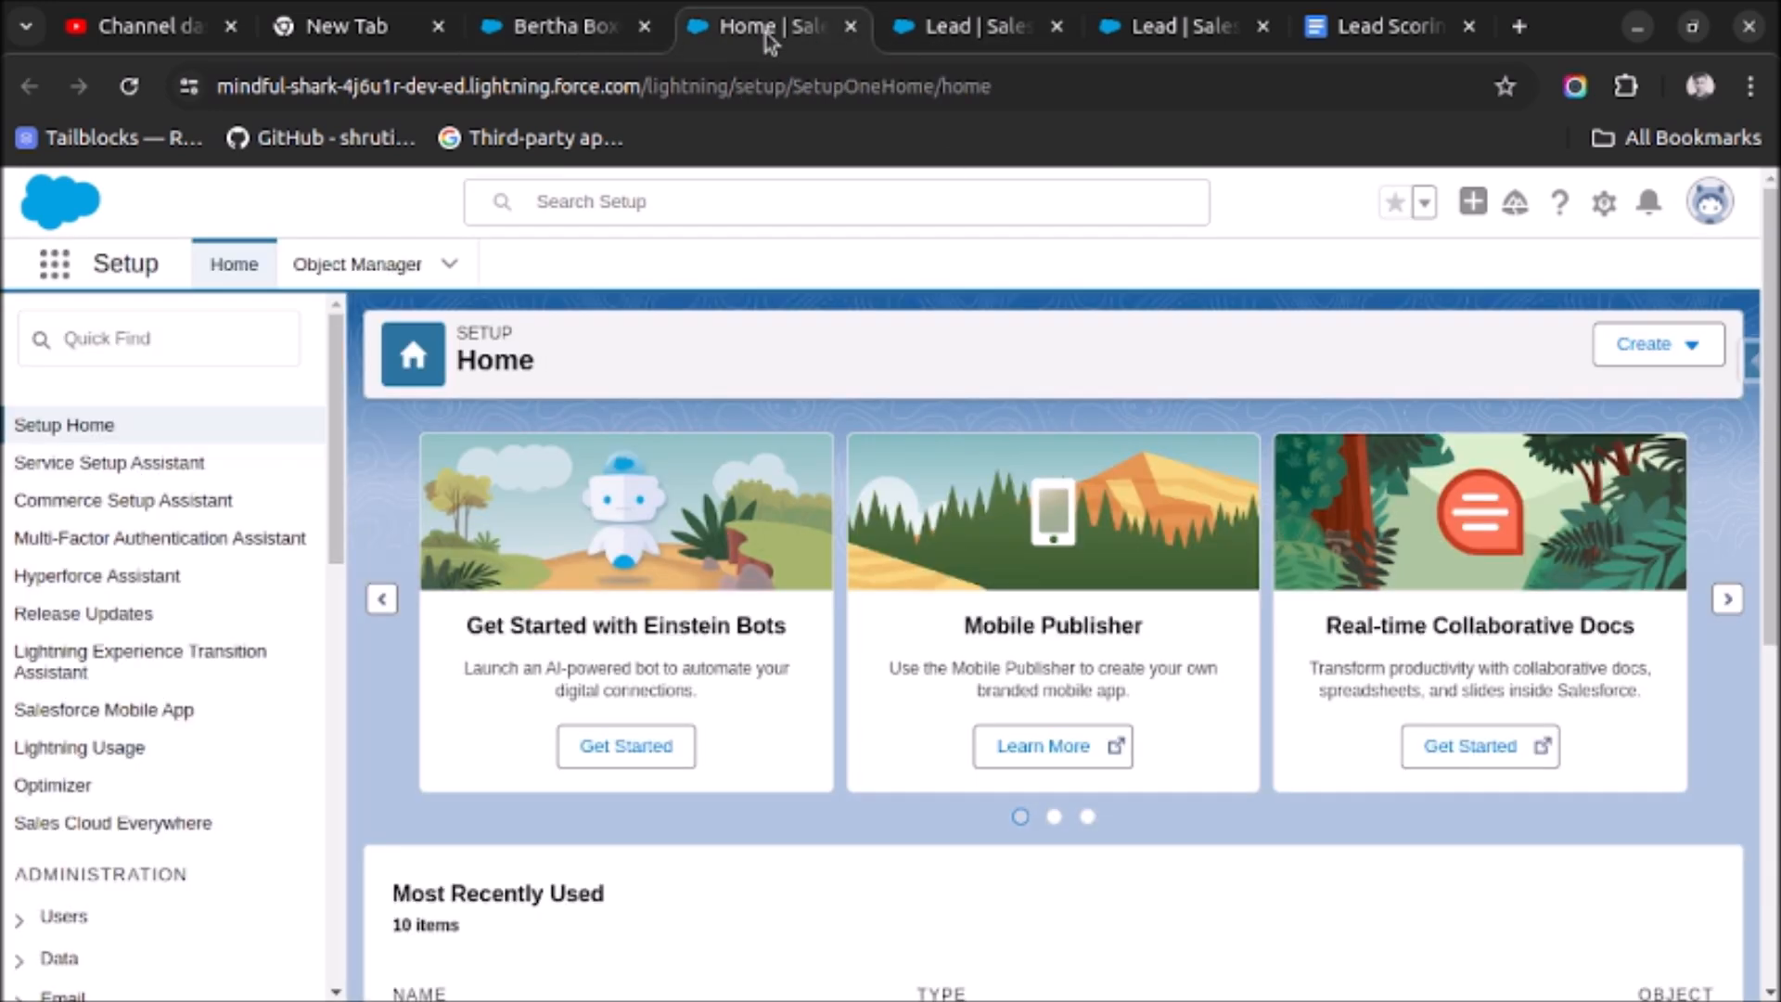
pyautogui.click(955, 30)
pyautogui.click(707, 436)
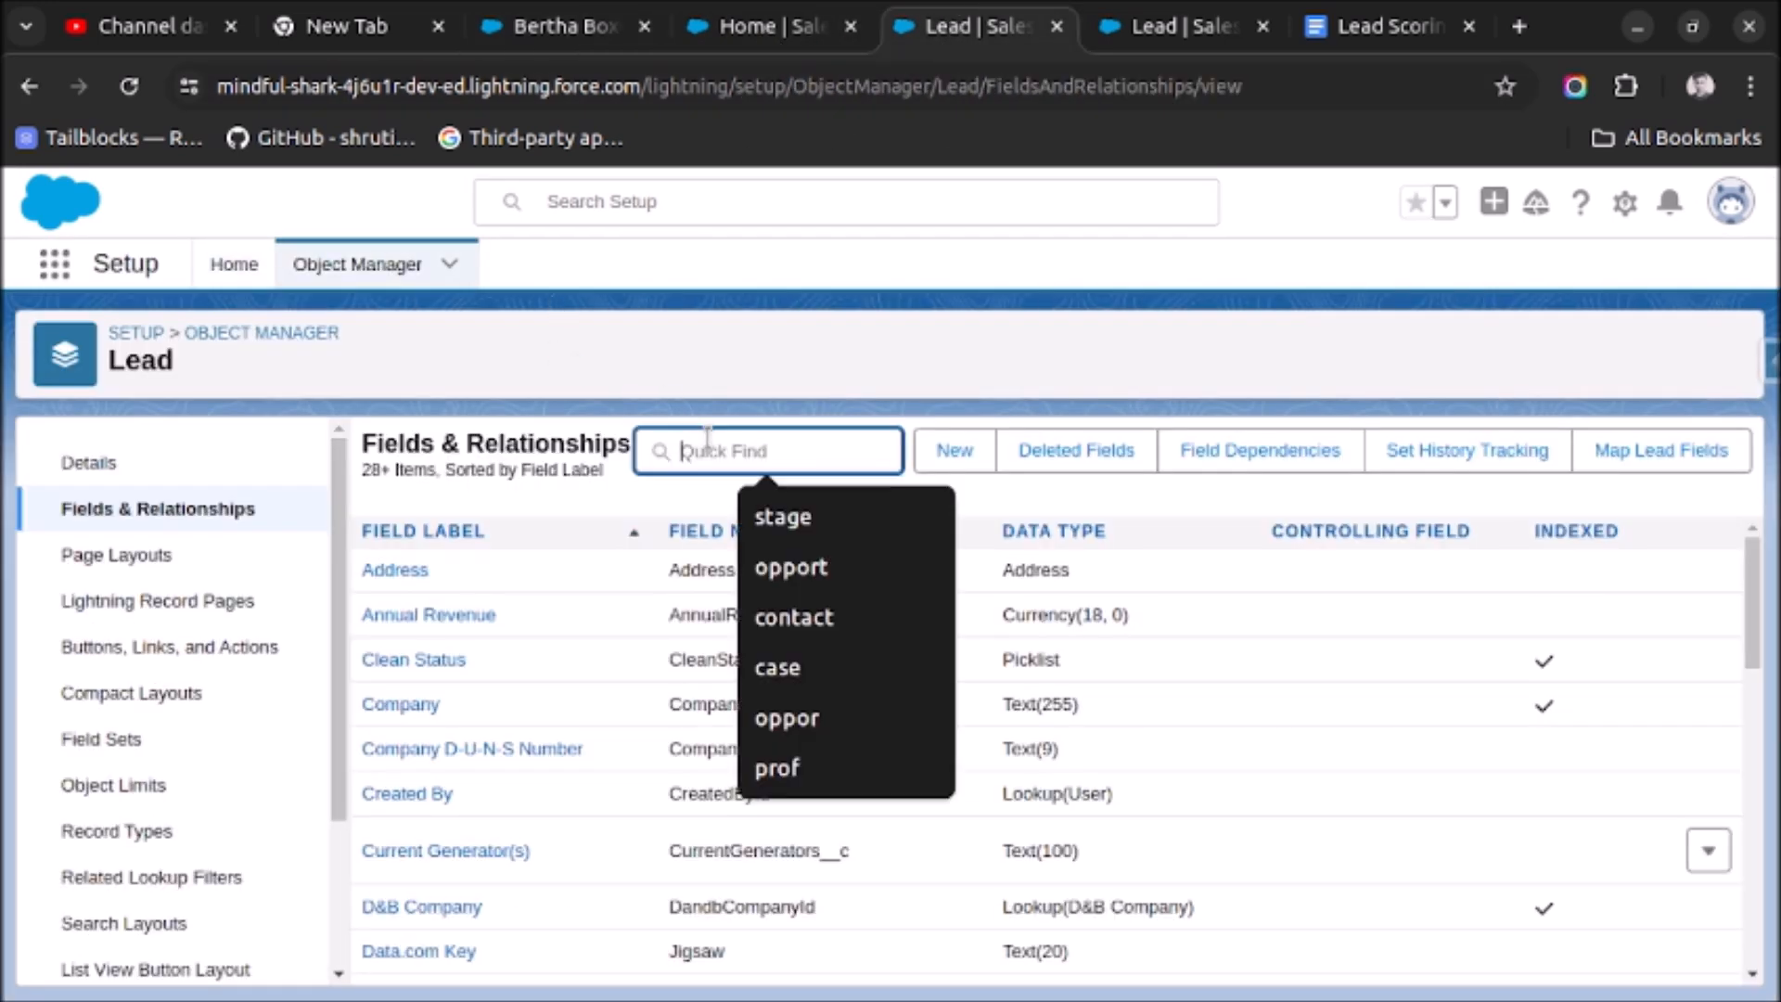
pyautogui.write('industry score')
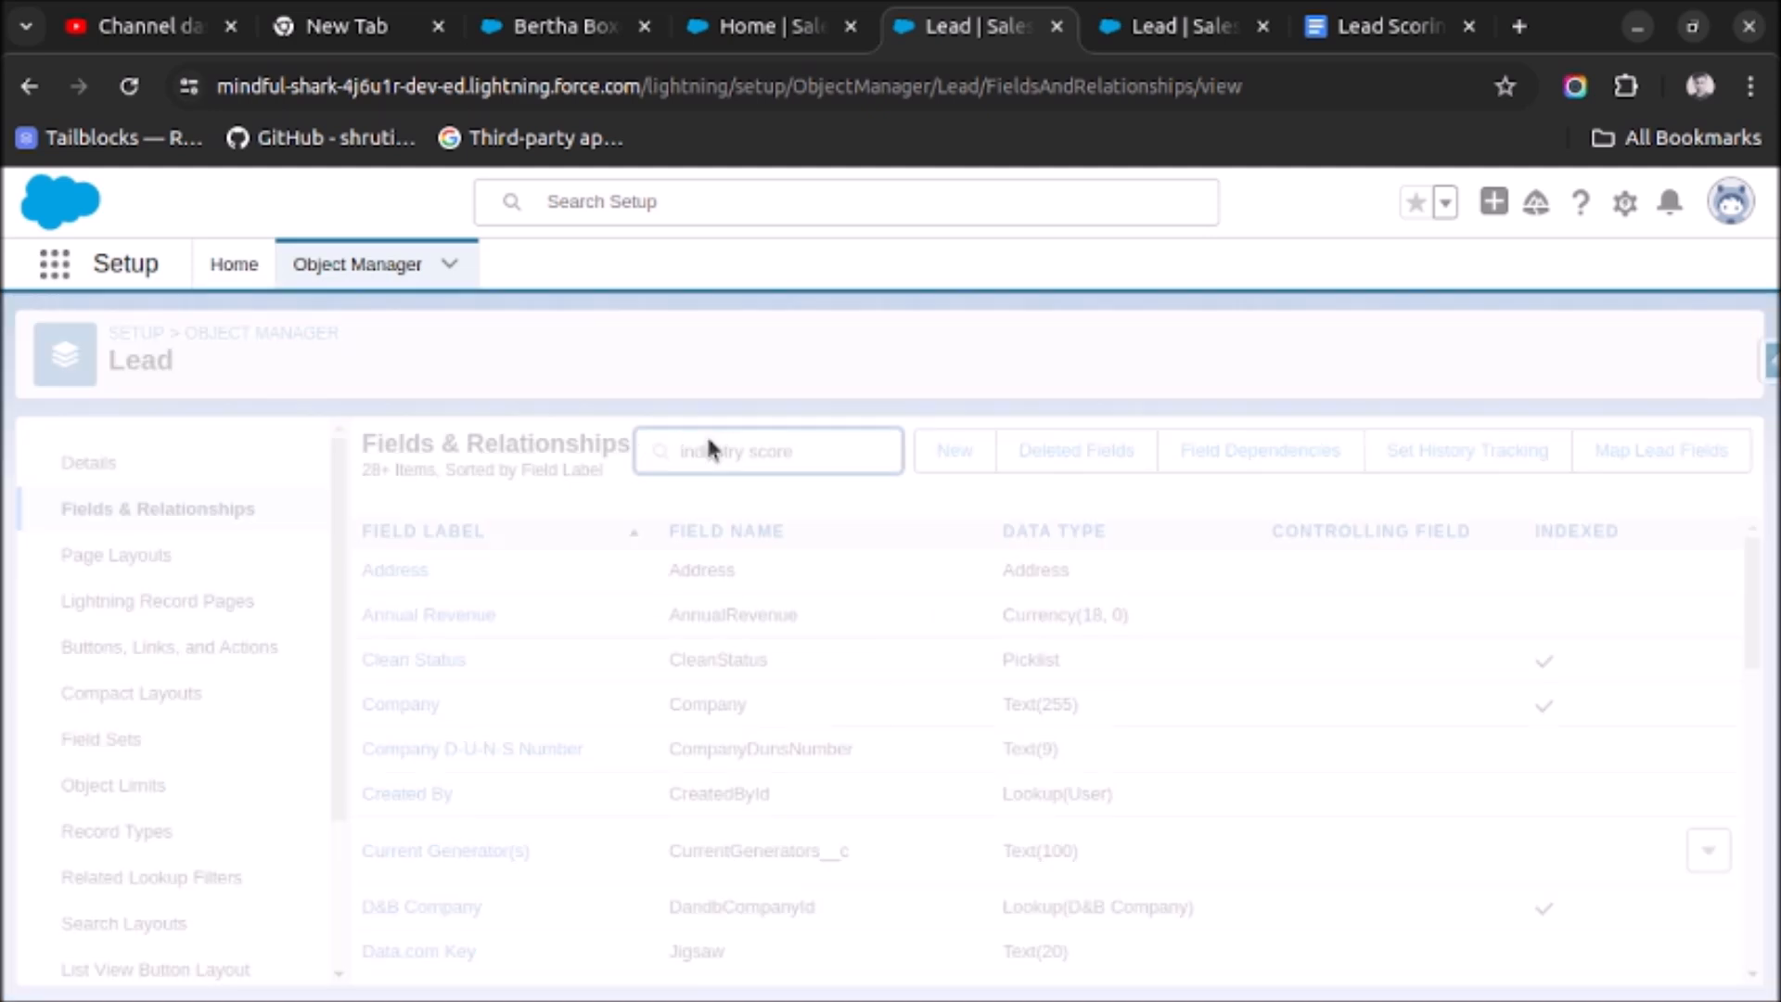
pyautogui.click(445, 584)
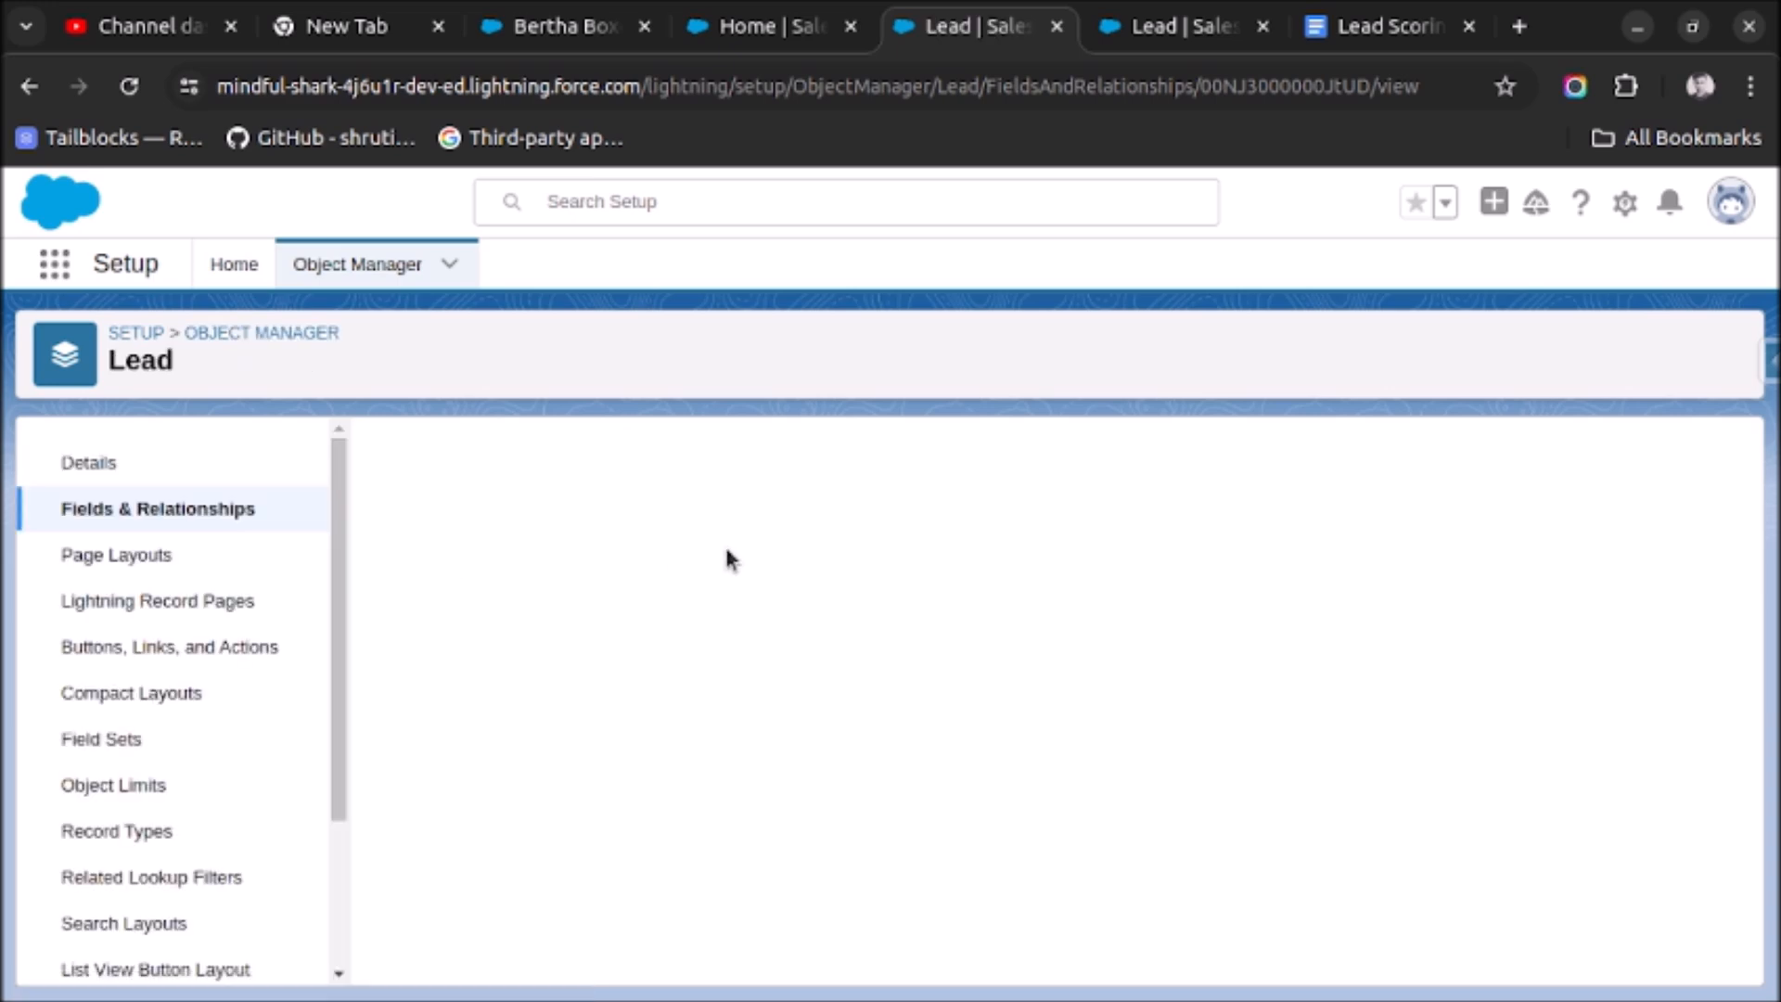
# Step: Open the Industry Score field for editing and display its CASE formula
pyautogui.scroll(-2, 759, 583)
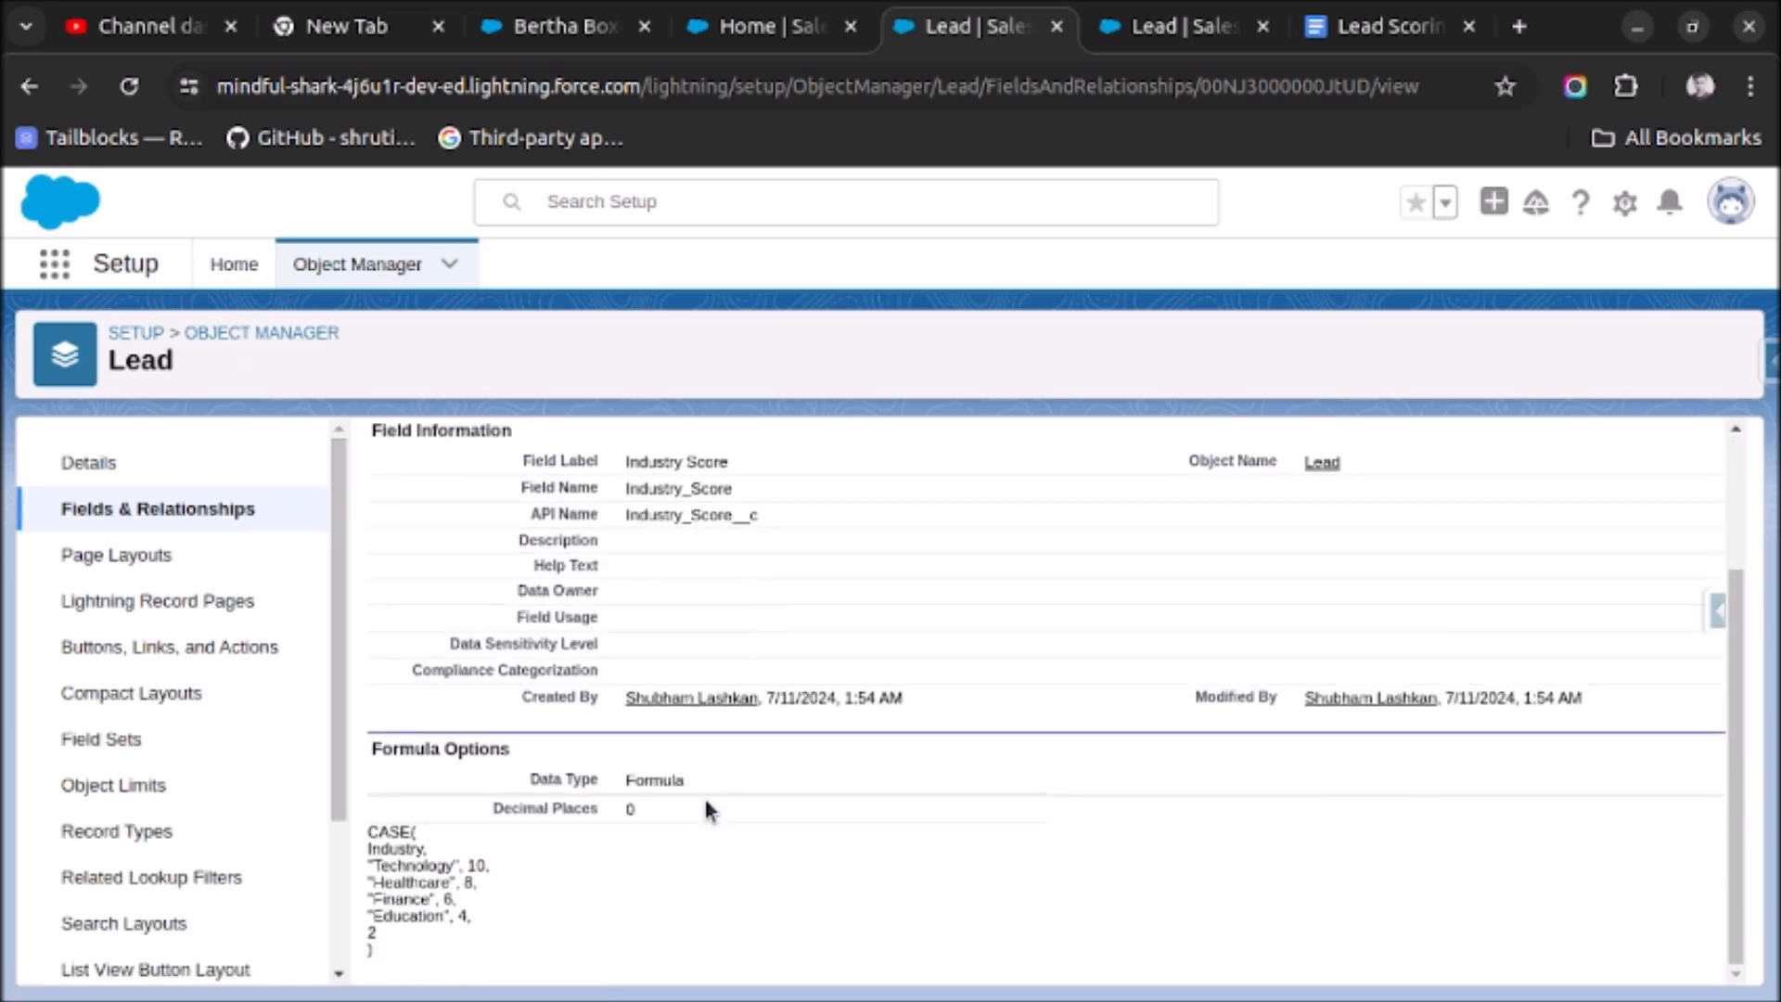
pyautogui.scroll(3, 876, 740)
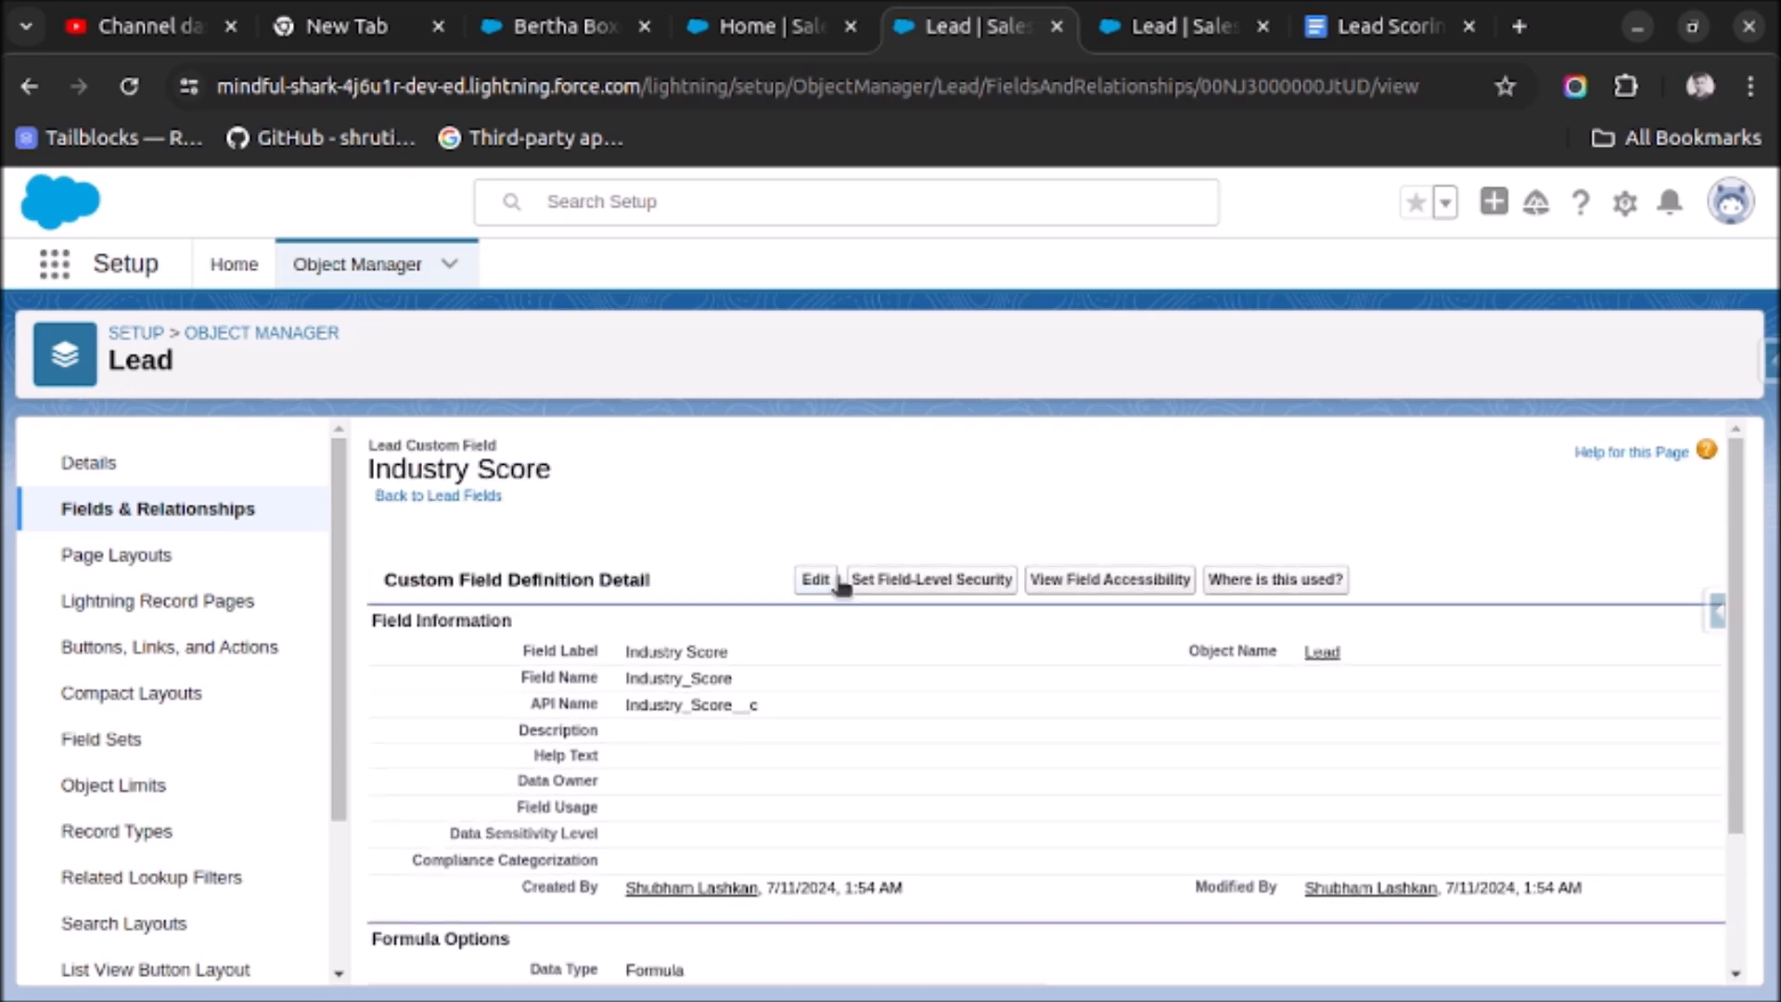
pyautogui.click(821, 581)
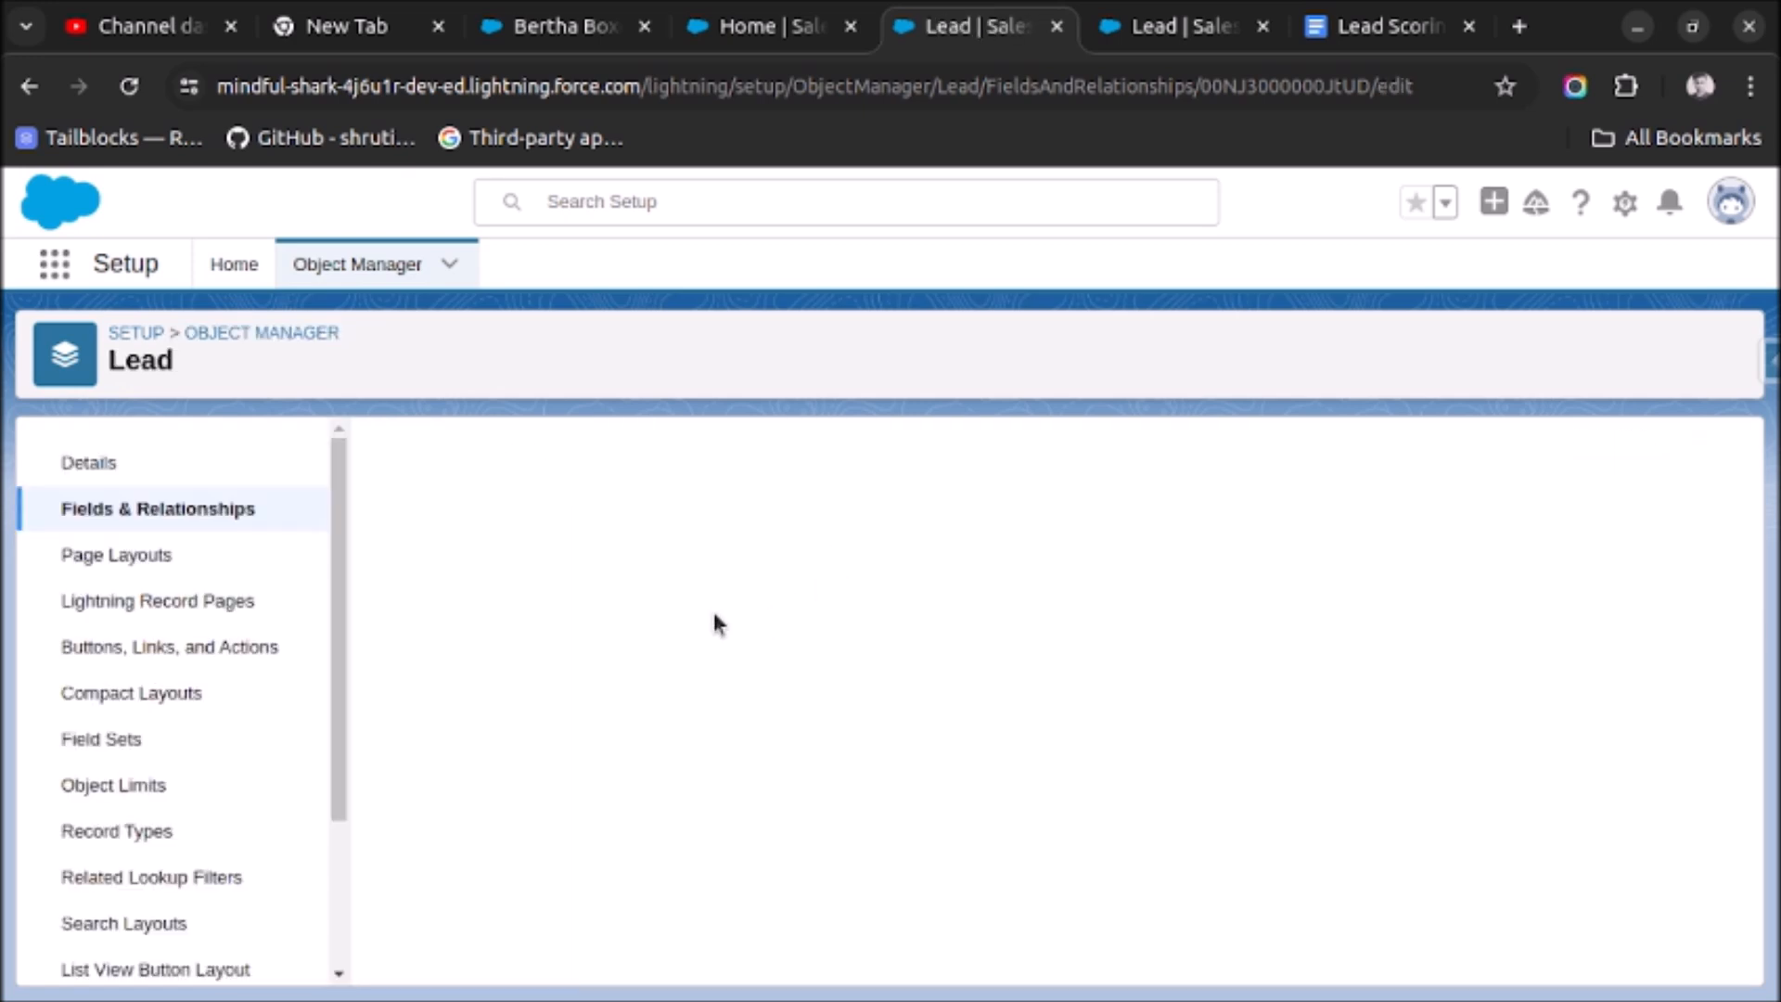
pyautogui.scroll(-10, 695, 692)
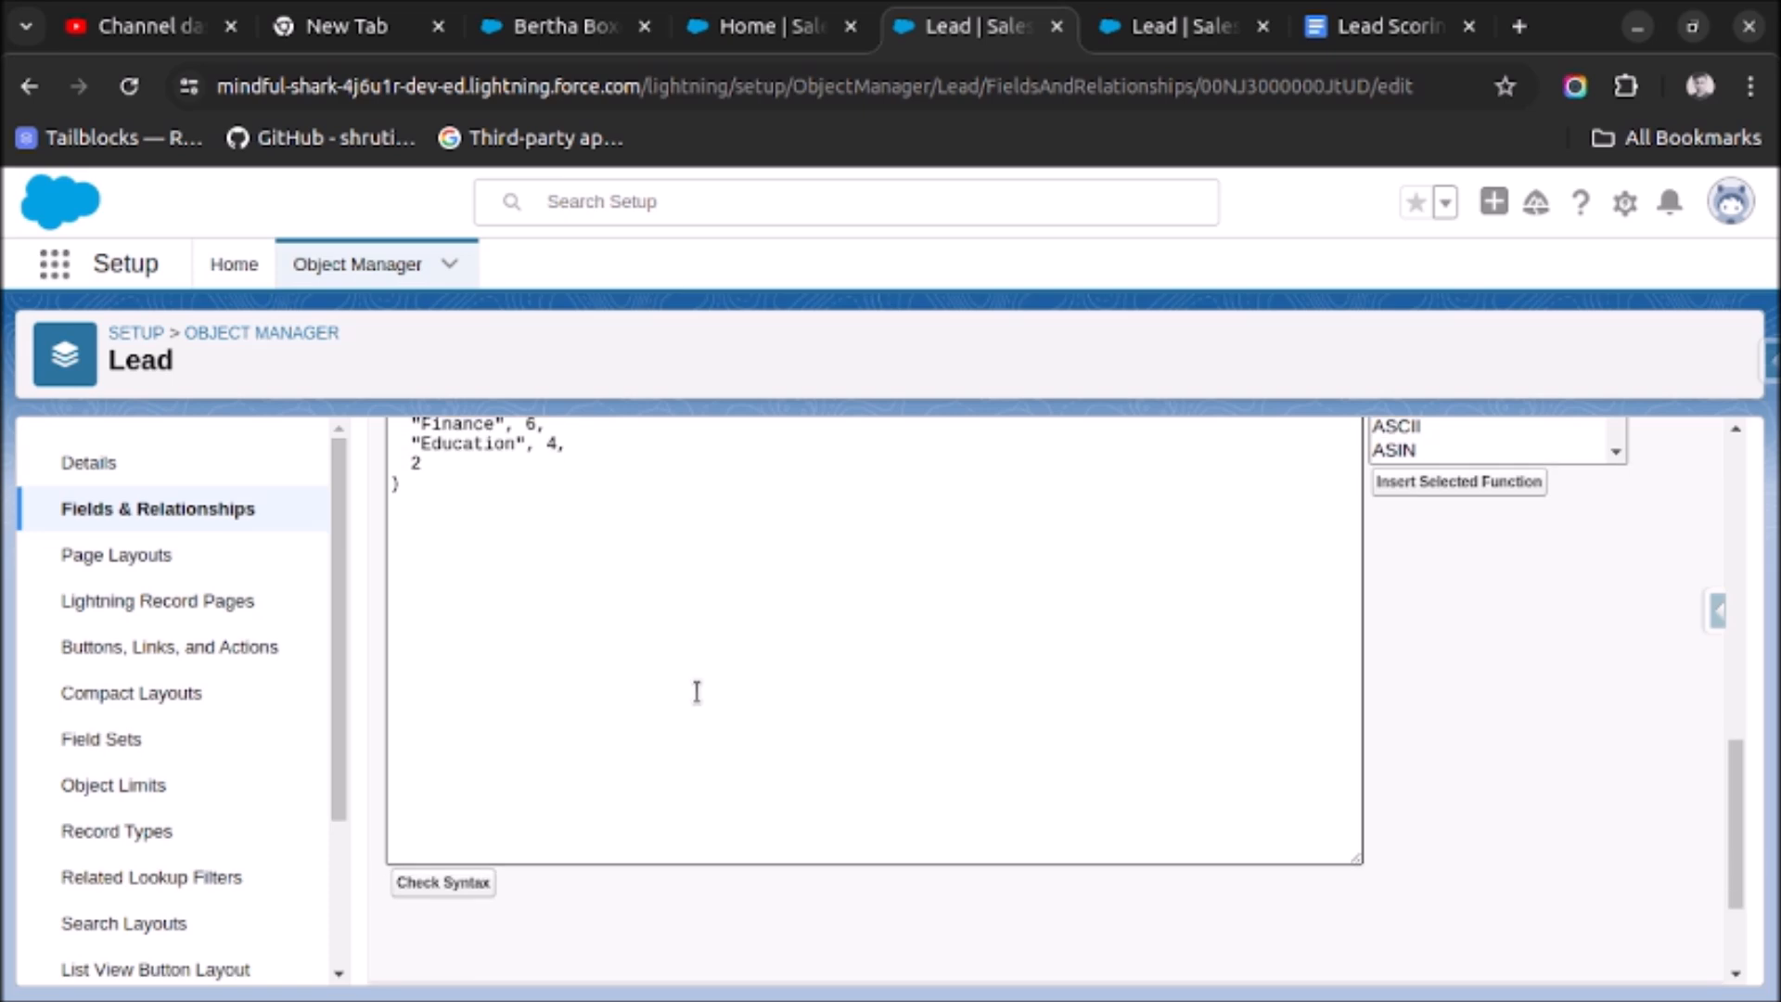
pyautogui.scroll(4, 696, 692)
pyautogui.scroll(-3, 696, 692)
pyautogui.scroll(2, 627, 668)
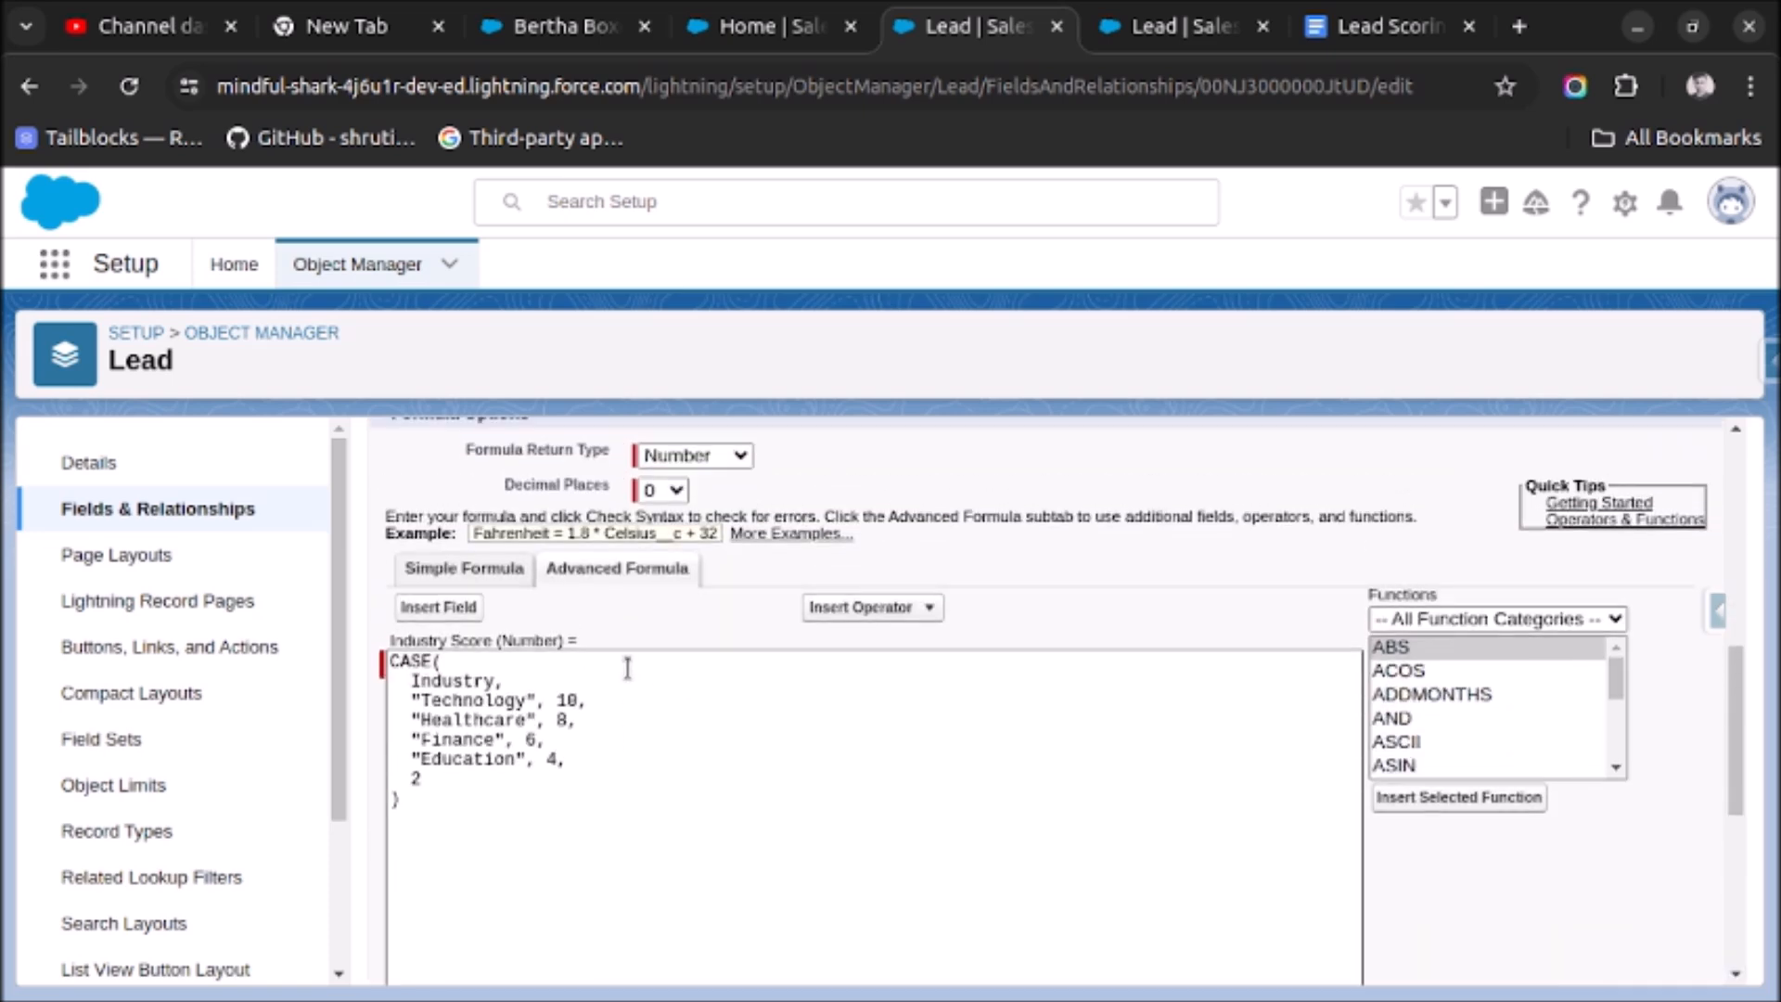
# Step: Examine the CASE formula's industry point values and its default value of 2, and cancel the field edit
pyautogui.click(464, 703)
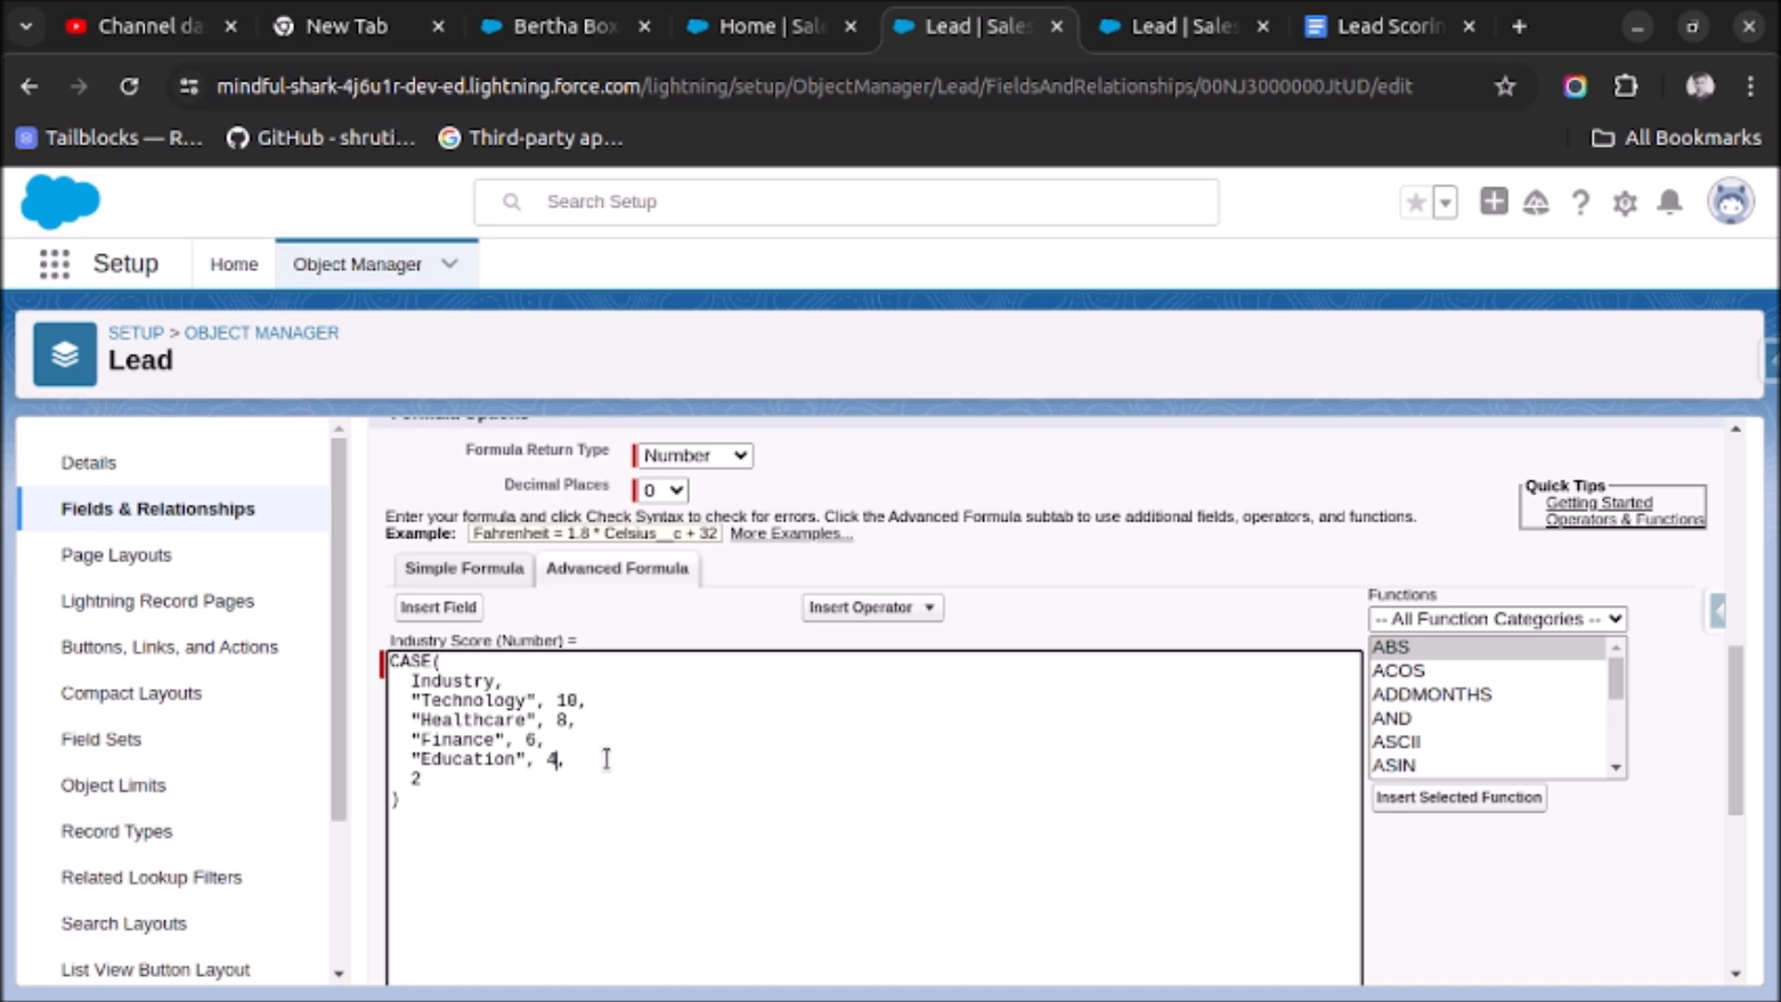
pyautogui.moveTo(411, 700); pyautogui.dragTo(554, 741)
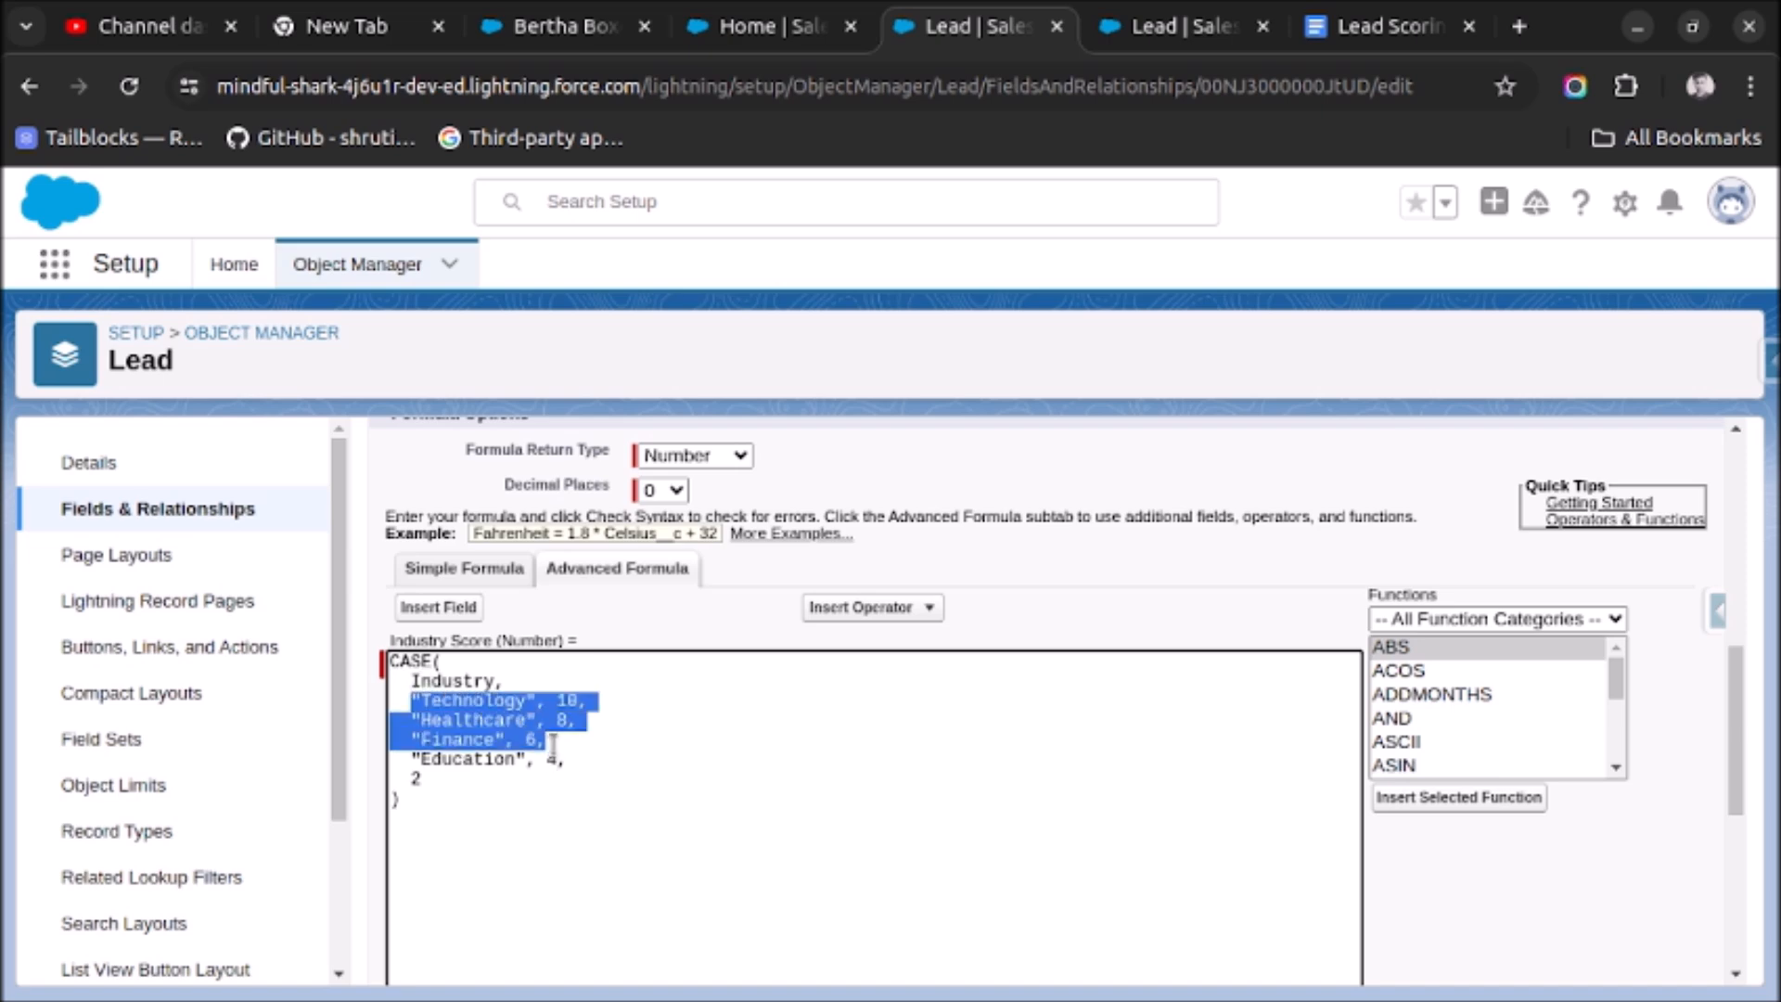
pyautogui.doubleClick(416, 779)
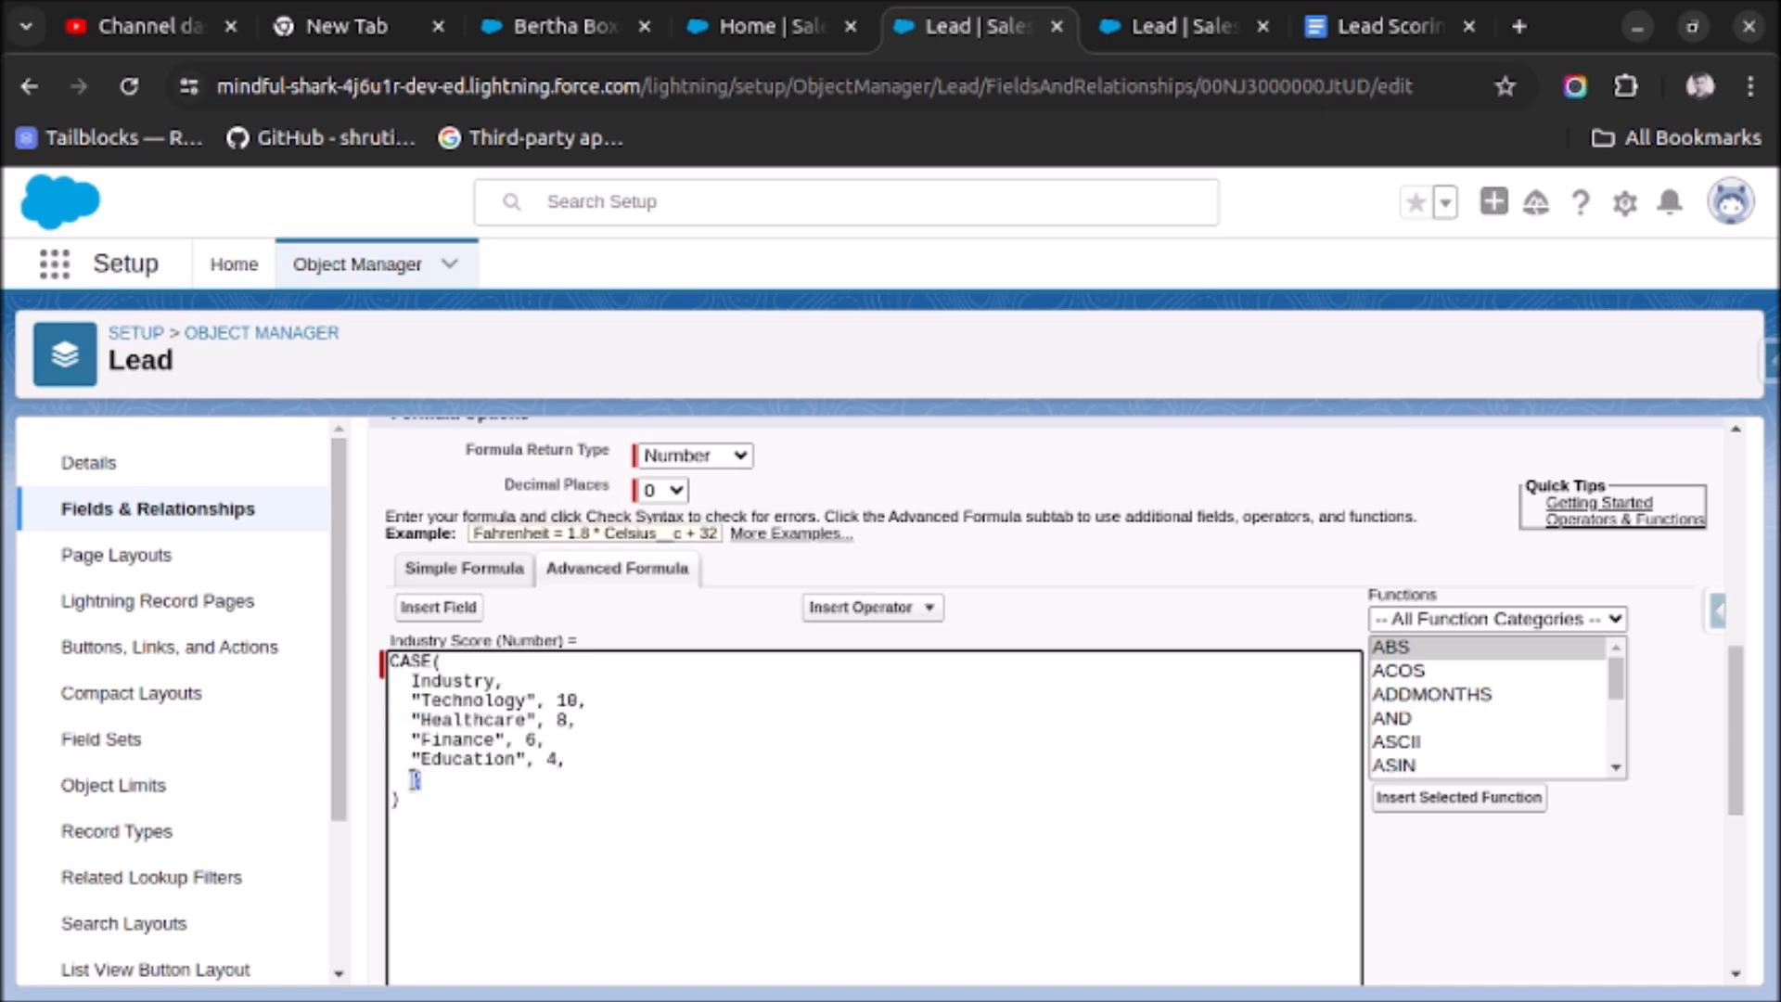
pyautogui.click(437, 777)
pyautogui.scroll(8, 820, 536)
pyautogui.click(961, 531)
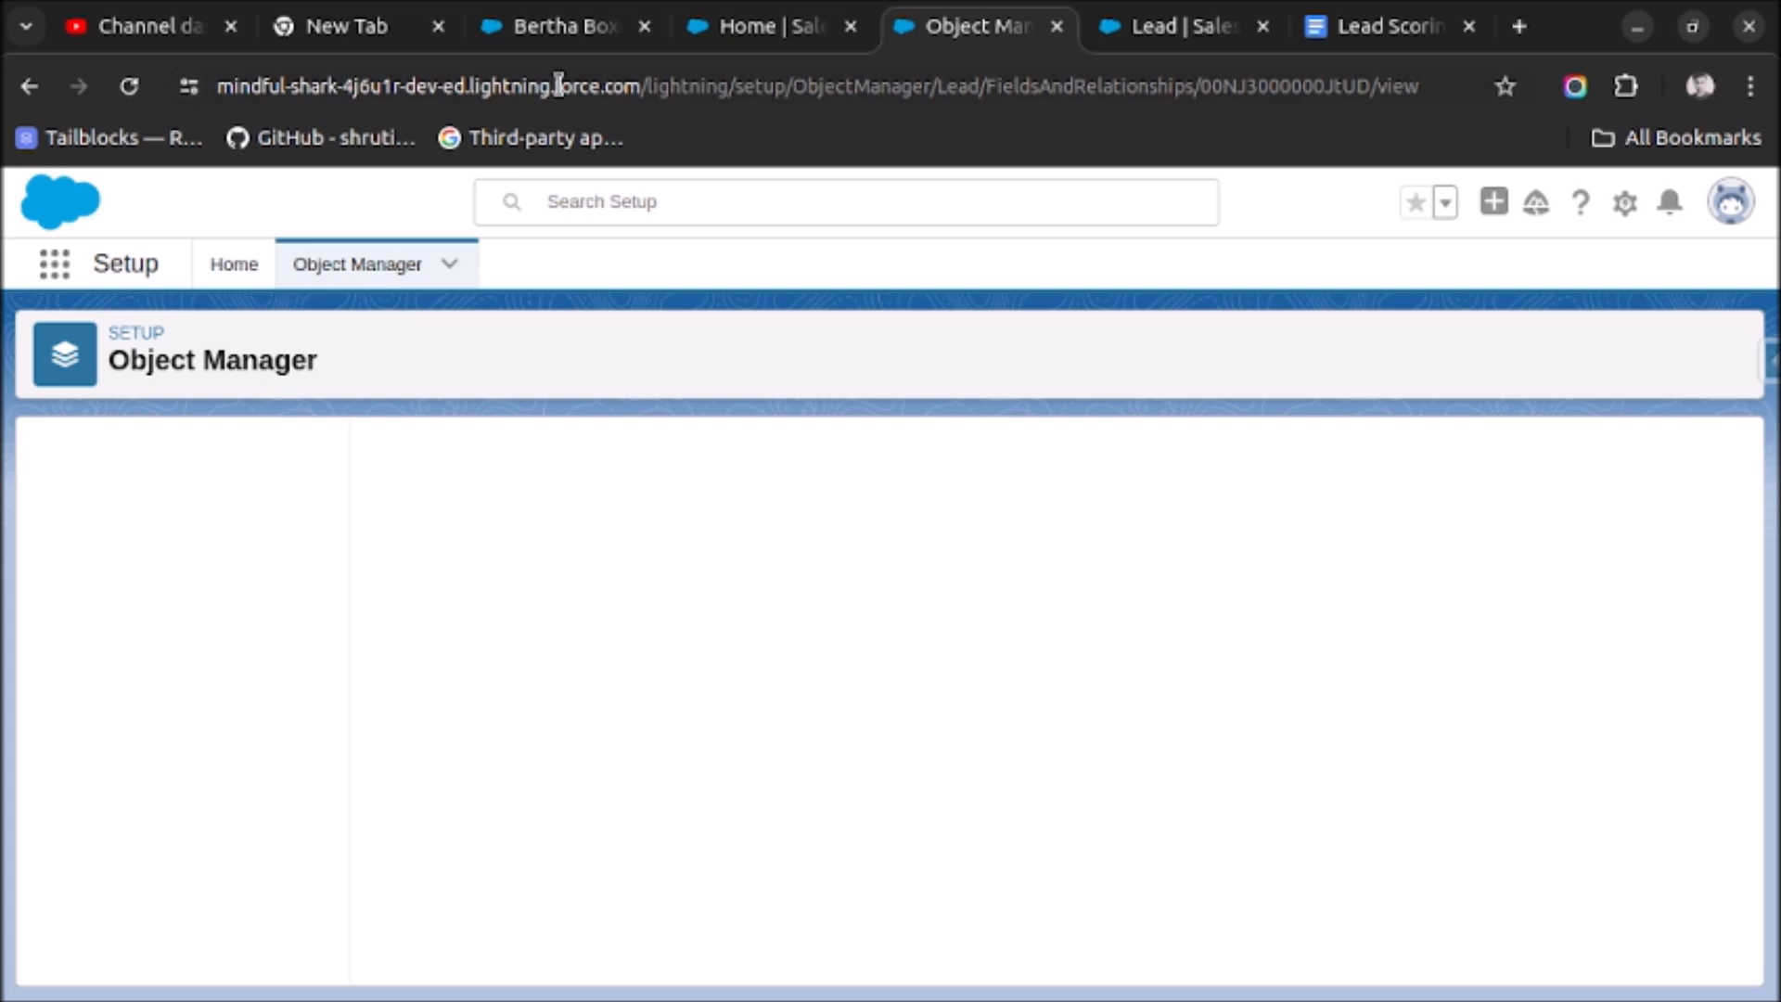
# Step: On the lead record, set Industry to Healthcare, save, and check the Industry Score
pyautogui.click(557, 29)
pyautogui.click(557, 521)
pyautogui.click(515, 496)
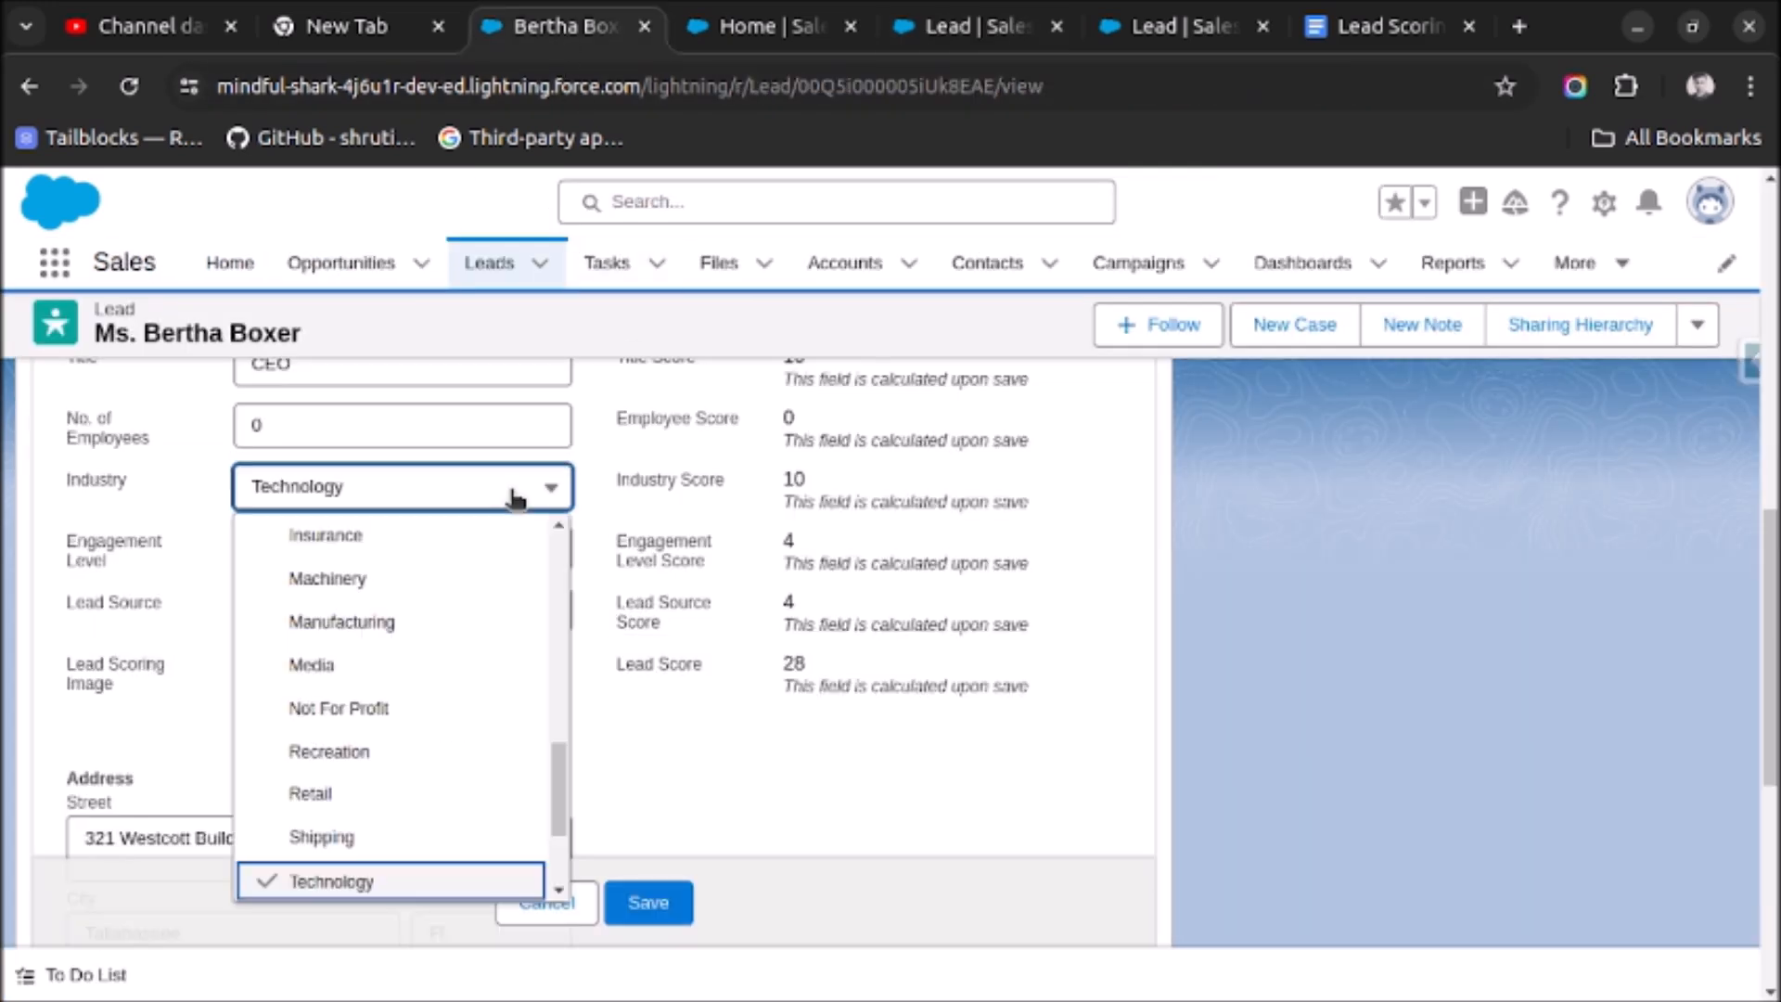
pyautogui.scroll(2, 464, 733)
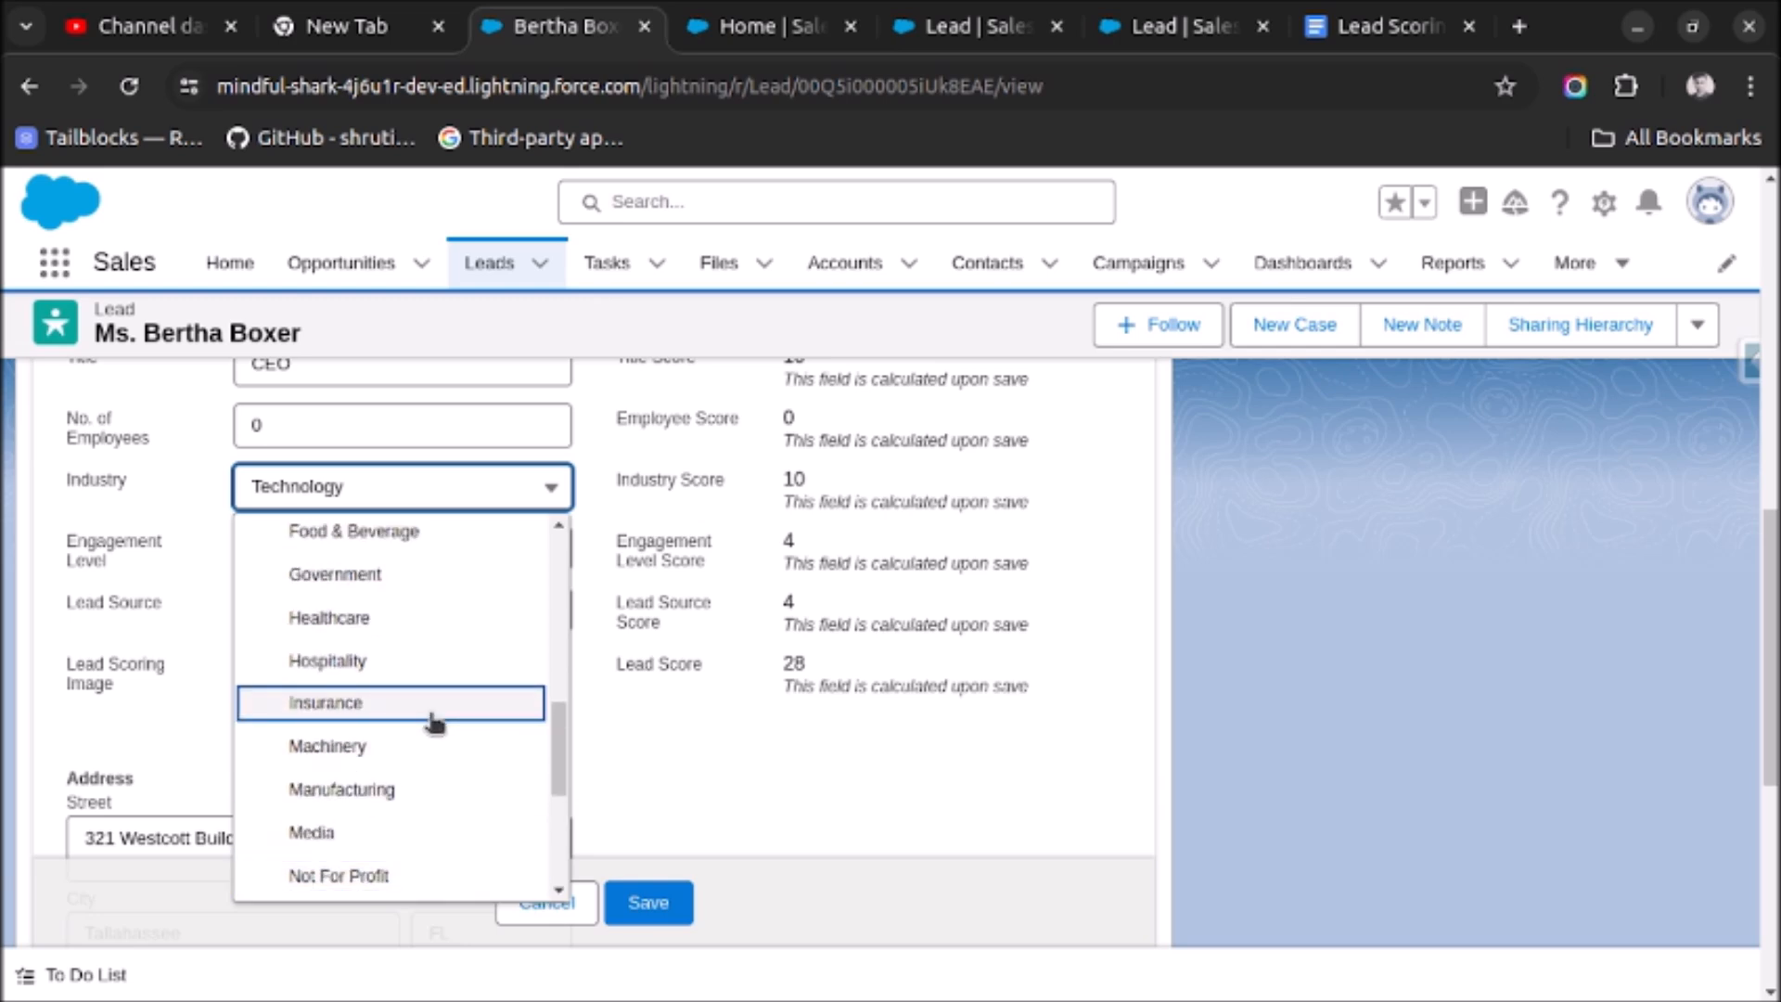
pyautogui.click(411, 620)
pyautogui.click(649, 899)
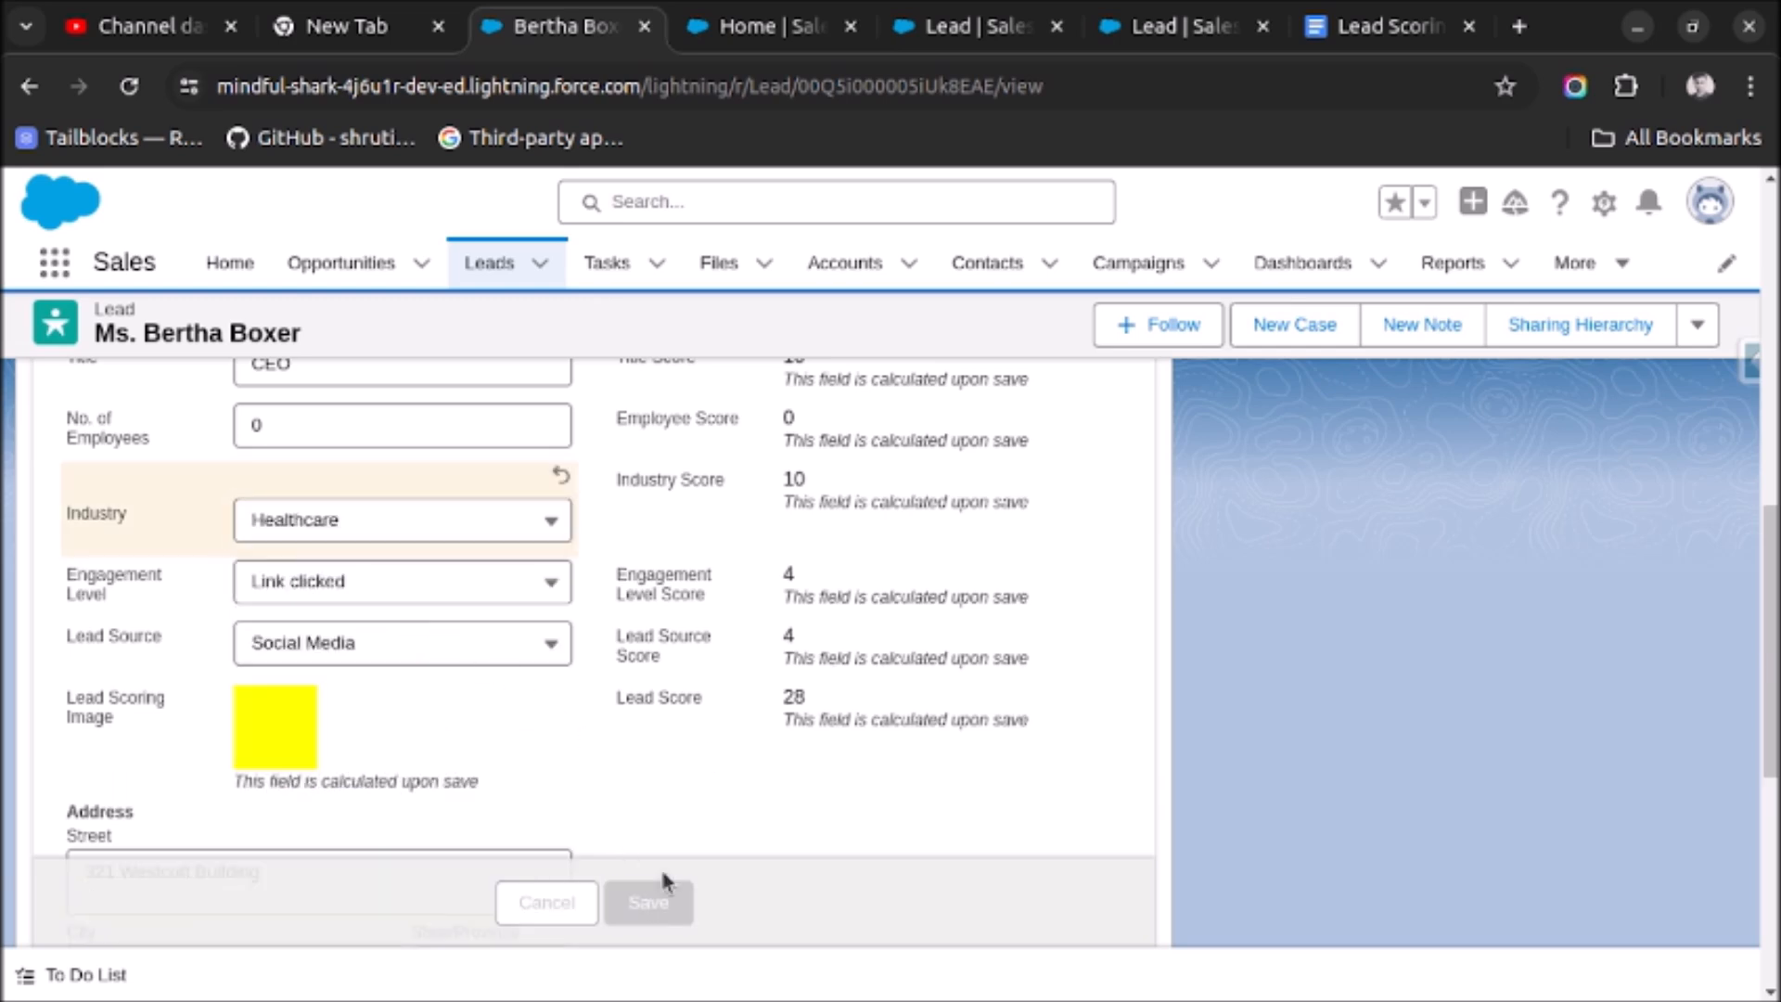
pyautogui.scroll(2, 492, 502)
pyautogui.scroll(-1, 501, 521)
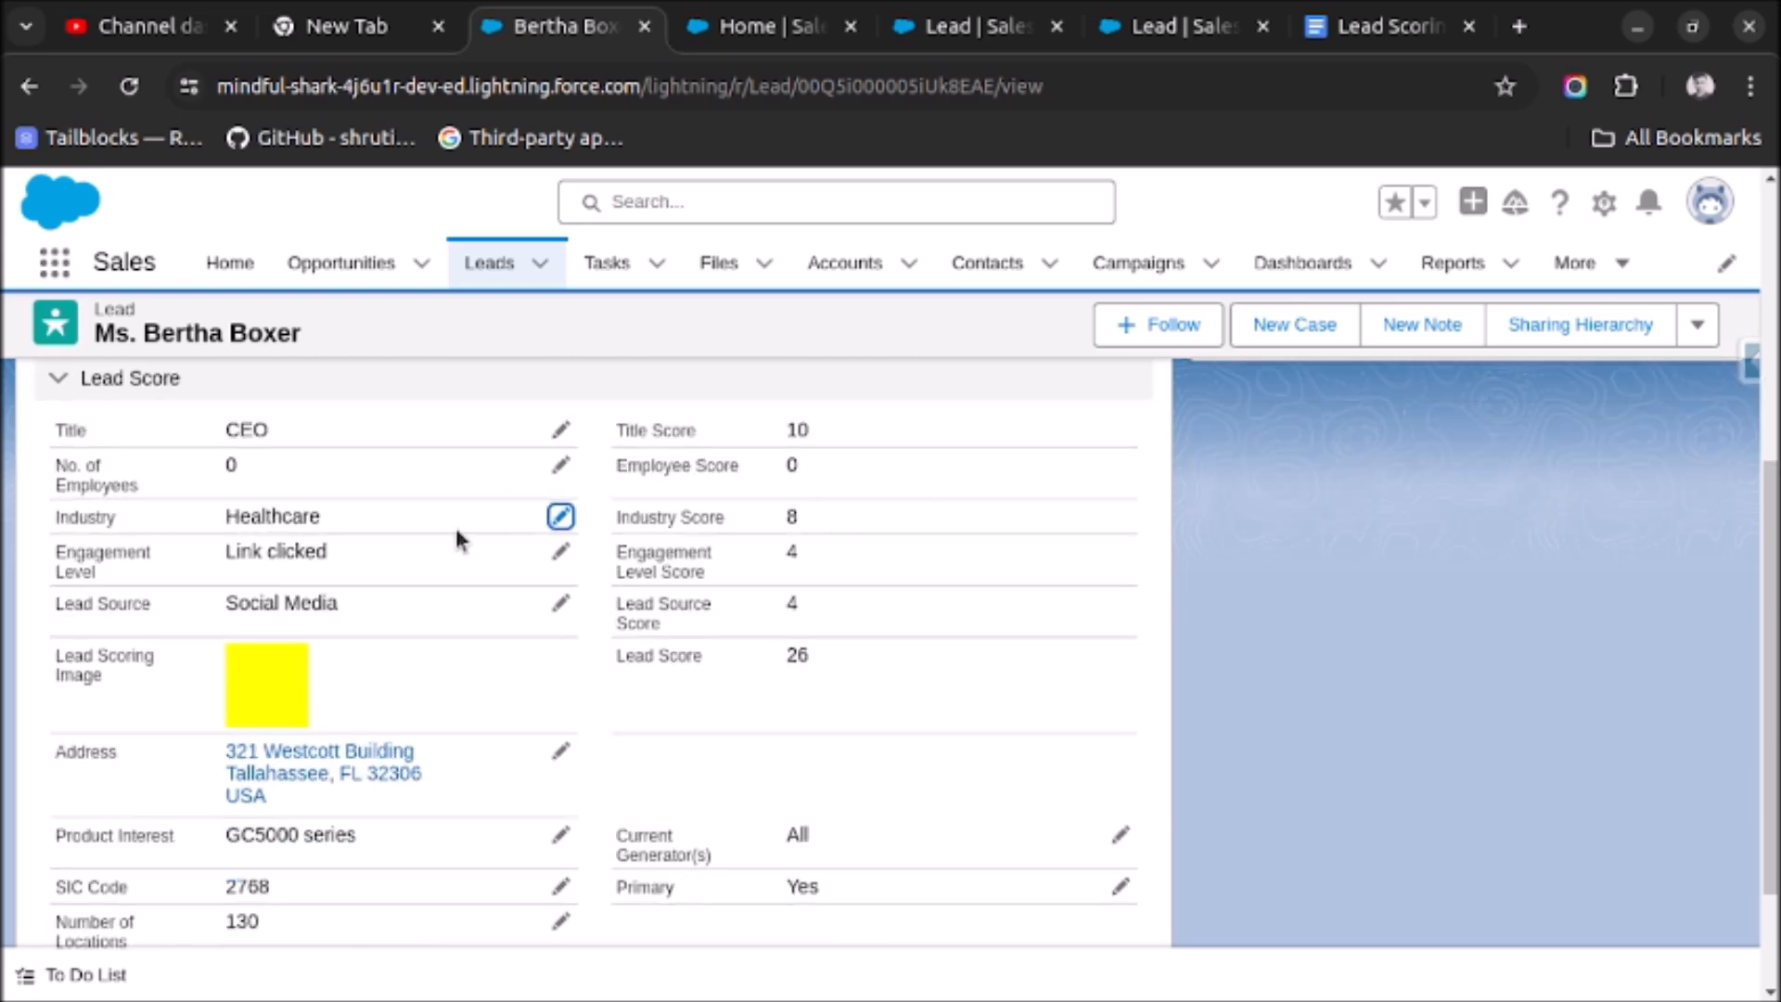
# Step: Set the lead's Industry to Electronics, save the record, and check the Lead Score section
pyautogui.click(558, 517)
pyautogui.click(454, 515)
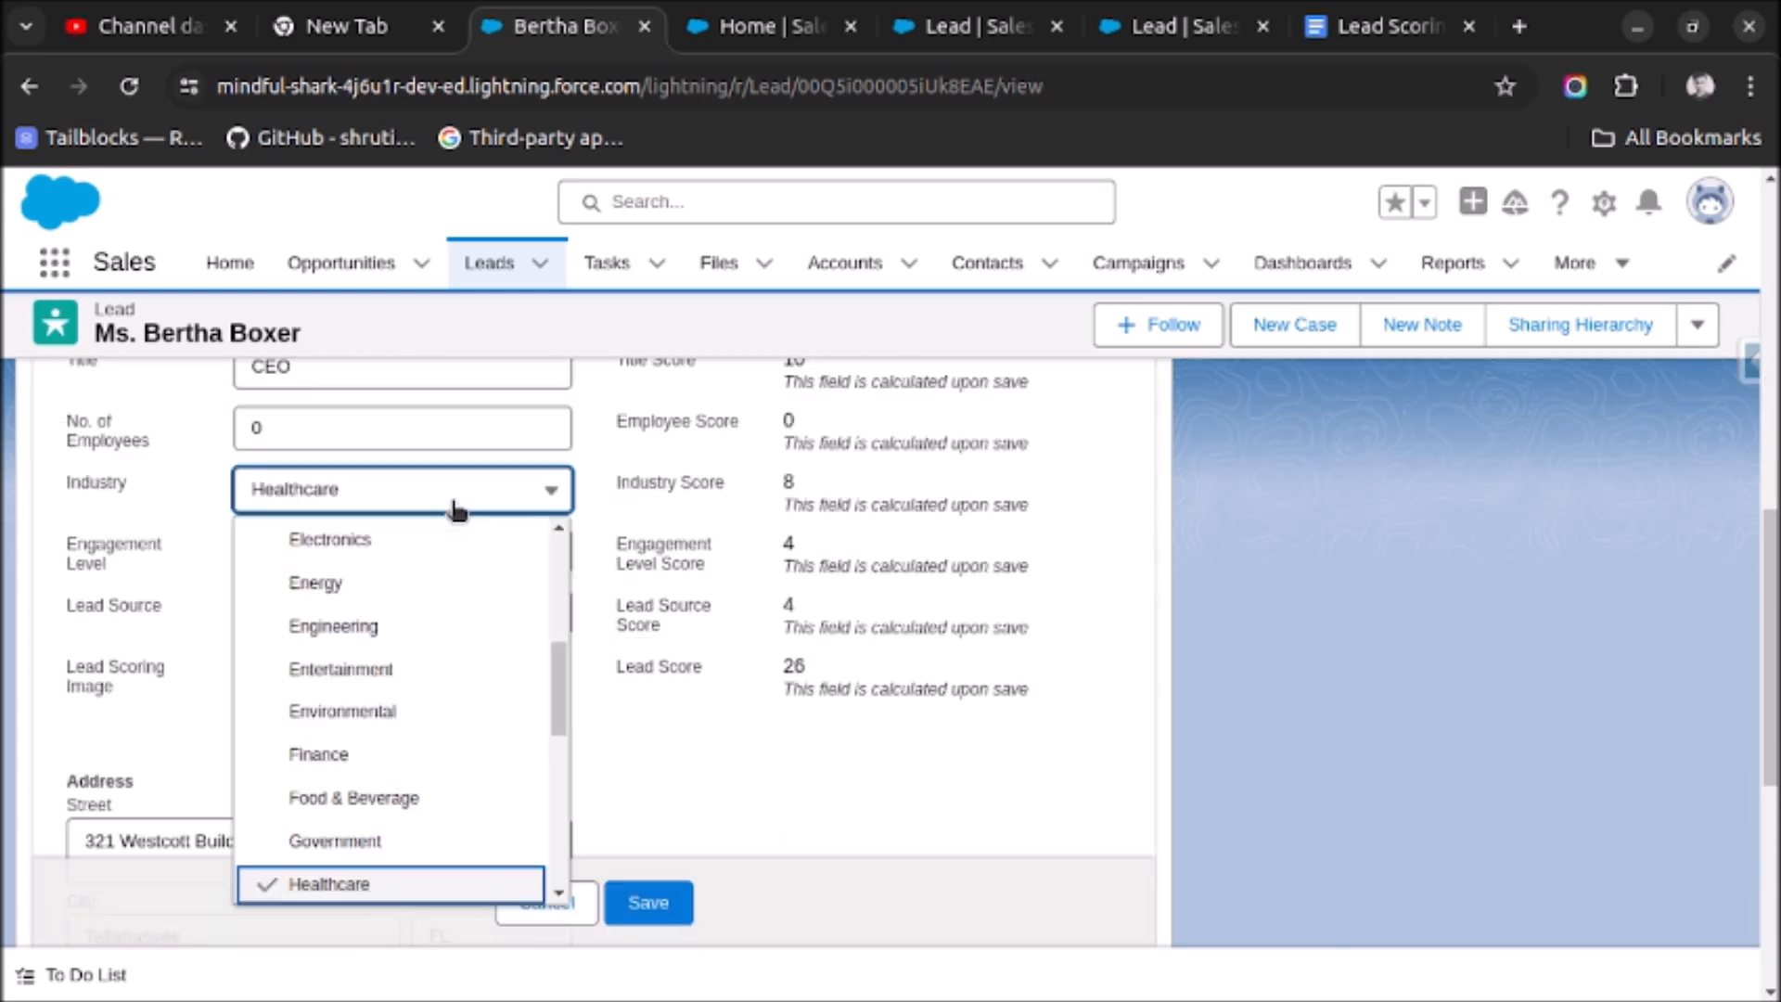
pyautogui.click(454, 536)
pyautogui.click(660, 900)
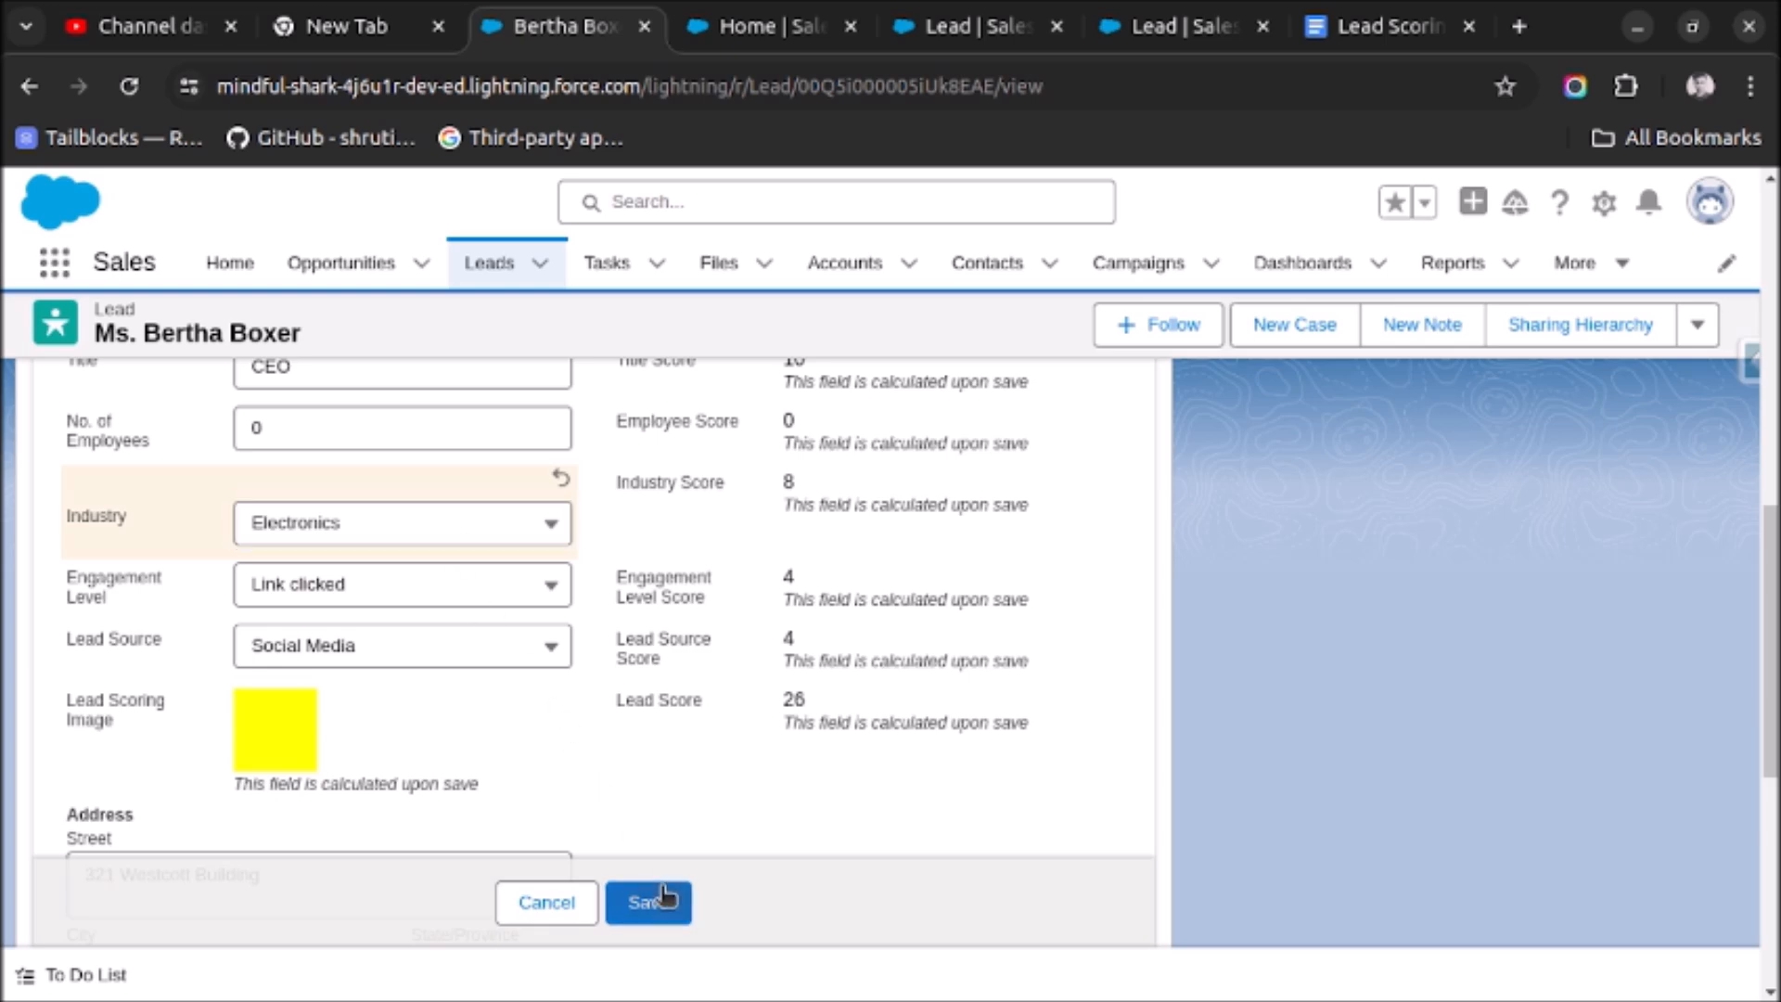
pyautogui.scroll(2, 692, 477)
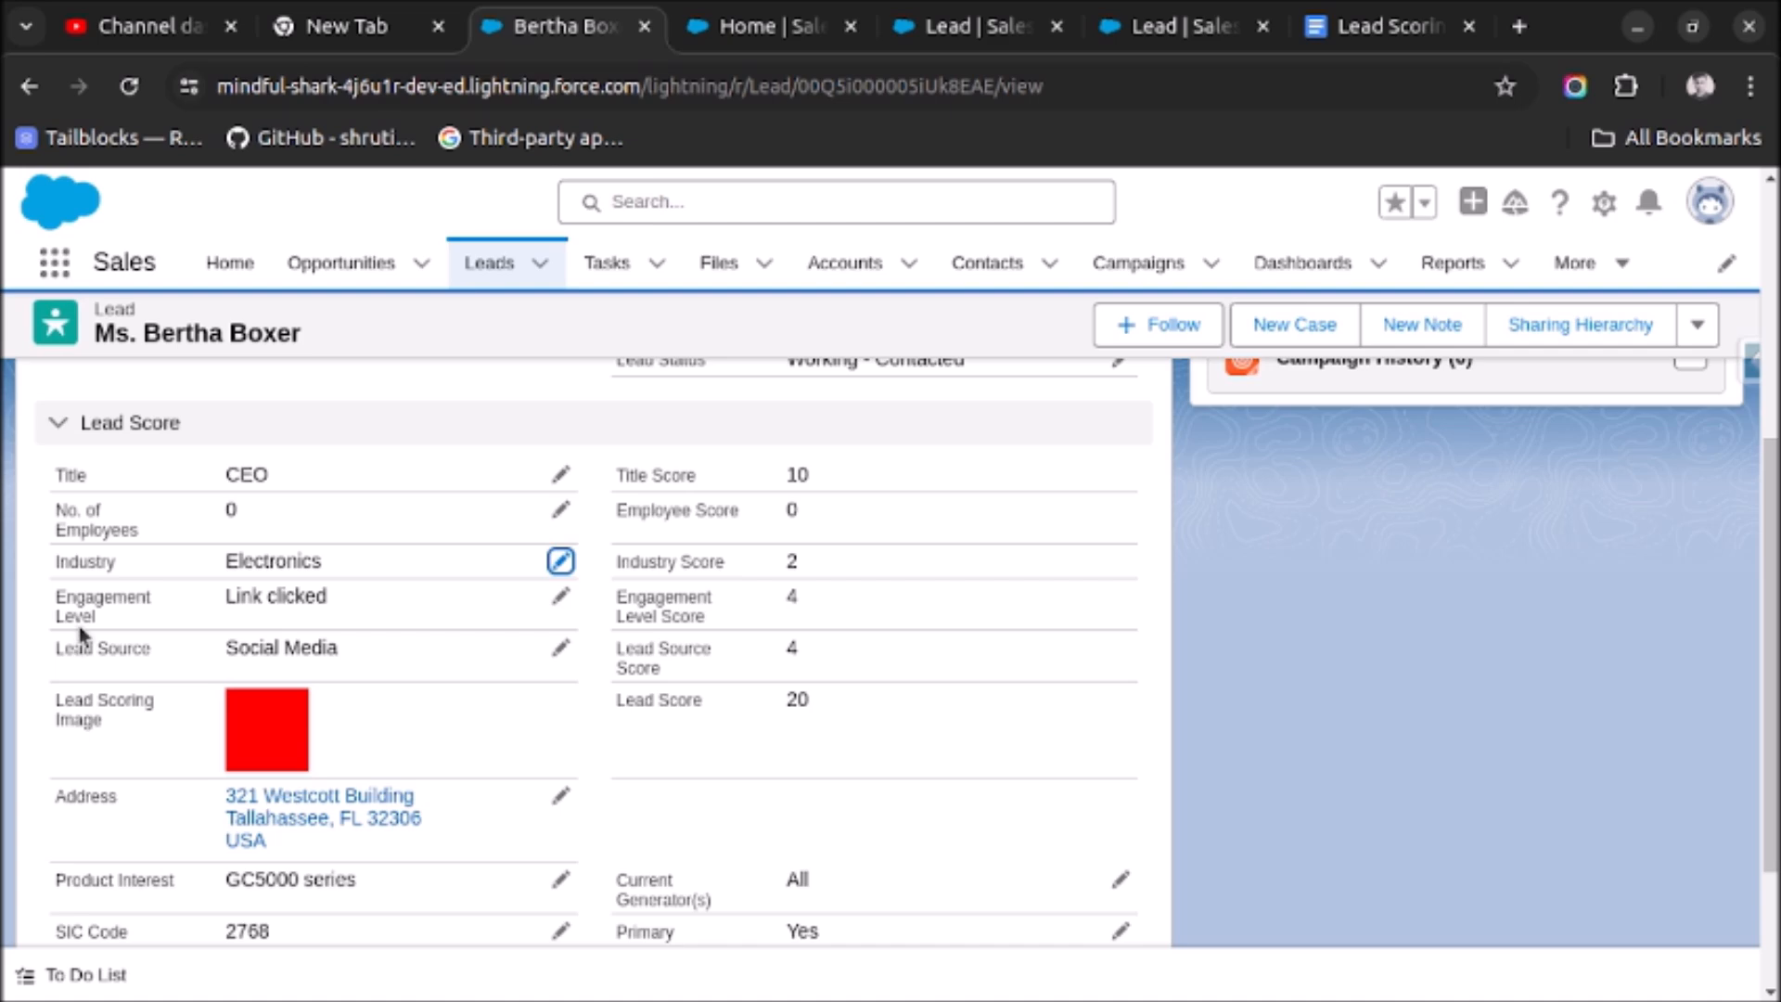
# Step: Search the Lead object's fields for "Engagement" and open the Engagement Level Score field to view its formula
pyautogui.click(814, 23)
pyautogui.click(935, 25)
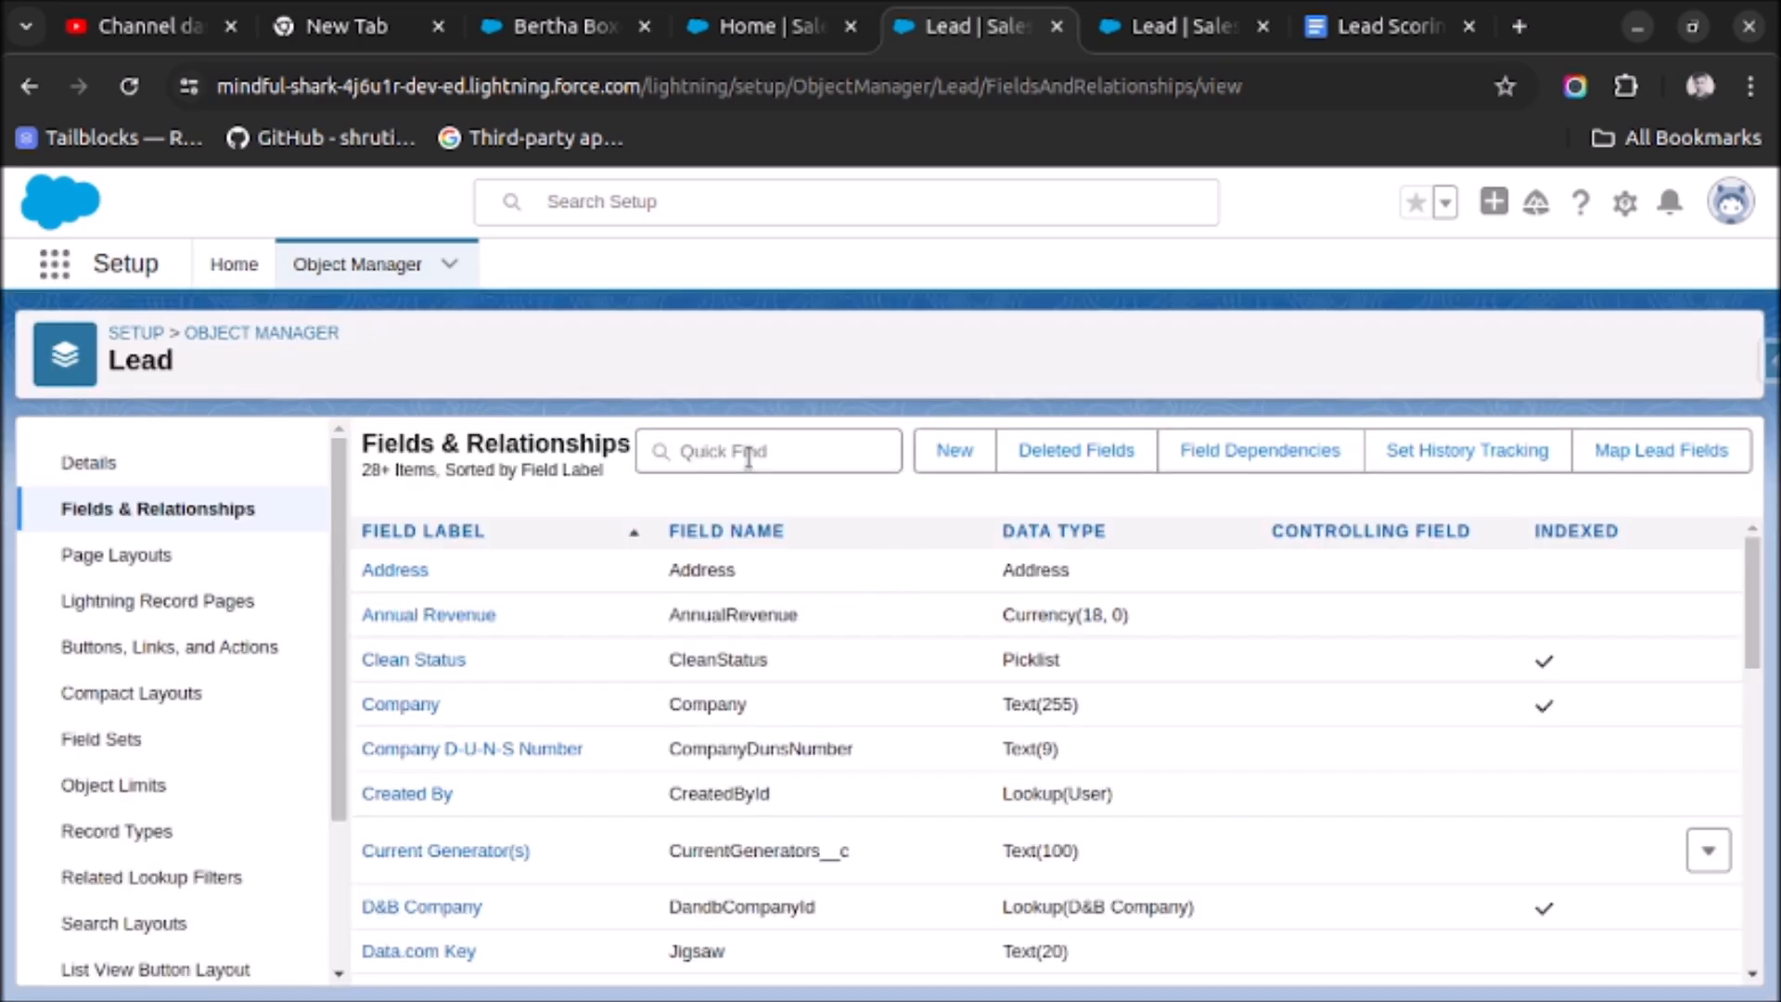
pyautogui.click(748, 455)
pyautogui.write('Engagement')
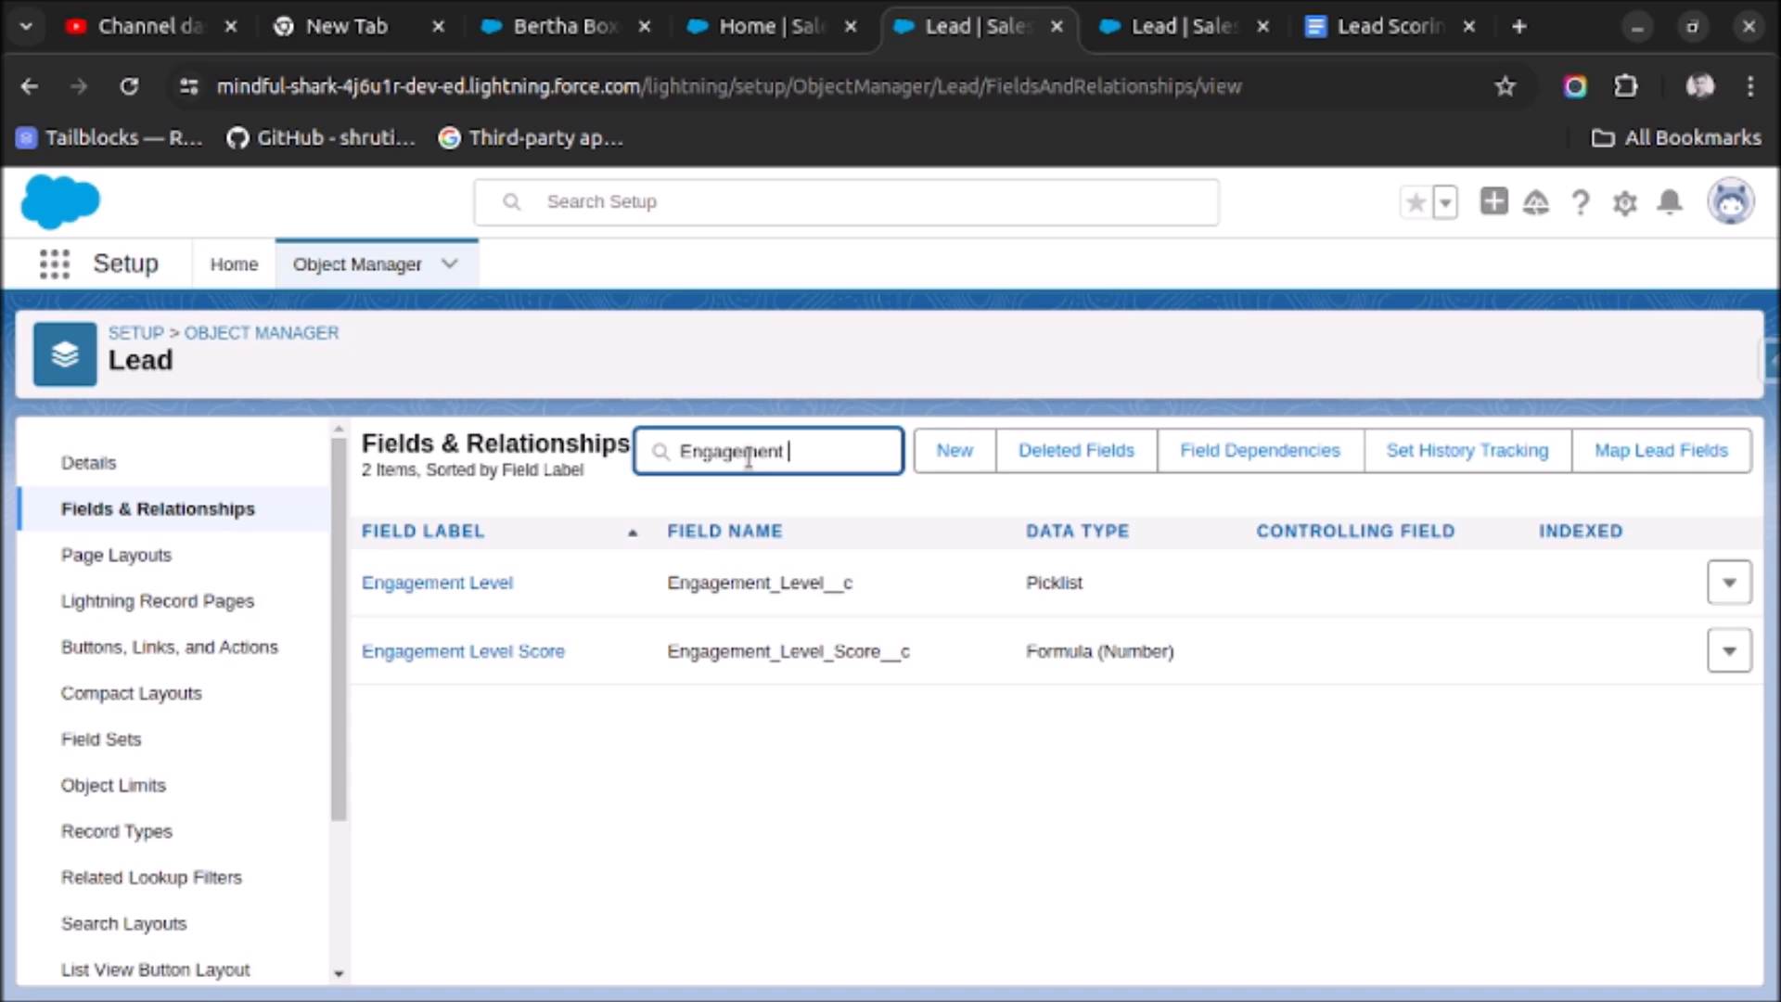
pyautogui.click(445, 652)
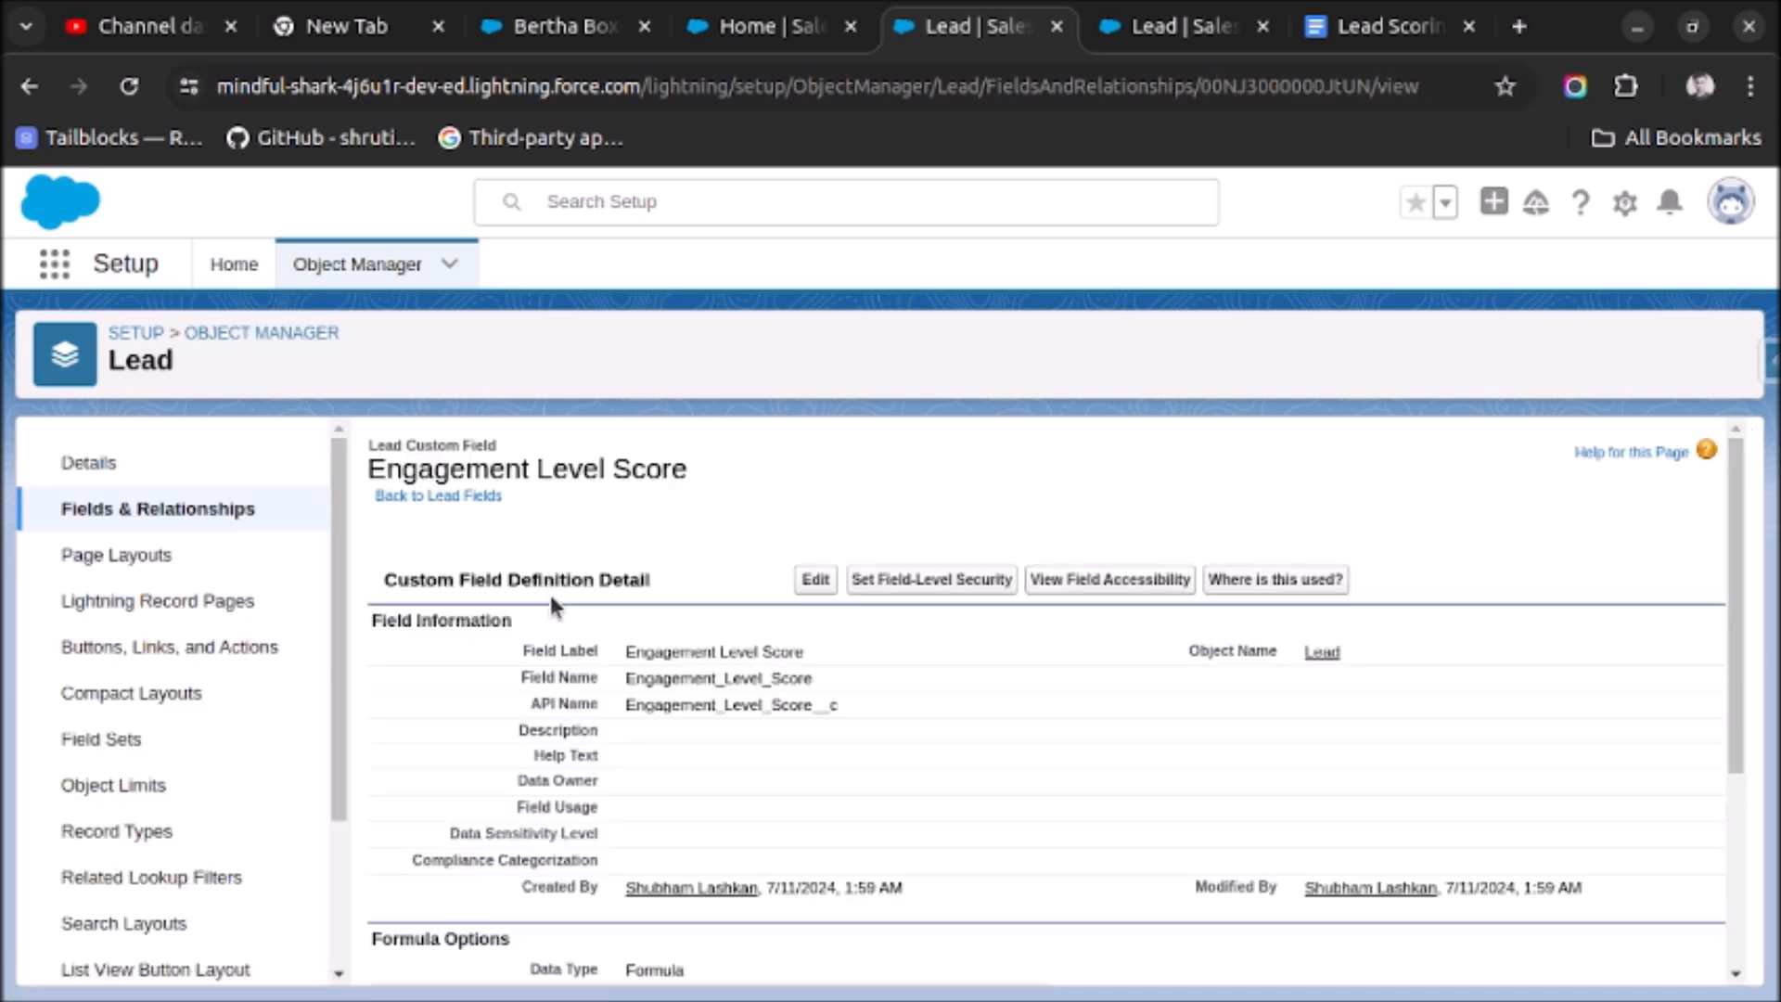
pyautogui.scroll(-3, 575, 631)
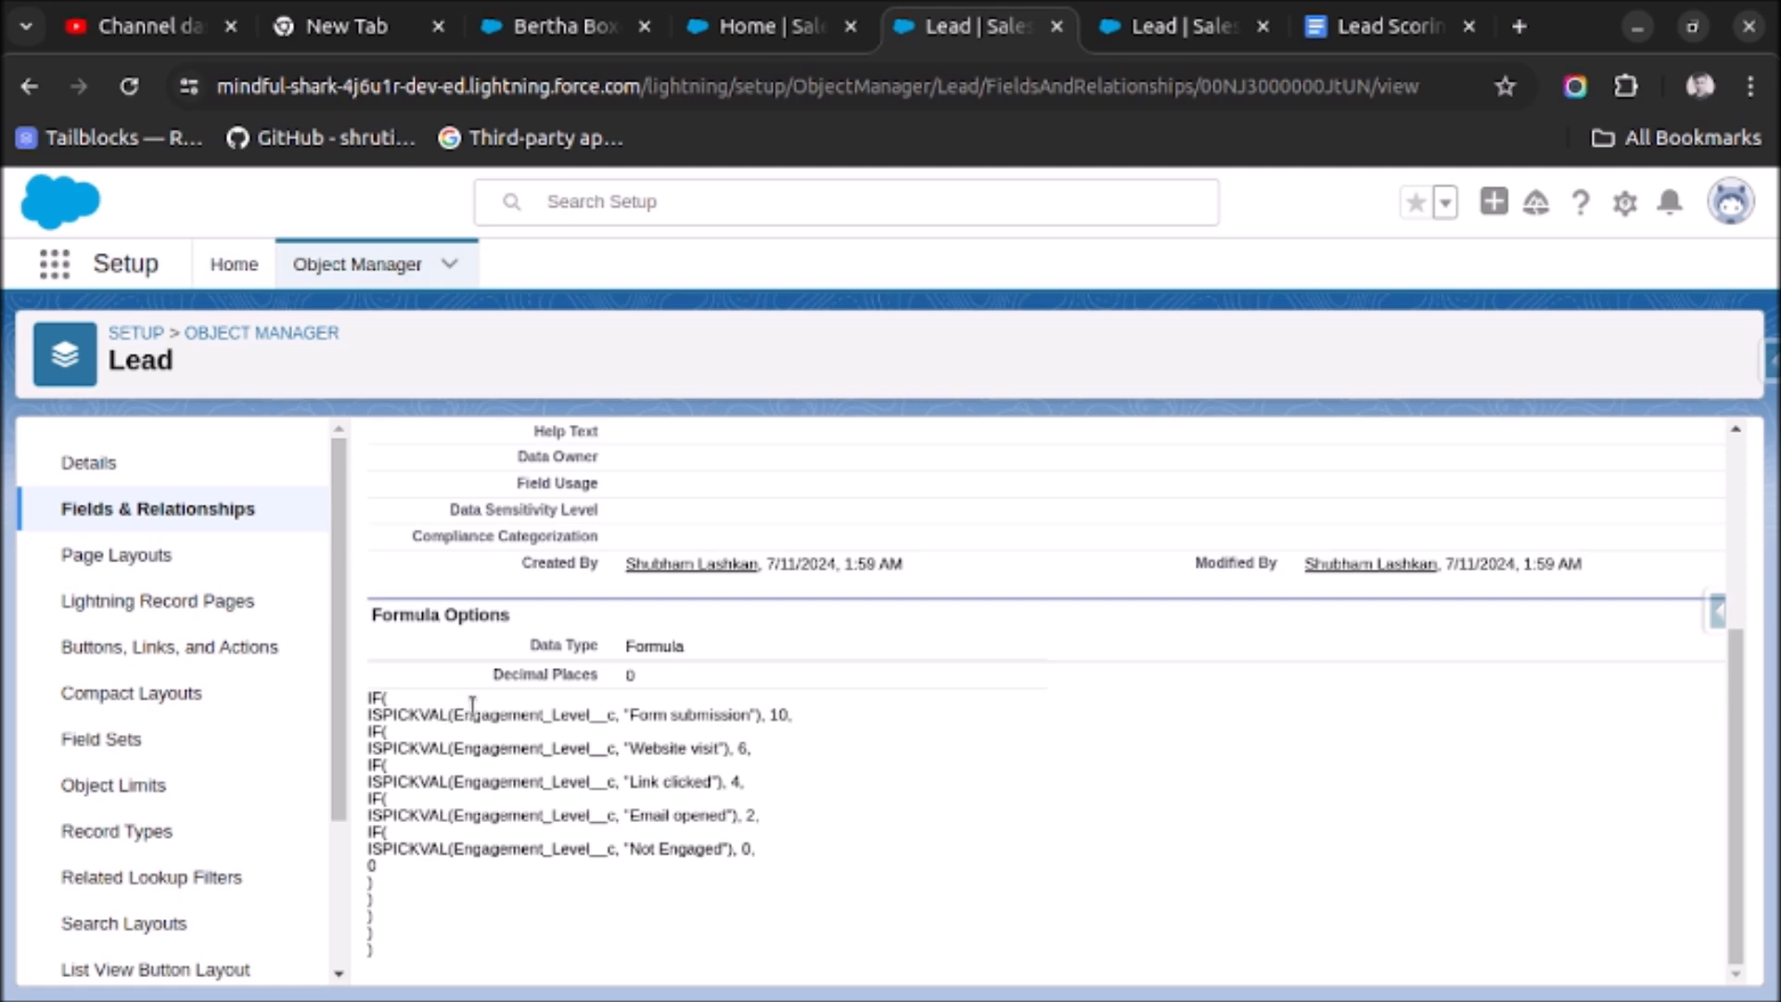
# Step: Check the engagement values on the lead record, and open the Engagement Level Score field for editing to display its formula
pyautogui.click(767, 28)
pyautogui.click(566, 33)
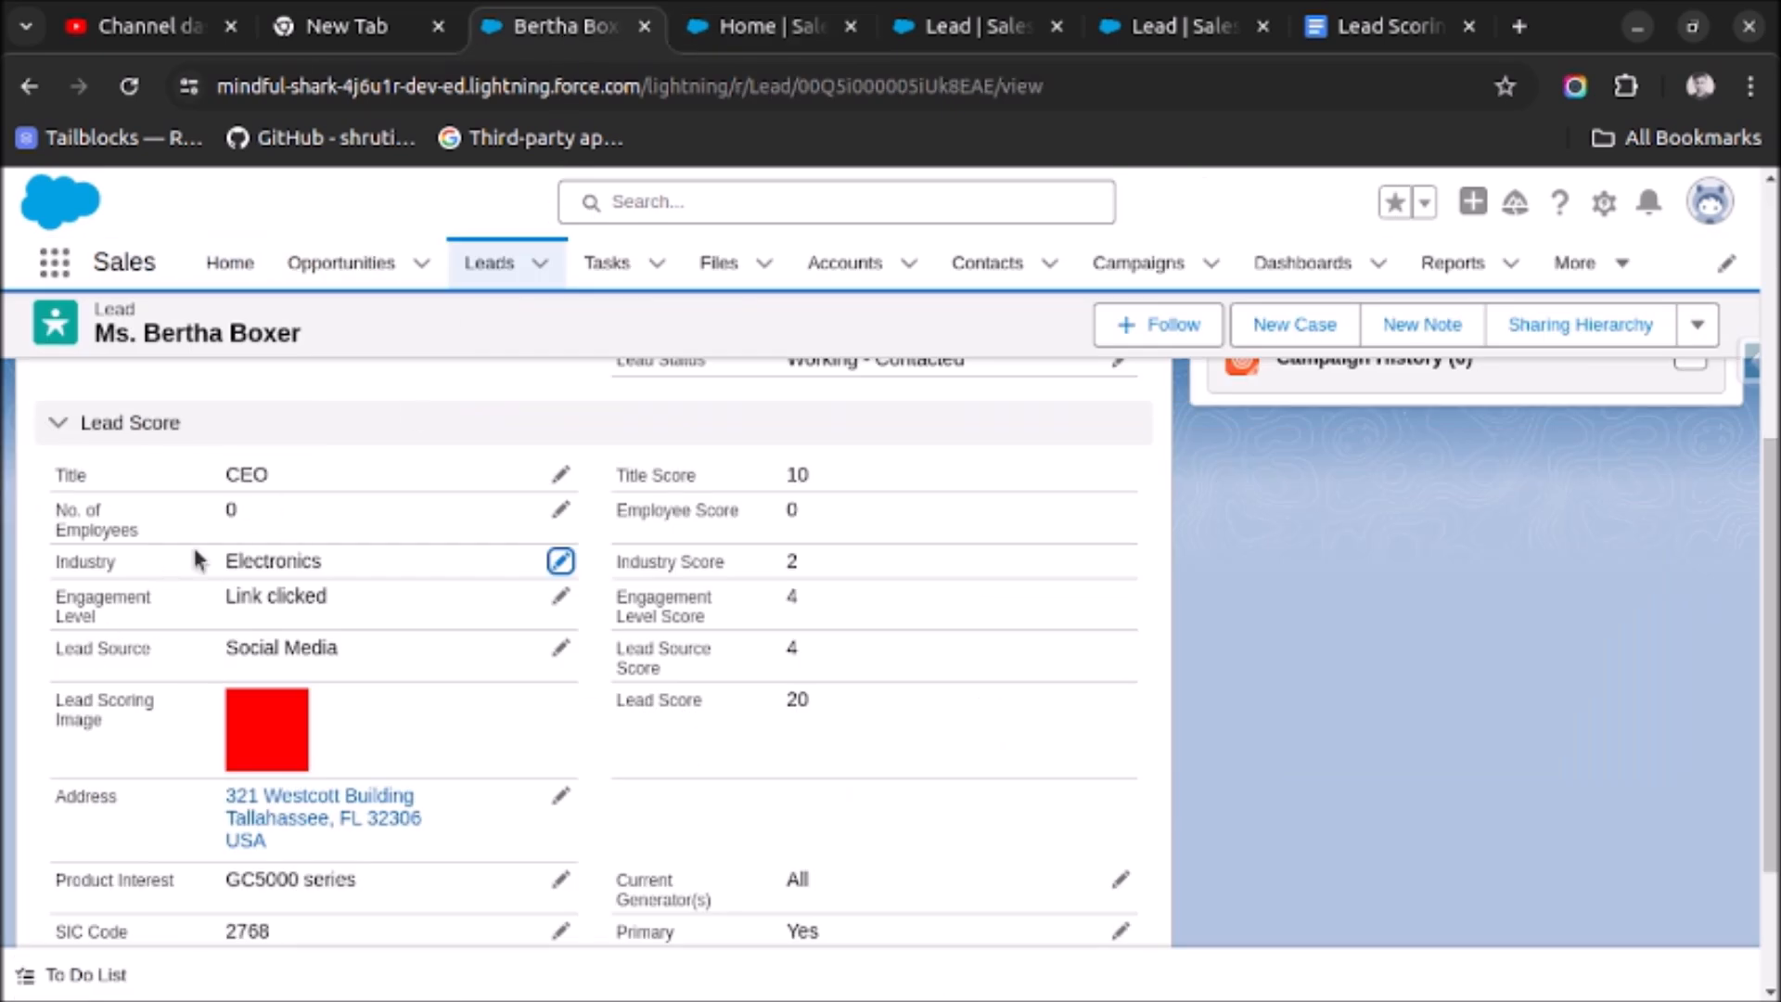
pyautogui.click(937, 28)
pyautogui.scroll(4, 724, 529)
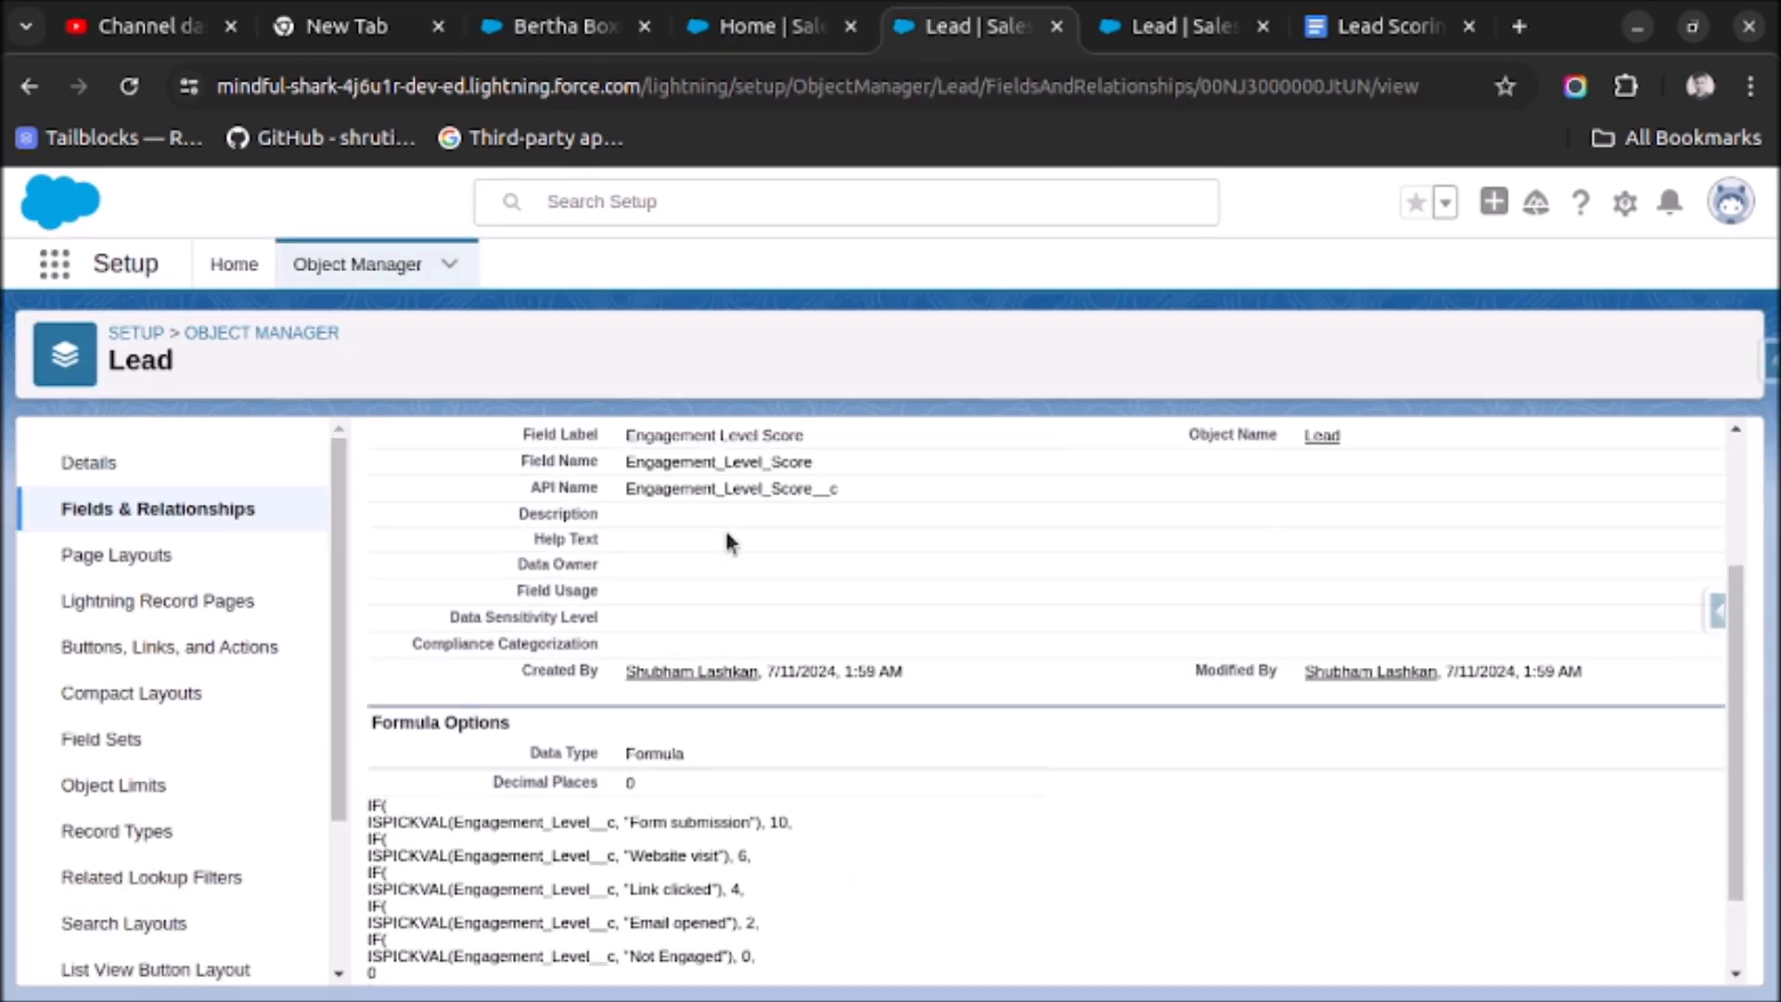
pyautogui.click(815, 579)
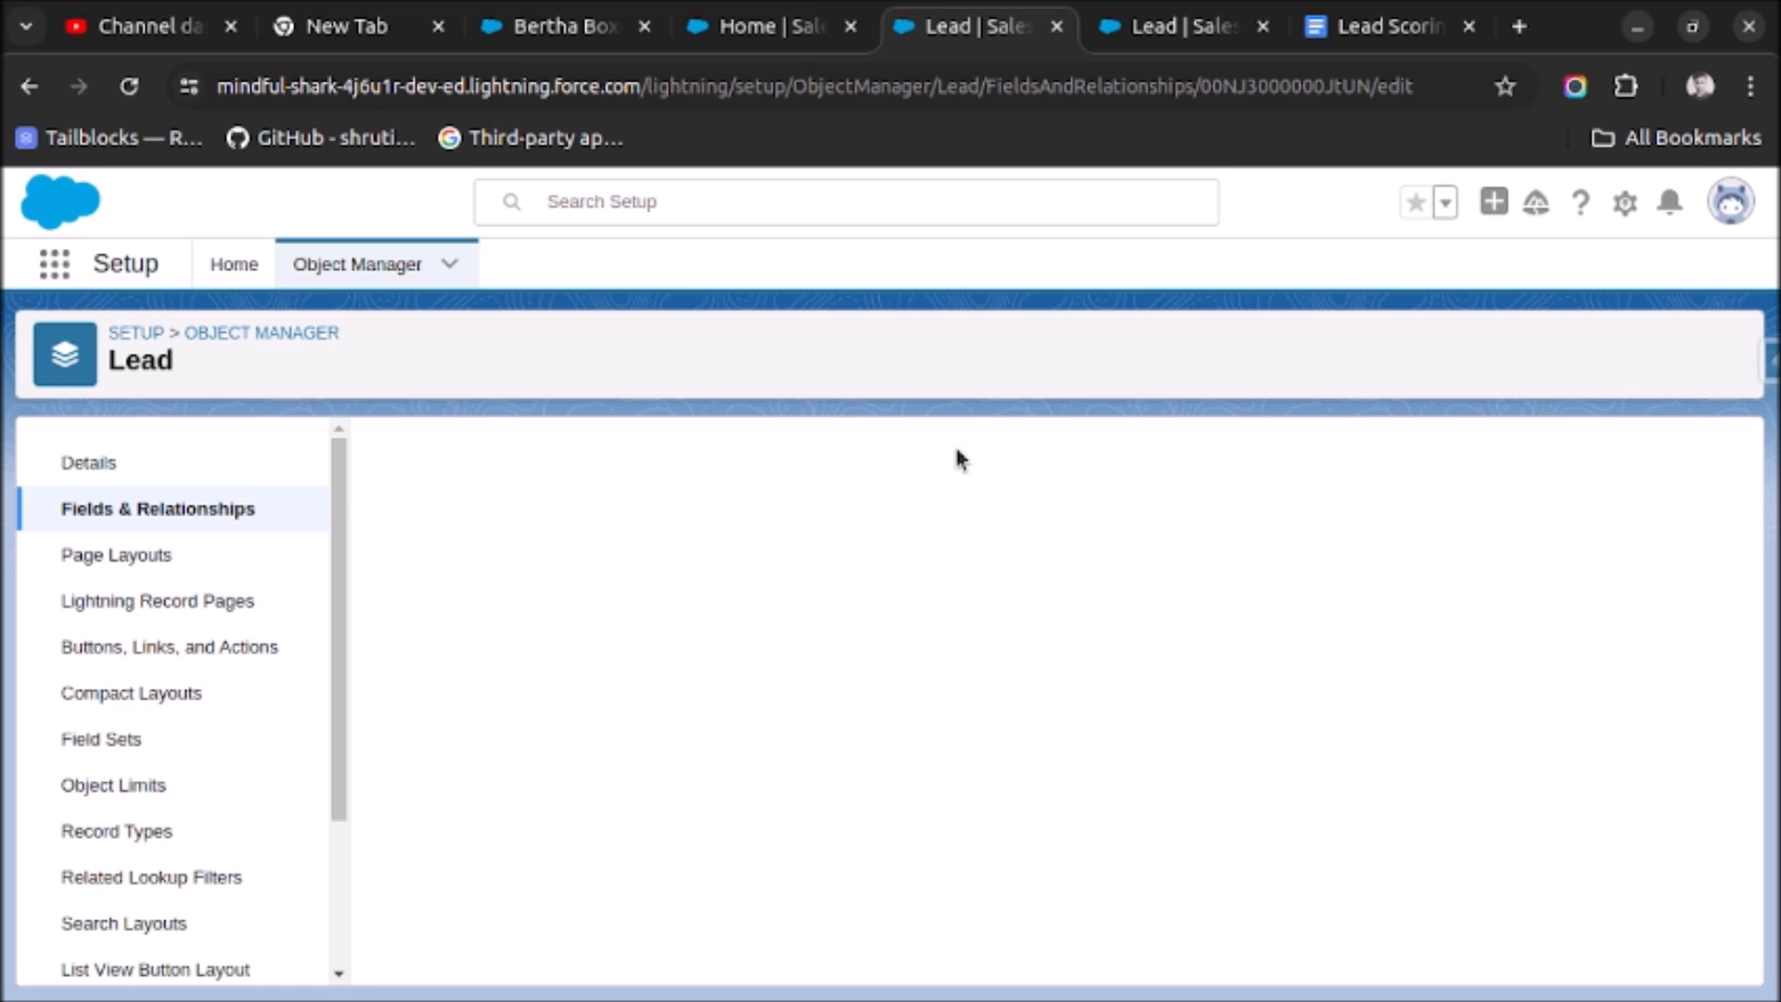
pyautogui.scroll(-12, 839, 649)
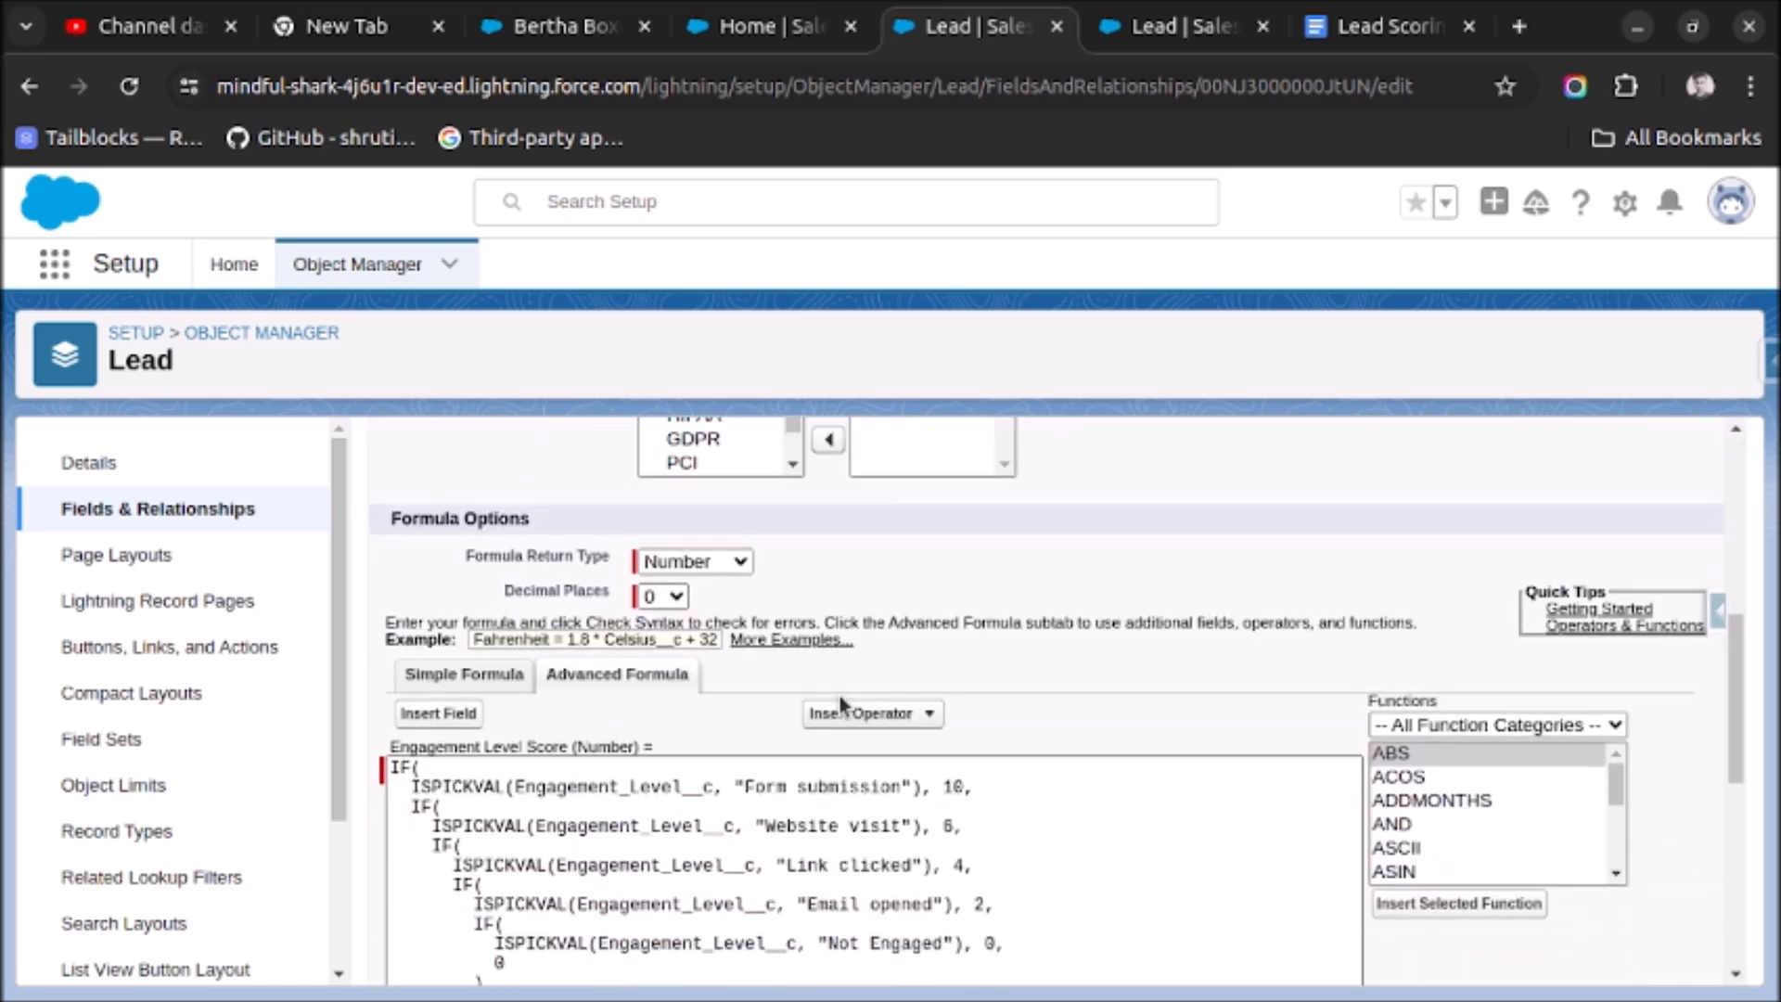
pyautogui.scroll(4, 844, 699)
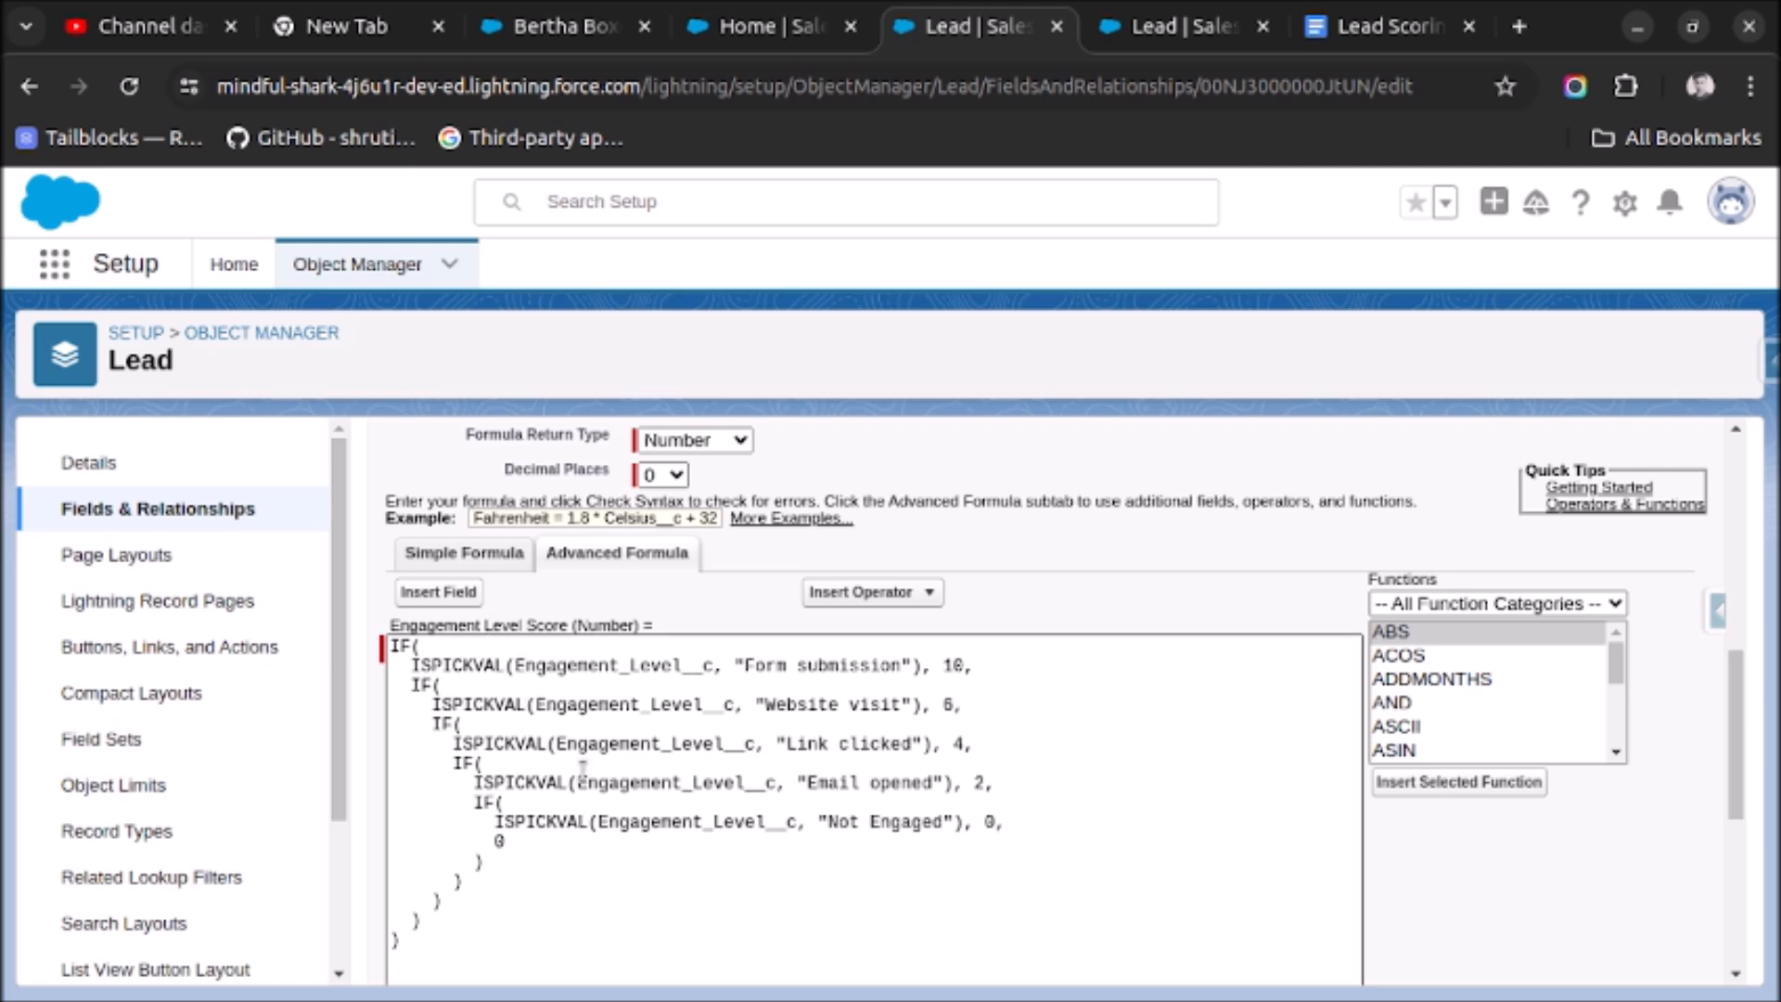
# Step: Examine the nested IF formula's engagement points and its fallback value, and cancel the field edit
pyautogui.click(527, 848)
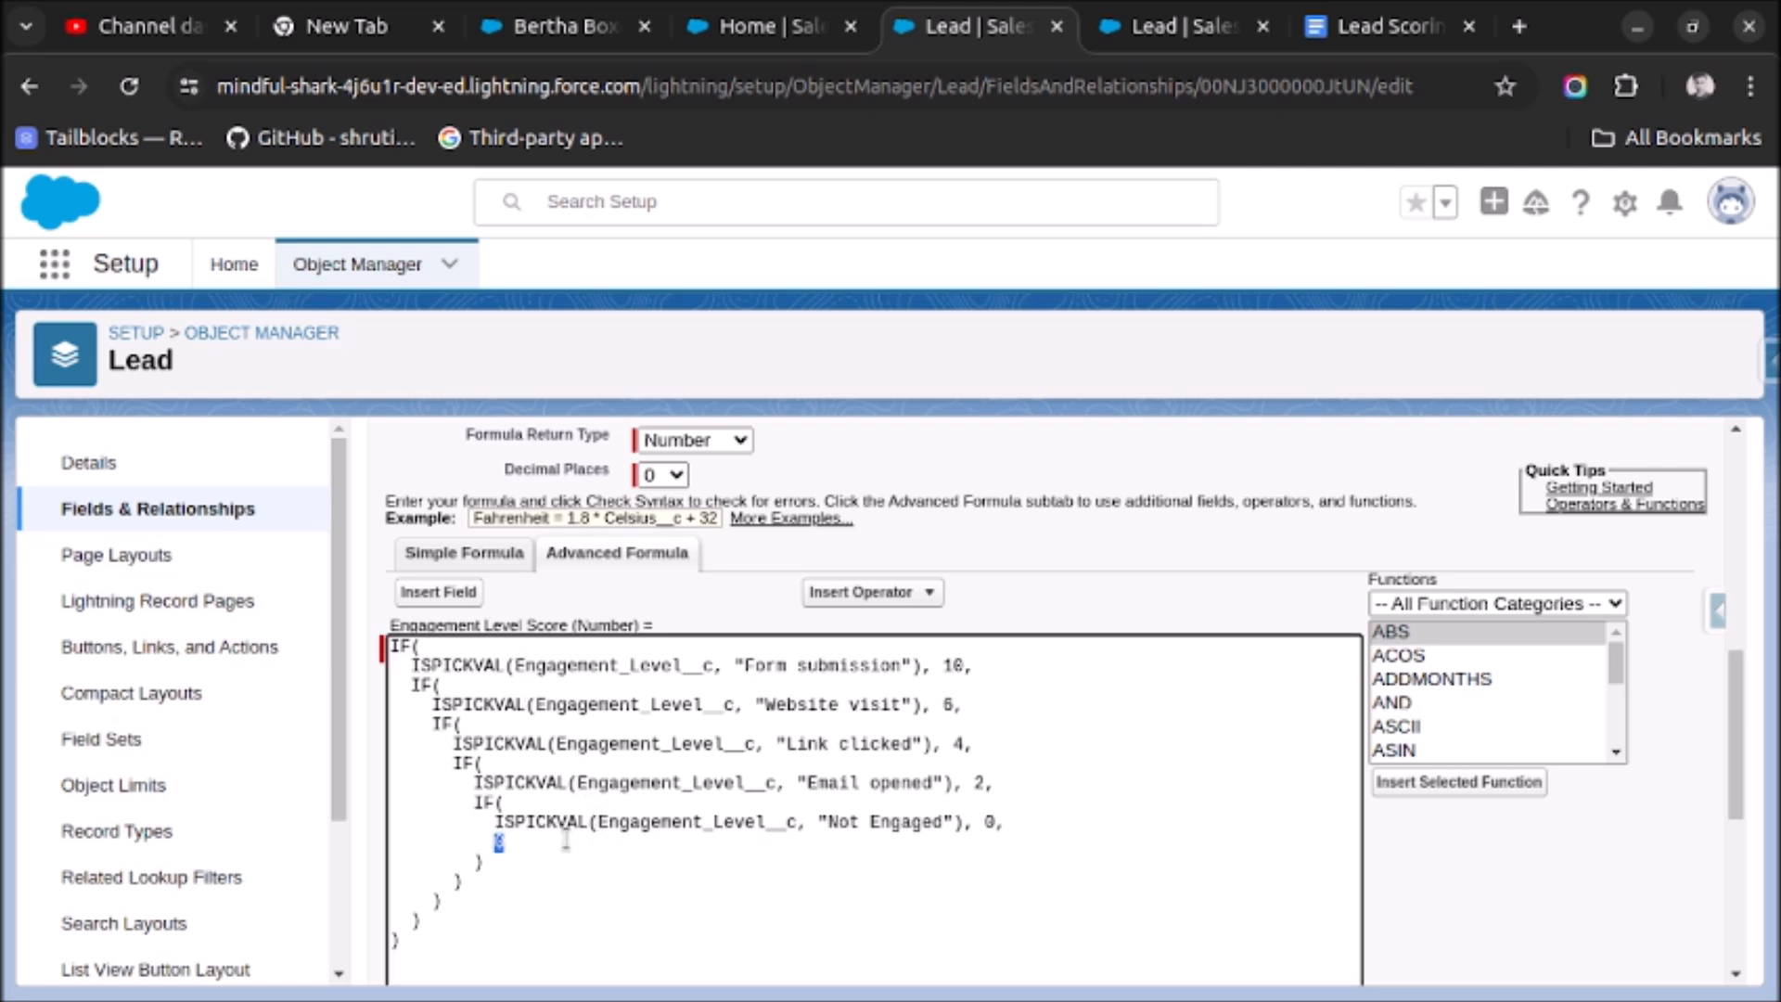
pyautogui.scroll(4, 798, 609)
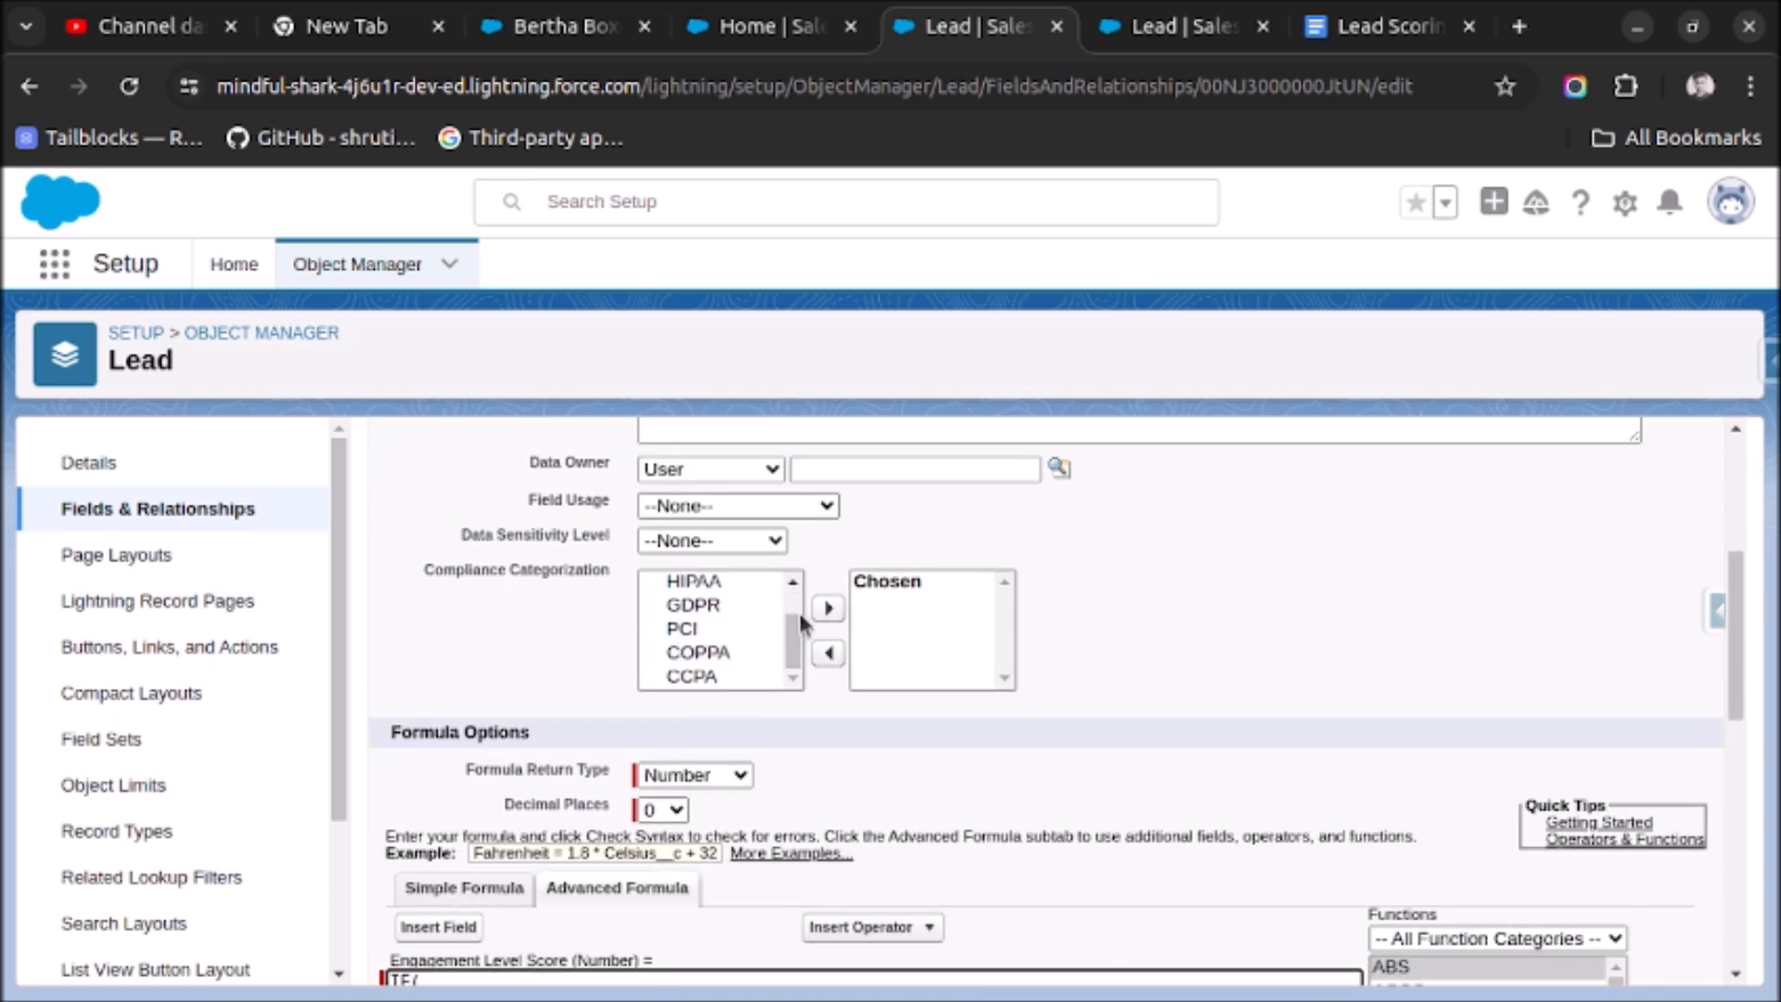
pyautogui.scroll(-3, 803, 624)
pyautogui.scroll(6, 881, 603)
pyautogui.click(969, 534)
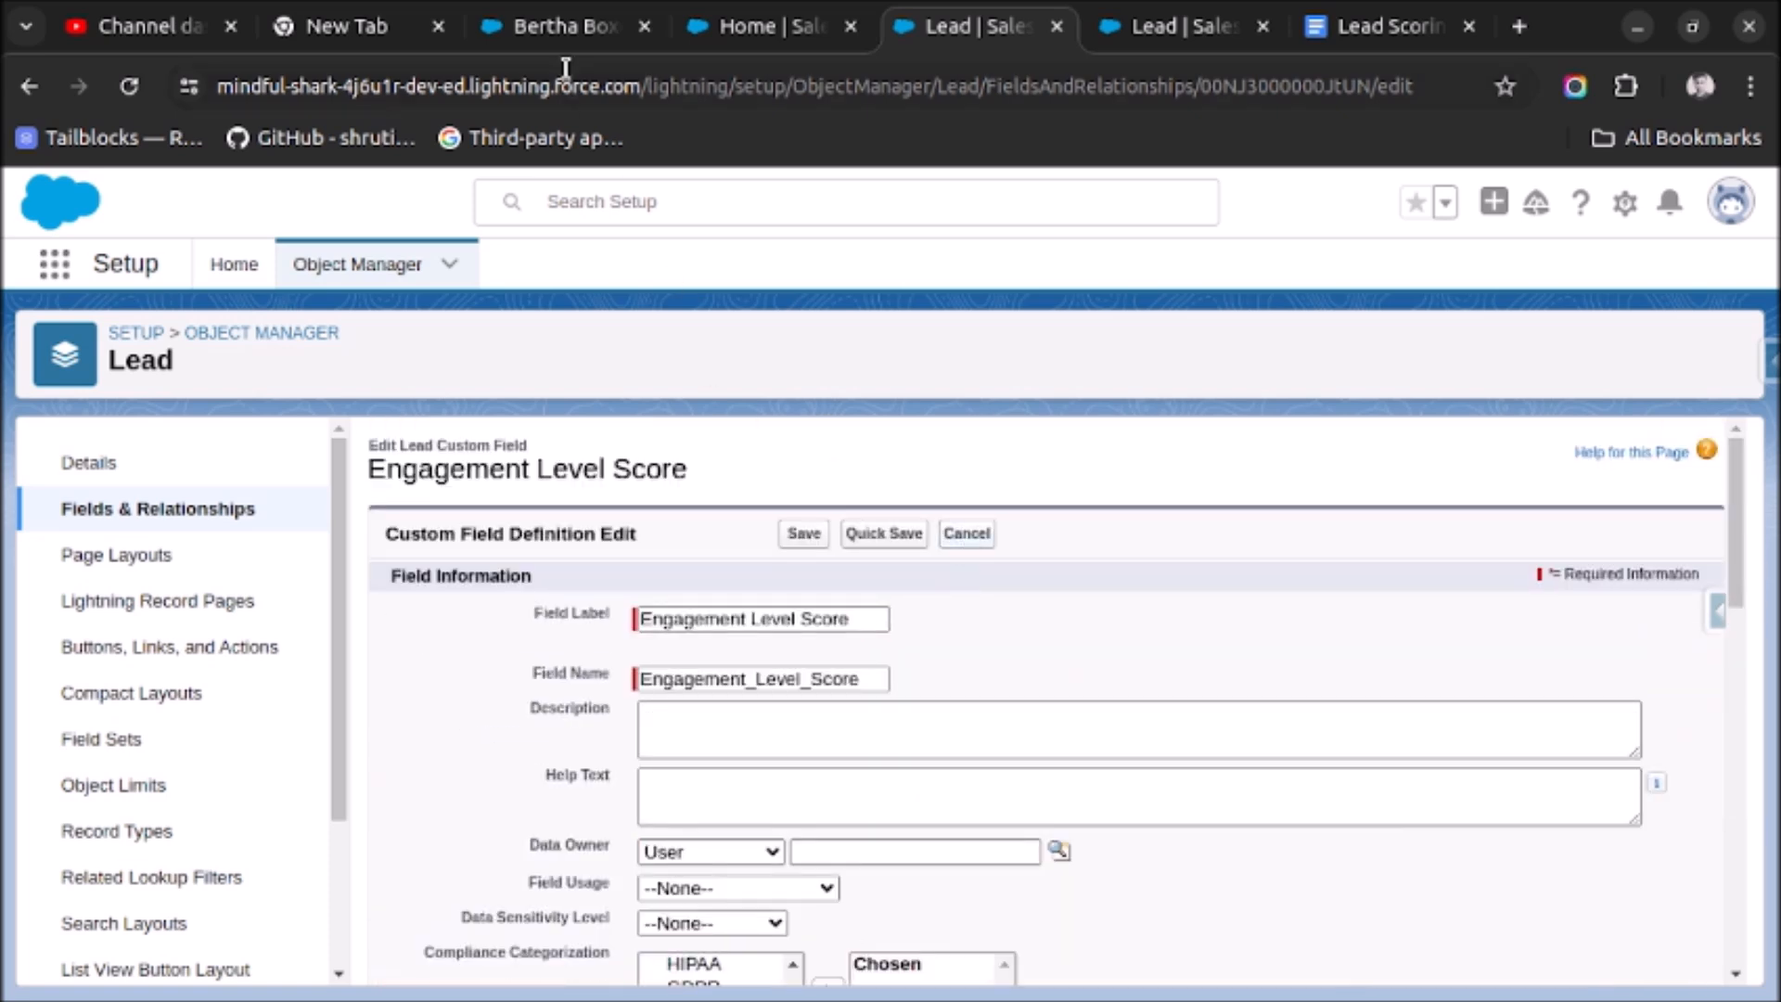
# Step: On the lead record, set Engagement Level to Email opened and save
pyautogui.click(553, 34)
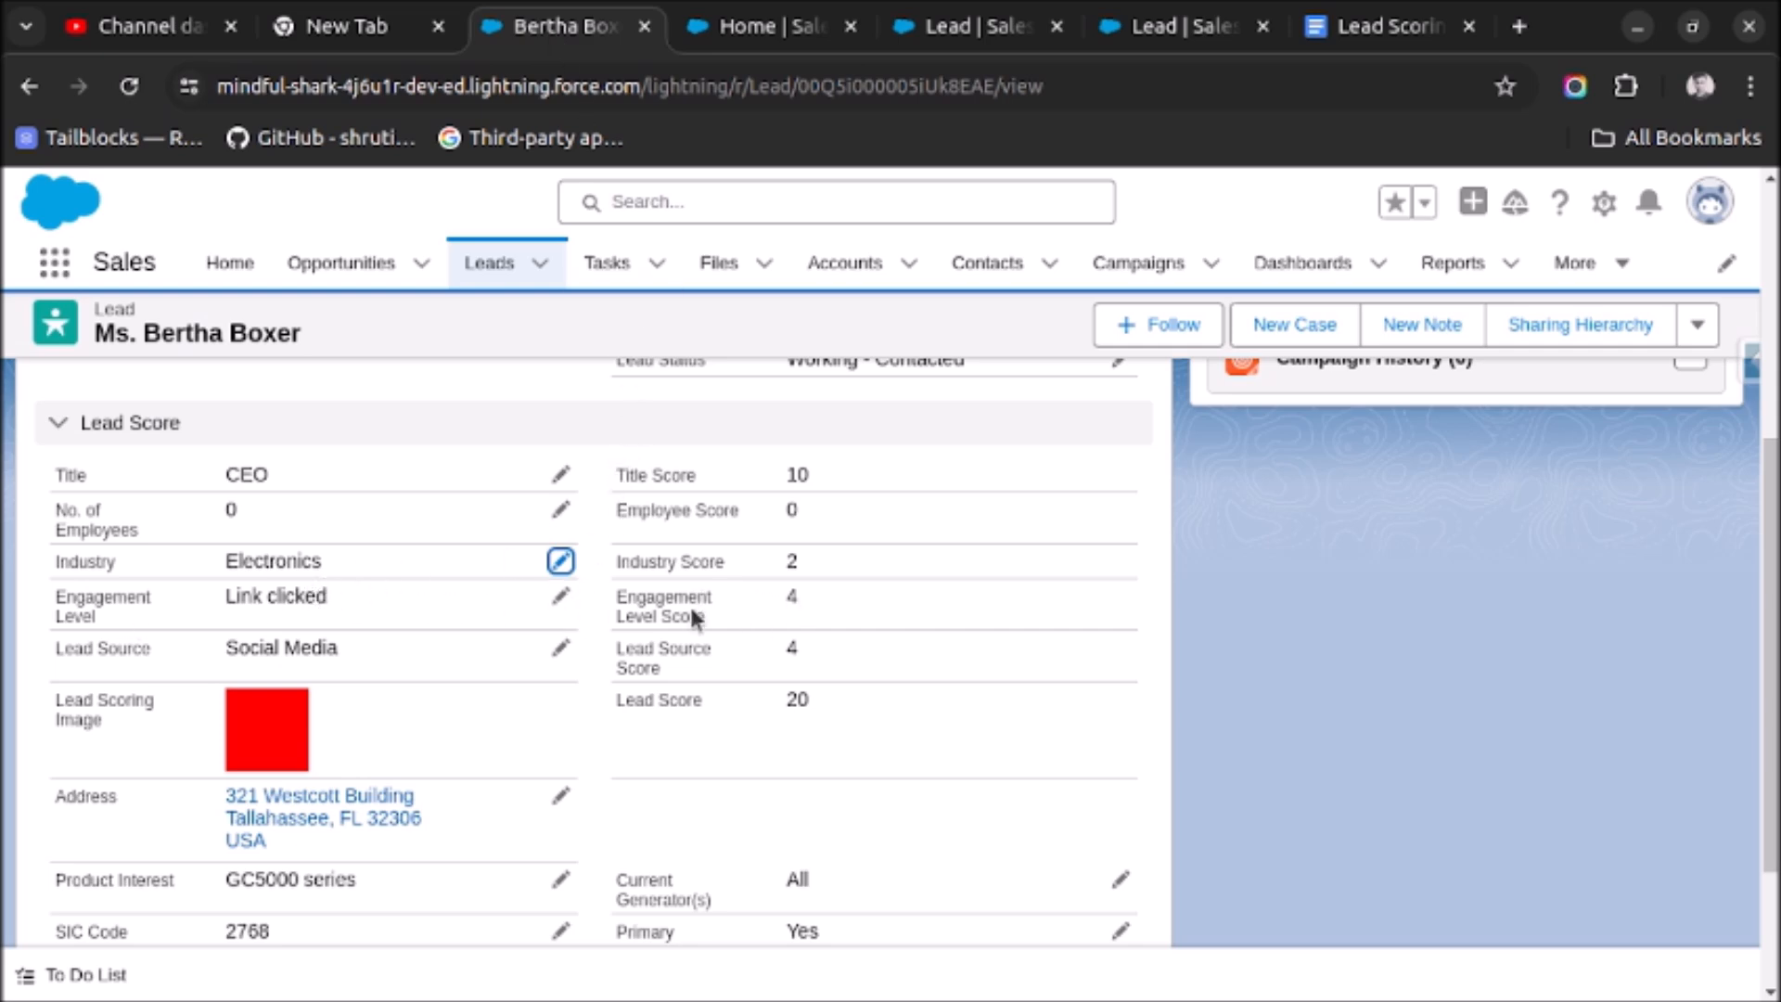
pyautogui.click(560, 598)
pyautogui.click(469, 570)
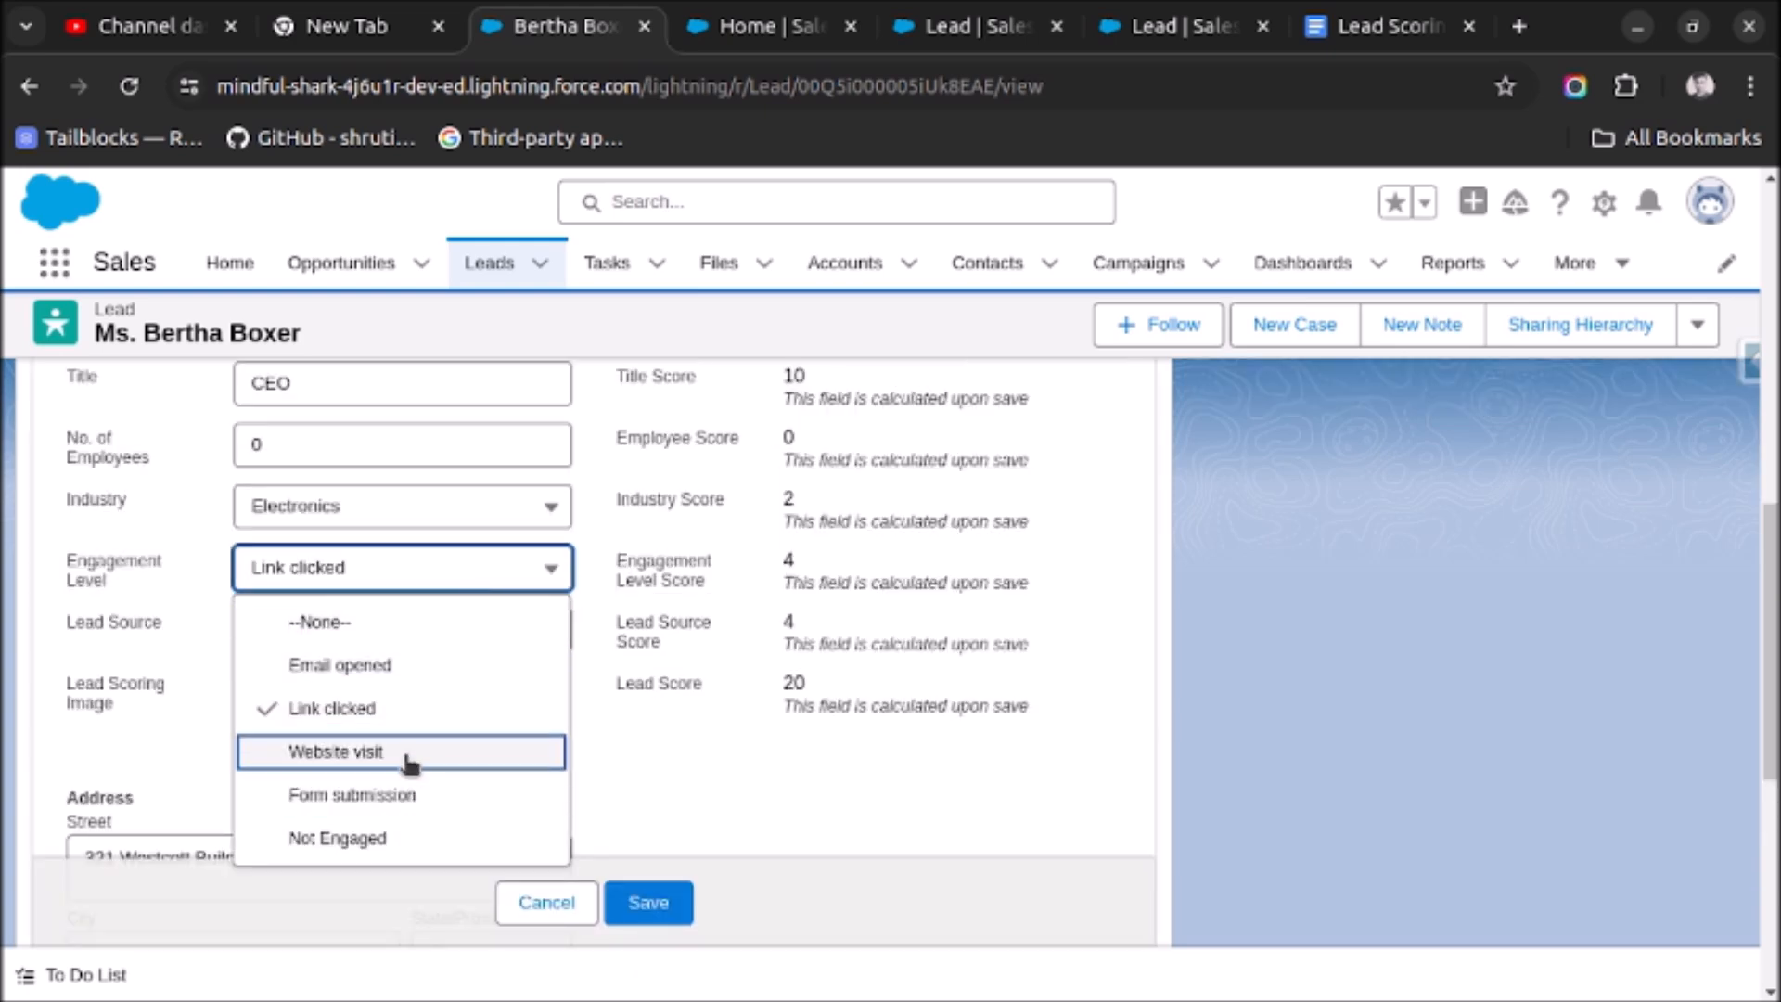
pyautogui.click(399, 675)
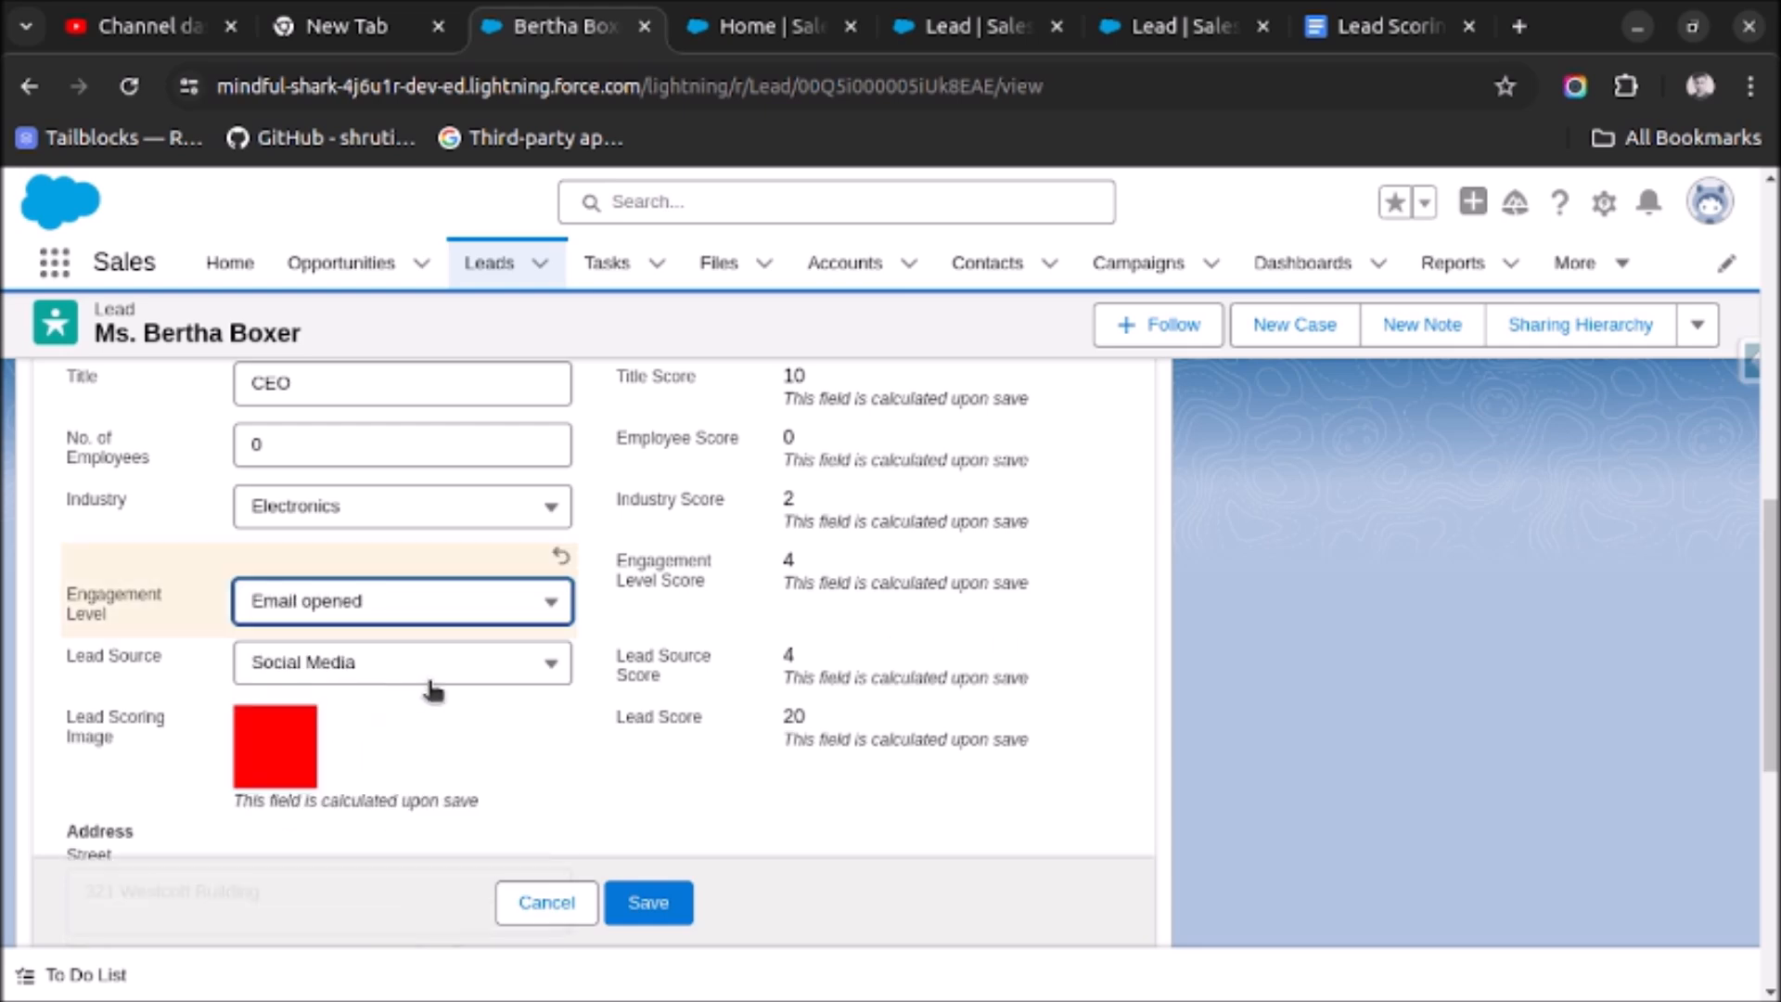
pyautogui.click(653, 900)
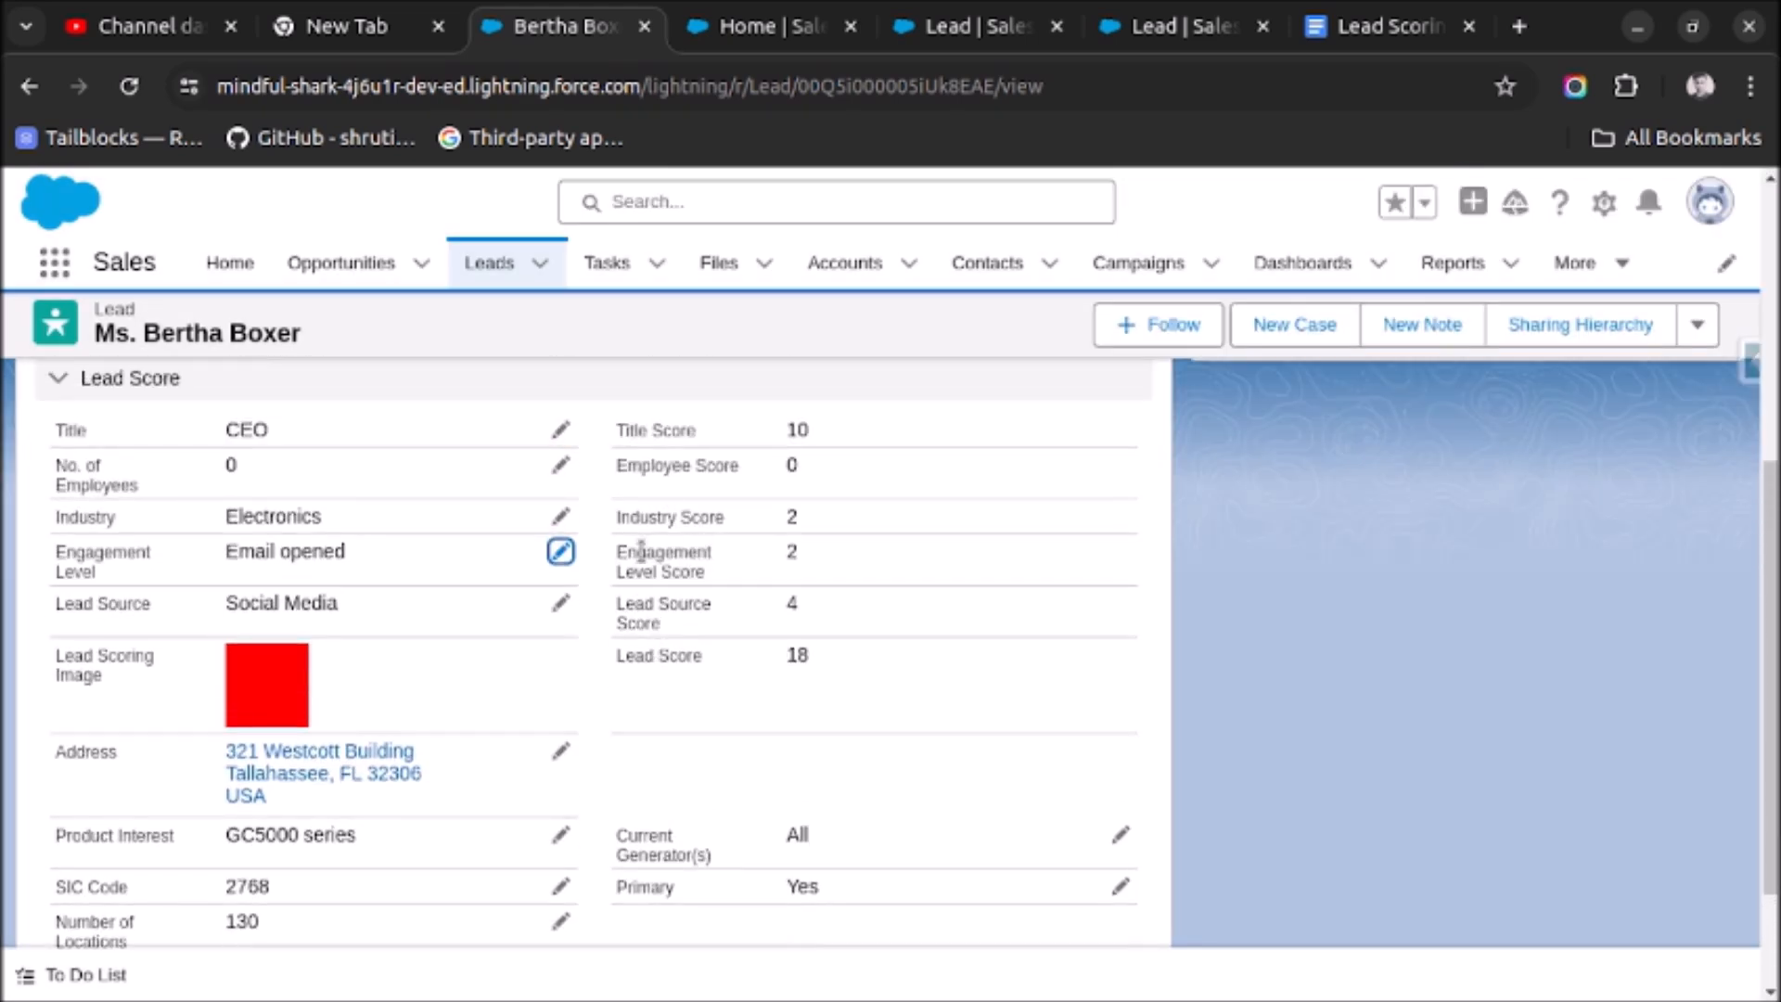
# Step: Set the lead's Engagement Level to Website visit and save the record
pyautogui.click(561, 551)
pyautogui.click(479, 540)
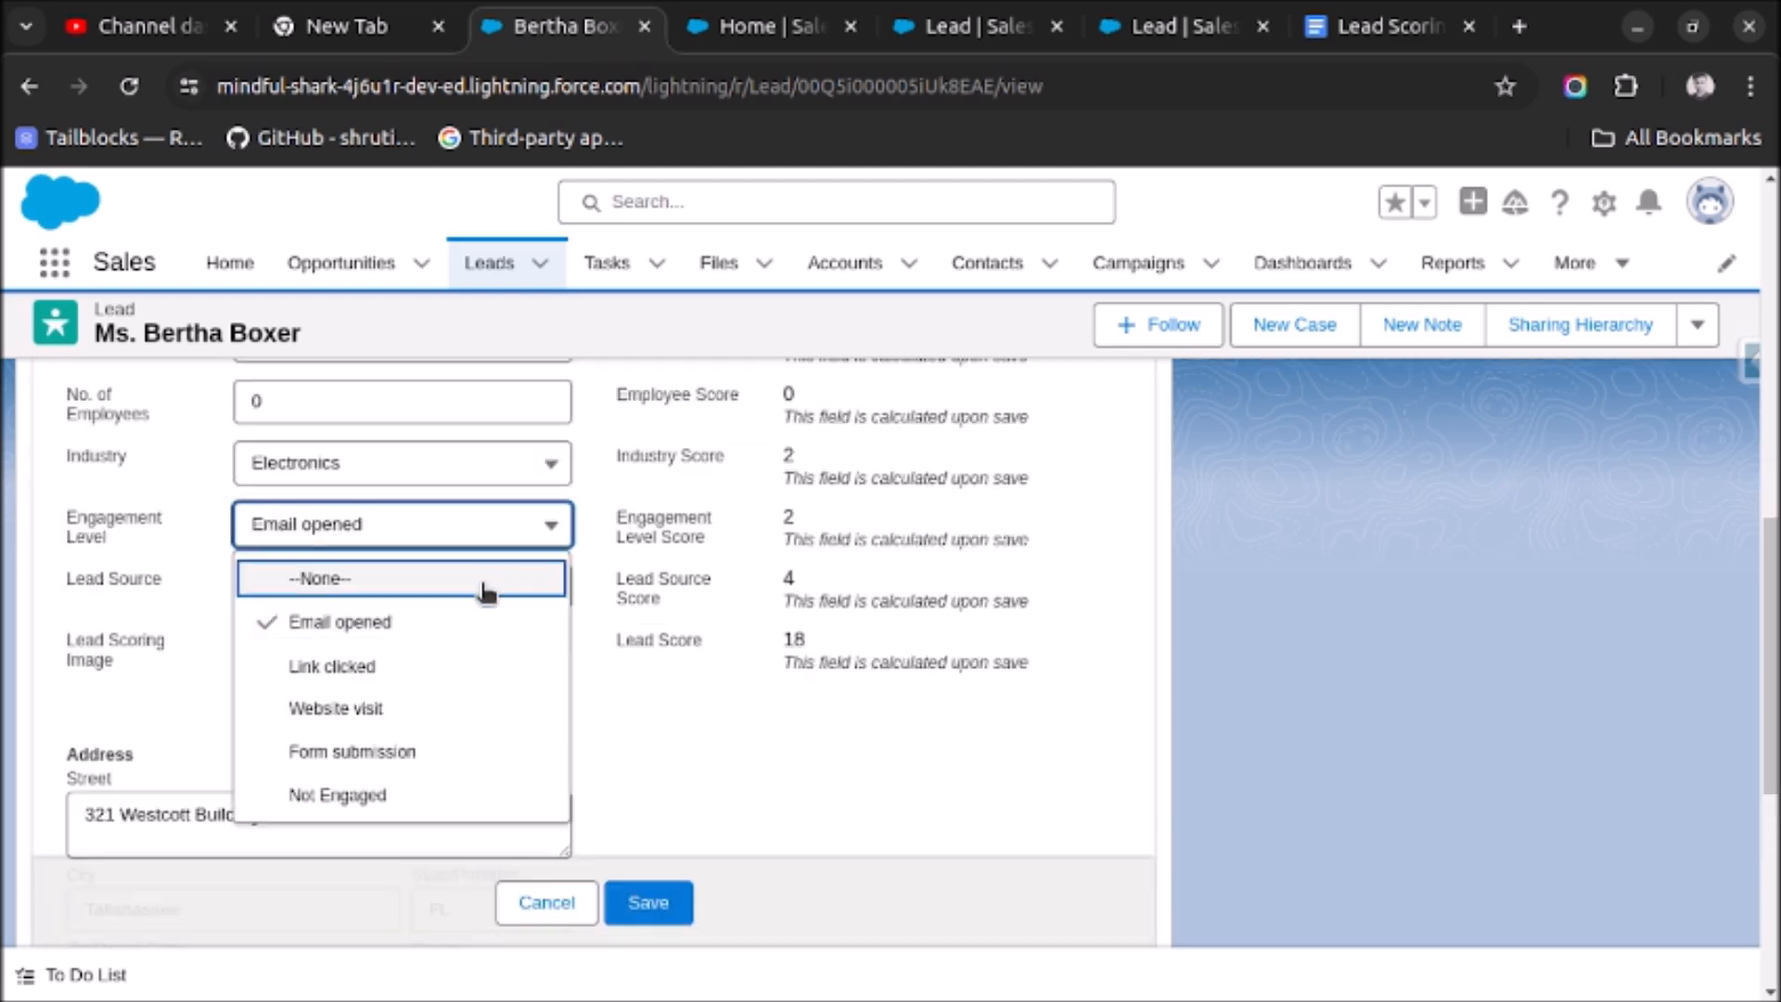
pyautogui.click(442, 713)
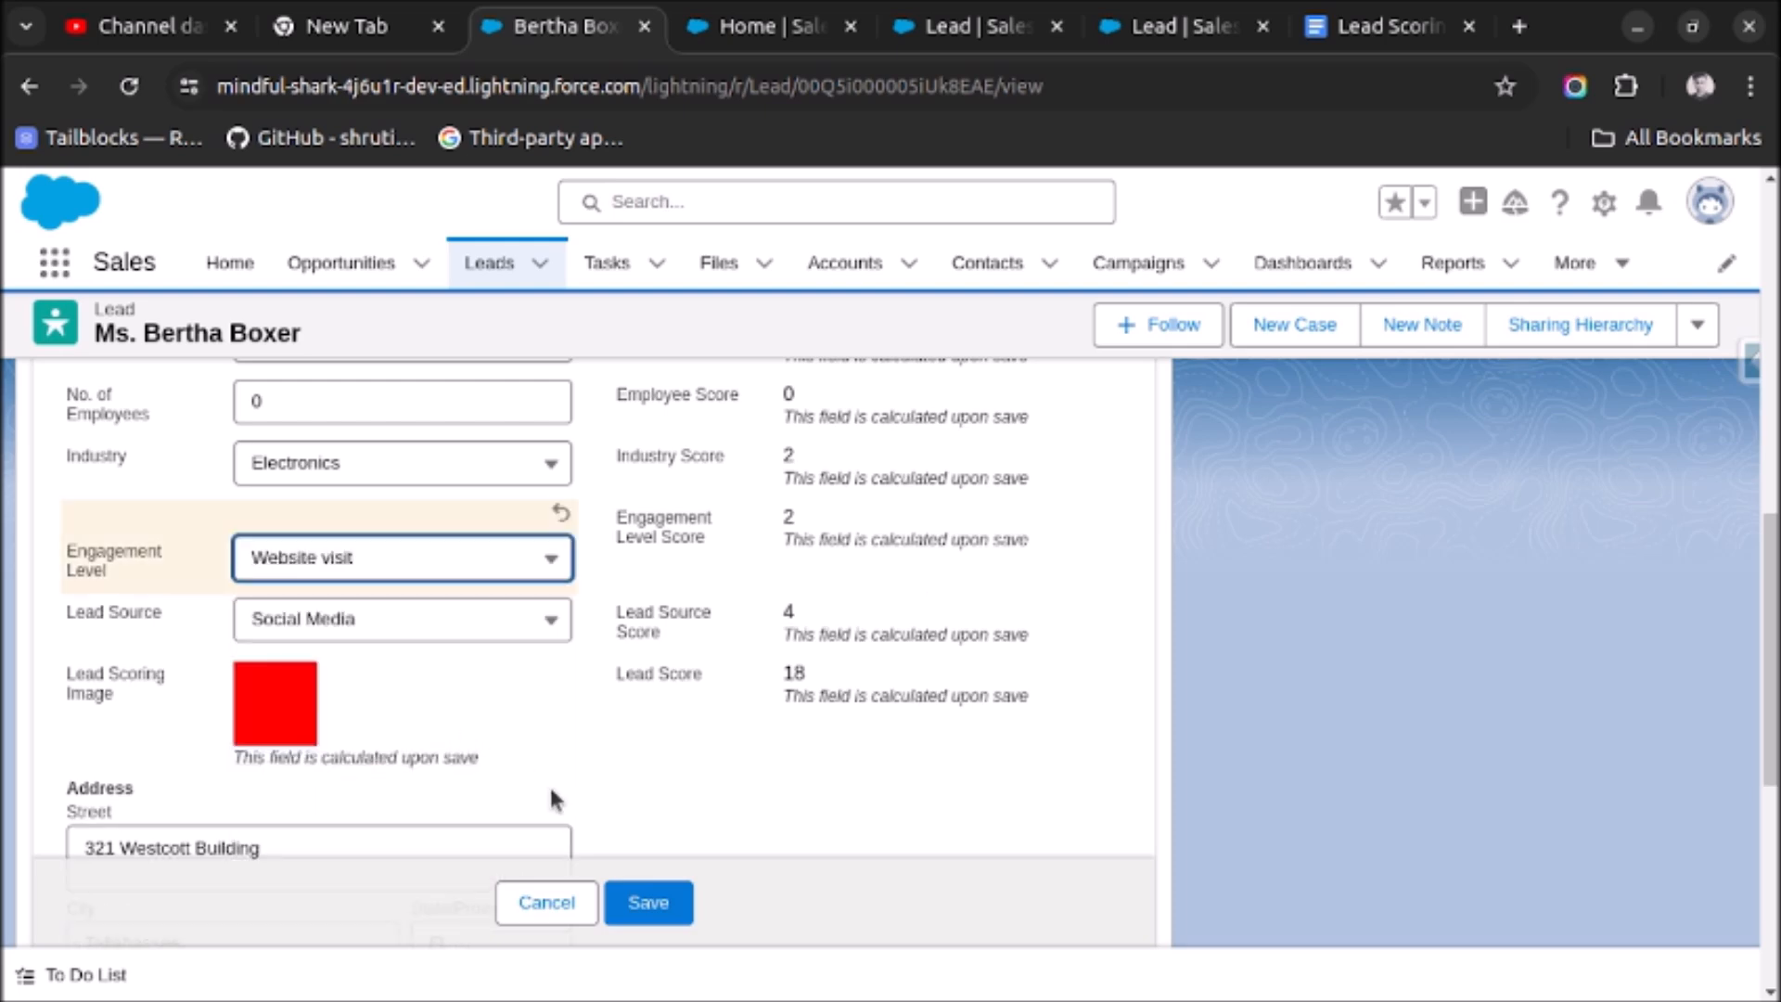
pyautogui.click(647, 905)
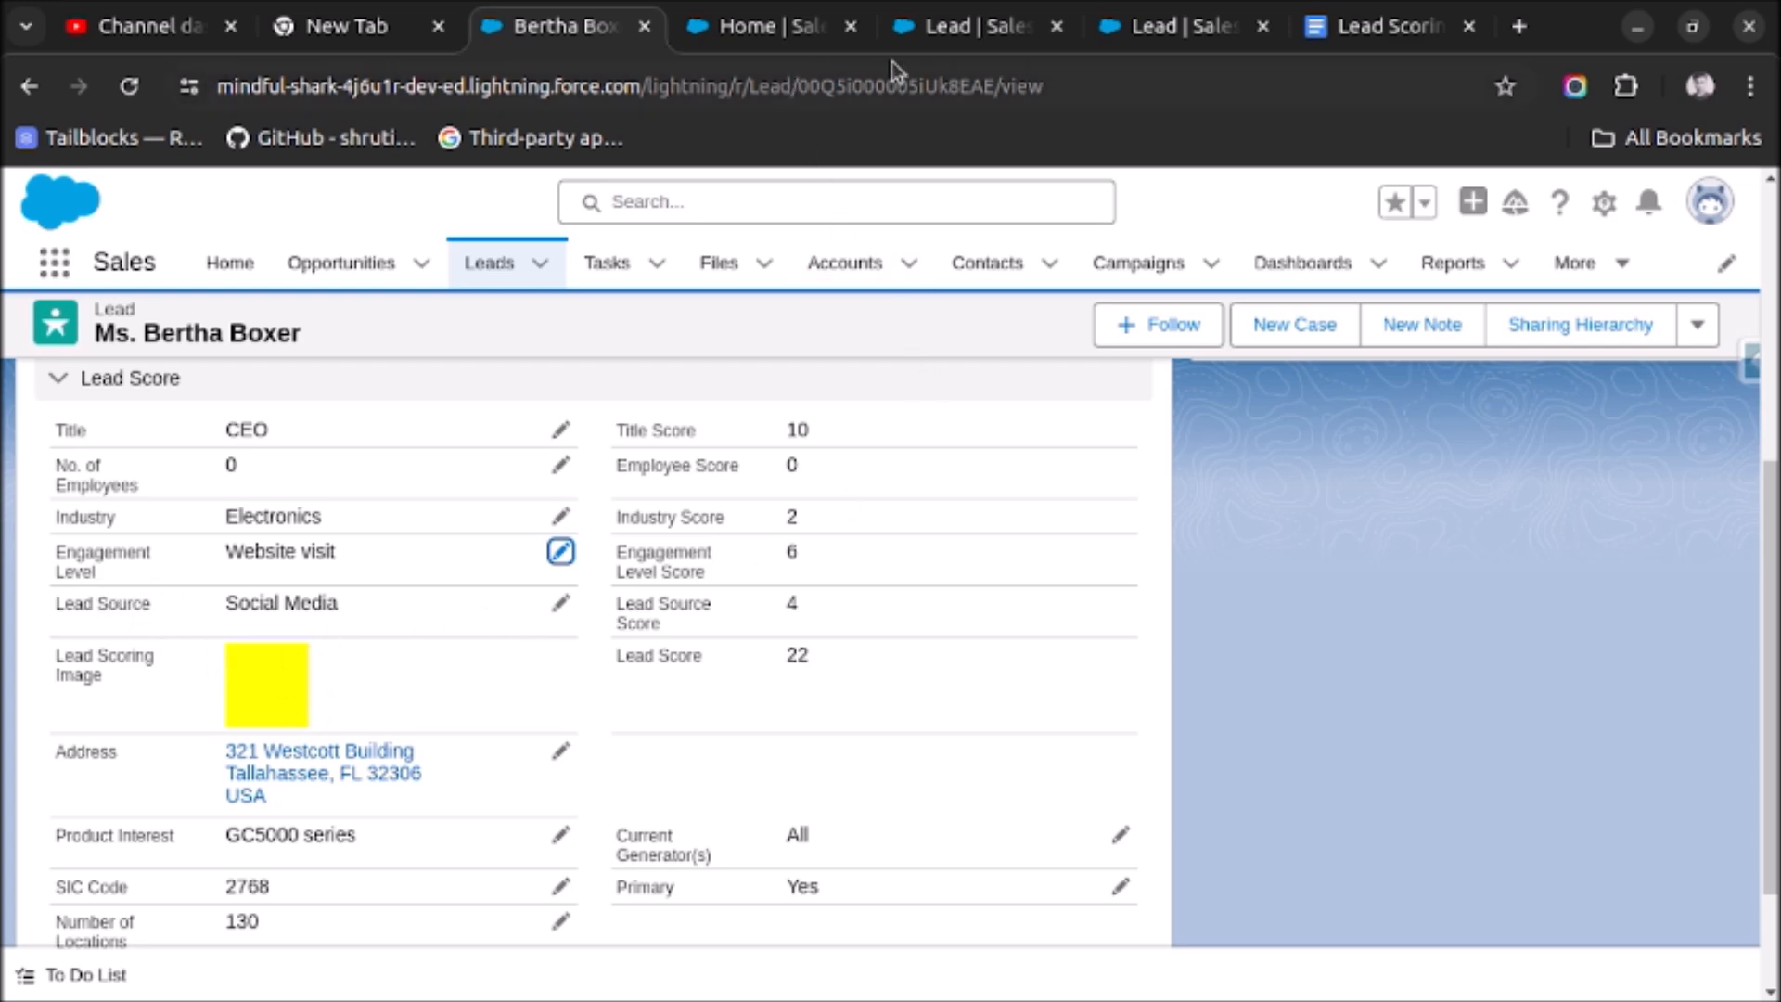
# Step: Search the Lead object's fields for "source" and open the Lead Source Score field to view its formula
pyautogui.click(948, 26)
pyautogui.click(201, 511)
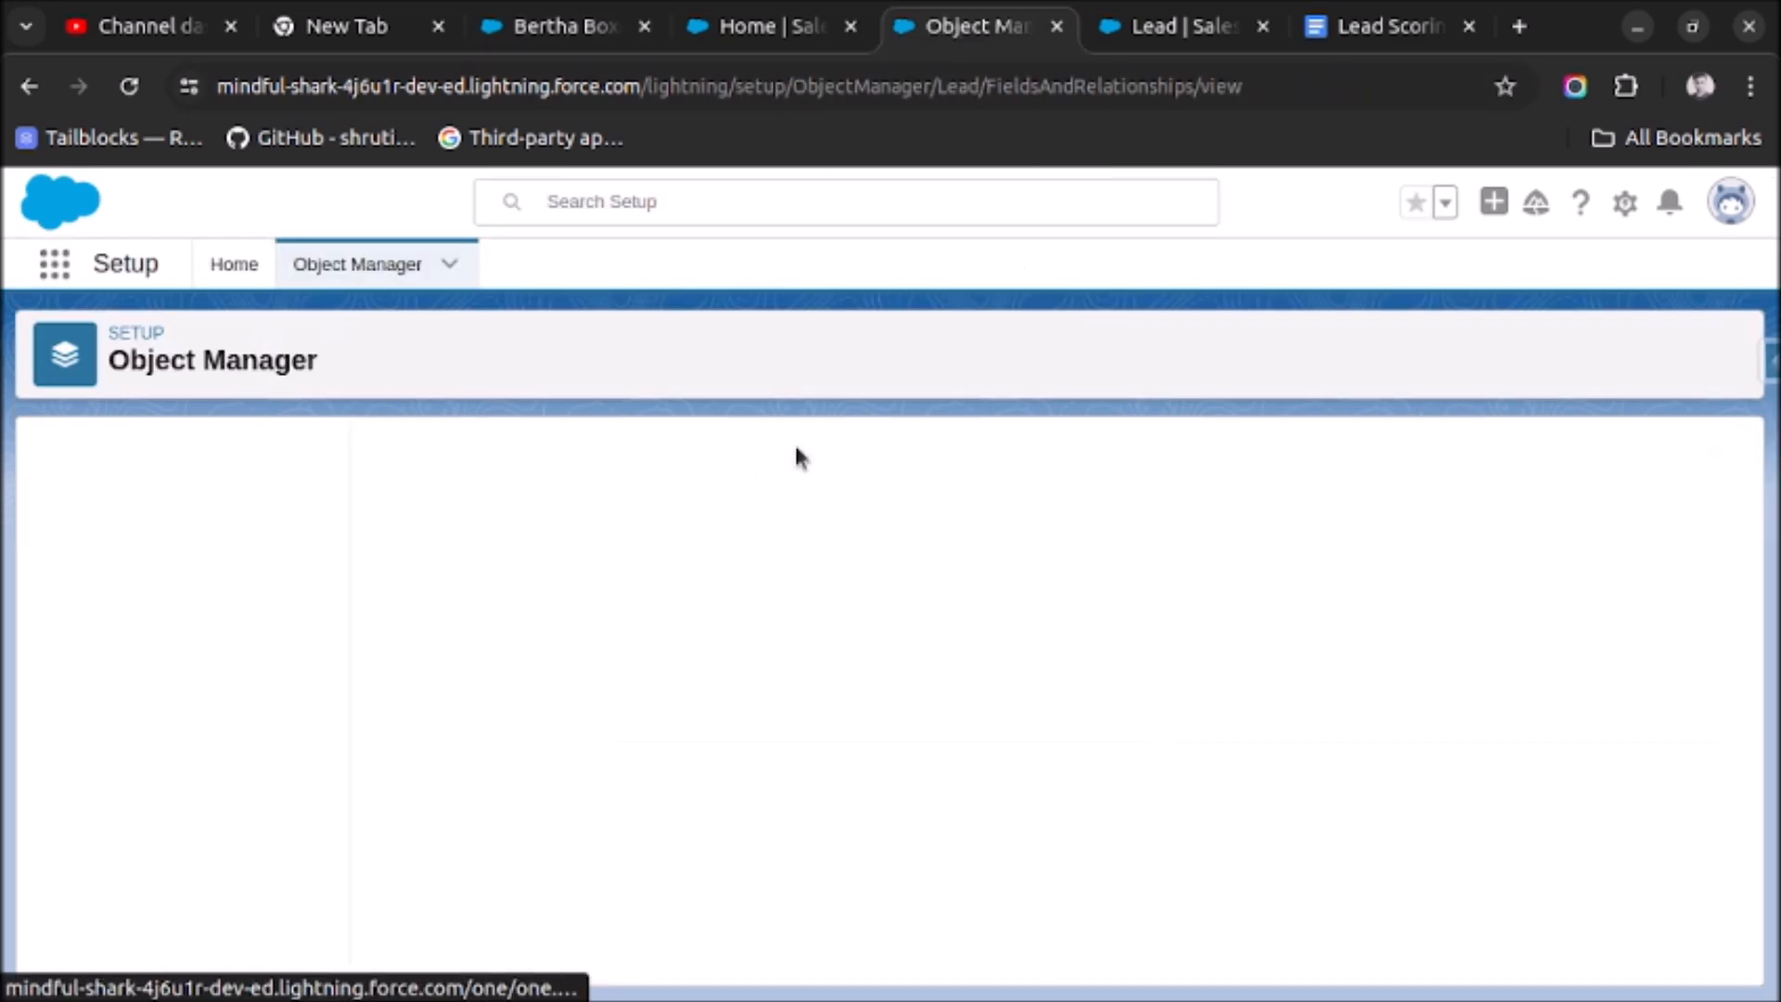
pyautogui.click(813, 451)
pyautogui.write('source')
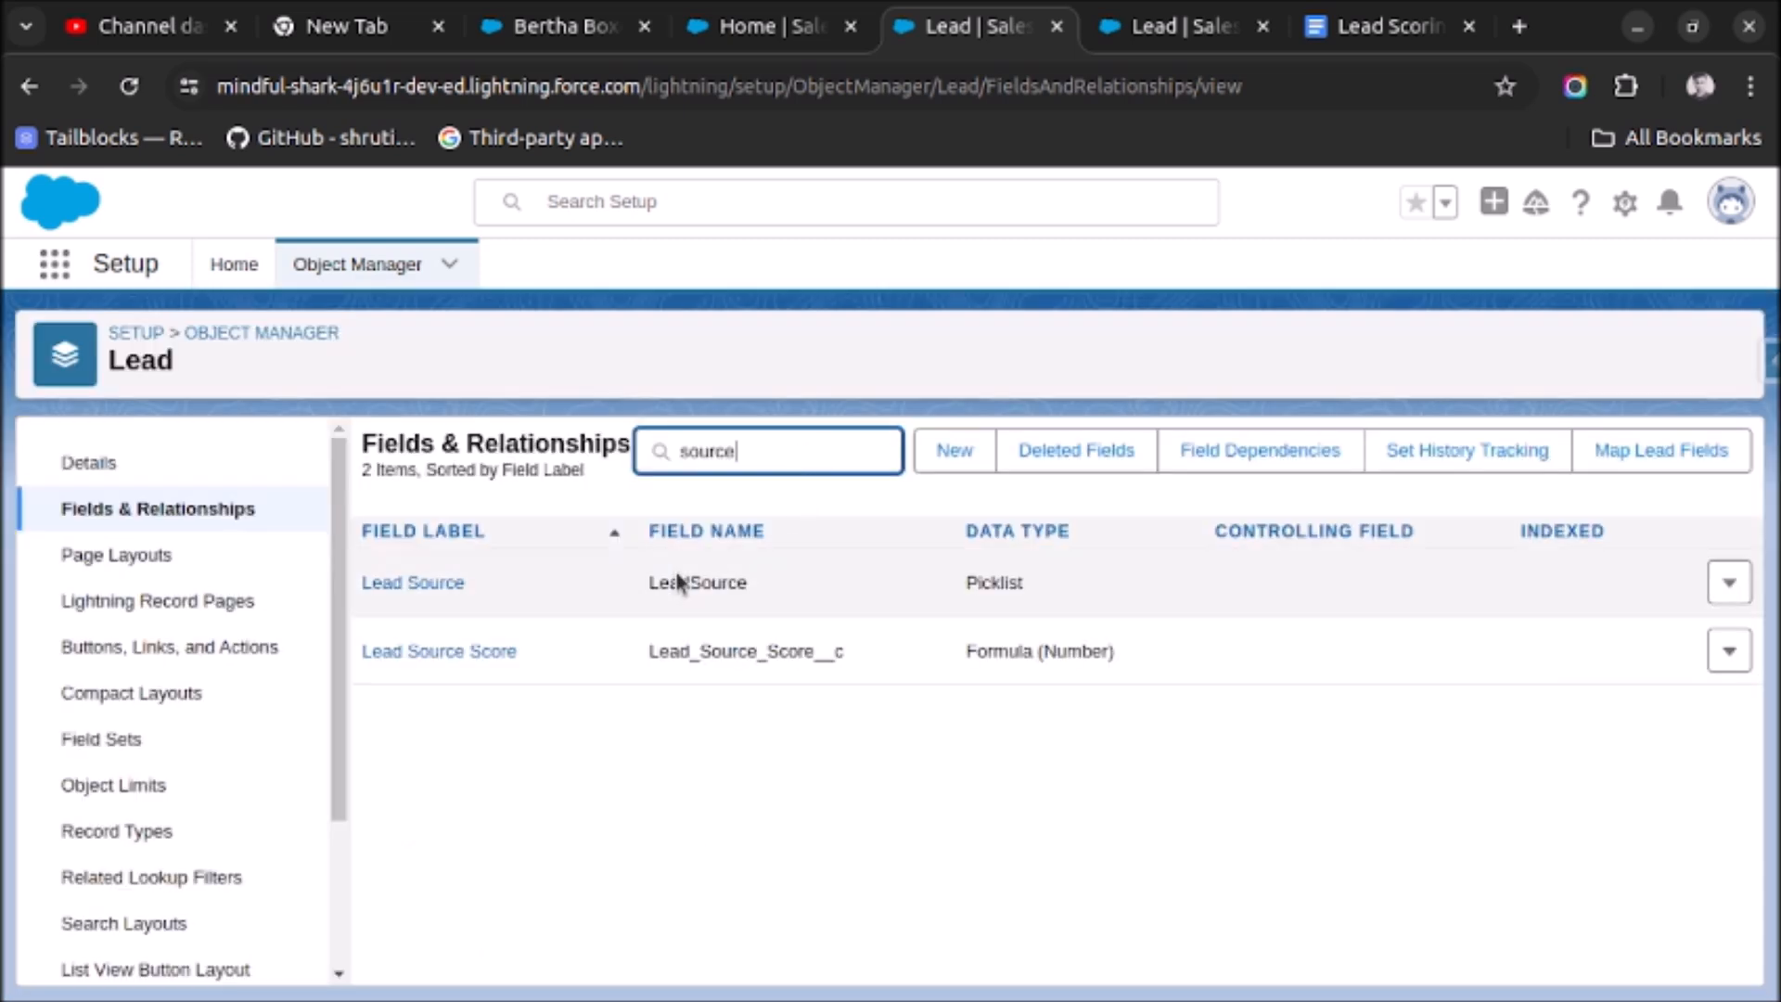
pyautogui.click(419, 652)
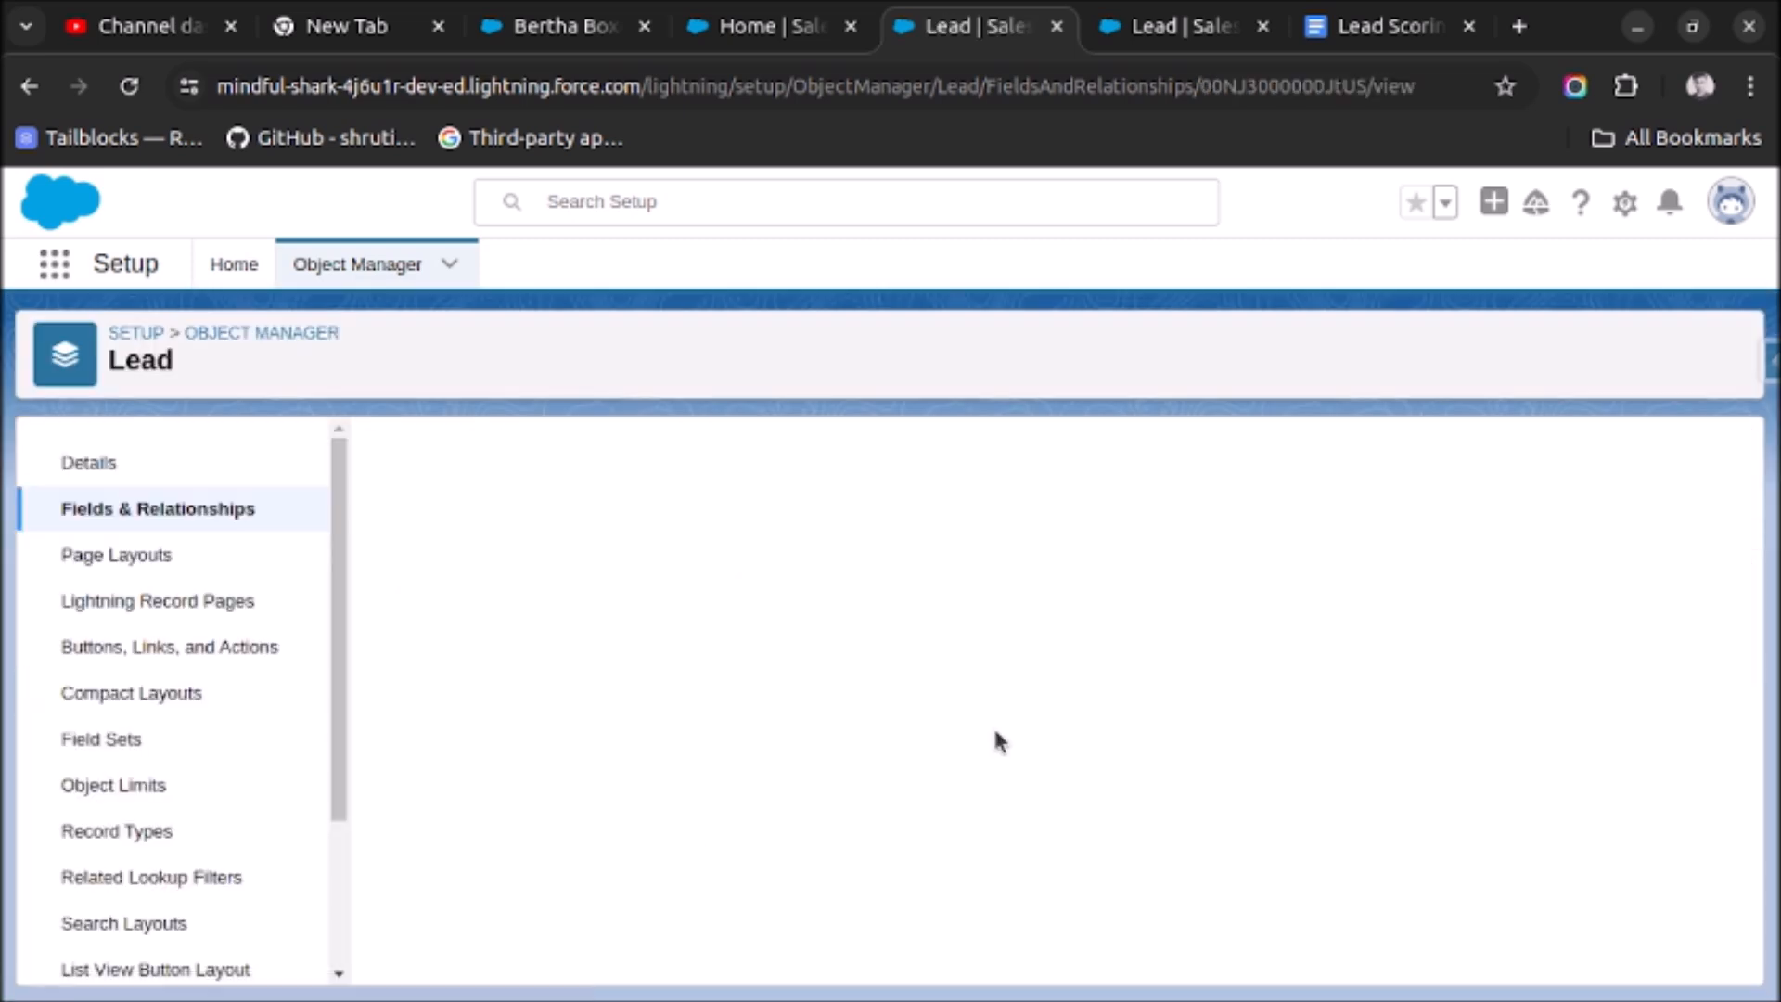
pyautogui.scroll(-3, 761, 625)
pyautogui.scroll(3, 767, 649)
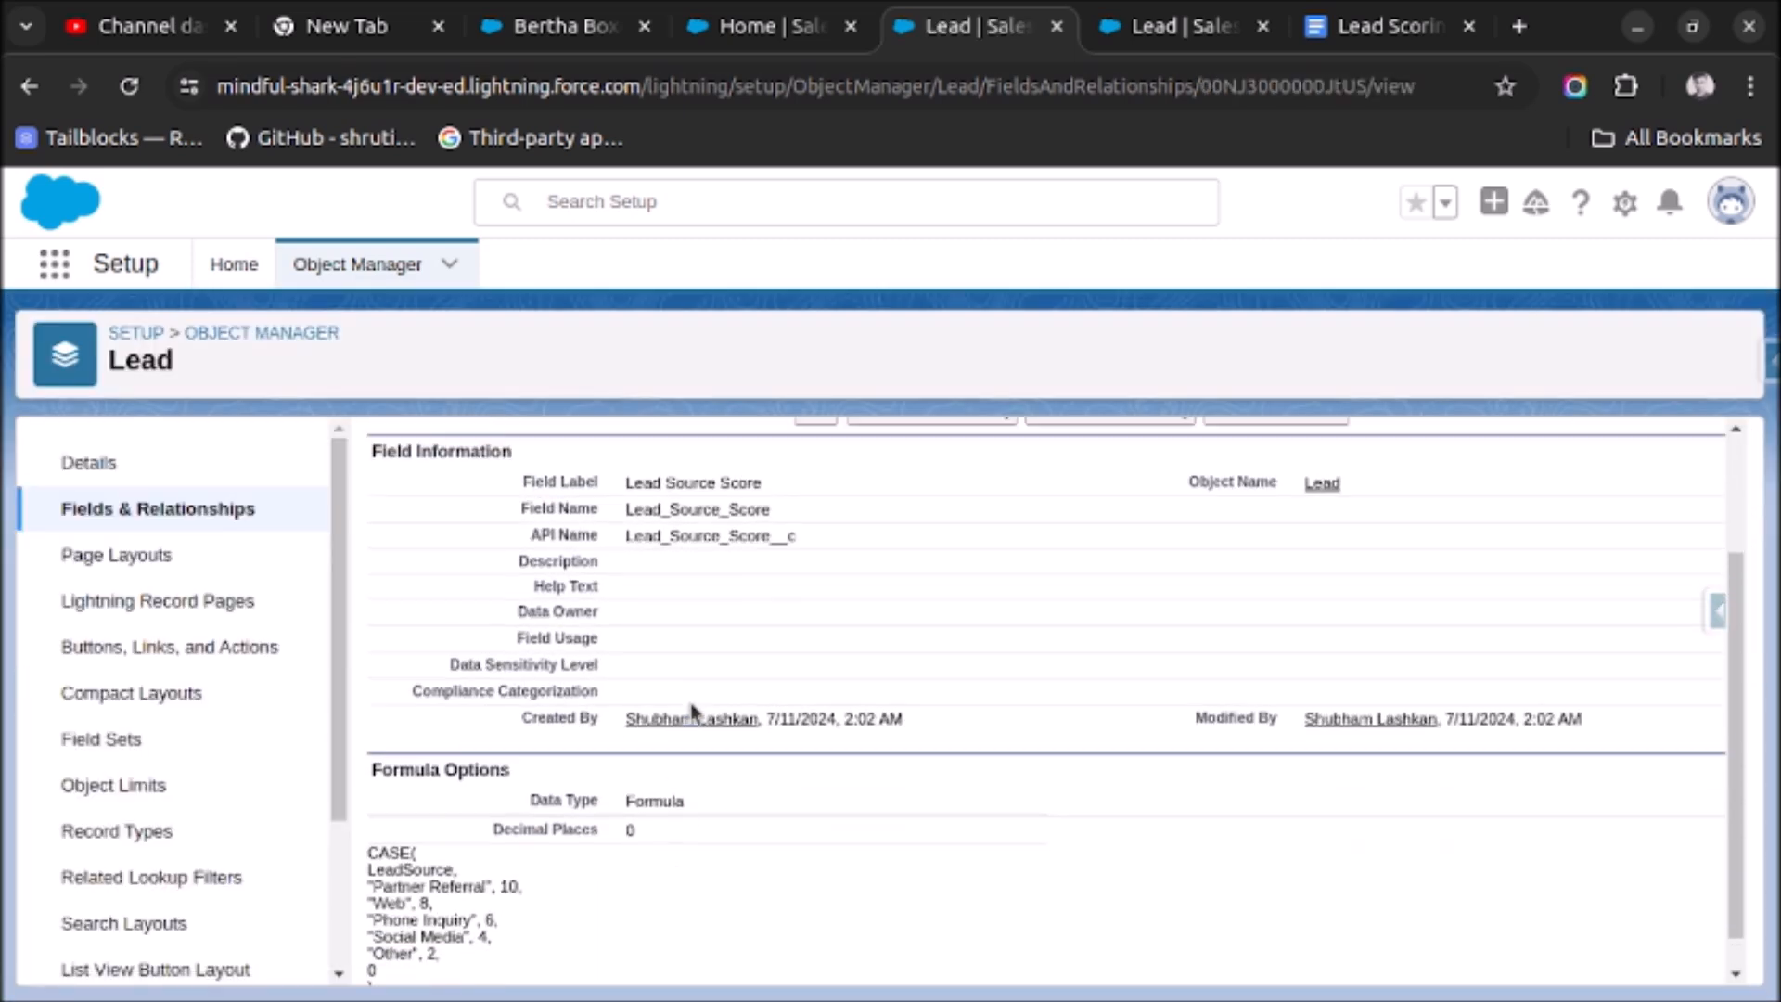
# Step: Examine the Lead Source Score field's CASE formula in its edit form, cancel the edit, and return to the lead record
pyautogui.click(817, 580)
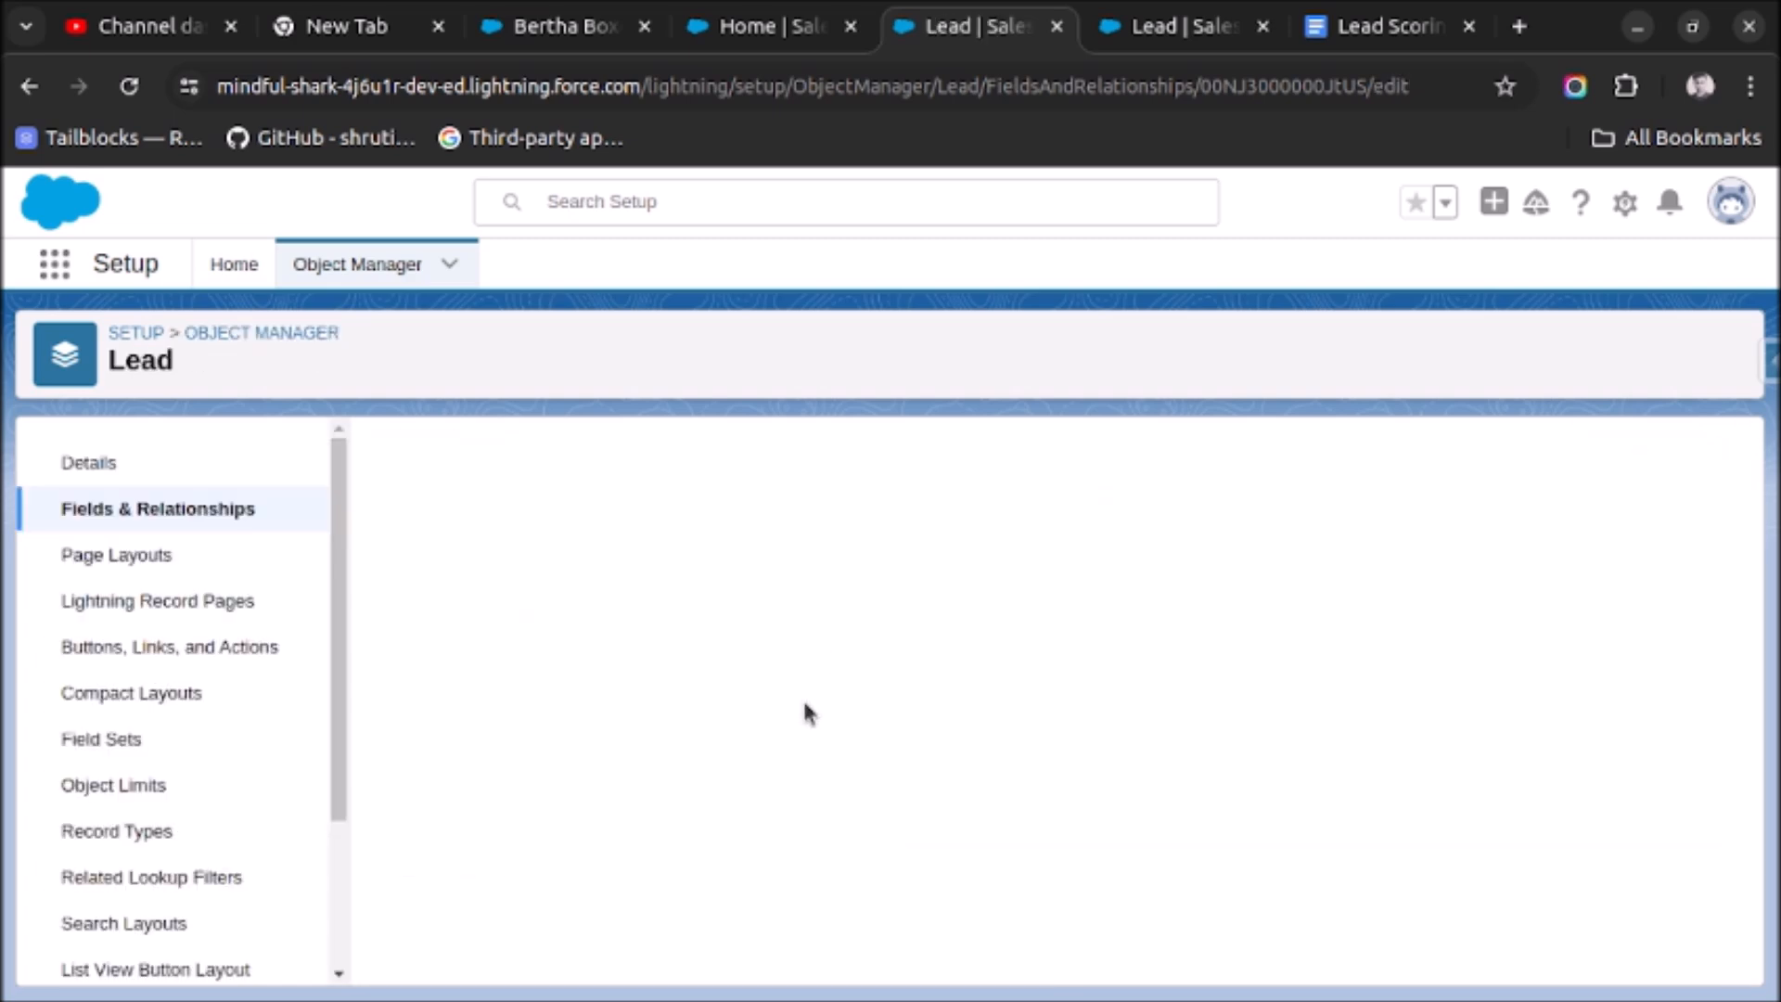
pyautogui.scroll(-8, 779, 676)
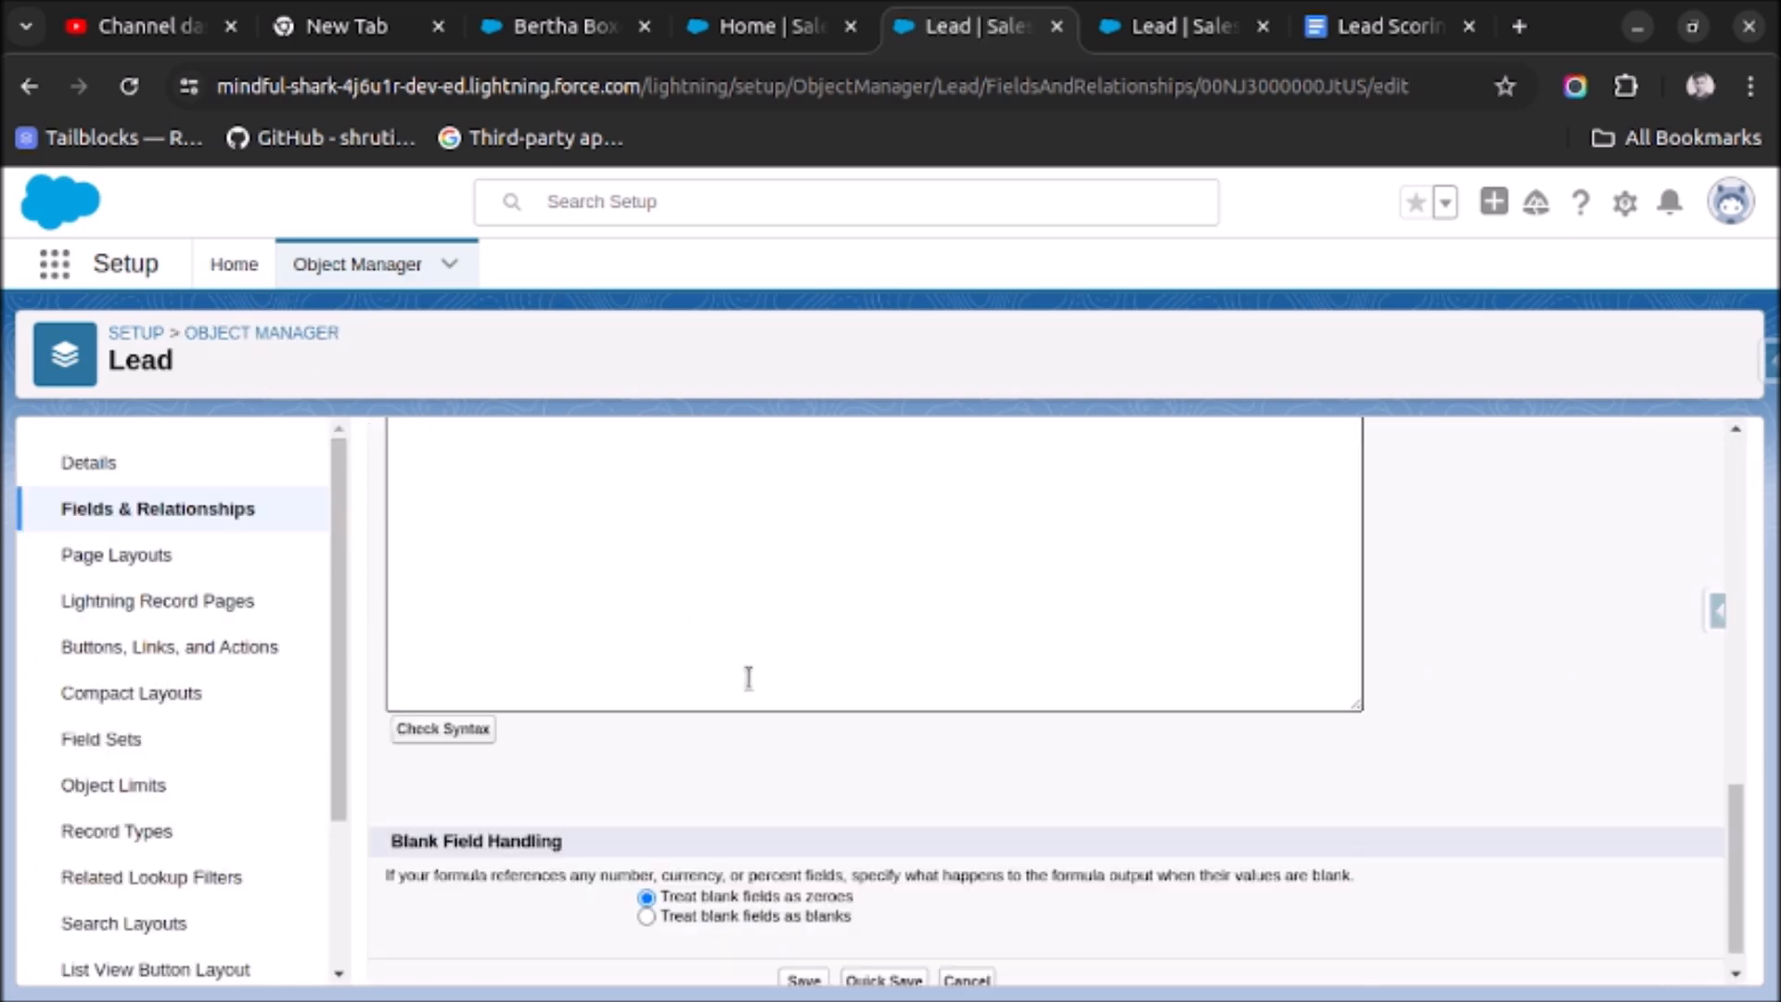
pyautogui.scroll(5, 748, 677)
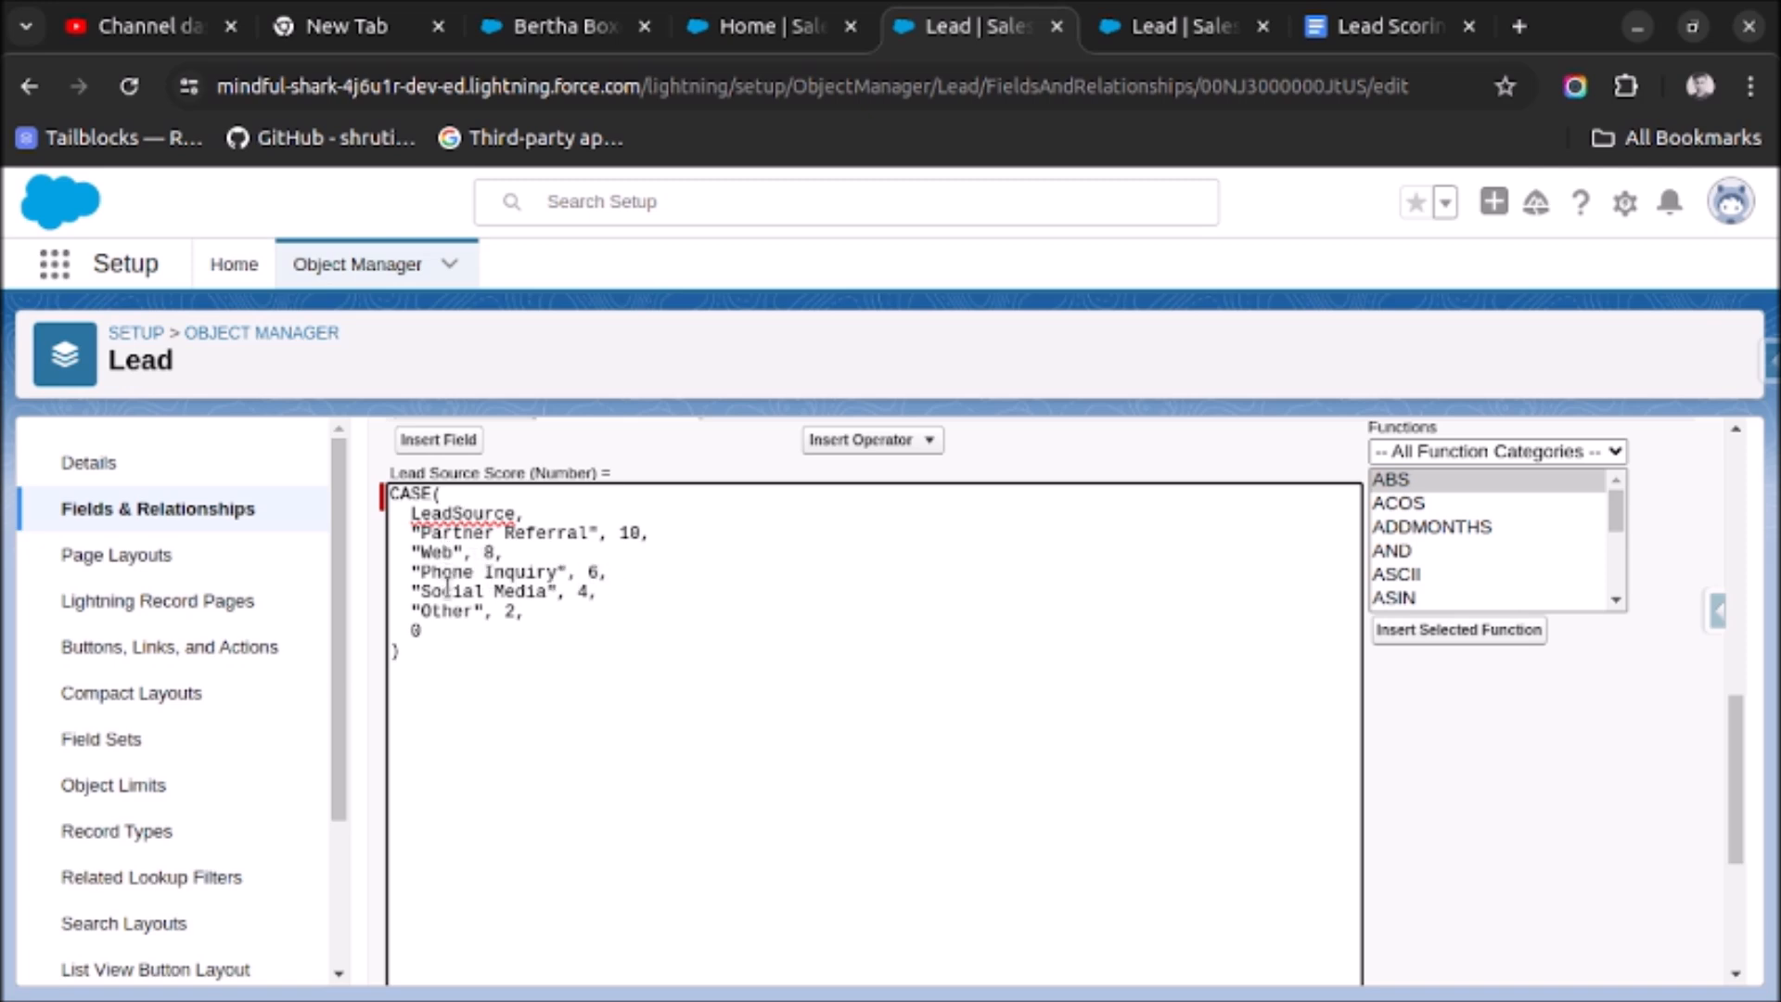
pyautogui.click(518, 614)
pyautogui.write(',')
pyautogui.scroll(10, 436, 635)
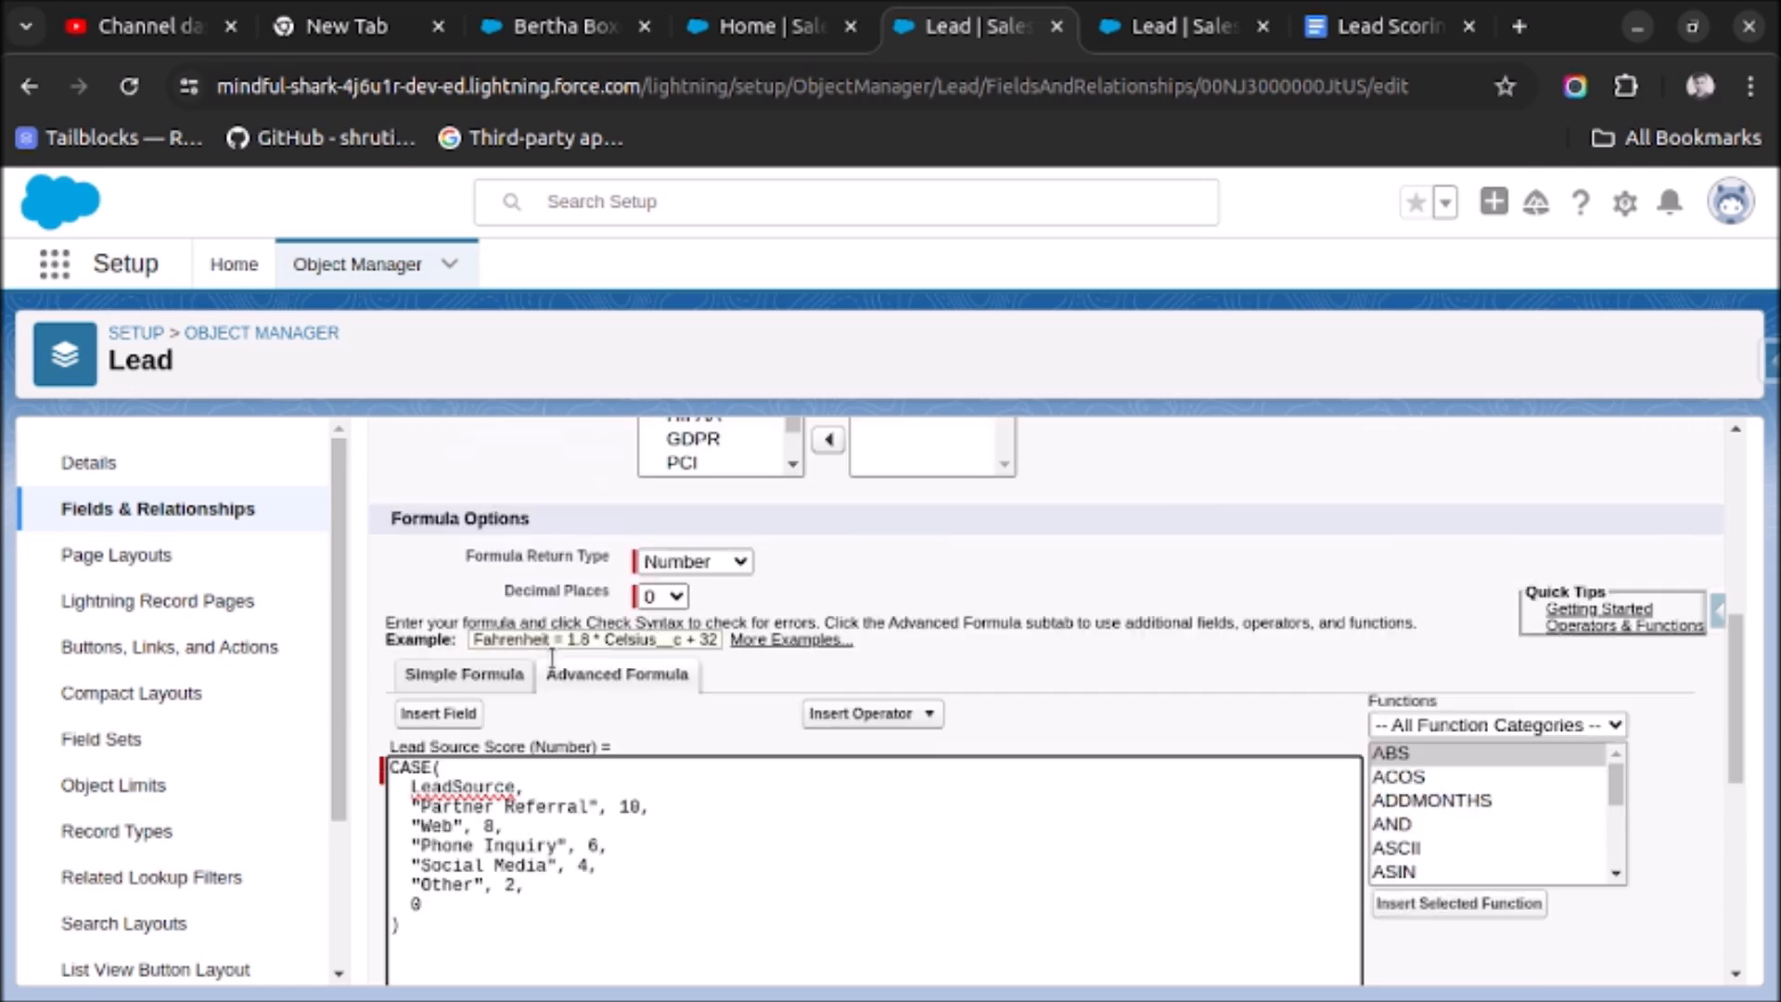
pyautogui.click(966, 532)
pyautogui.click(568, 29)
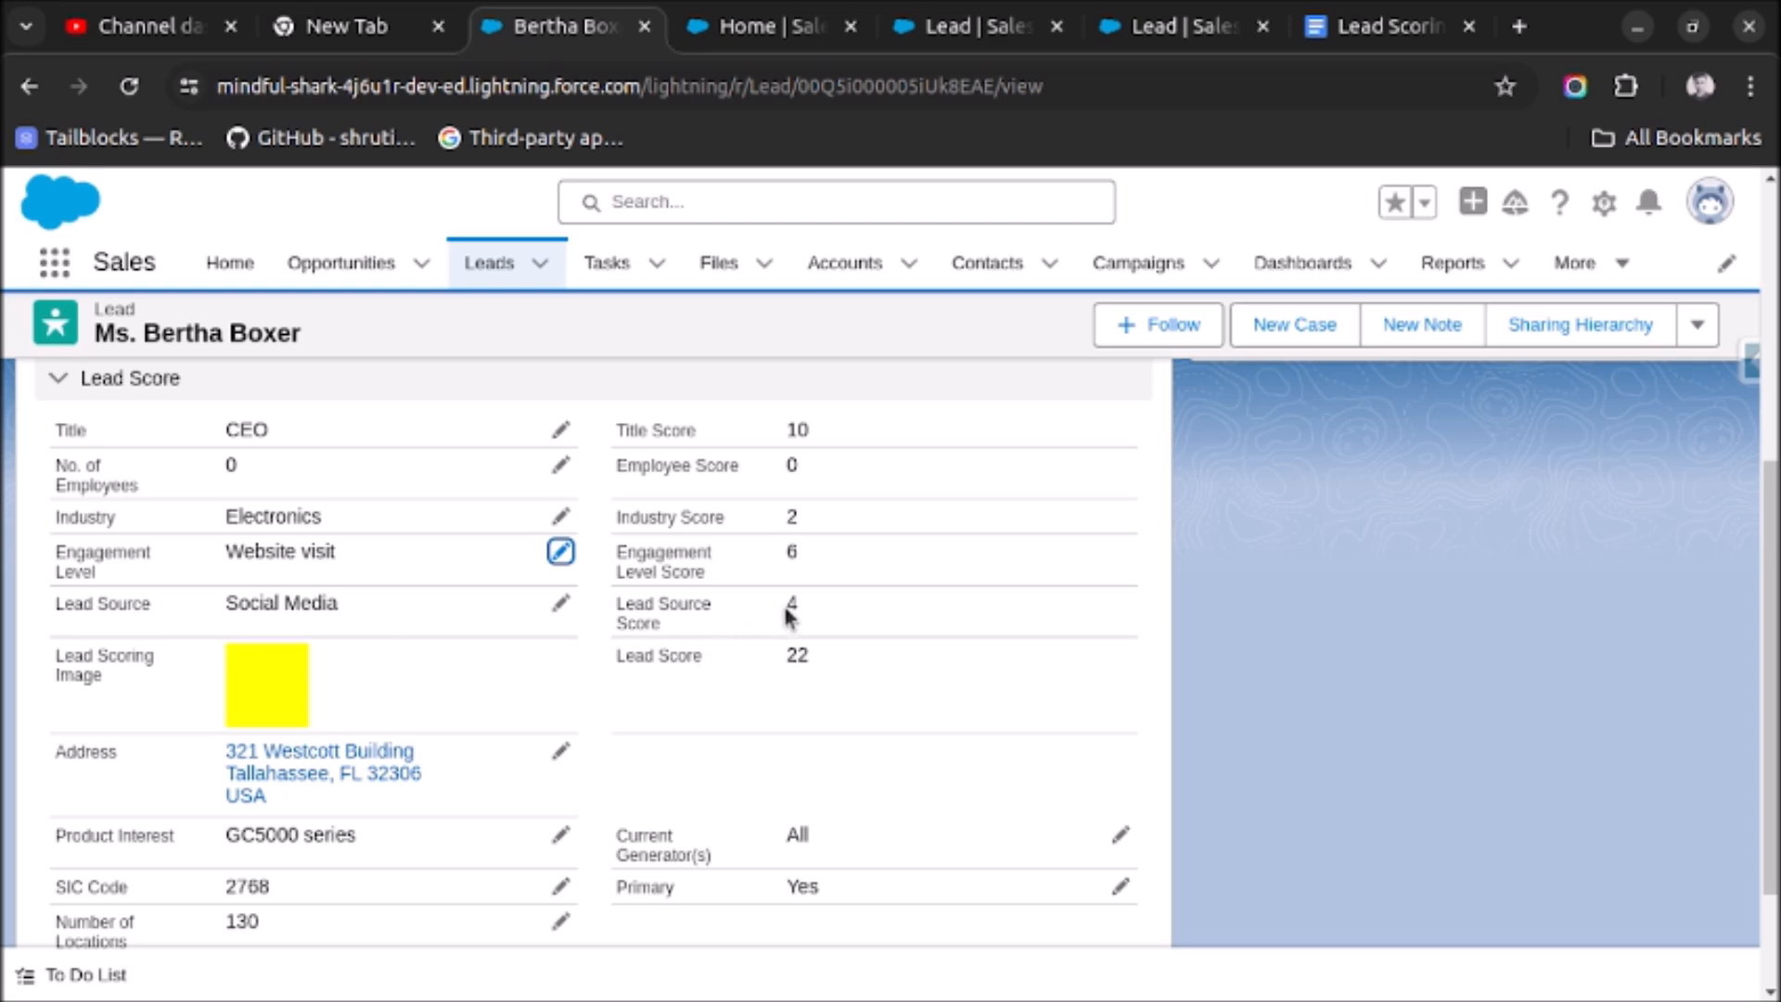
# Step: Set the lead's Lead Source to Partner Referral, save the record and check its Lead Score
pyautogui.click(561, 604)
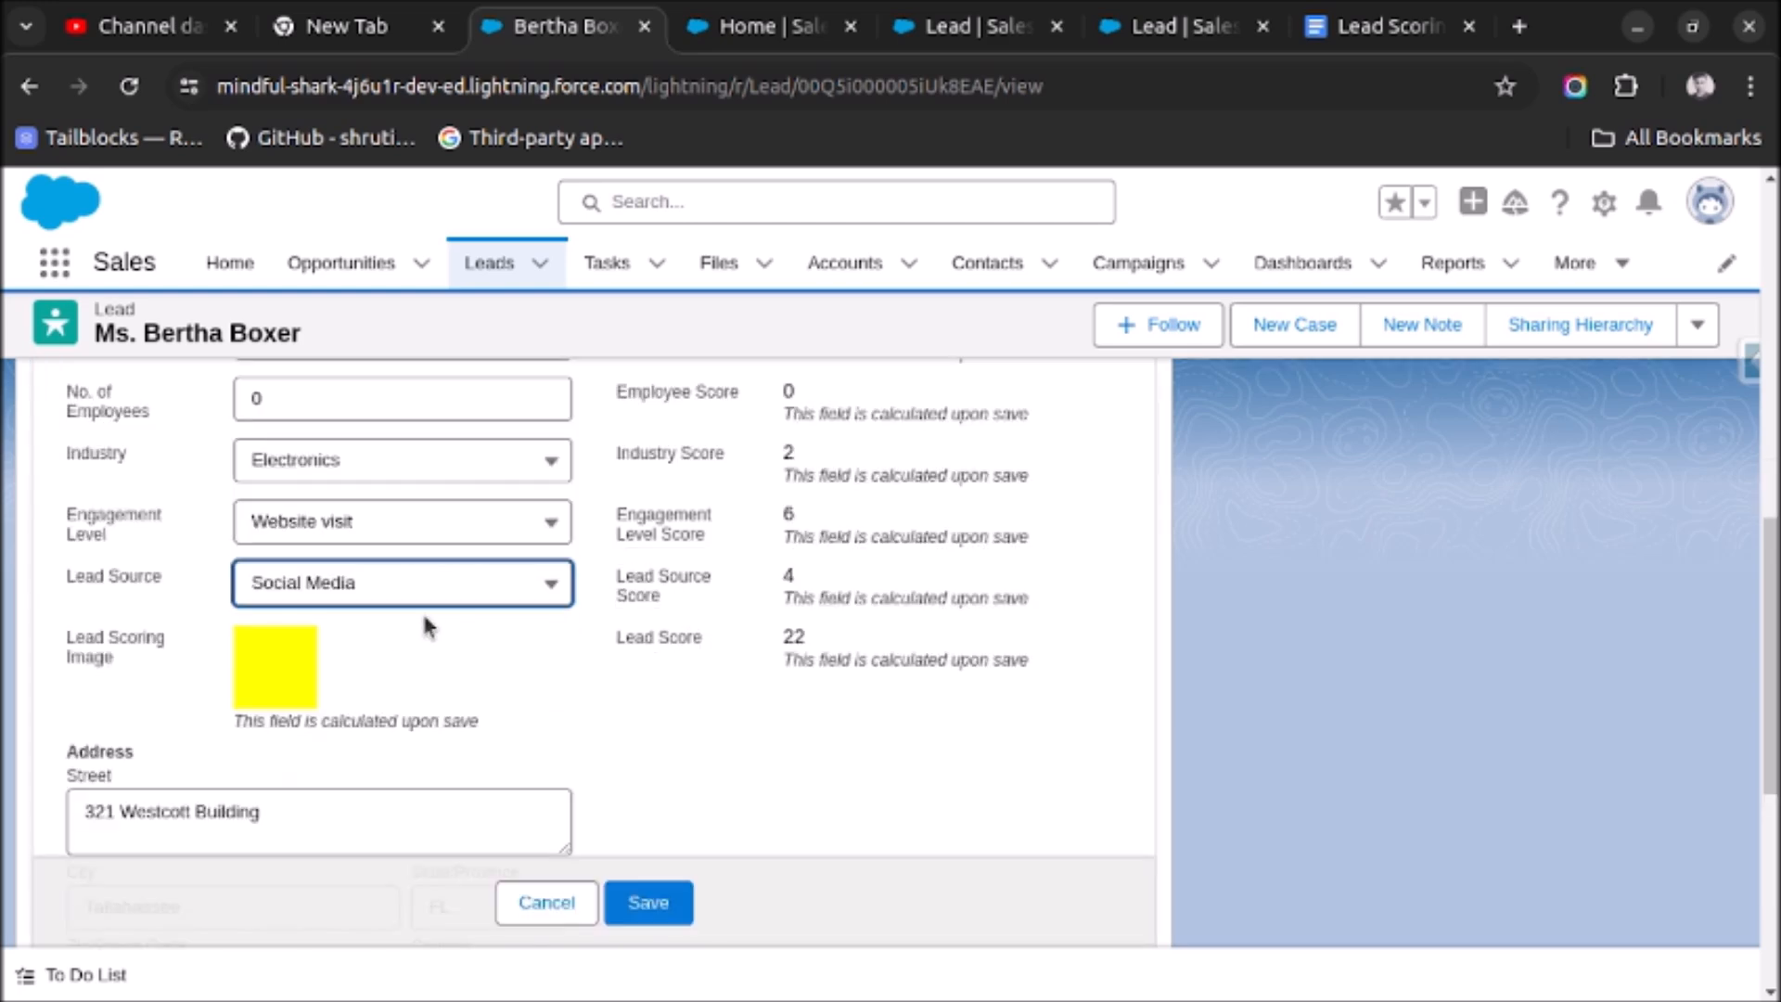
pyautogui.click(420, 611)
pyautogui.click(401, 759)
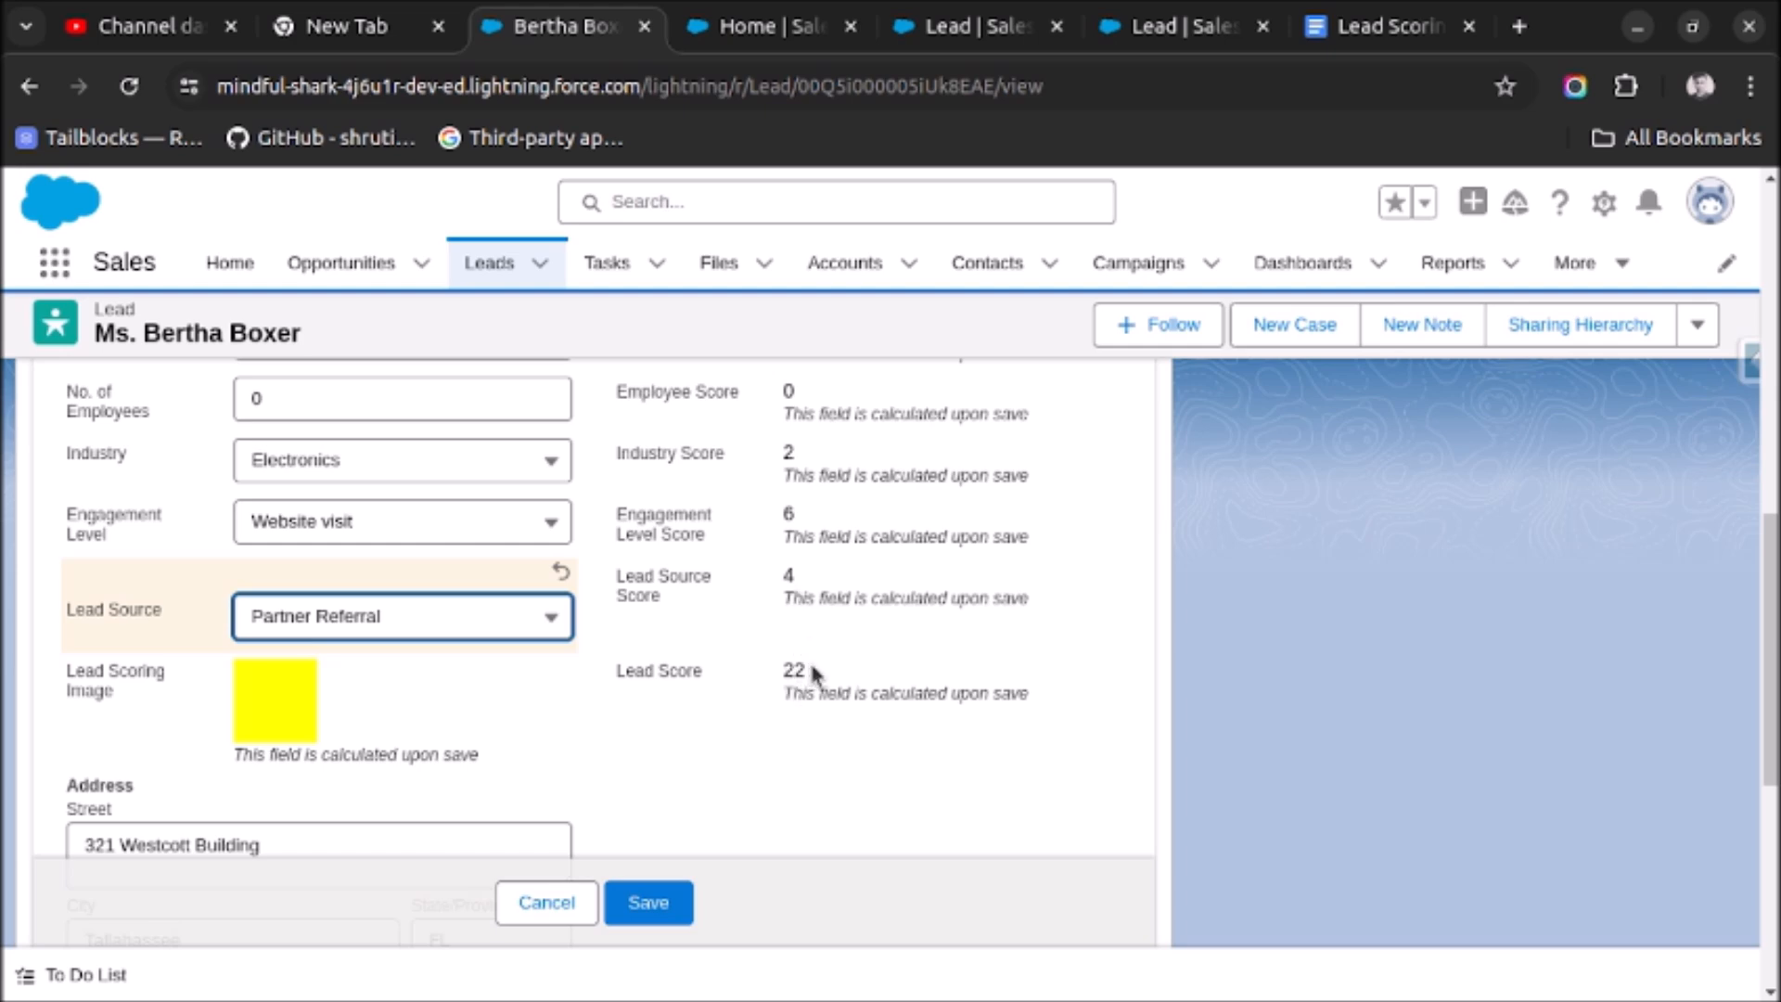
pyautogui.click(649, 903)
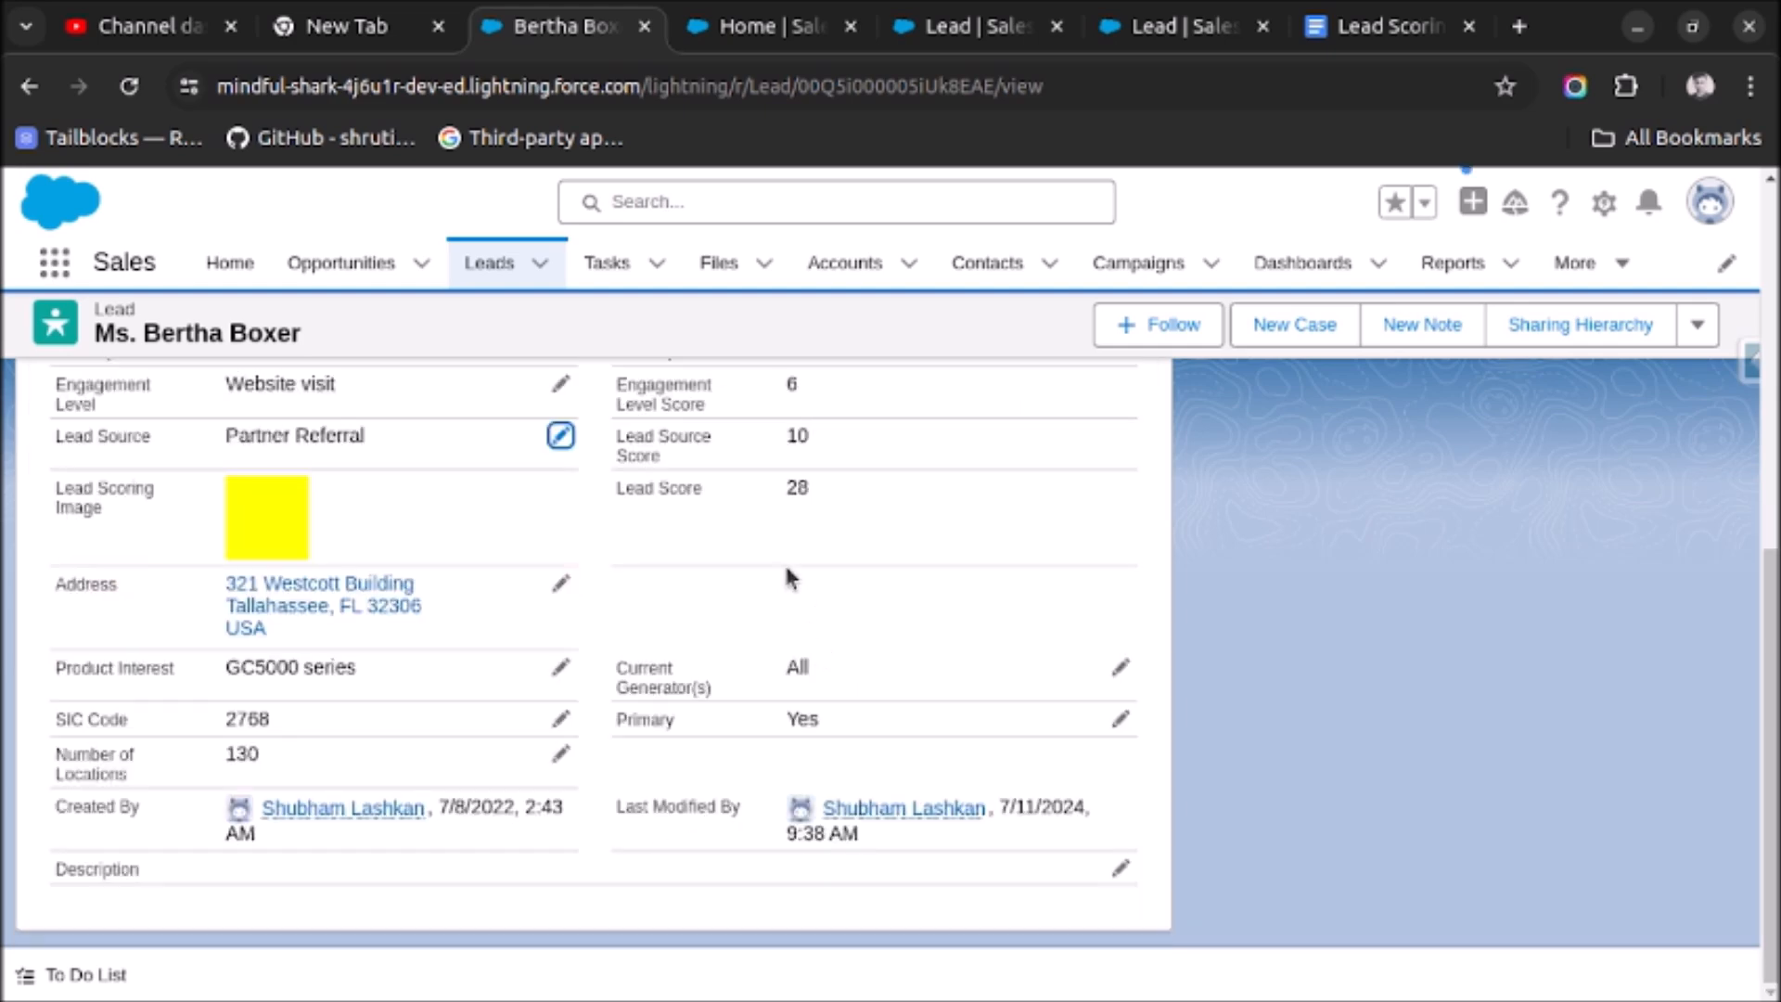
pyautogui.doubleClick(797, 488)
# Step: Switch to the Lead Scoring in Salesforce document and review the rules for Lead Score and Lead Scoring Image
pyautogui.click(1387, 26)
pyautogui.scroll(-10, 652, 624)
pyautogui.scroll(1, 655, 626)
pyautogui.scroll(1, 655, 625)
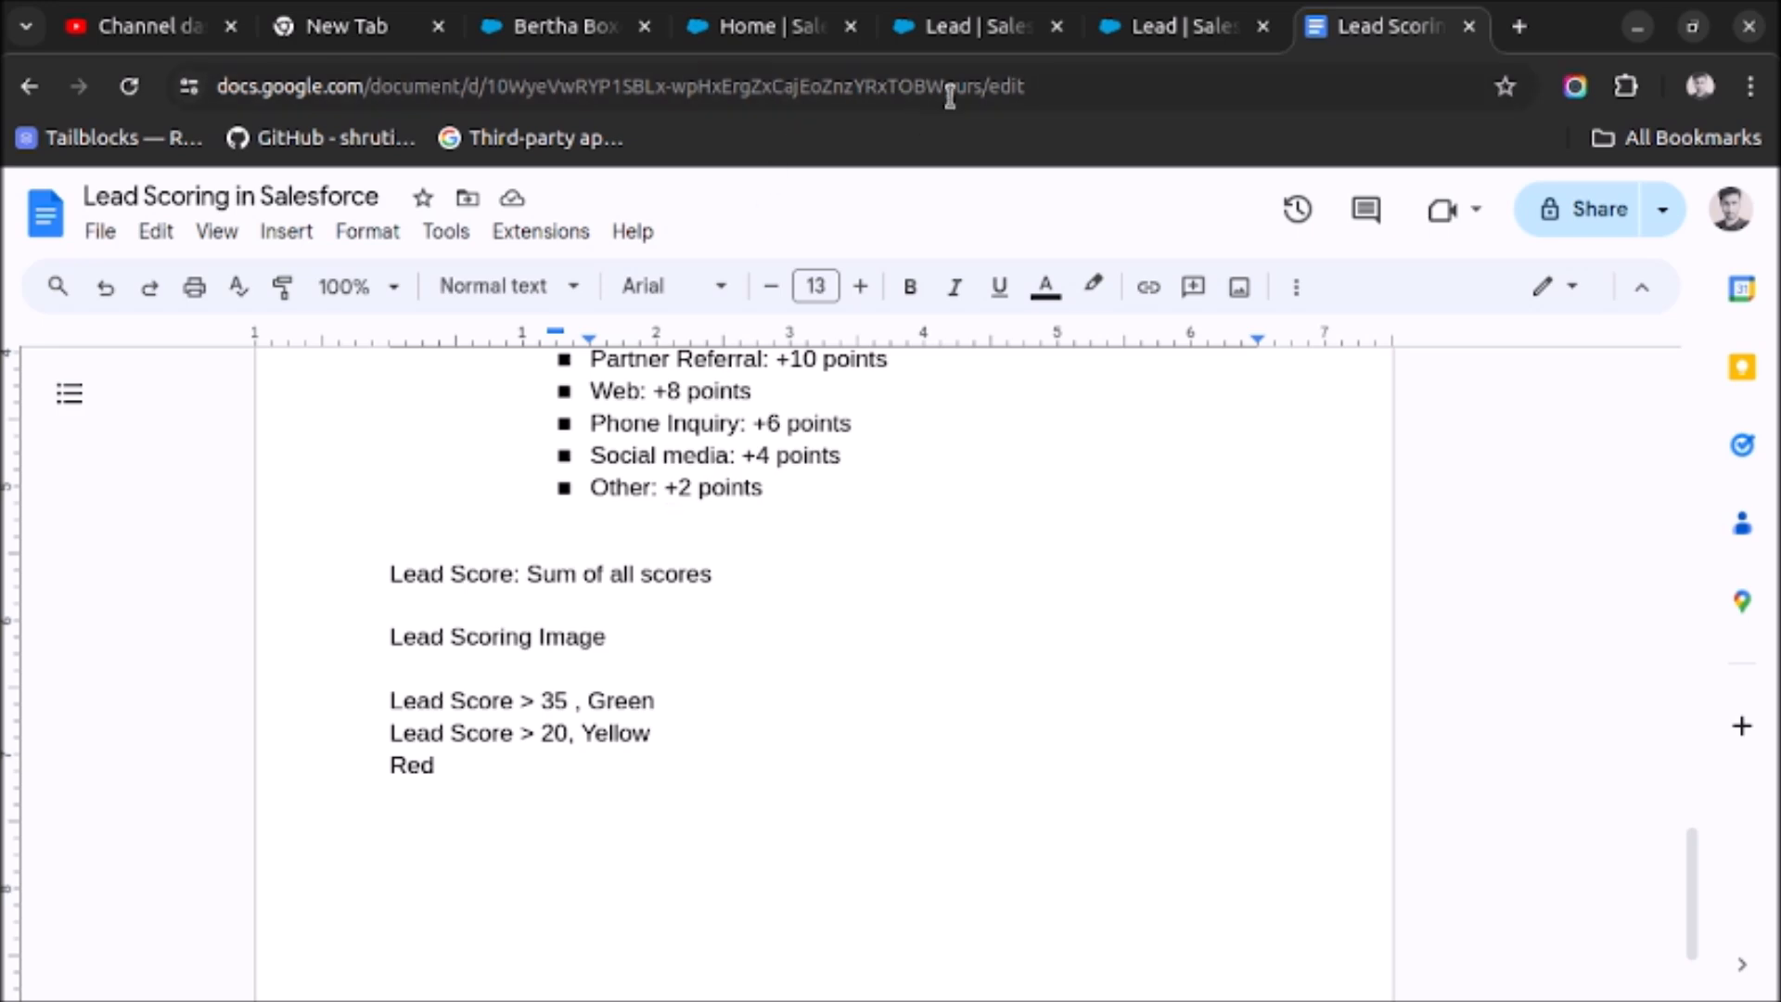
# Step: Back in Salesforce Setup, search the Lead object's fields for "lead score" and open the Lead Score field to view its formula
pyautogui.click(980, 30)
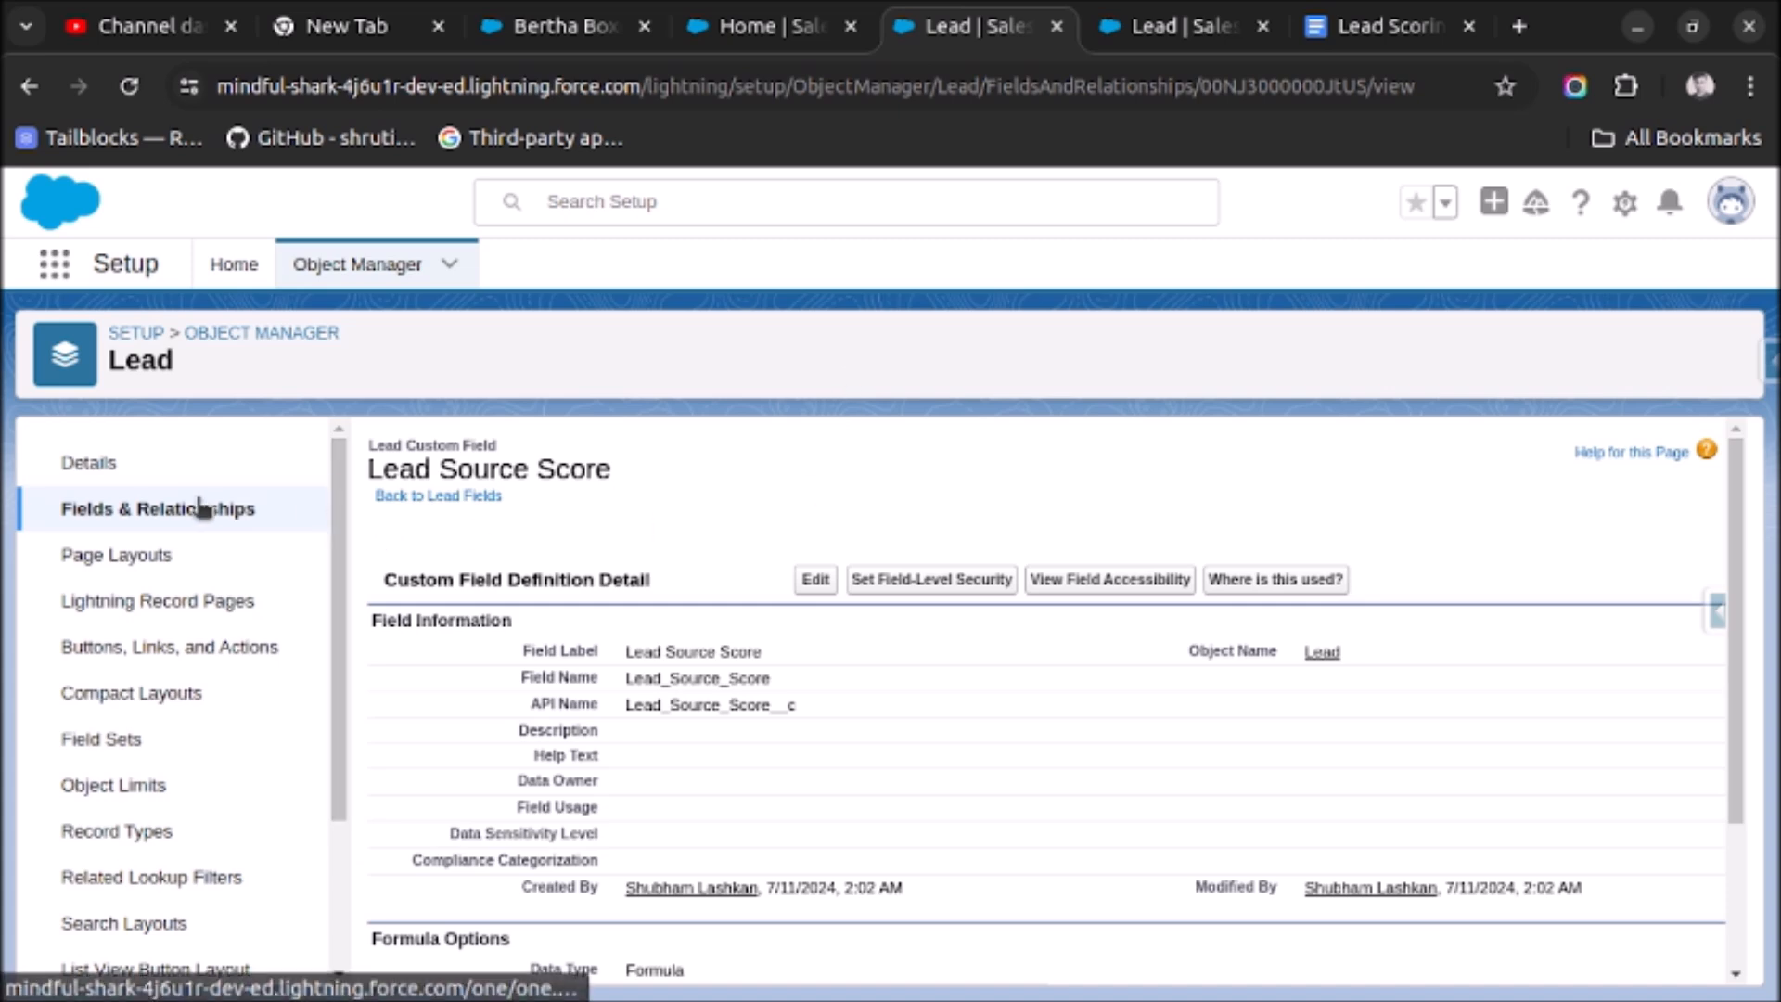
pyautogui.click(262, 510)
pyautogui.click(793, 453)
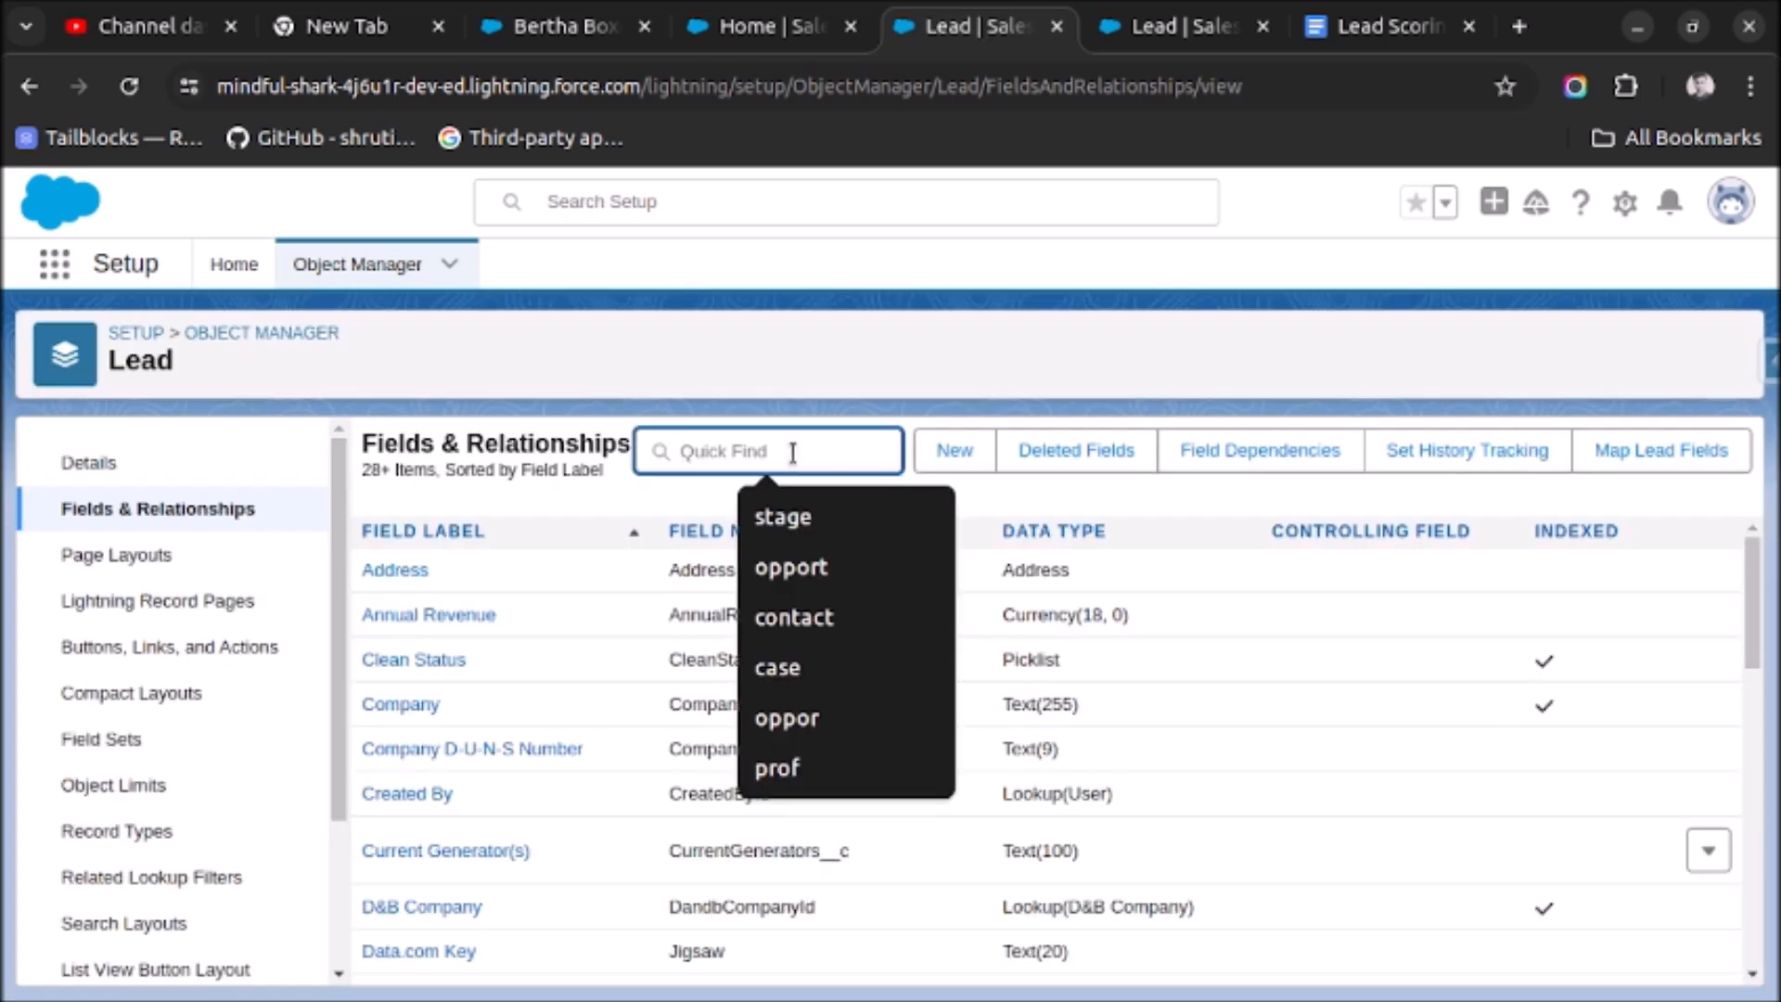
pyautogui.write('lea')
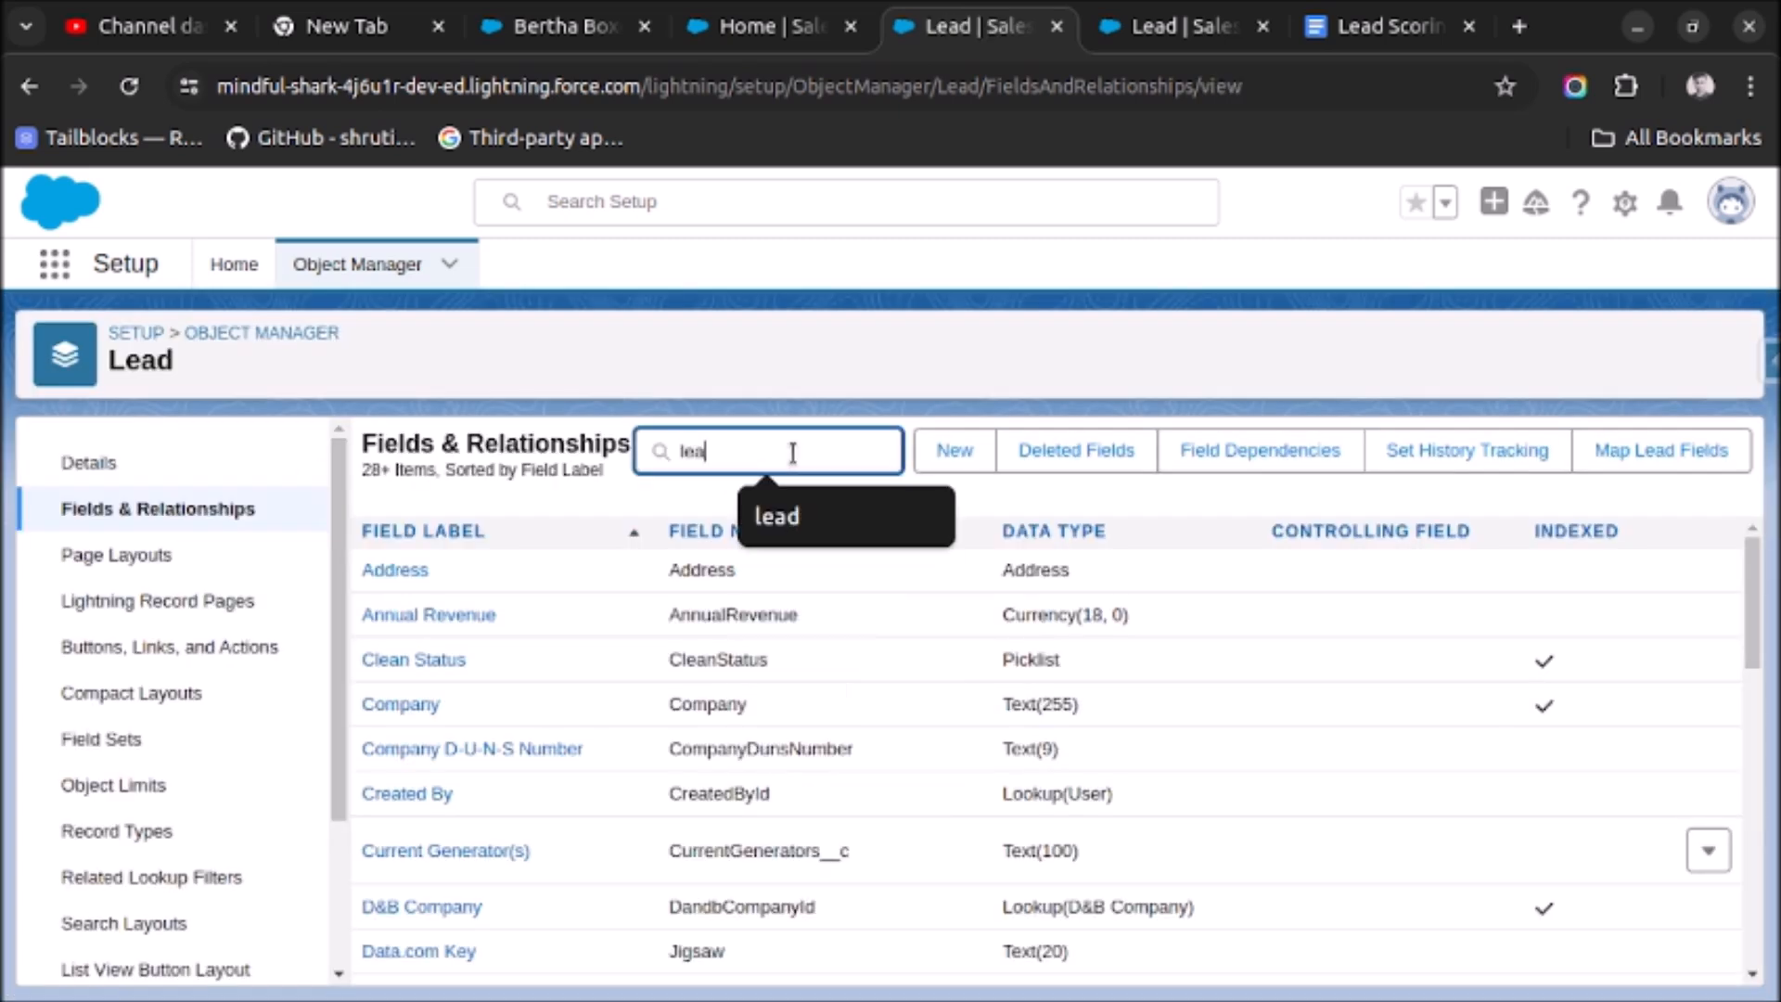
pyautogui.write('d score')
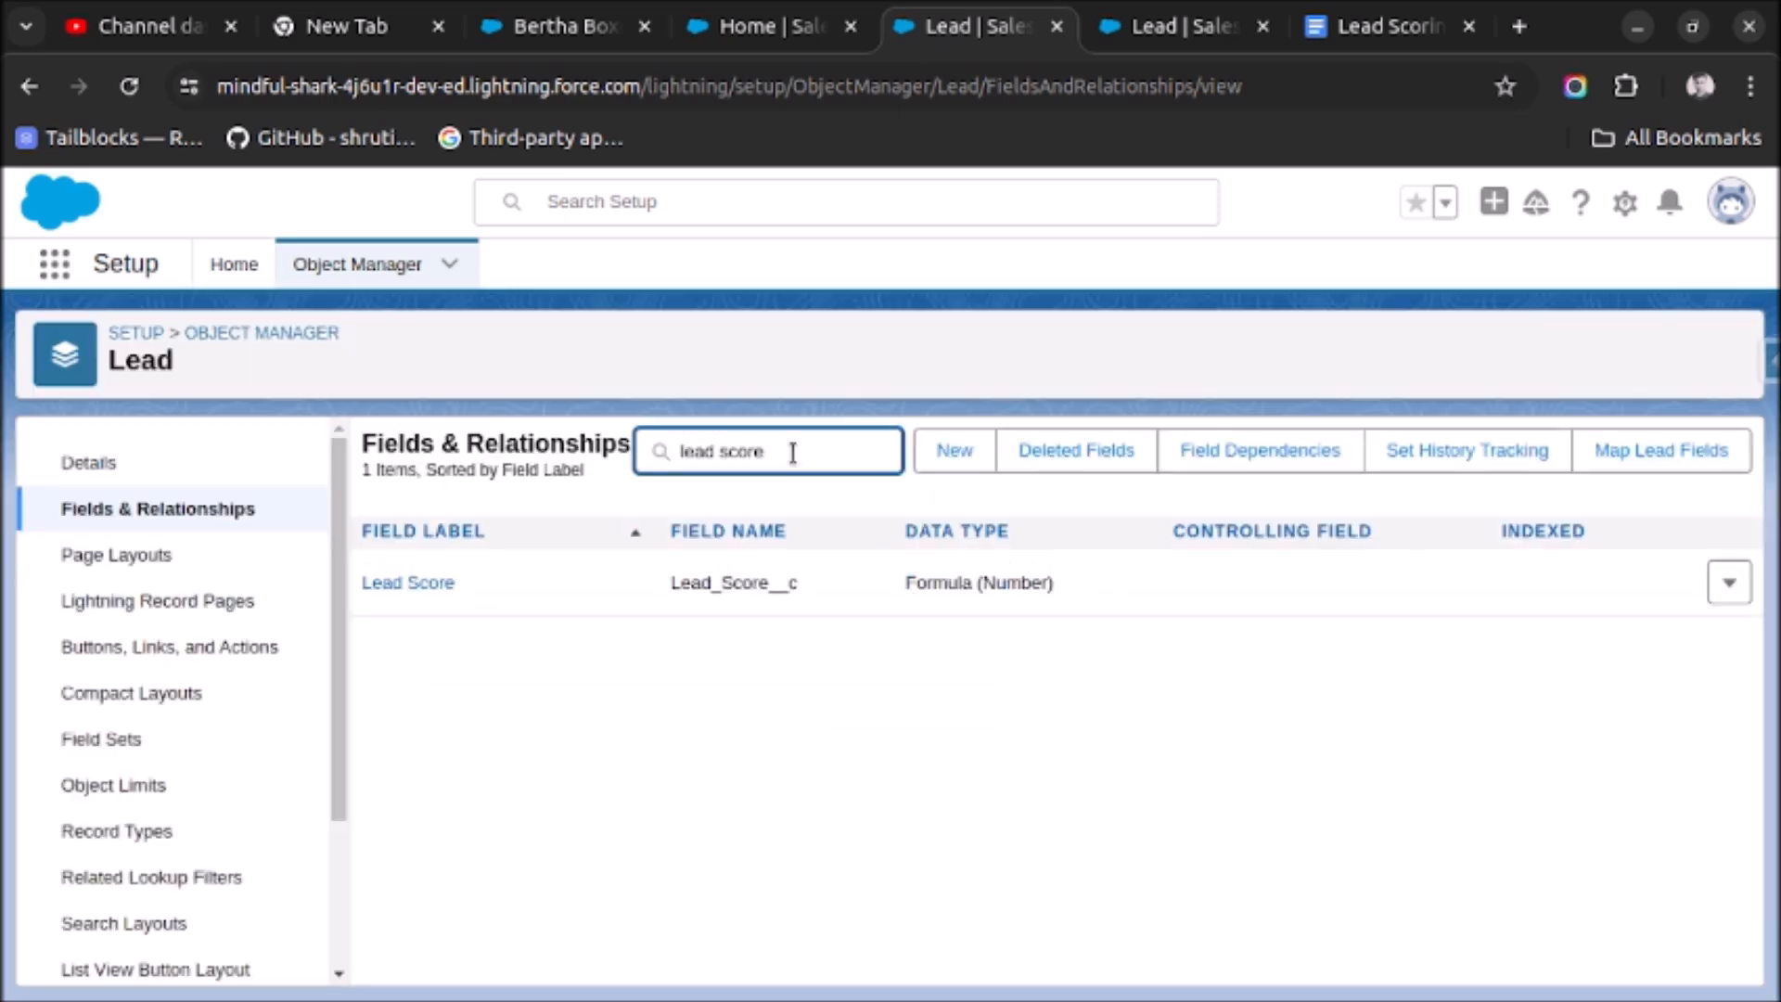
pyautogui.click(389, 581)
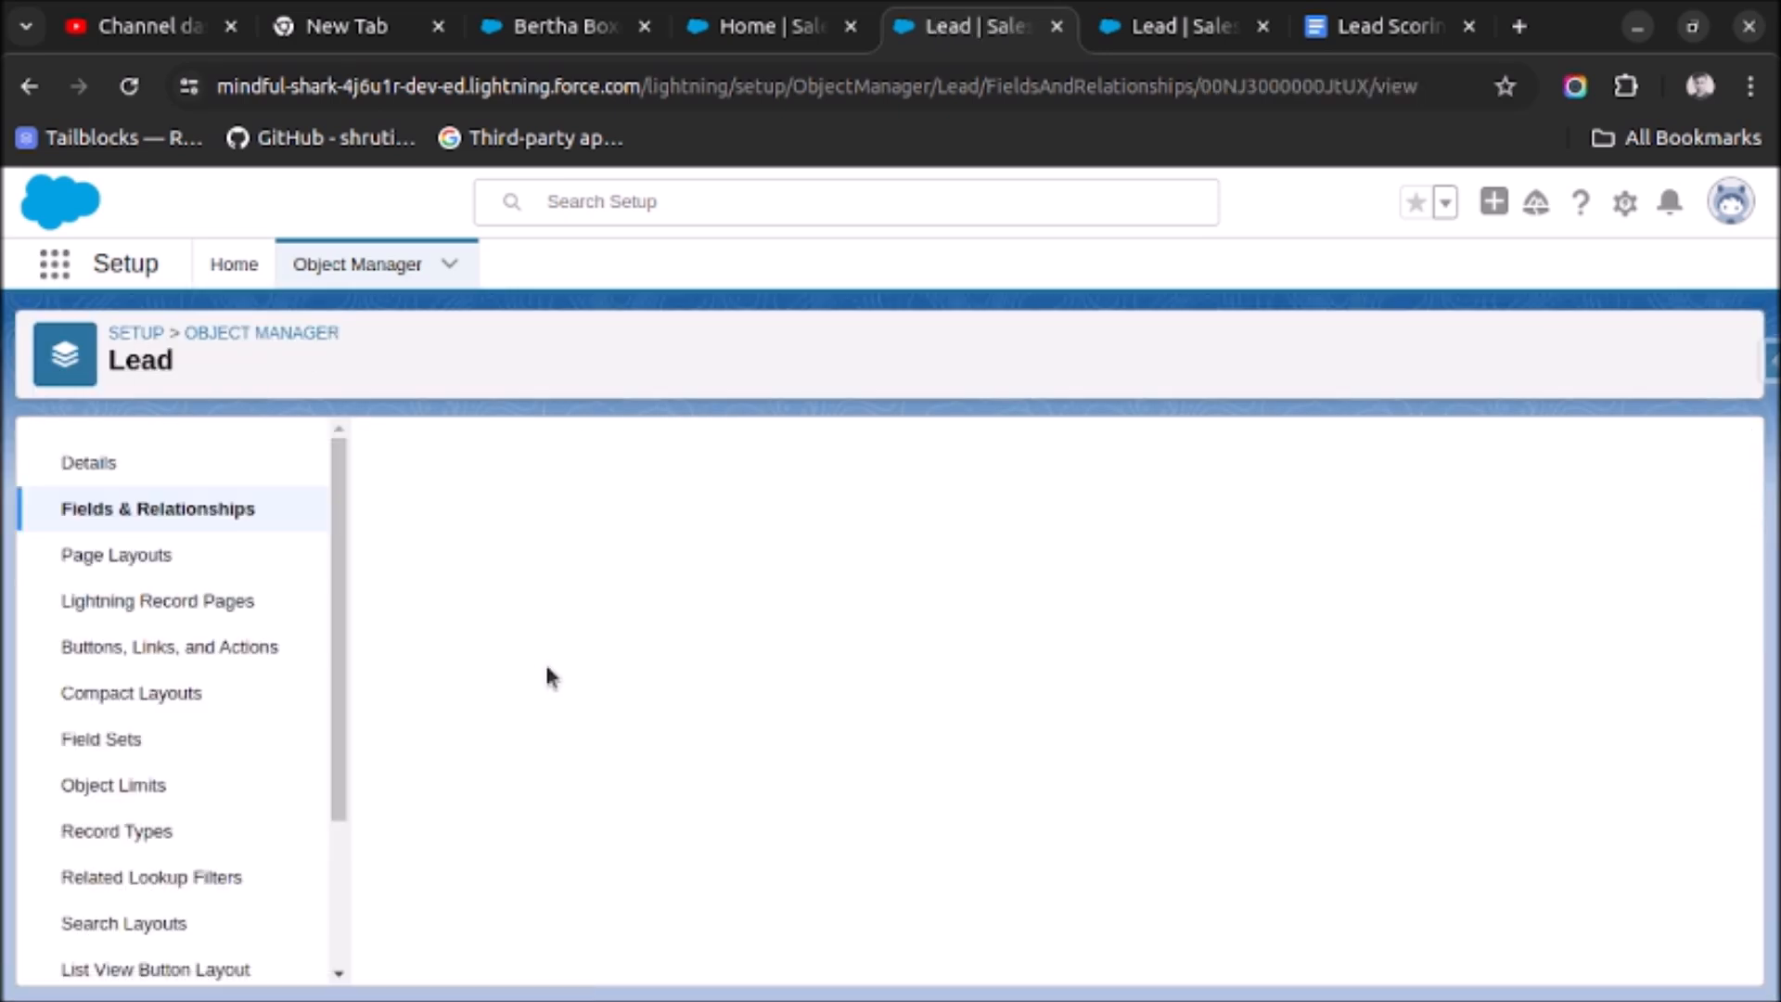
pyautogui.scroll(-1, 697, 688)
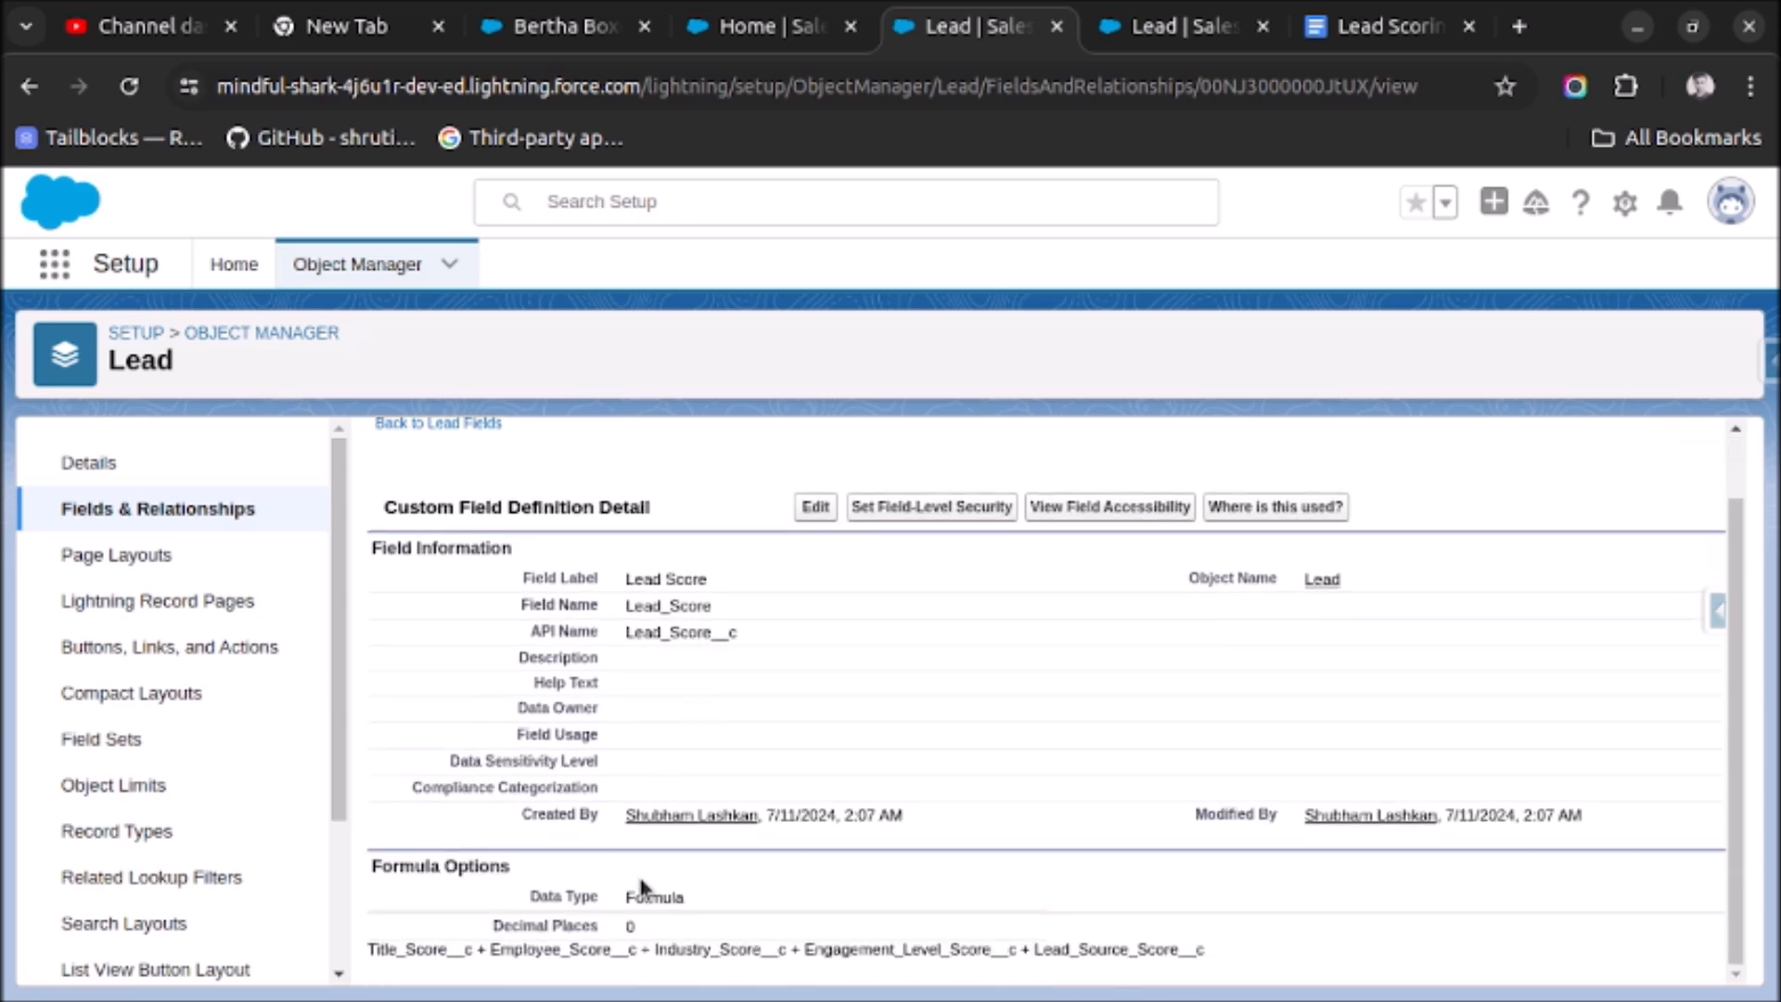
pyautogui.moveTo(386, 946); pyautogui.dragTo(1234, 967)
pyautogui.click(1234, 968)
pyautogui.scroll(1, 756, 575)
# Step: Examine the Lead Score field's sum formula in its edit form and cancel the edit
pyautogui.click(815, 581)
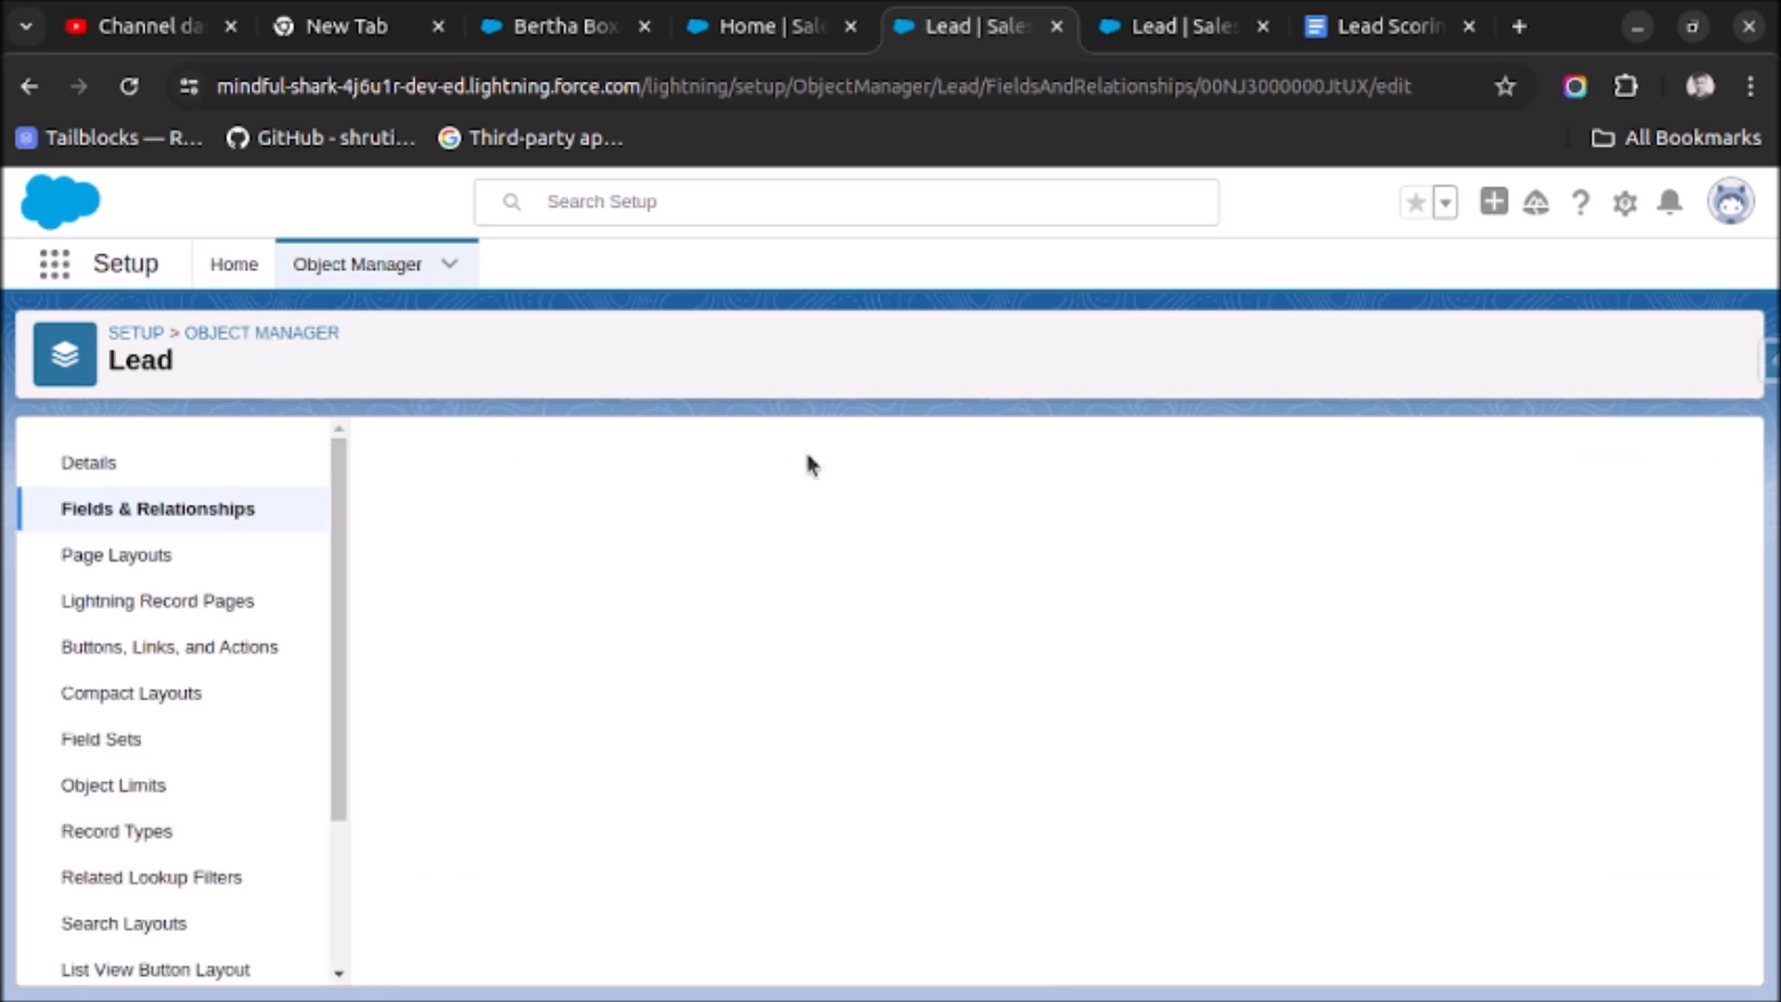
pyautogui.scroll(-10, 788, 631)
pyautogui.scroll(-1, 825, 747)
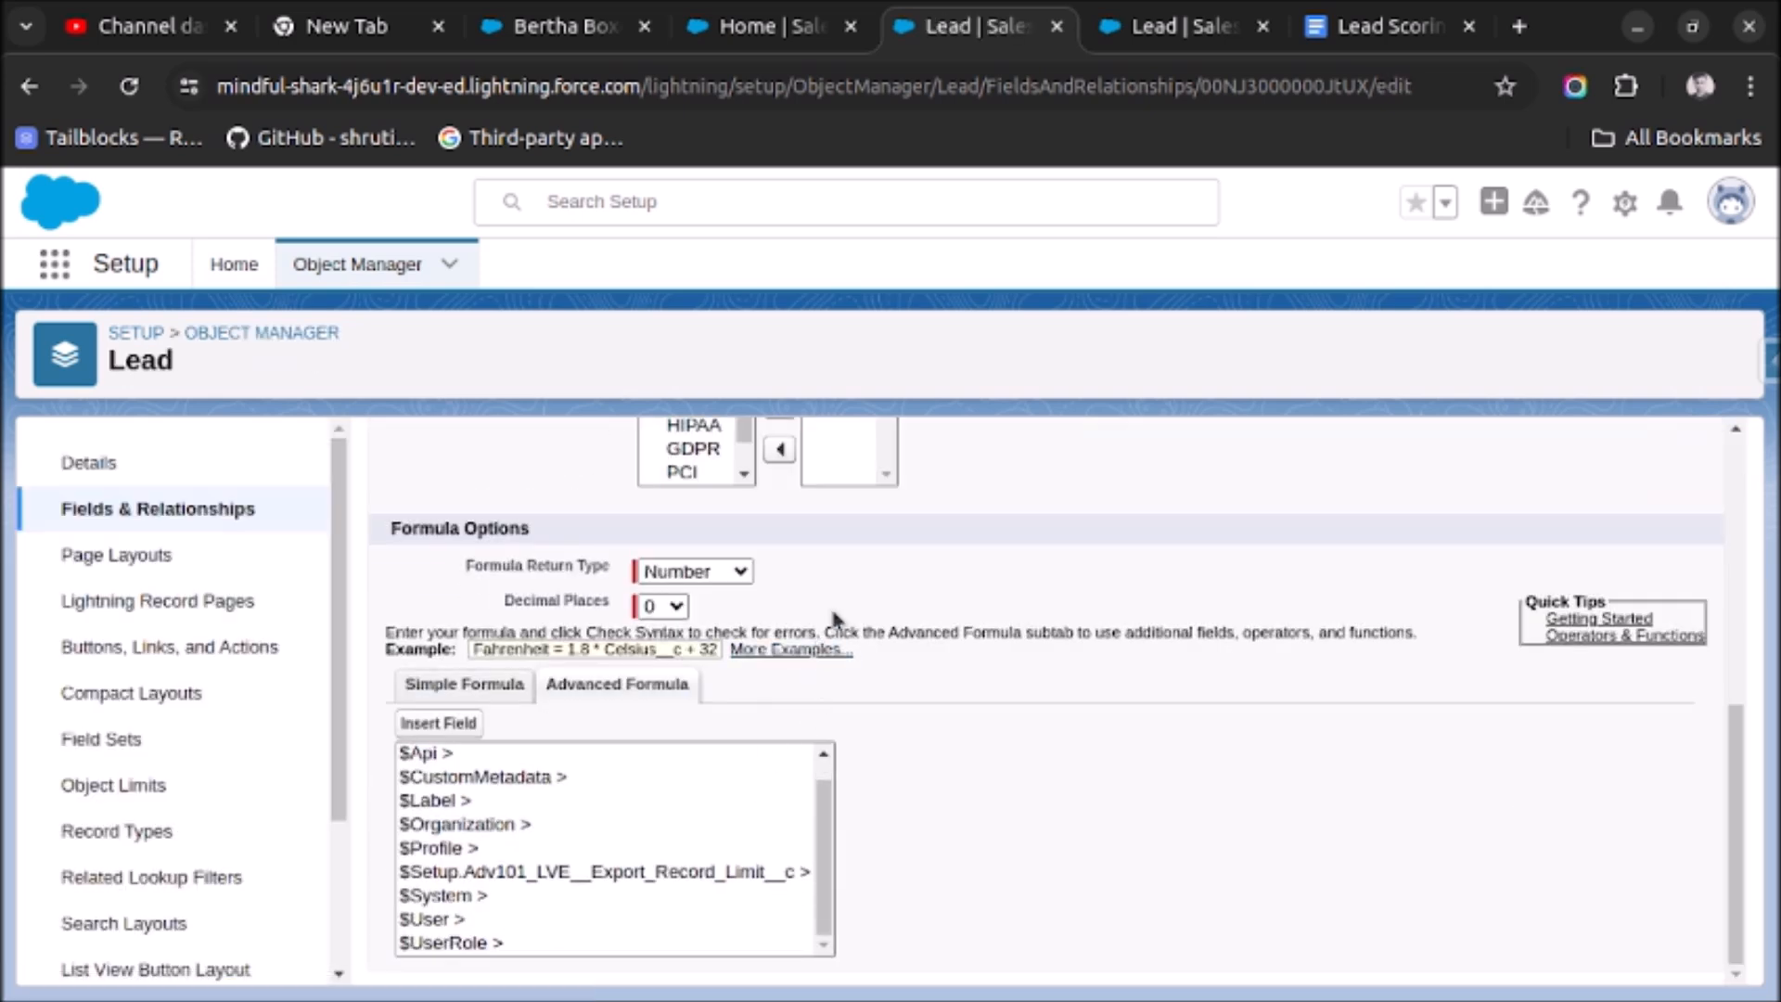
pyautogui.scroll(-3, 905, 621)
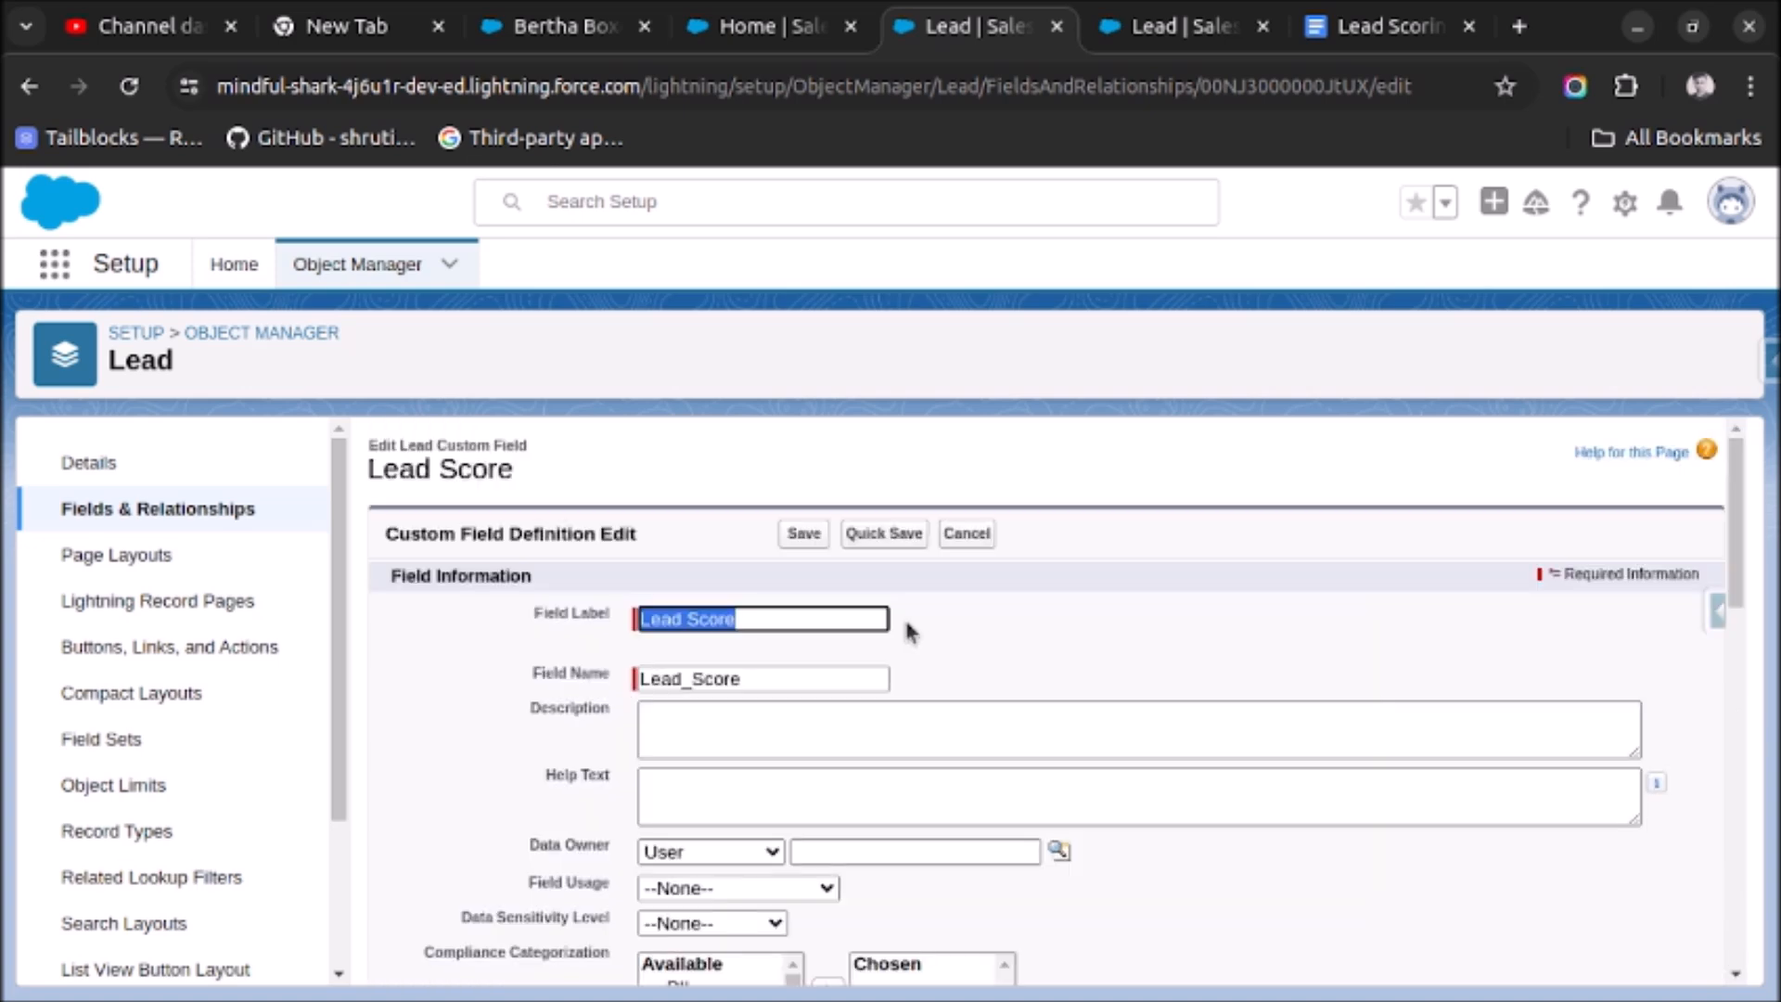
pyautogui.scroll(-5, 908, 623)
pyautogui.scroll(-3, 907, 631)
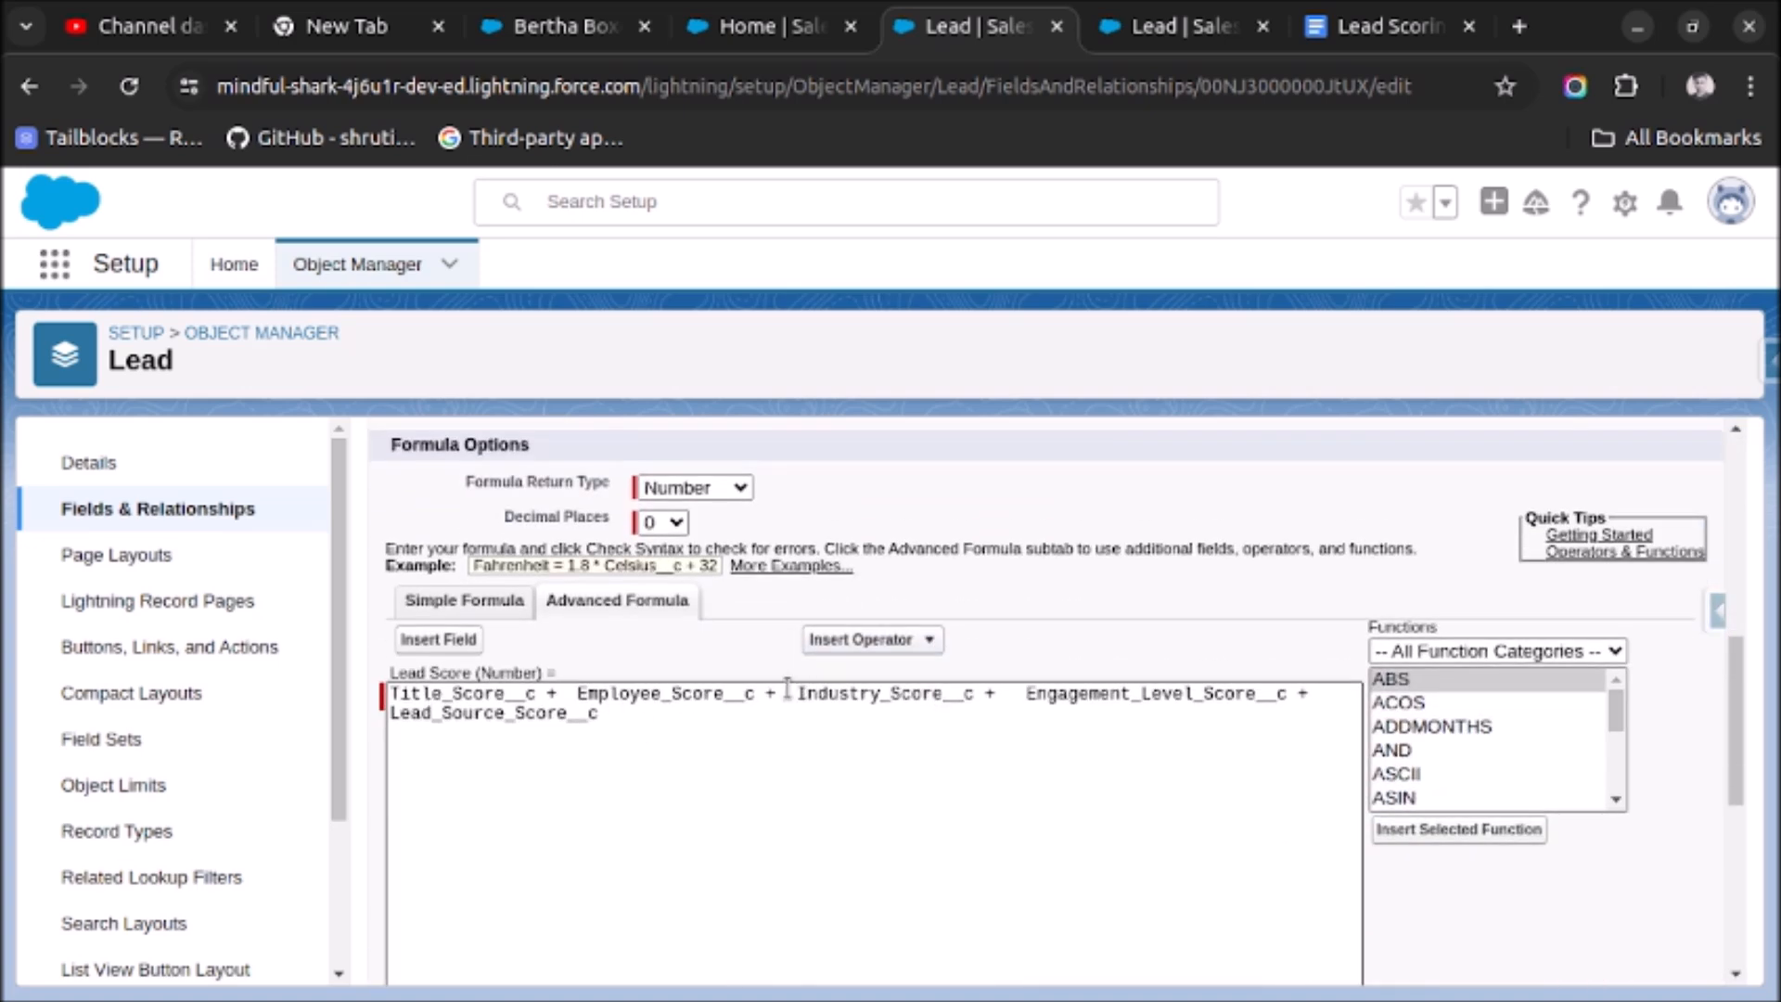
pyautogui.scroll(8, 944, 660)
pyautogui.click(974, 538)
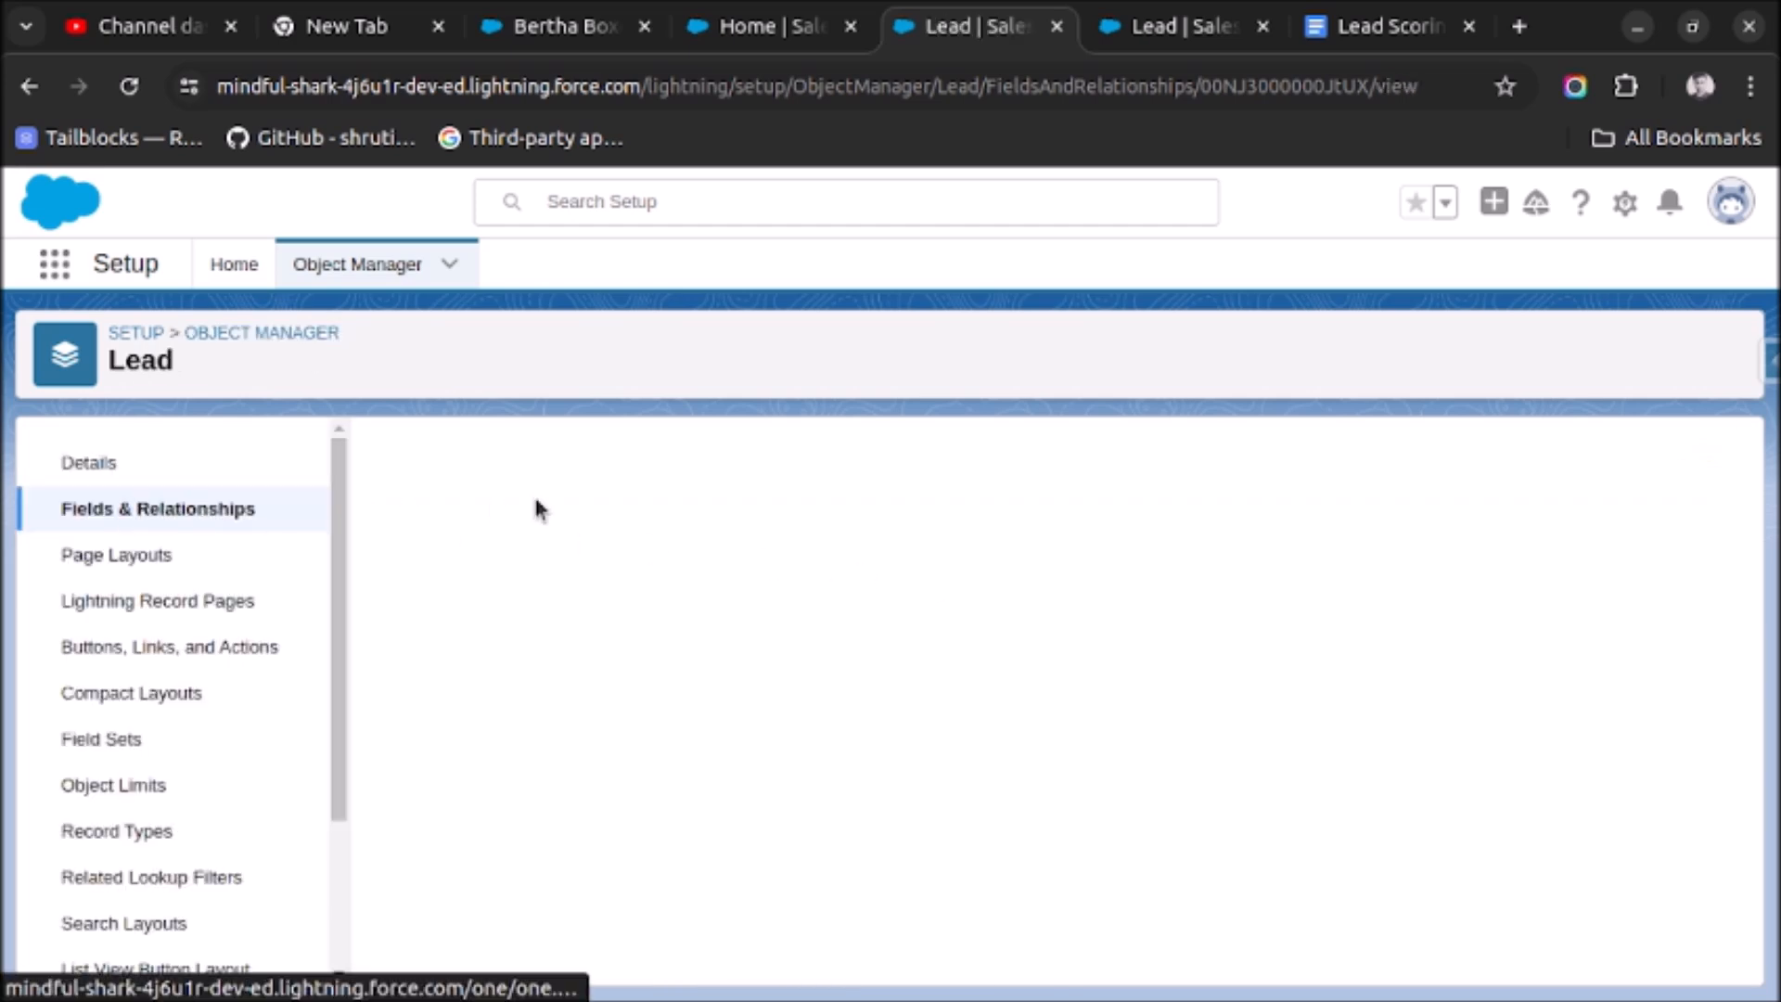
# Step: Search the Lead object's fields for "lead scor" and open the Lead Scoring Image field to view its formula
pyautogui.click(239, 510)
pyautogui.click(729, 454)
pyautogui.write('s')
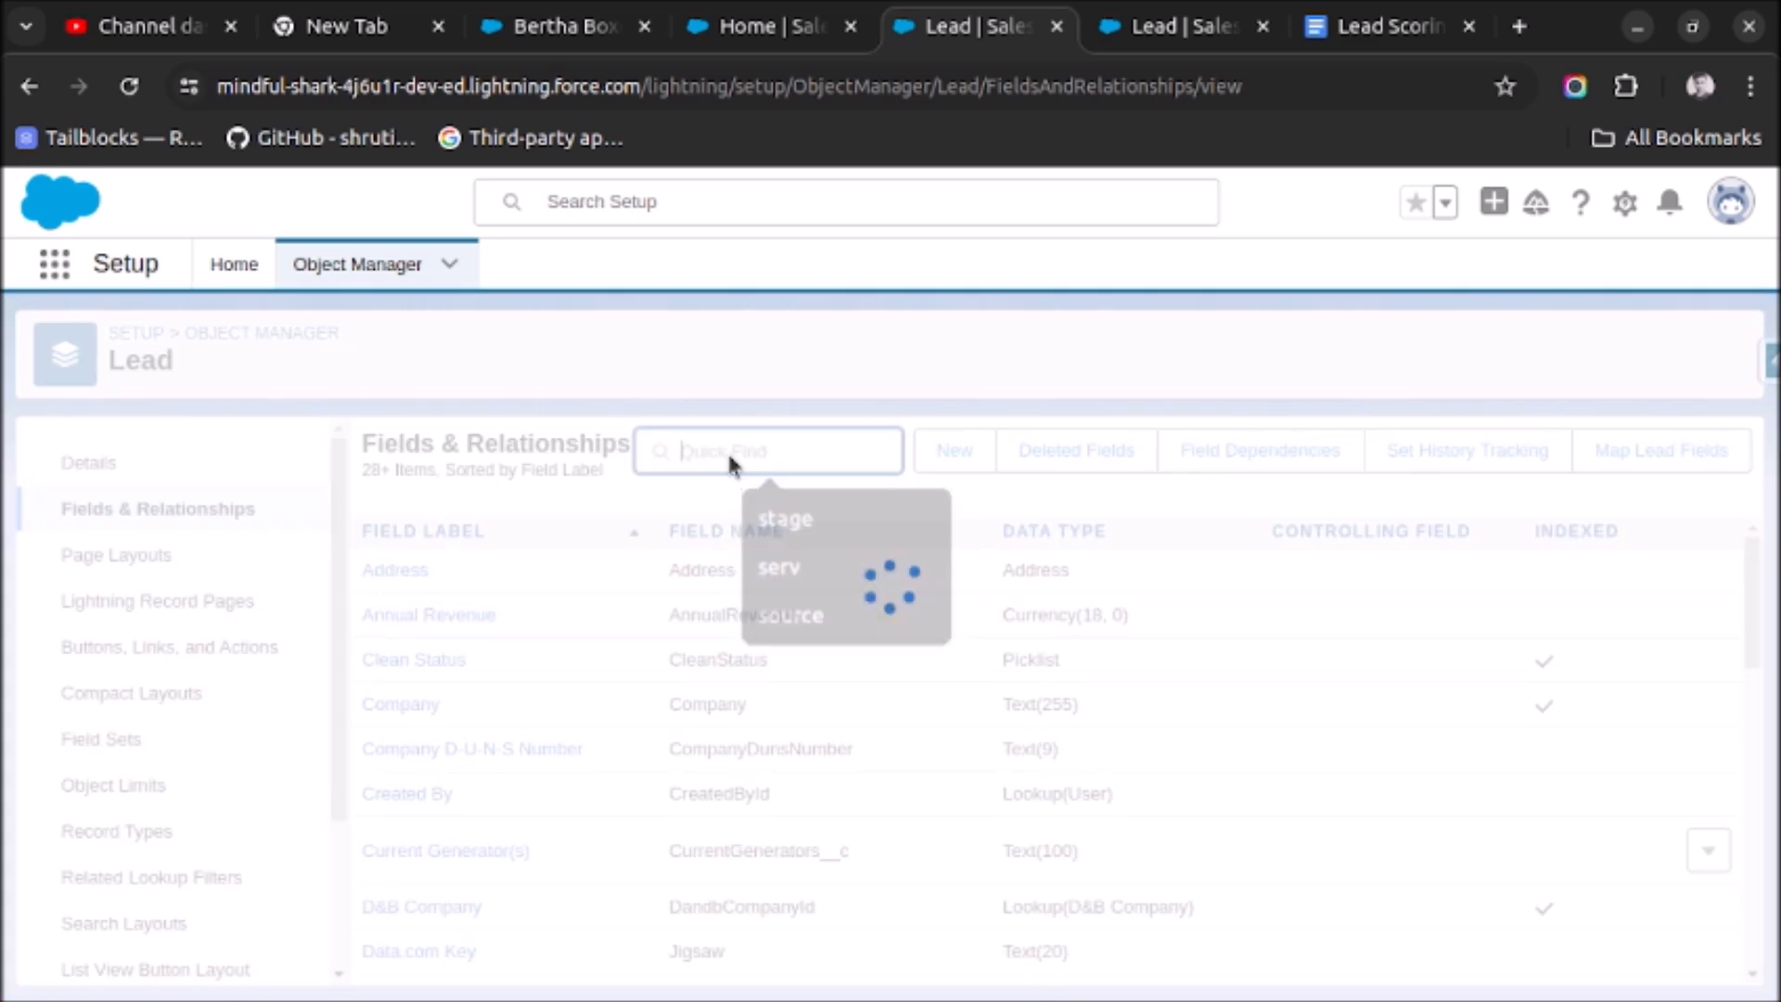
pyautogui.write('leasd')
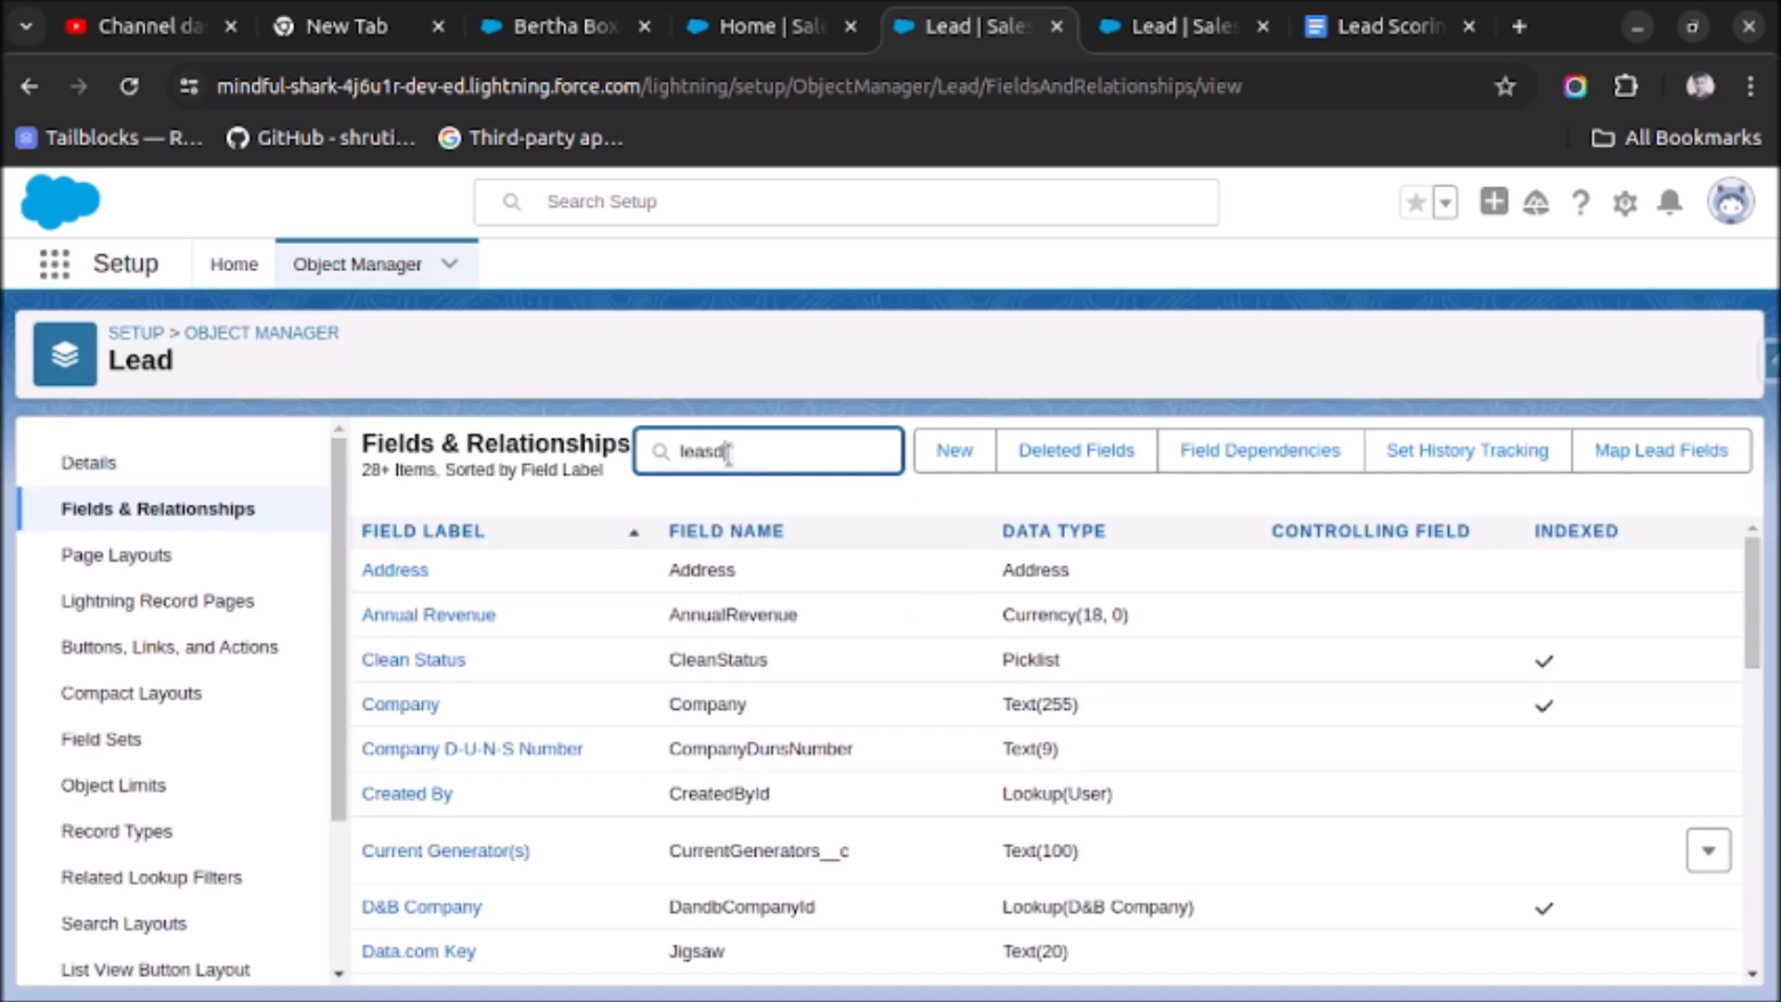
pyautogui.press('BackSpace')
pyautogui.press('BackSpace')
pyautogui.write('d scor')
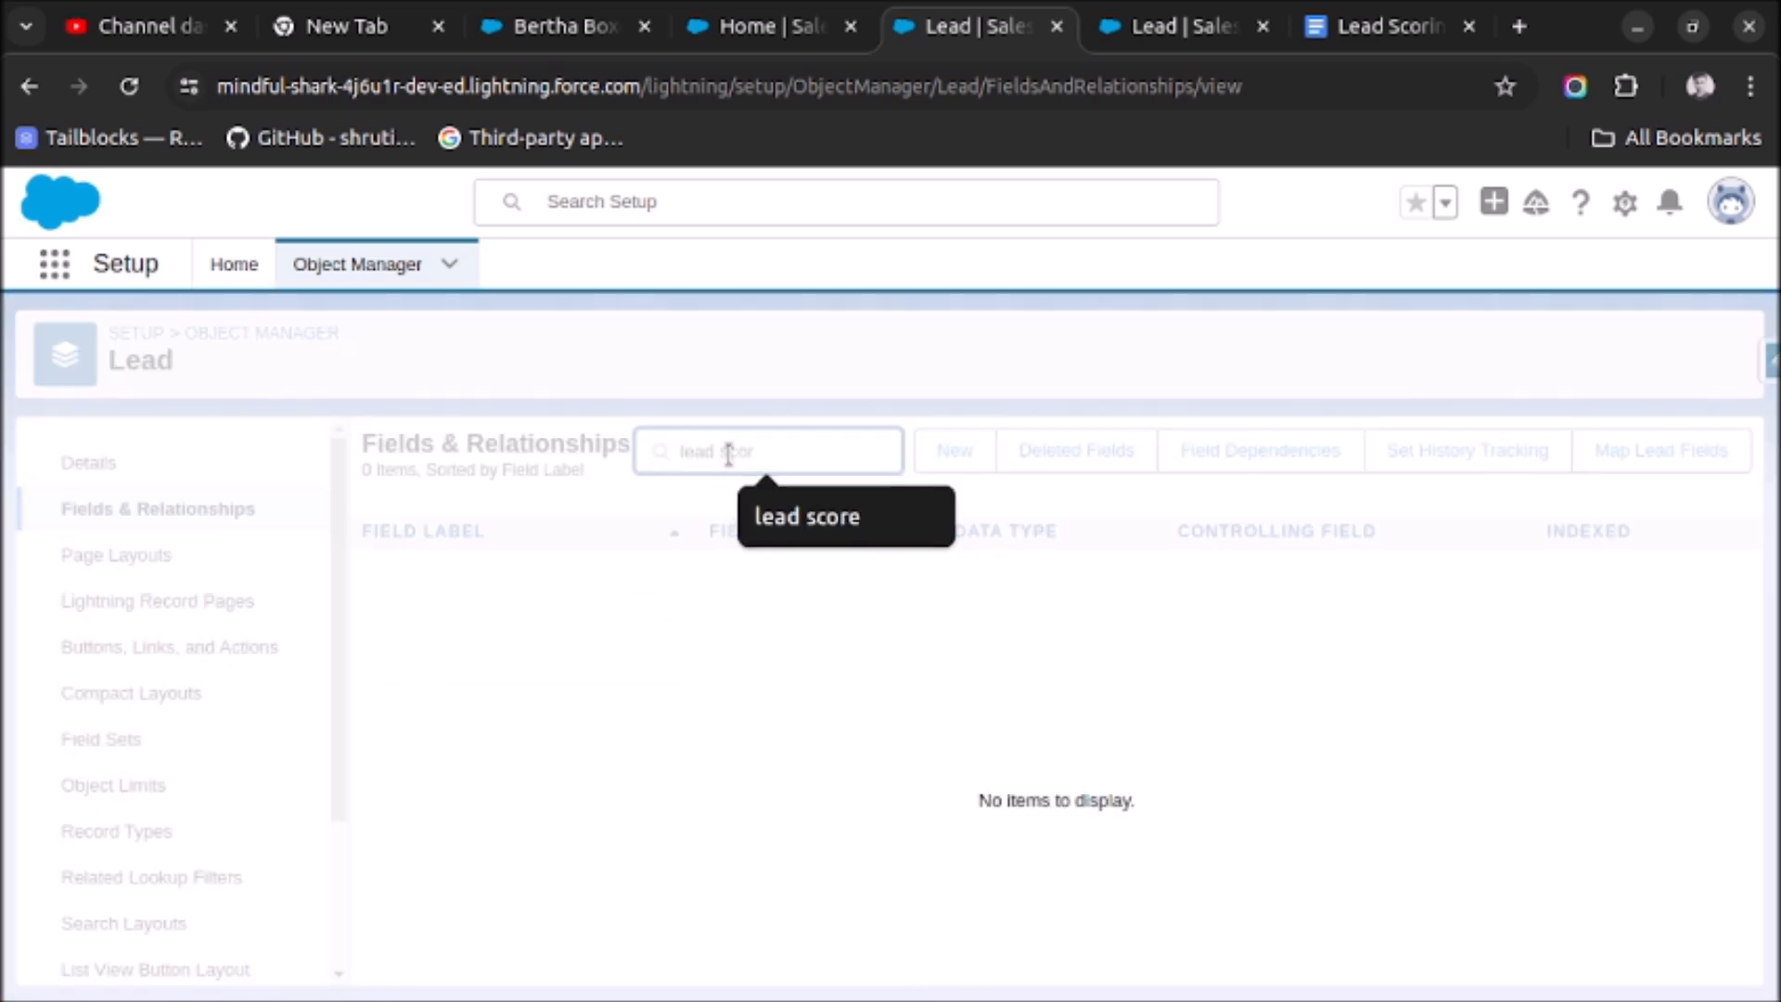
pyautogui.click(419, 660)
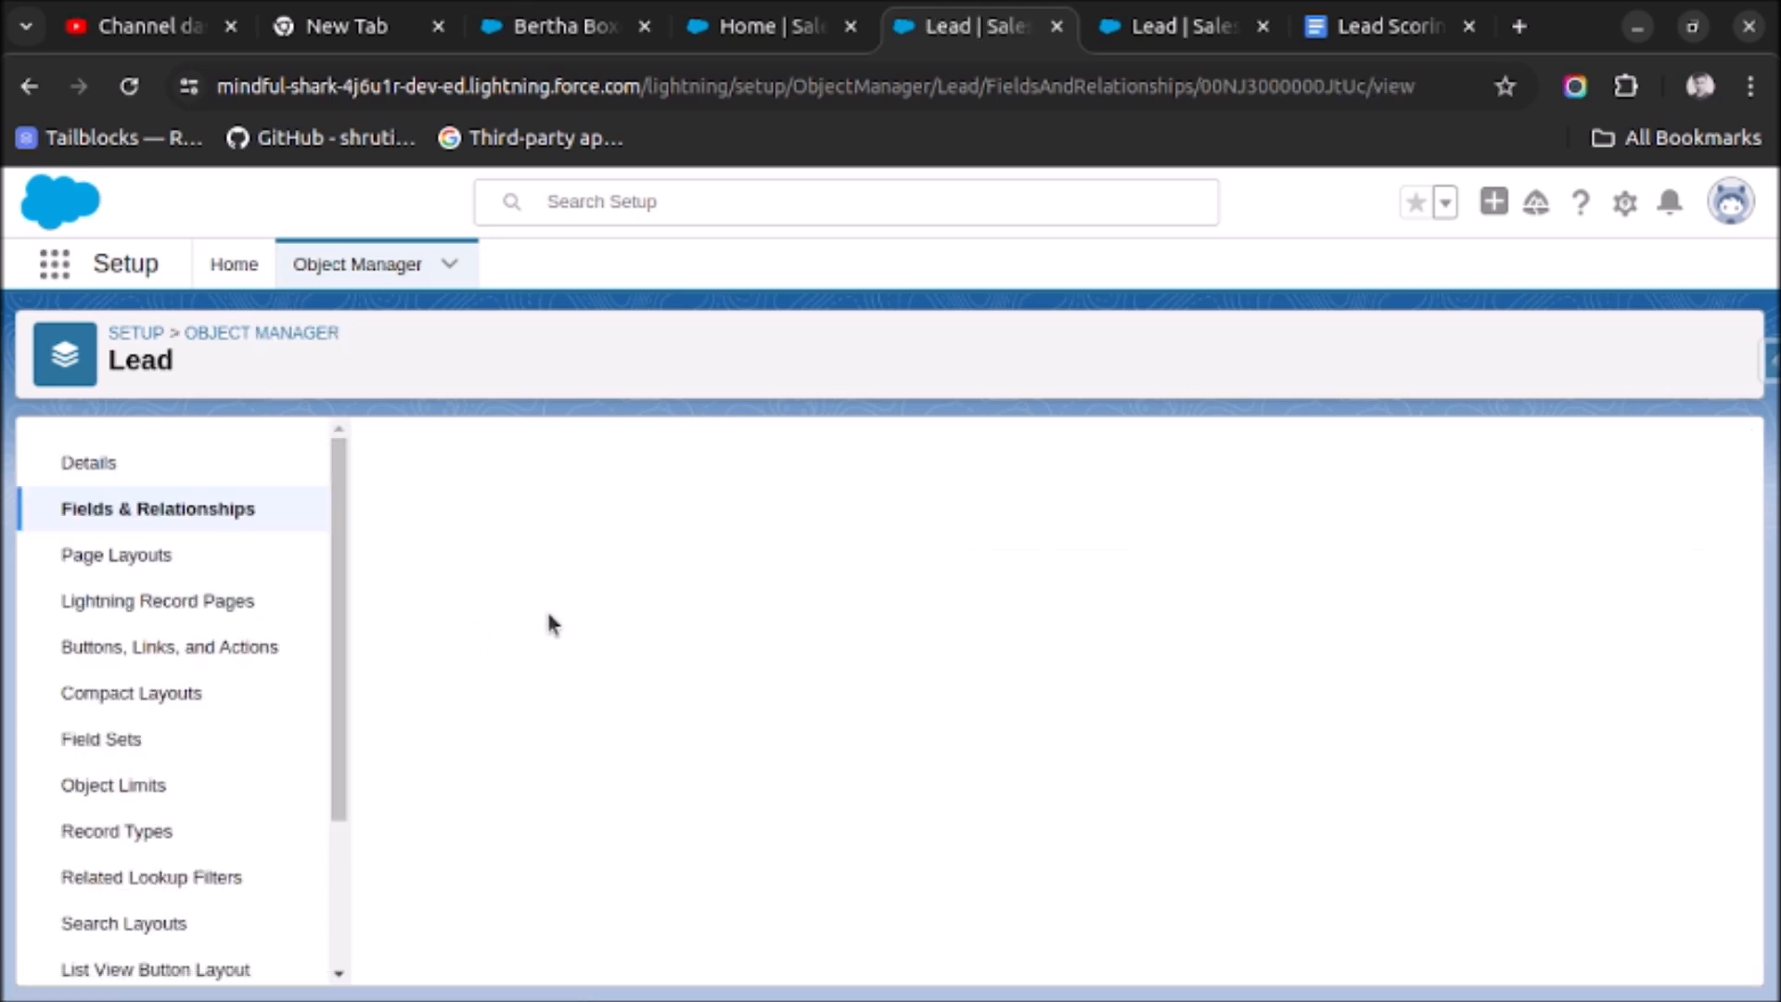
pyautogui.scroll(-2, 775, 667)
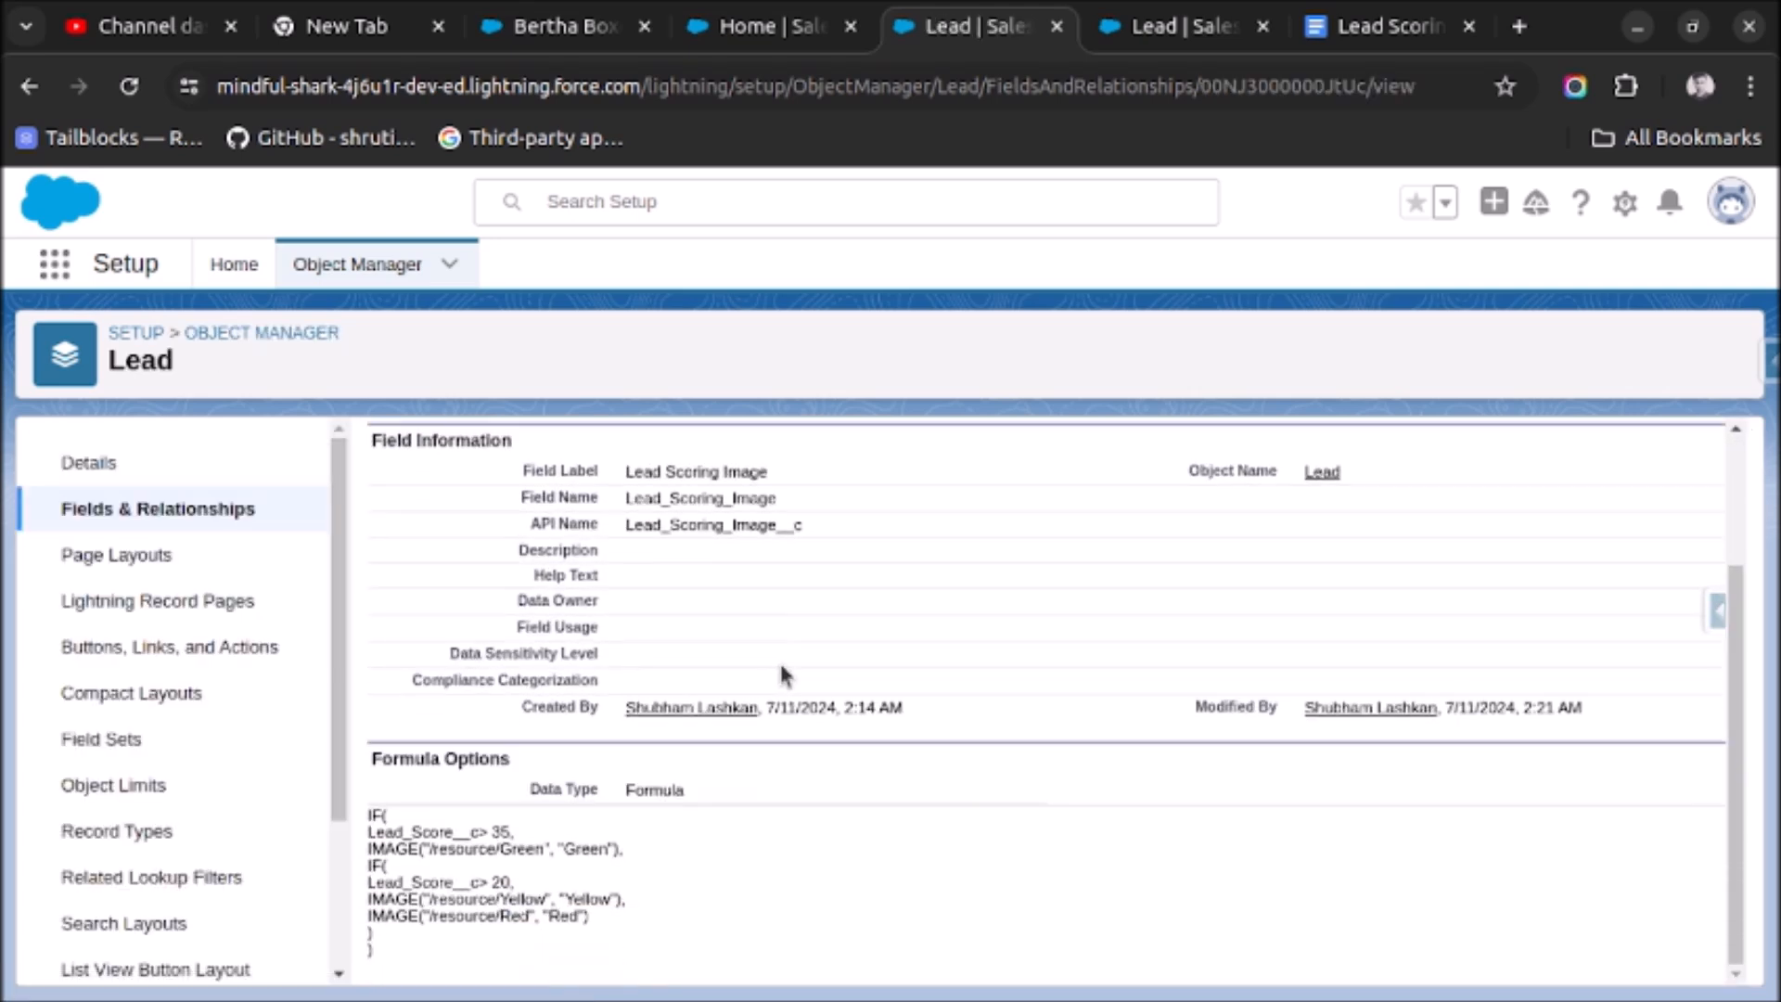
pyautogui.scroll(2, 891, 733)
pyautogui.scroll(-2, 892, 733)
pyautogui.scroll(2, 939, 818)
pyautogui.scroll(-2, 940, 819)
pyautogui.scroll(2, 927, 594)
# Step: Open the Lead Scoring Image field for editing and examine the formula's first IF condition and its Green IMAGE call
pyautogui.click(820, 581)
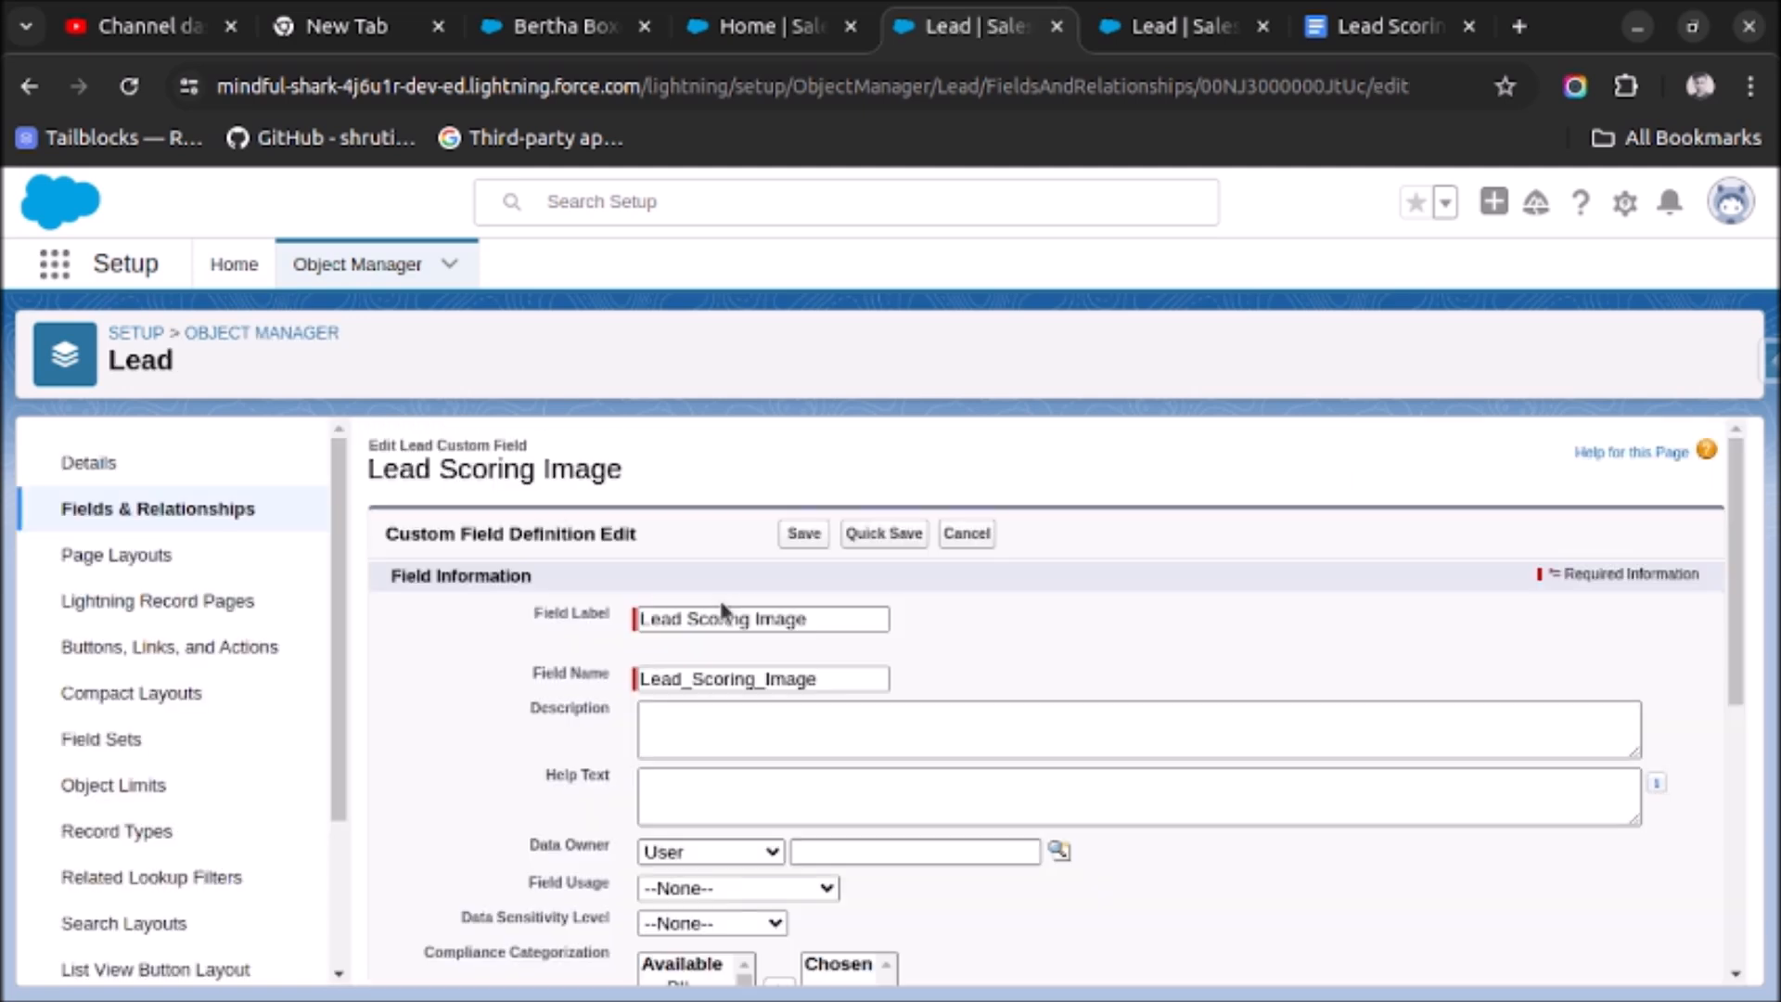
pyautogui.scroll(-5, 737, 614)
pyautogui.scroll(1, 735, 648)
pyautogui.scroll(2, 734, 648)
pyautogui.scroll(-7, 1028, 763)
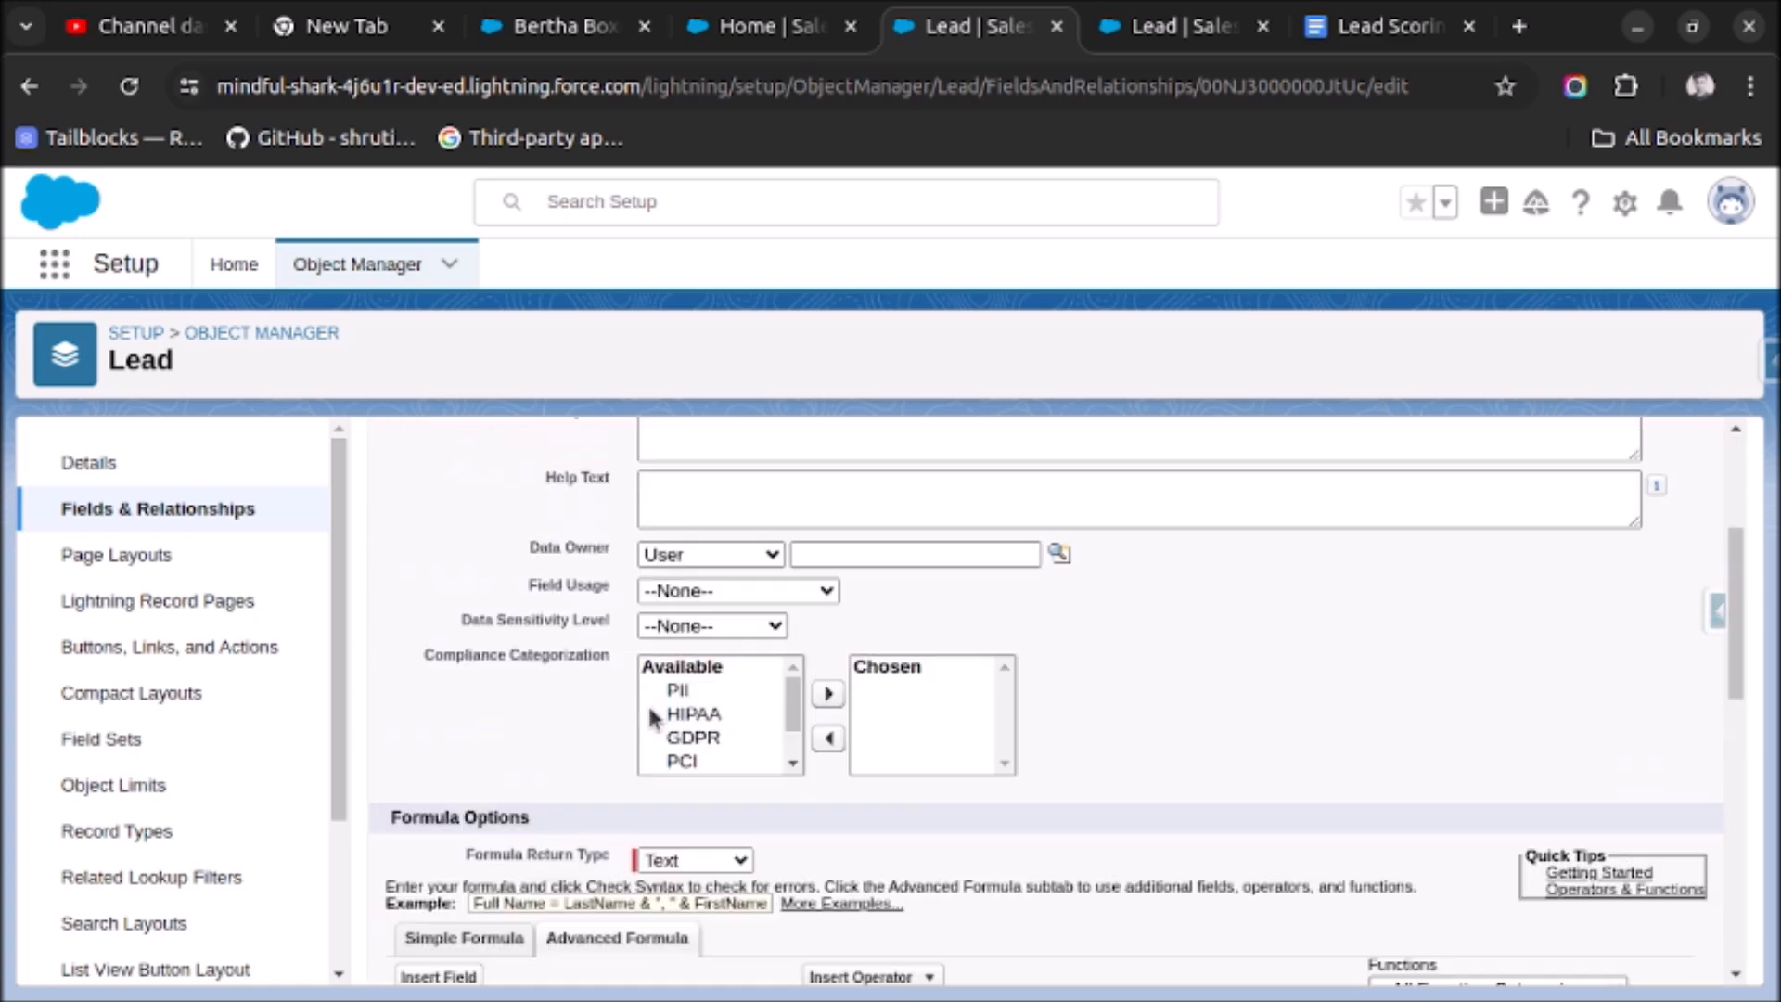
pyautogui.moveTo(412, 531); pyautogui.dragTo(610, 536)
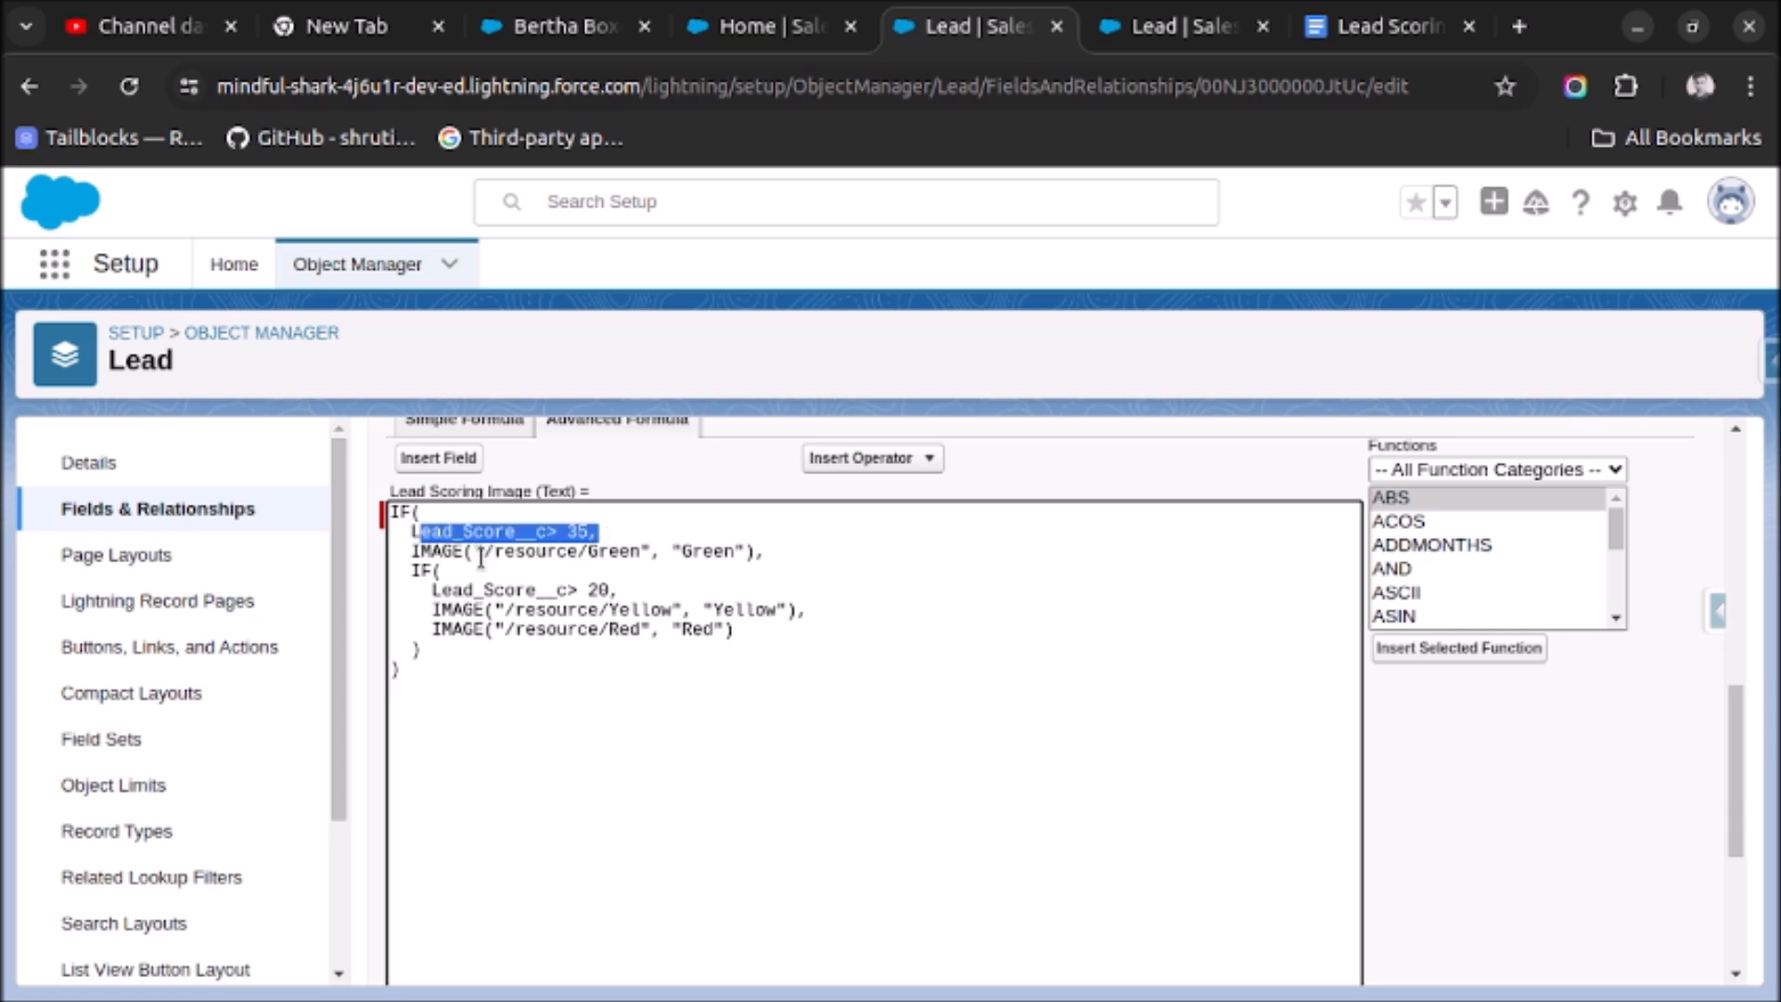
pyautogui.click(450, 554)
pyautogui.moveTo(495, 552); pyautogui.dragTo(617, 547)
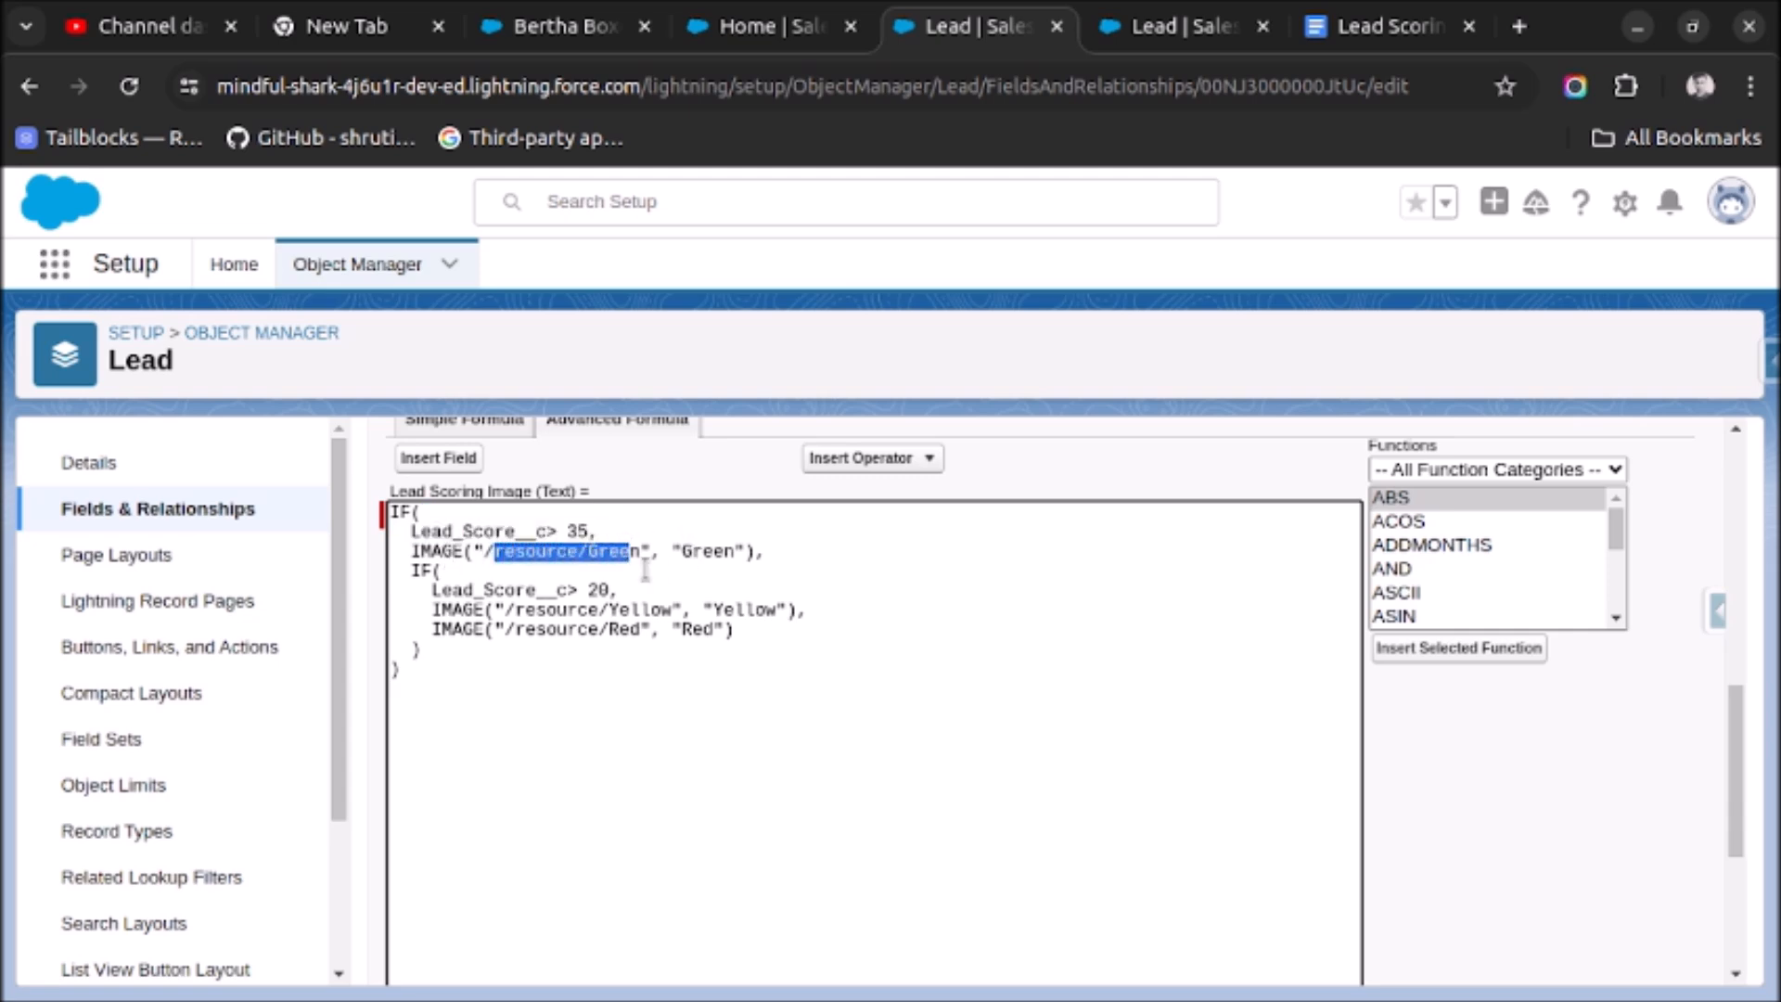
pyautogui.moveTo(662, 552); pyautogui.dragTo(508, 553)
pyautogui.doubleClick(714, 551)
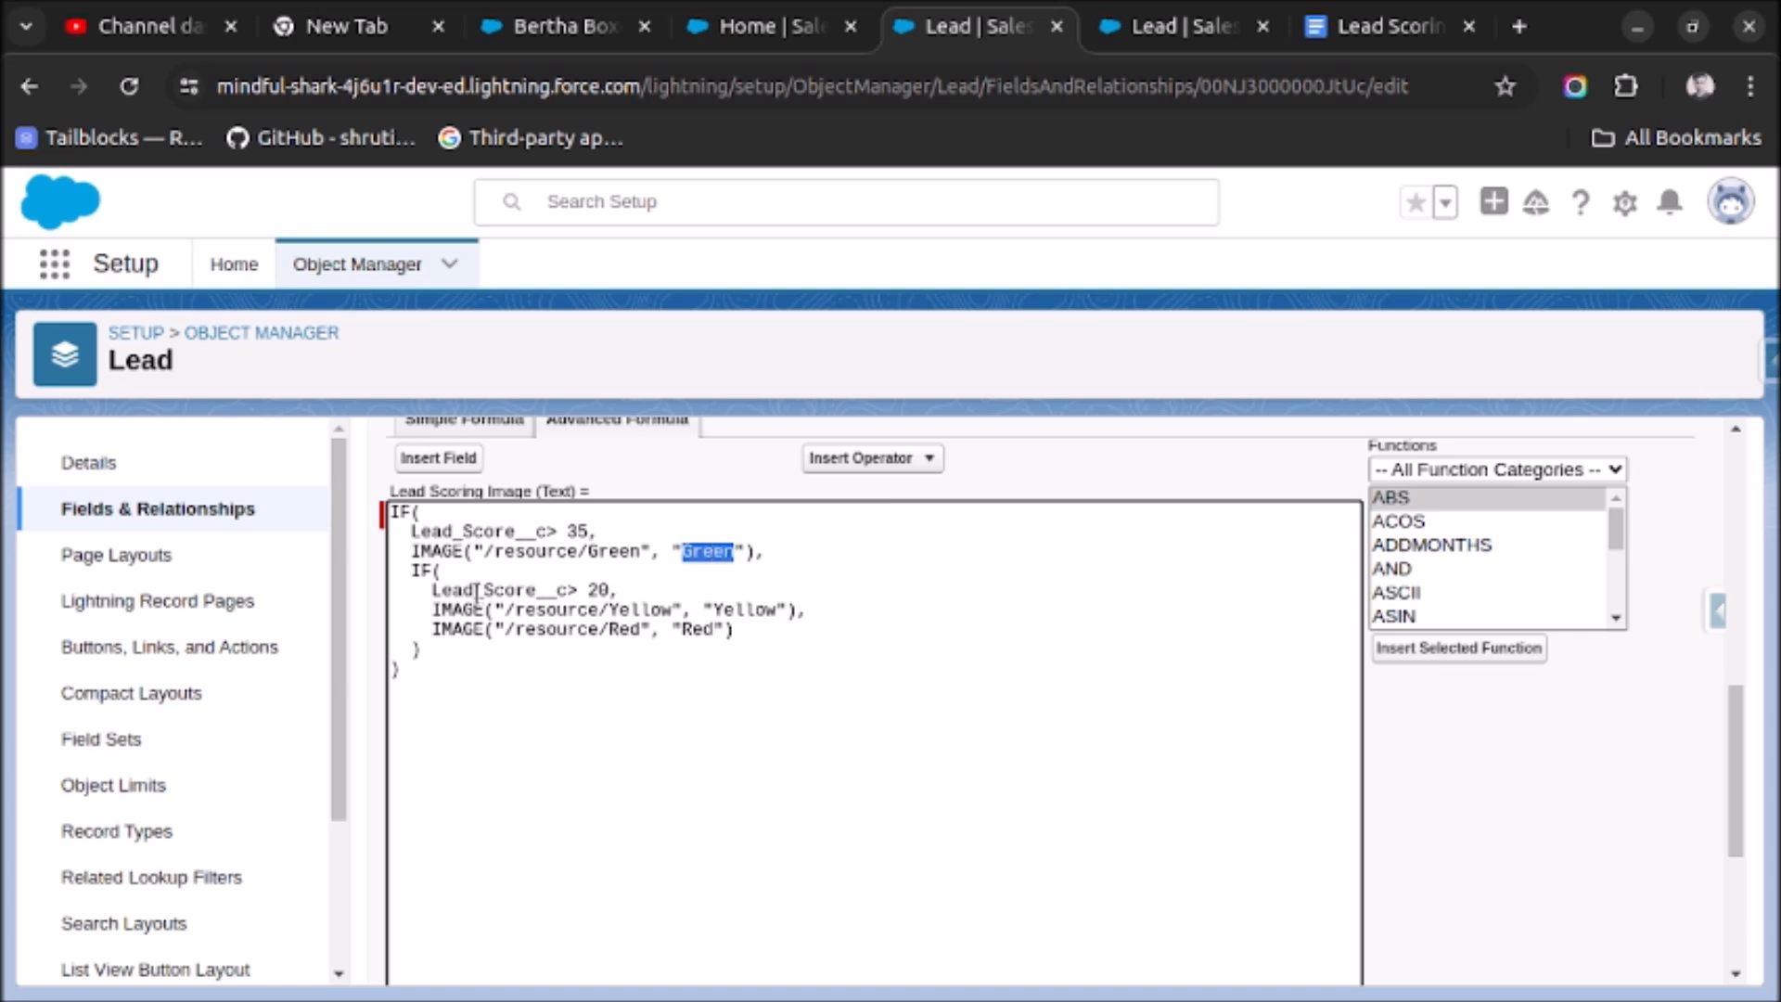
# Step: Examine the nested IF with the Yellow and Red IMAGE calls in the Lead Scoring Image formula, and cancel the edit
pyautogui.click(610, 594)
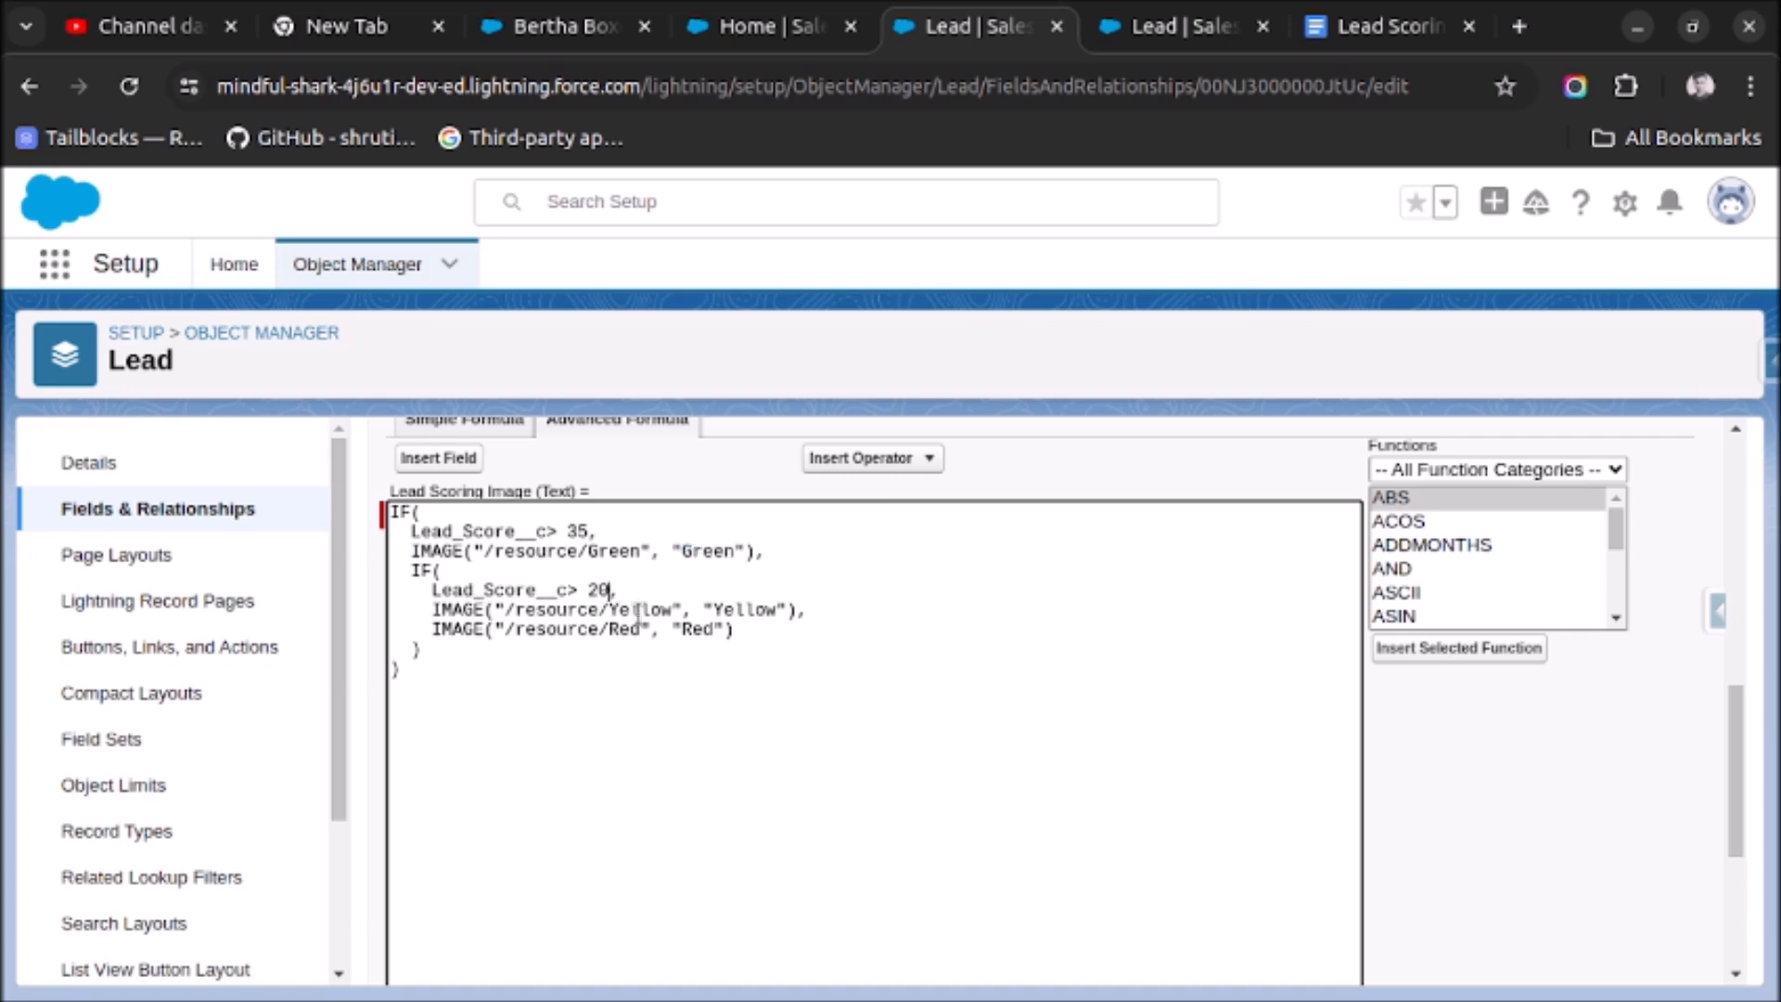
pyautogui.moveTo(619, 611); pyautogui.dragTo(505, 610)
pyautogui.doubleClick(758, 609)
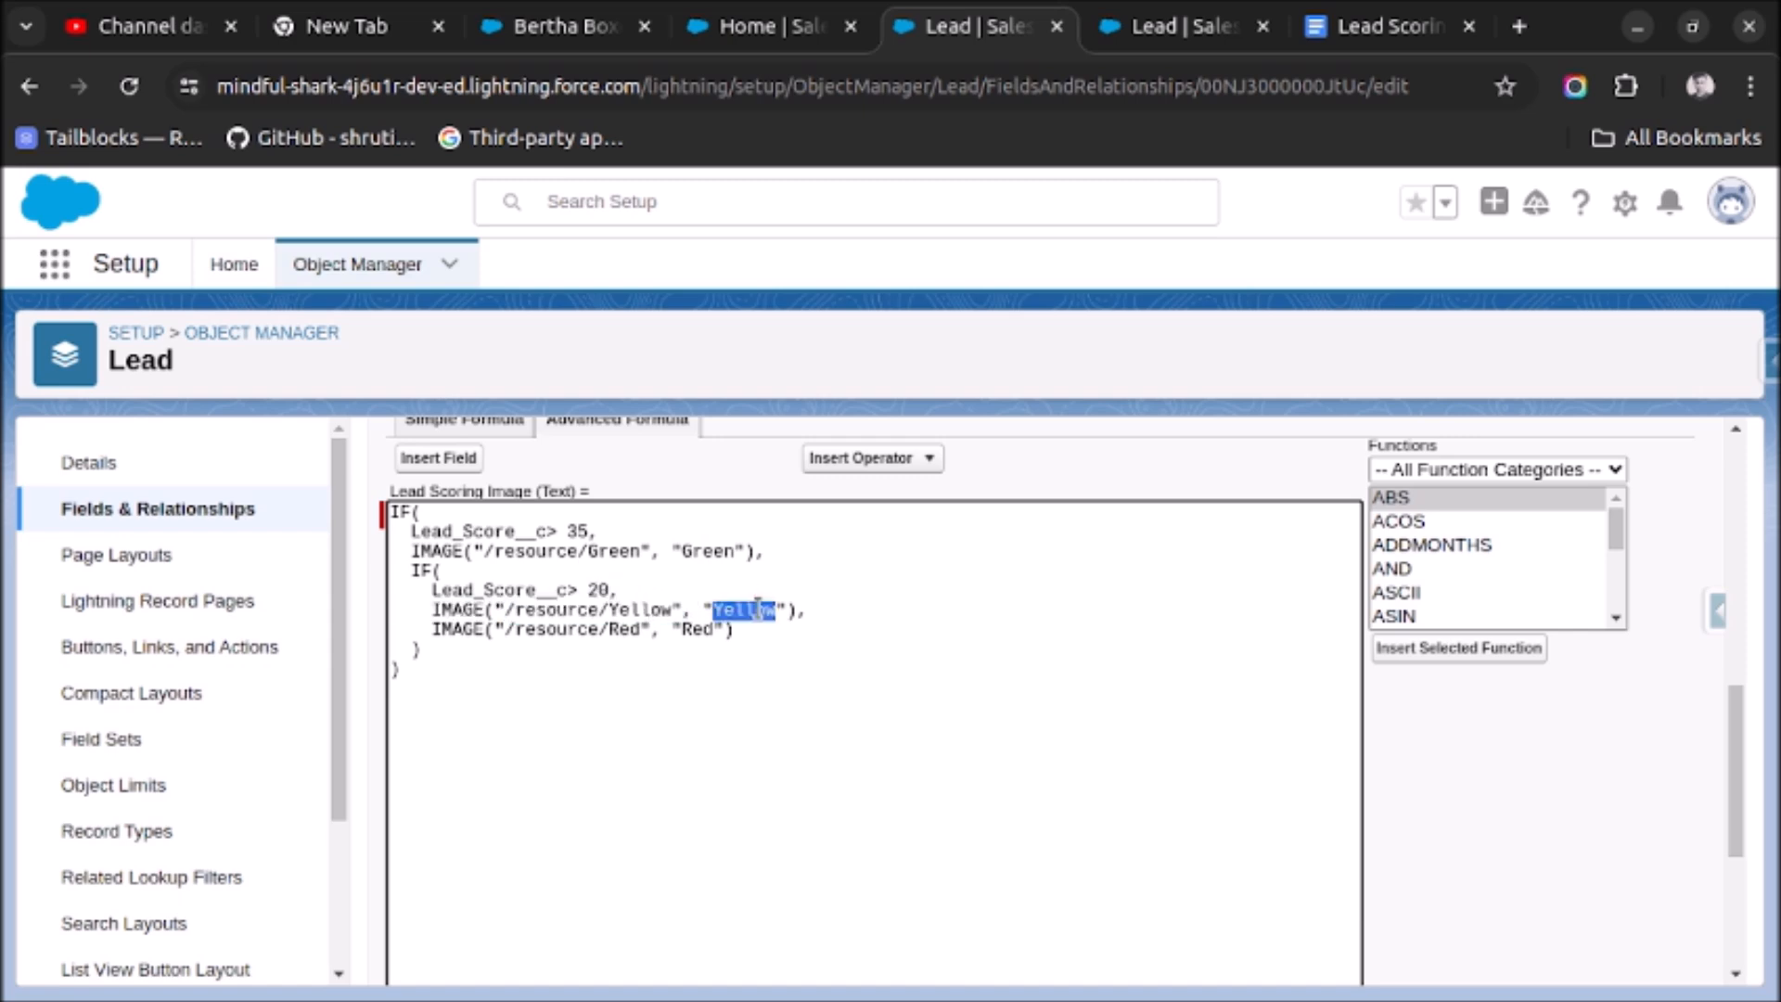
pyautogui.click(481, 628)
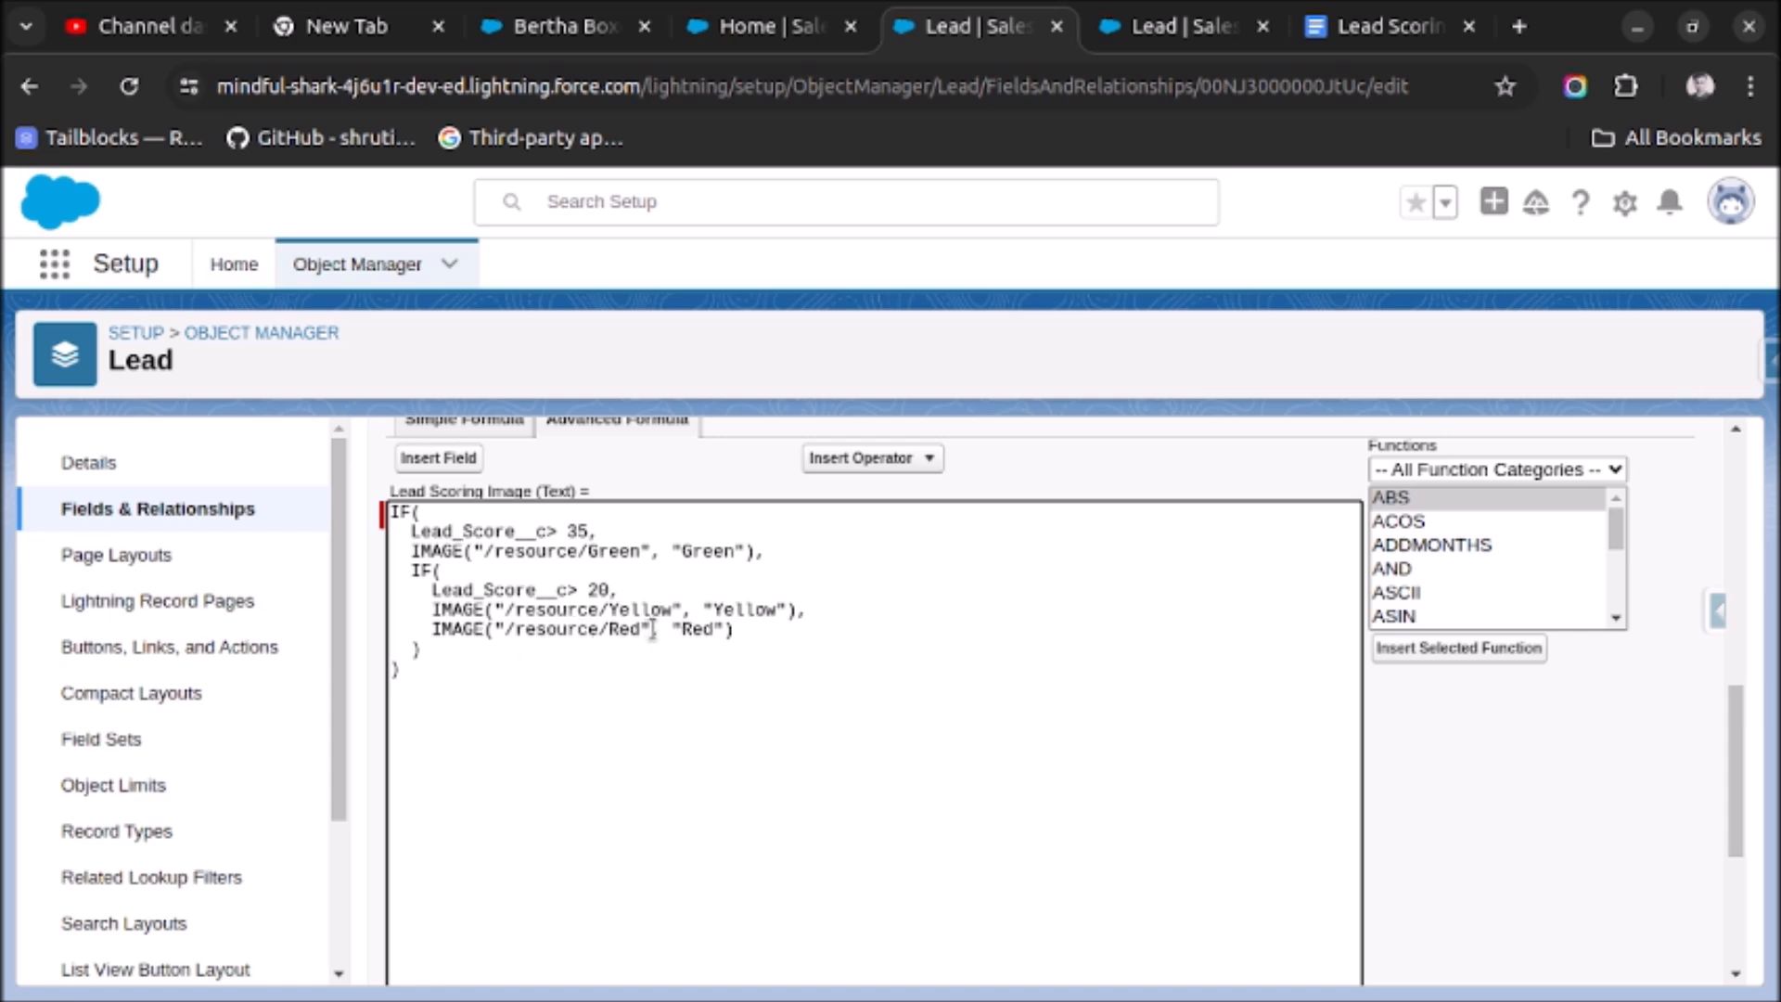
pyautogui.doubleClick(695, 631)
pyautogui.scroll(10, 838, 636)
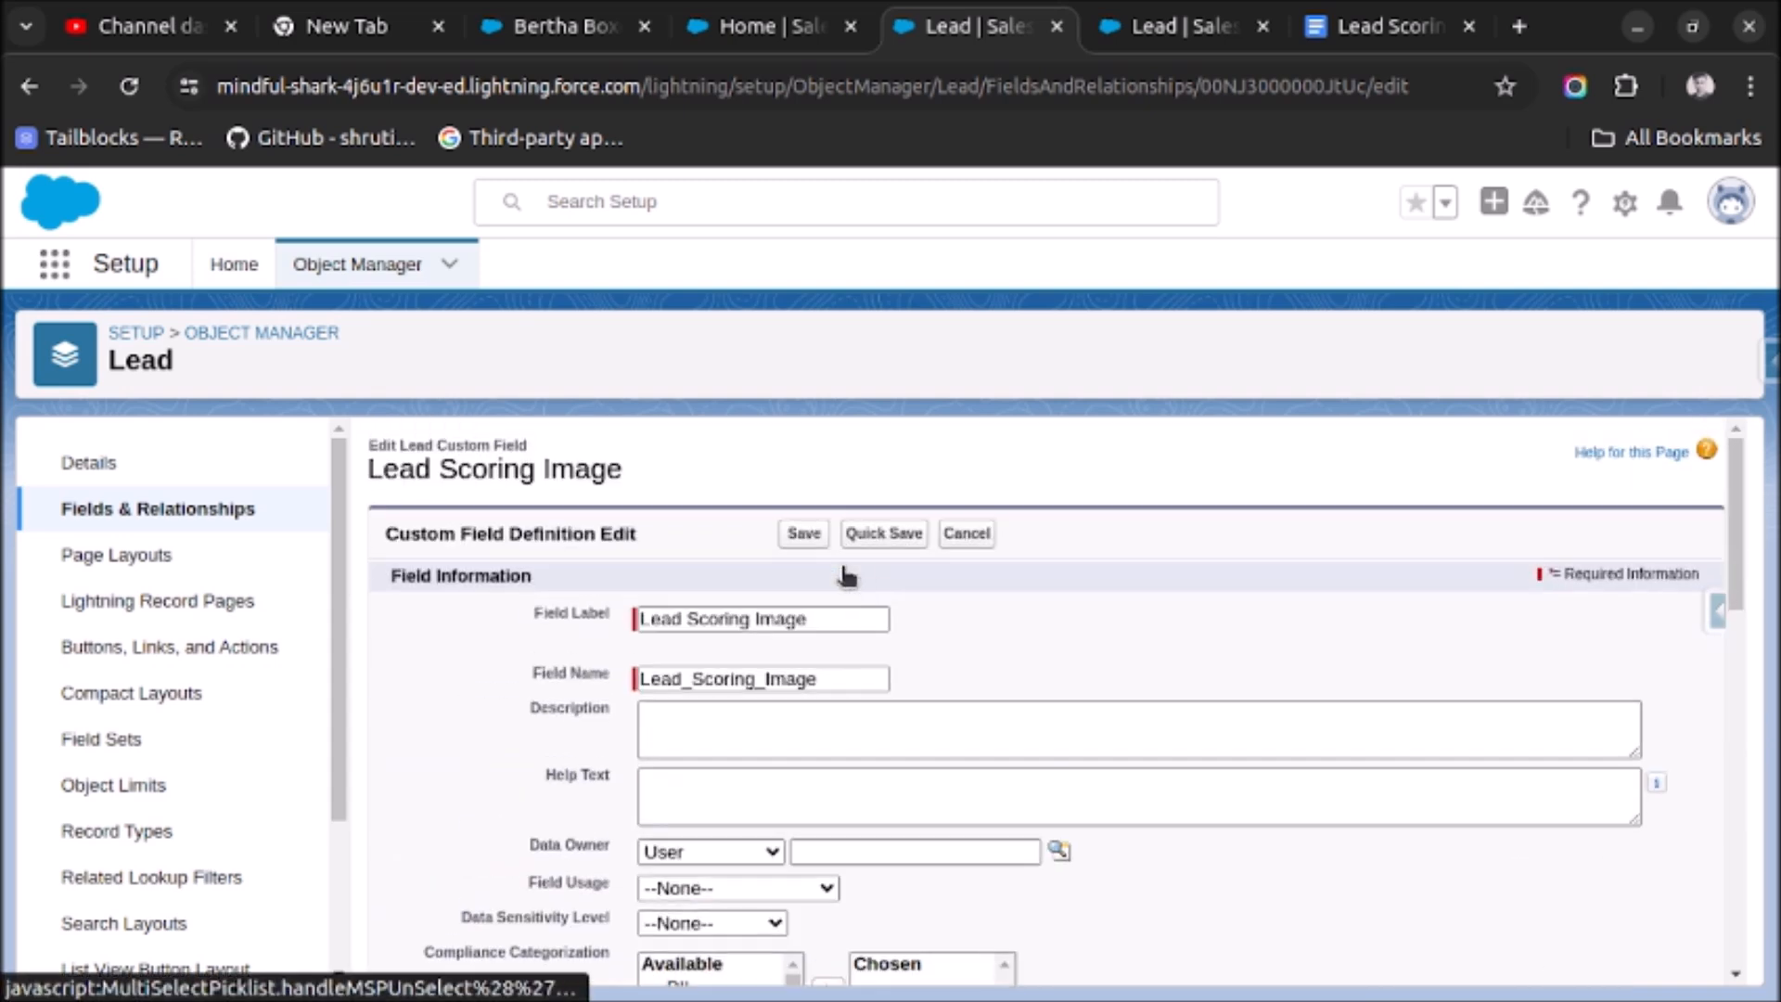
pyautogui.click(964, 534)
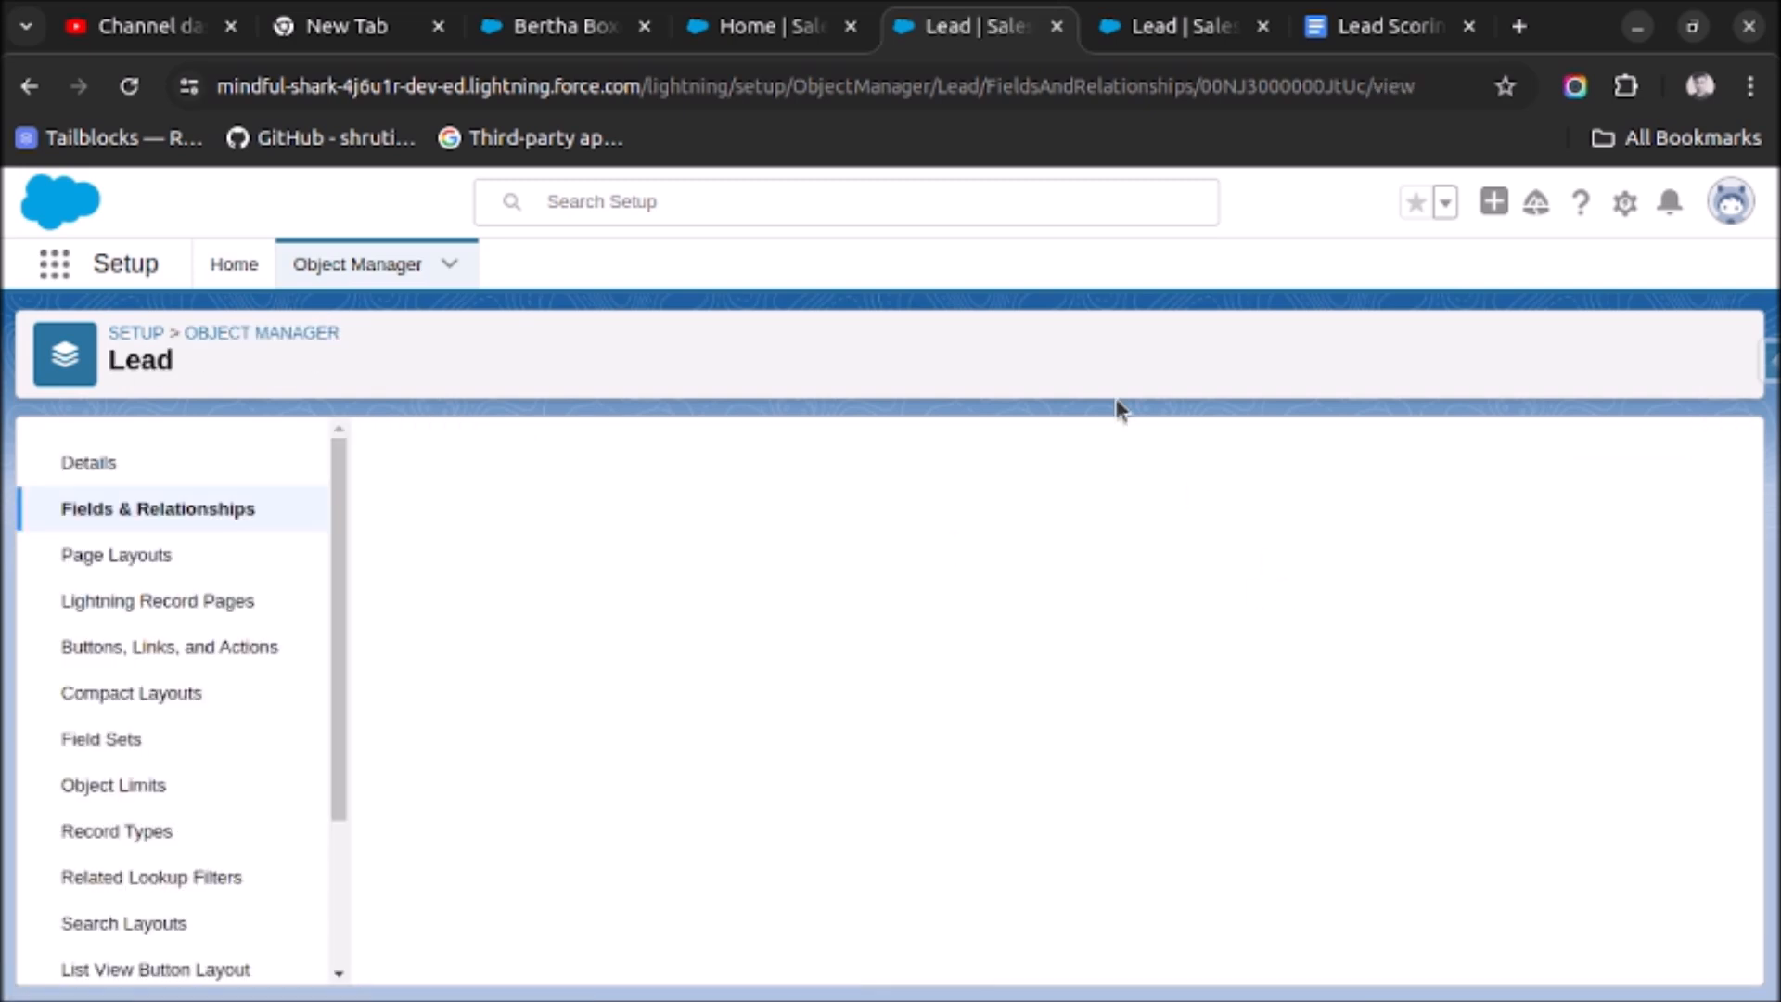
# Step: Return to the lead record, set No. of Employees to 1002 and save
pyautogui.click(575, 33)
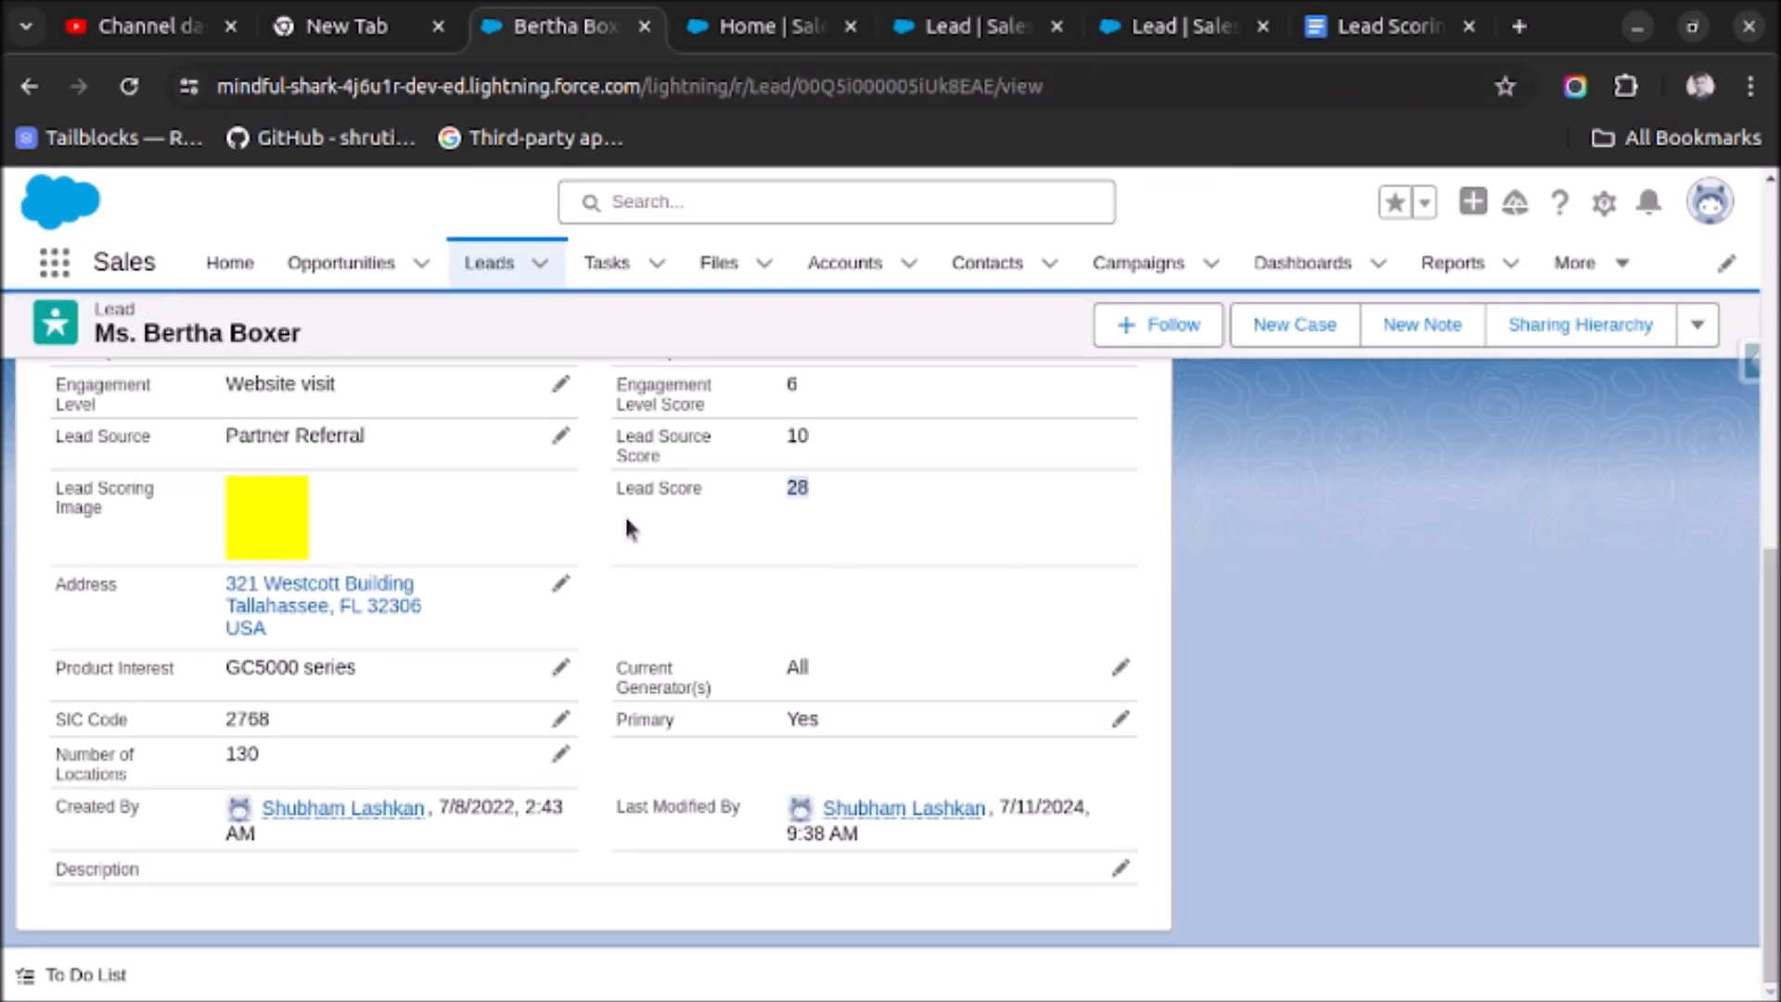
pyautogui.scroll(2, 625, 520)
pyautogui.scroll(-1, 625, 519)
pyautogui.scroll(1, 591, 531)
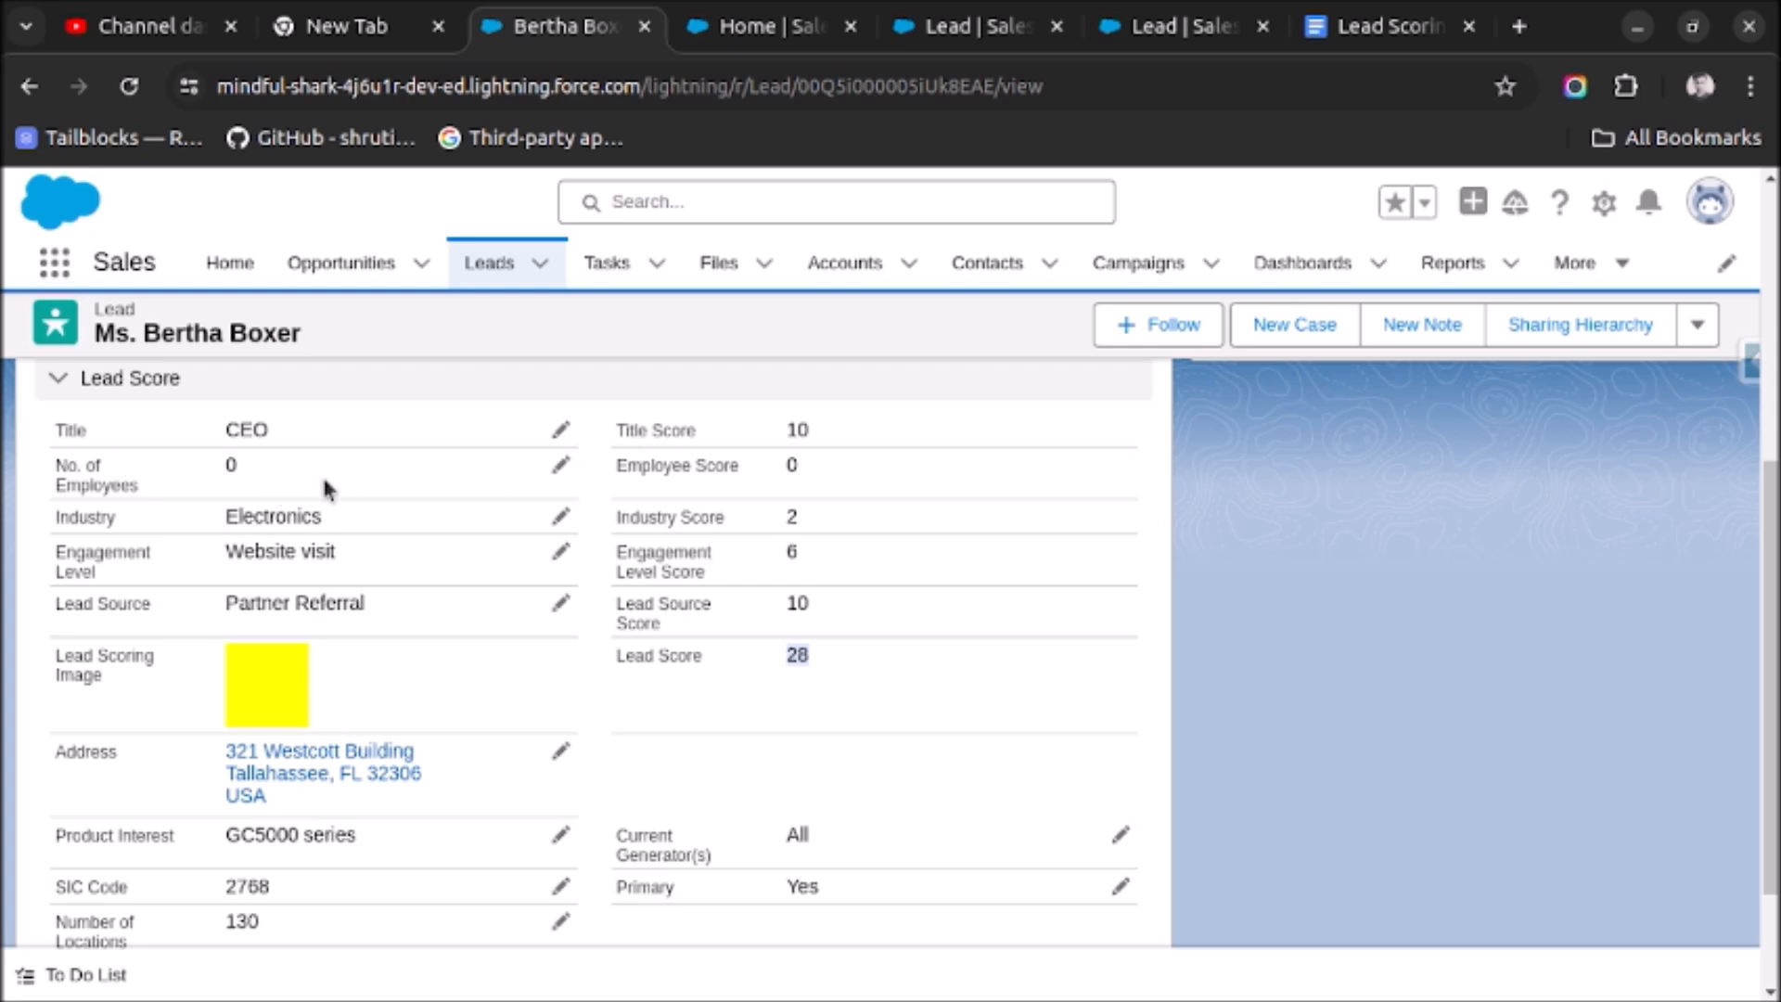
pyautogui.click(560, 464)
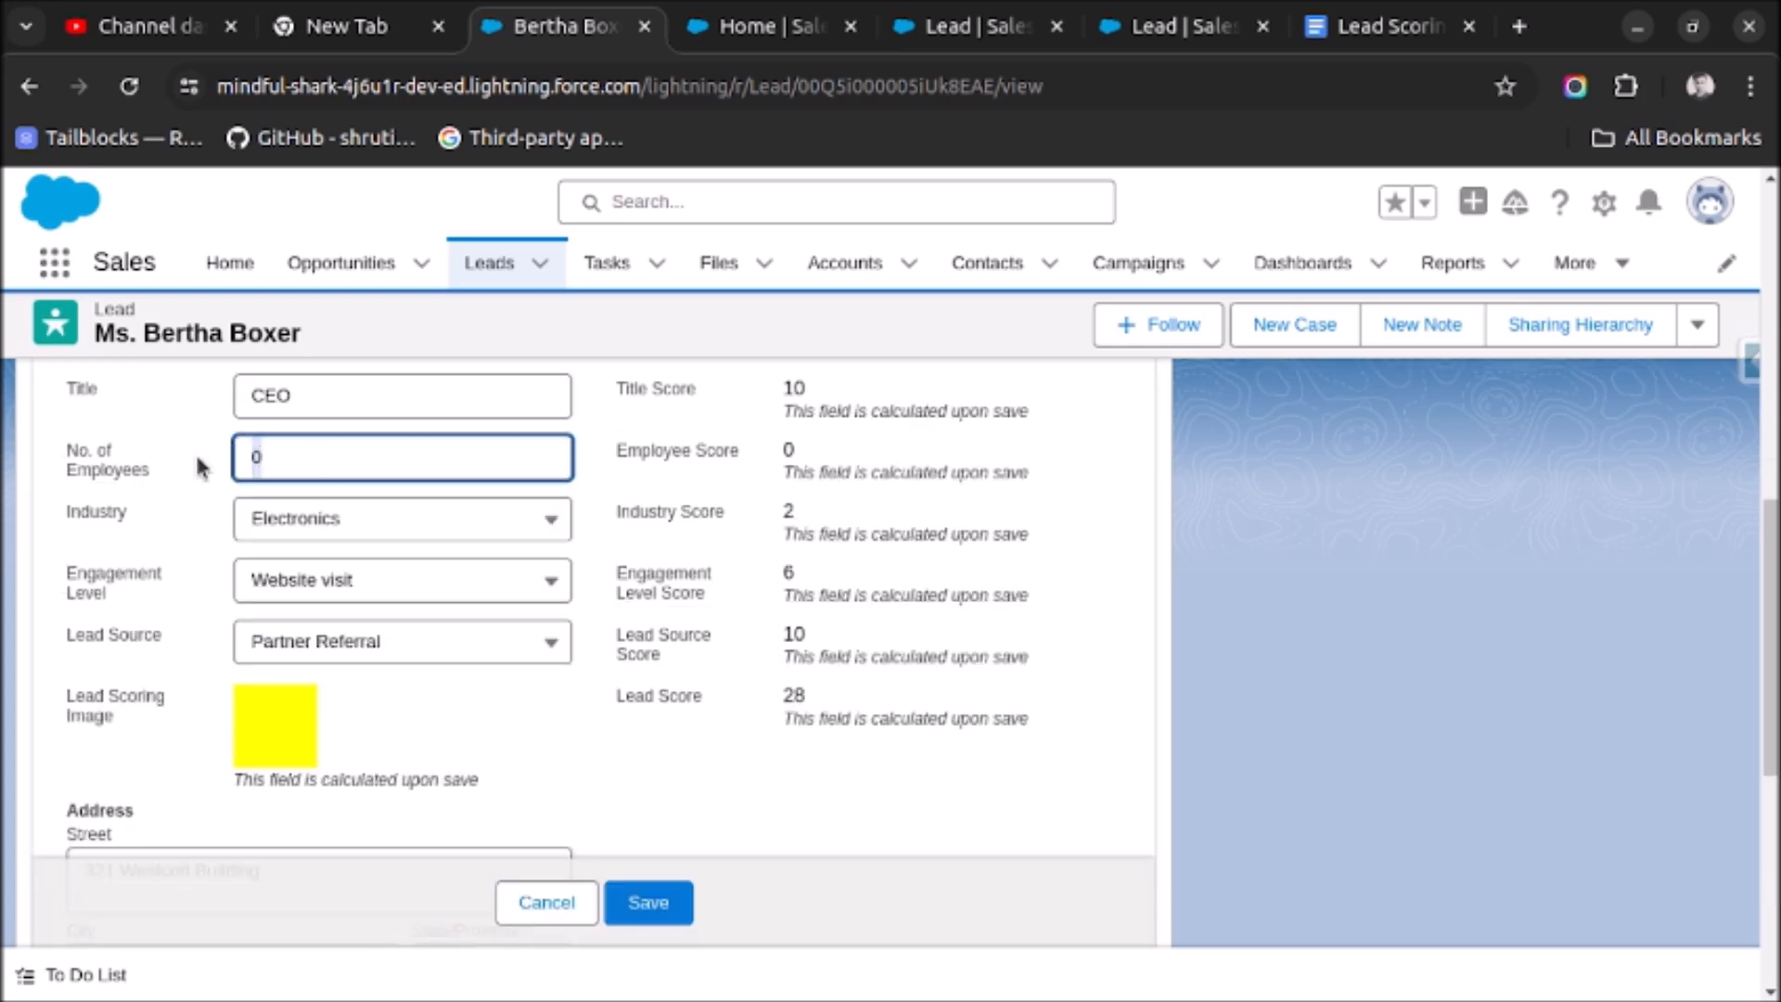
pyautogui.write('1002')
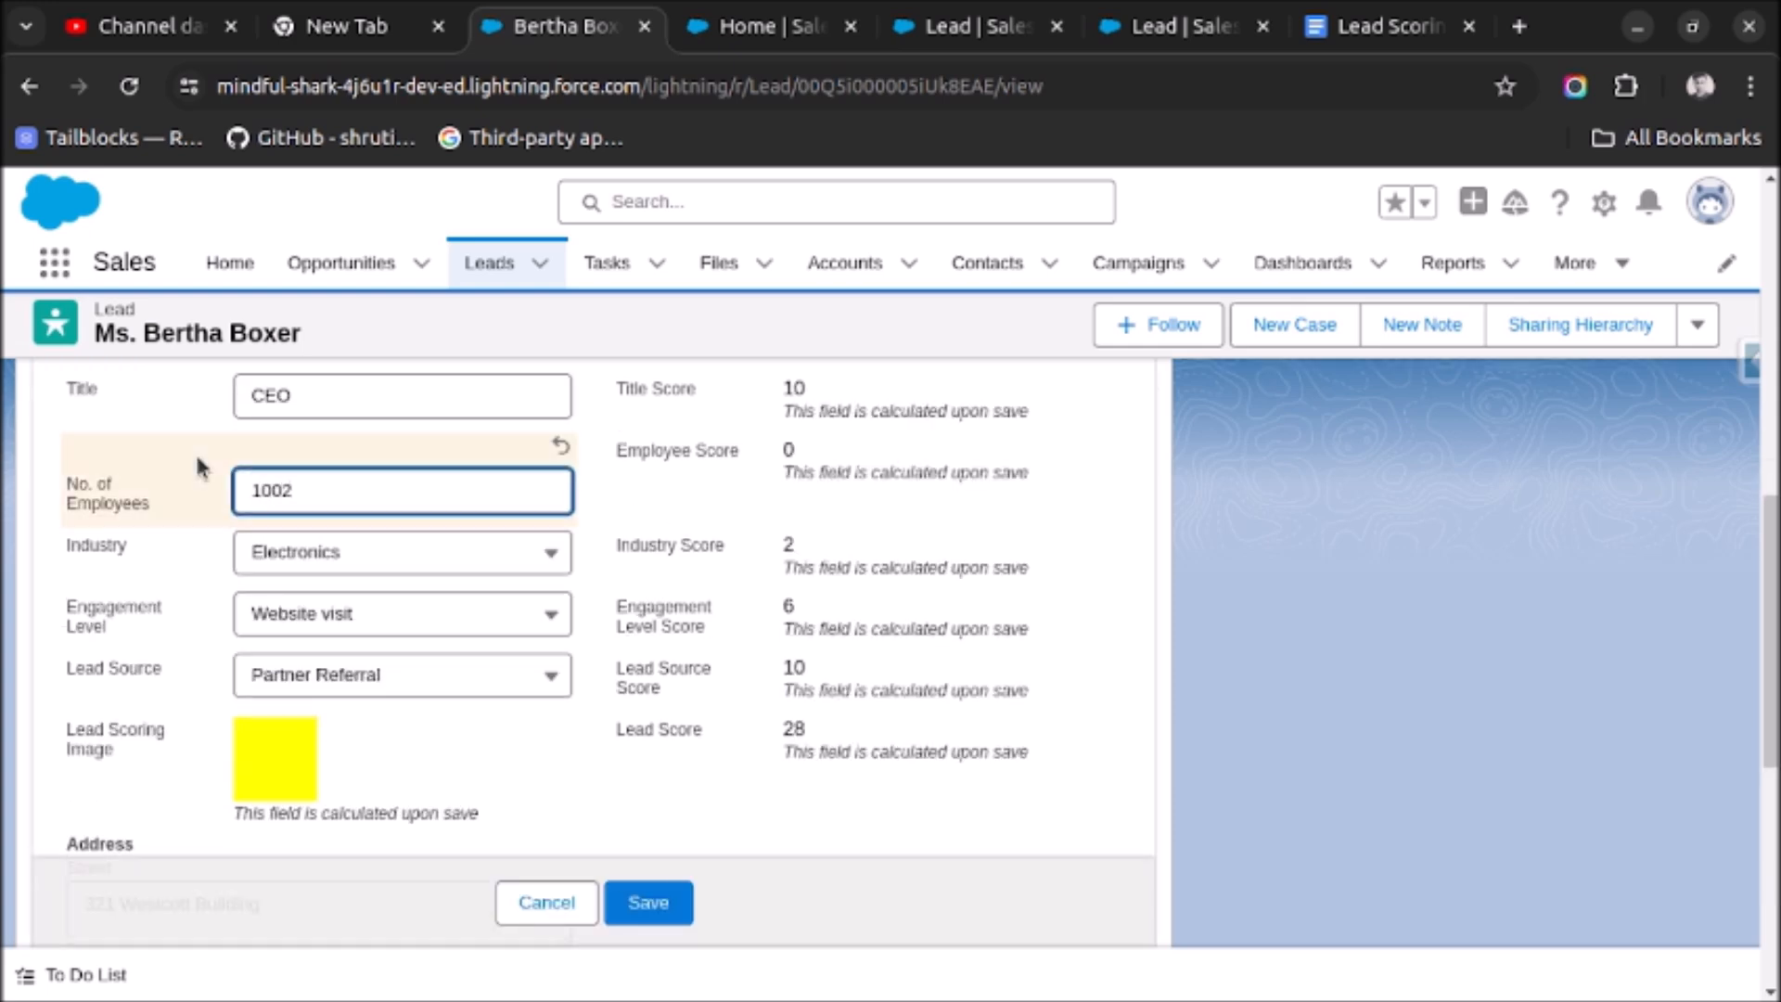
pyautogui.click(648, 902)
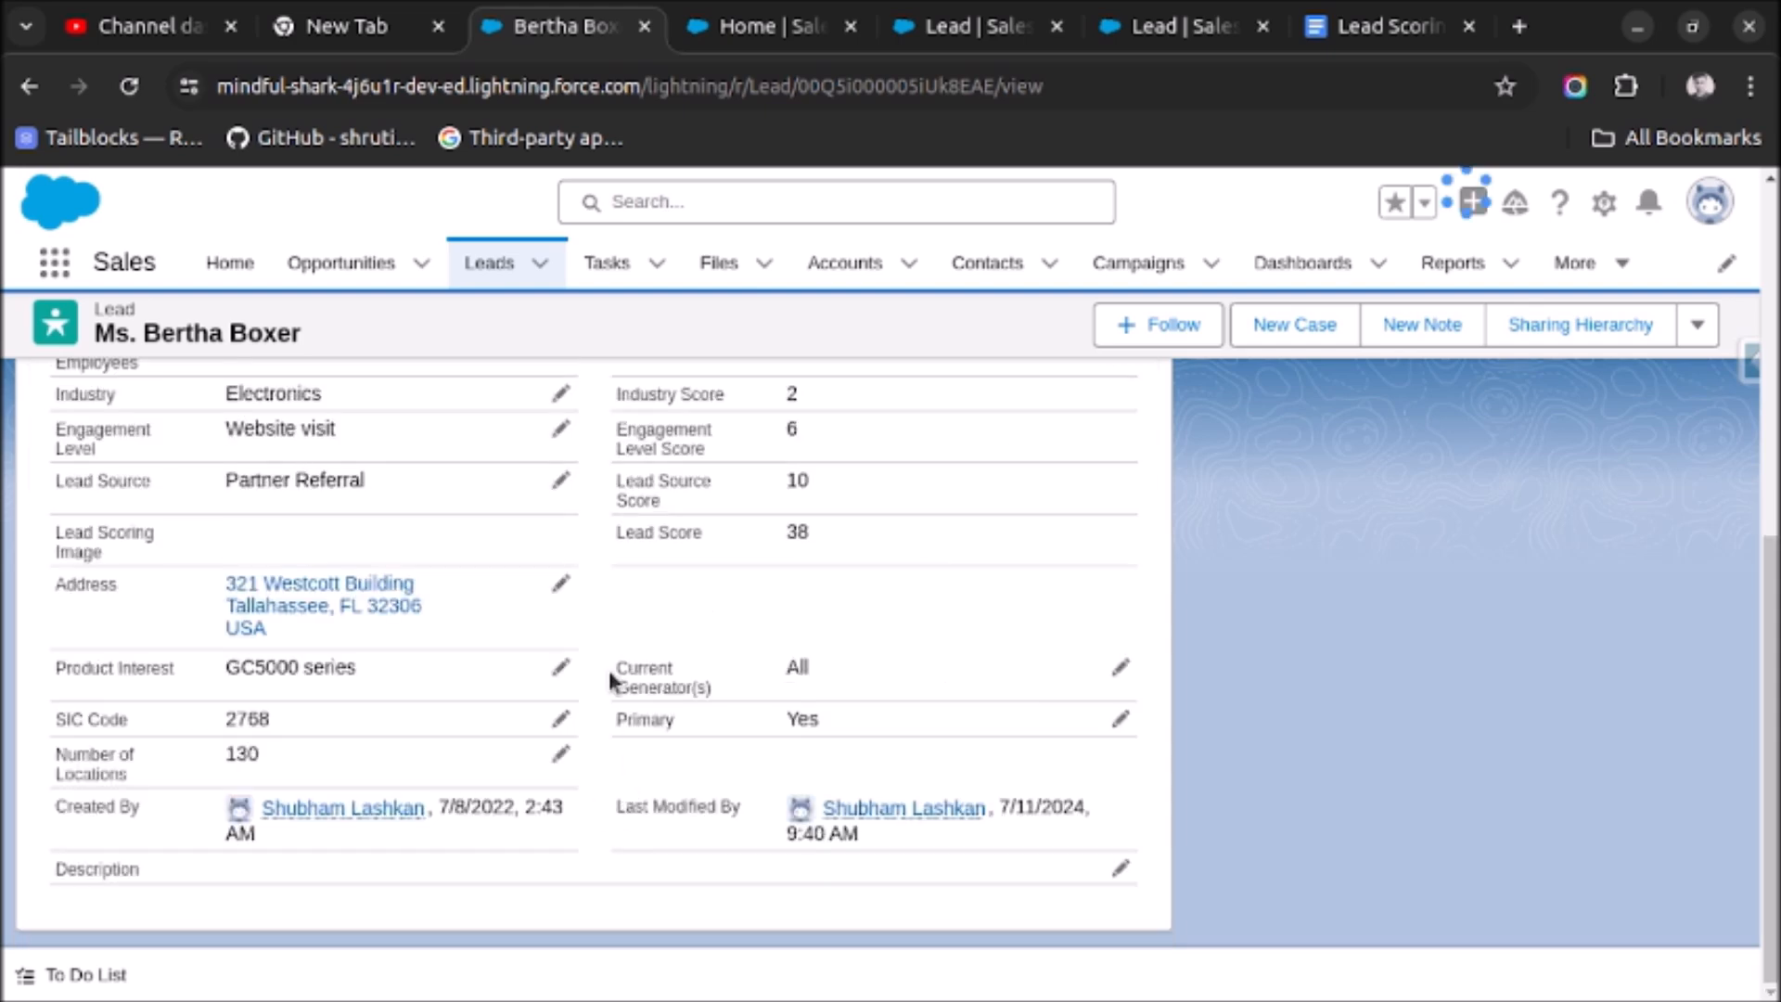